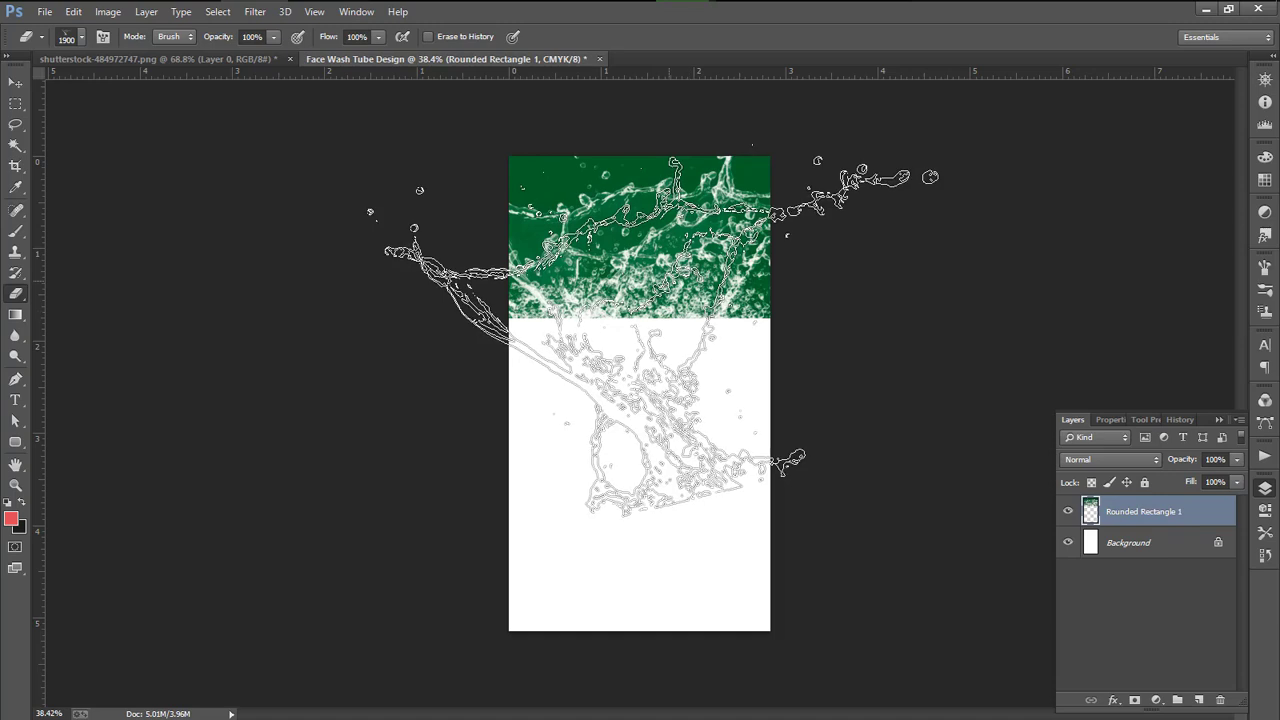
Flip the green water-splash layer vertically and move it to the bottom edge of the white canvas
key(ctrl+t)
right_click(722, 267)
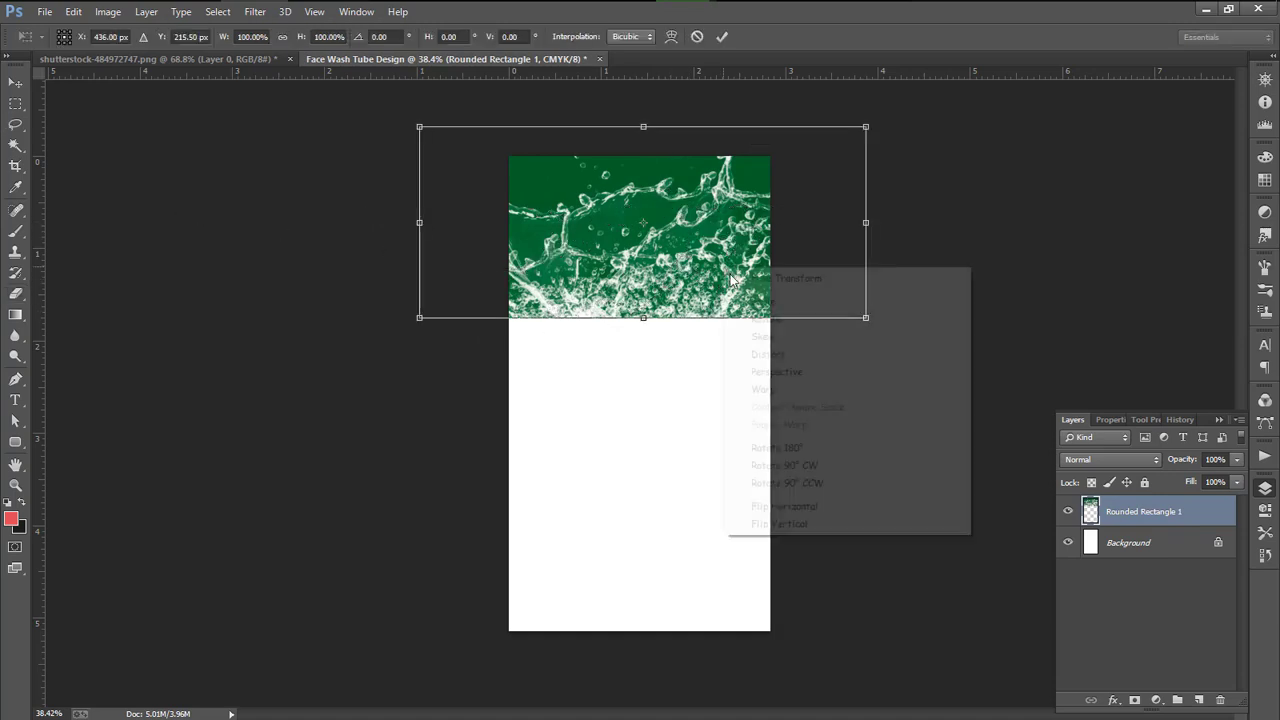
click(798, 524)
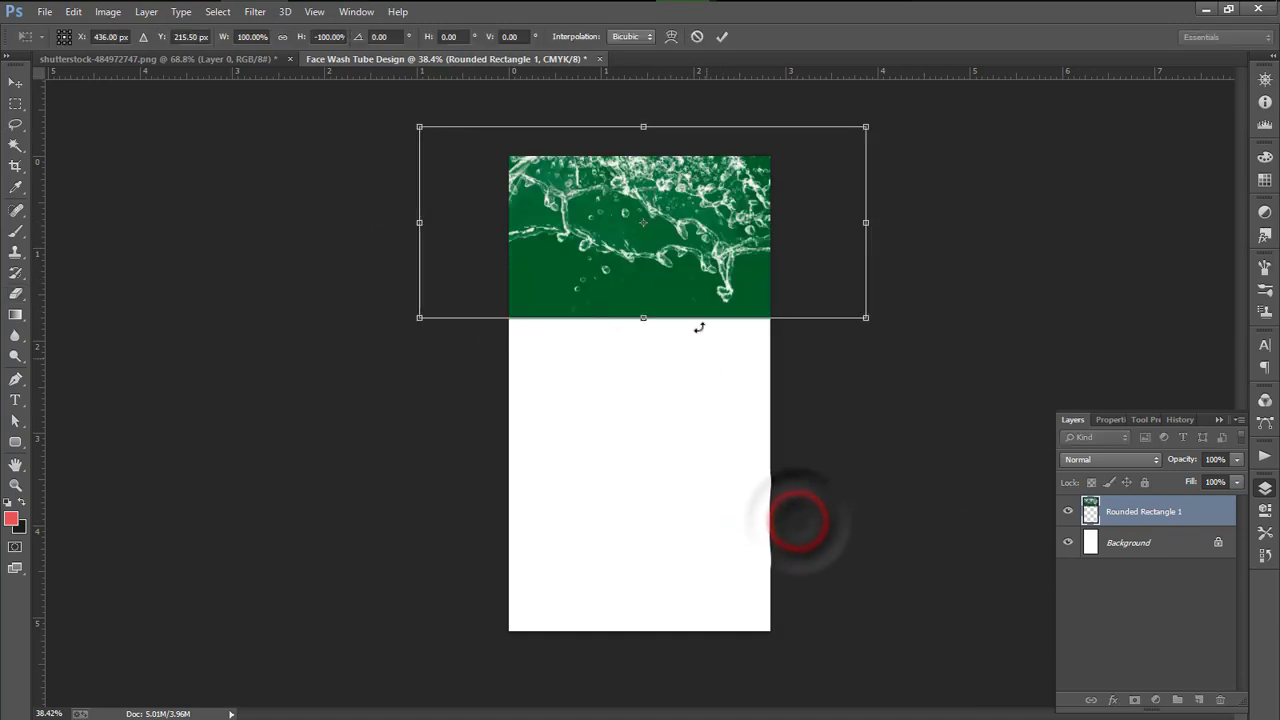
drag(694, 207, 699, 526)
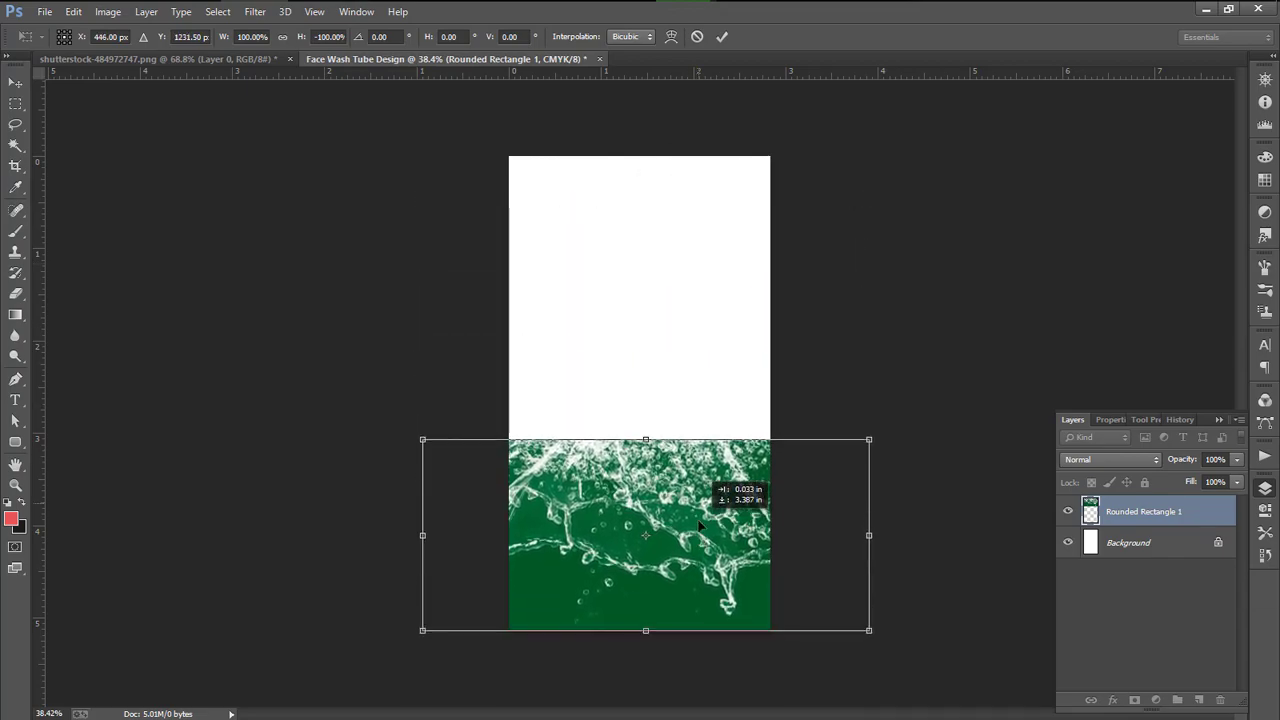
click(725, 37)
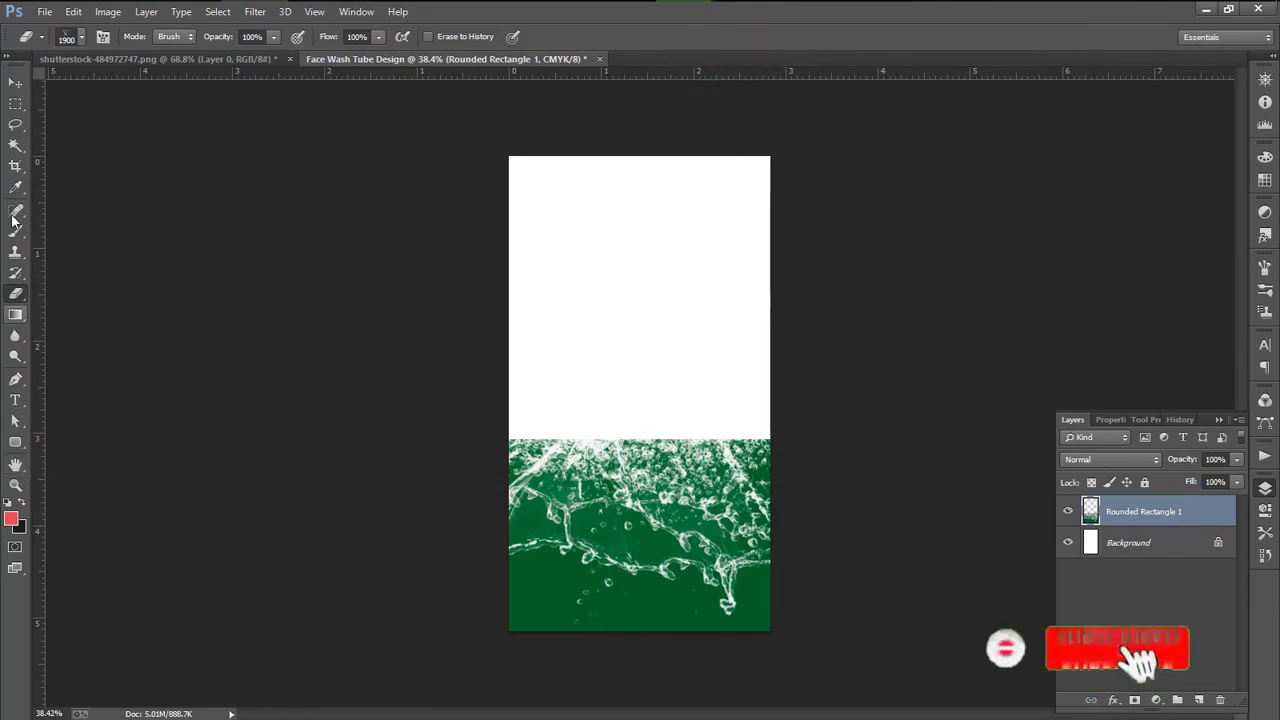
click(15, 81)
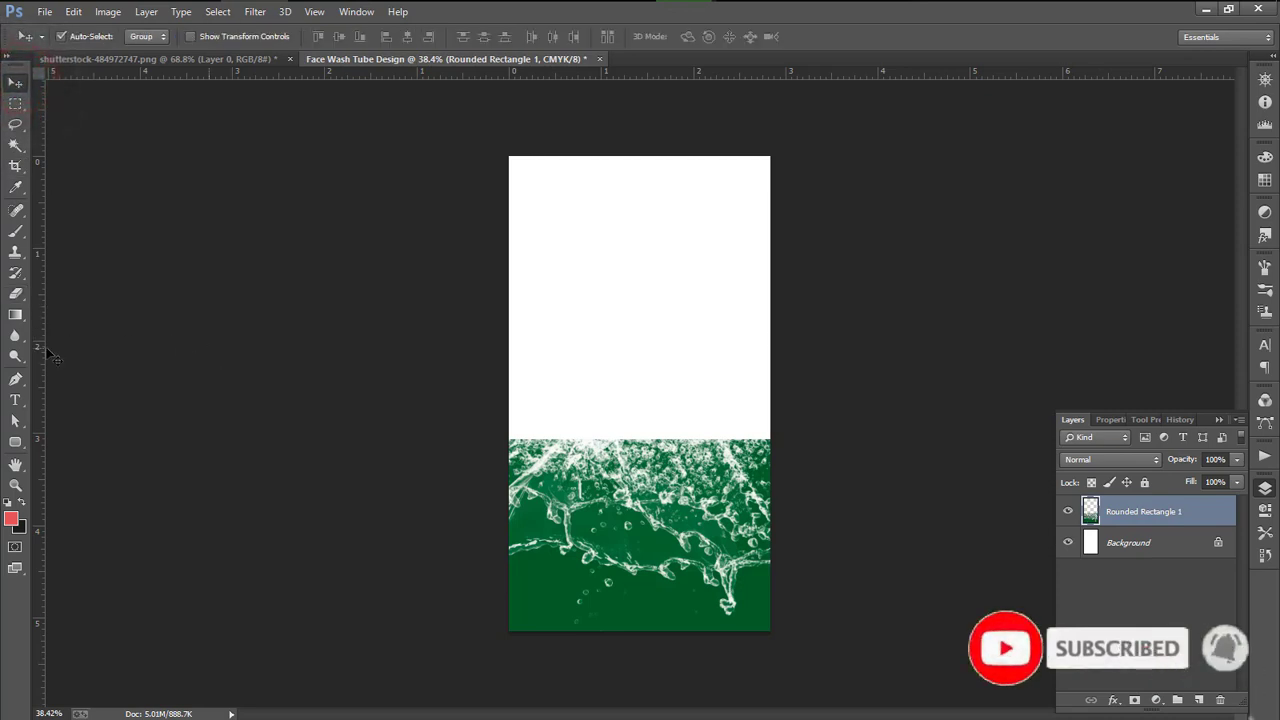
Start a text line in the upper white area and copy the word "Aloevera" from the Notepad notes
click(13, 400)
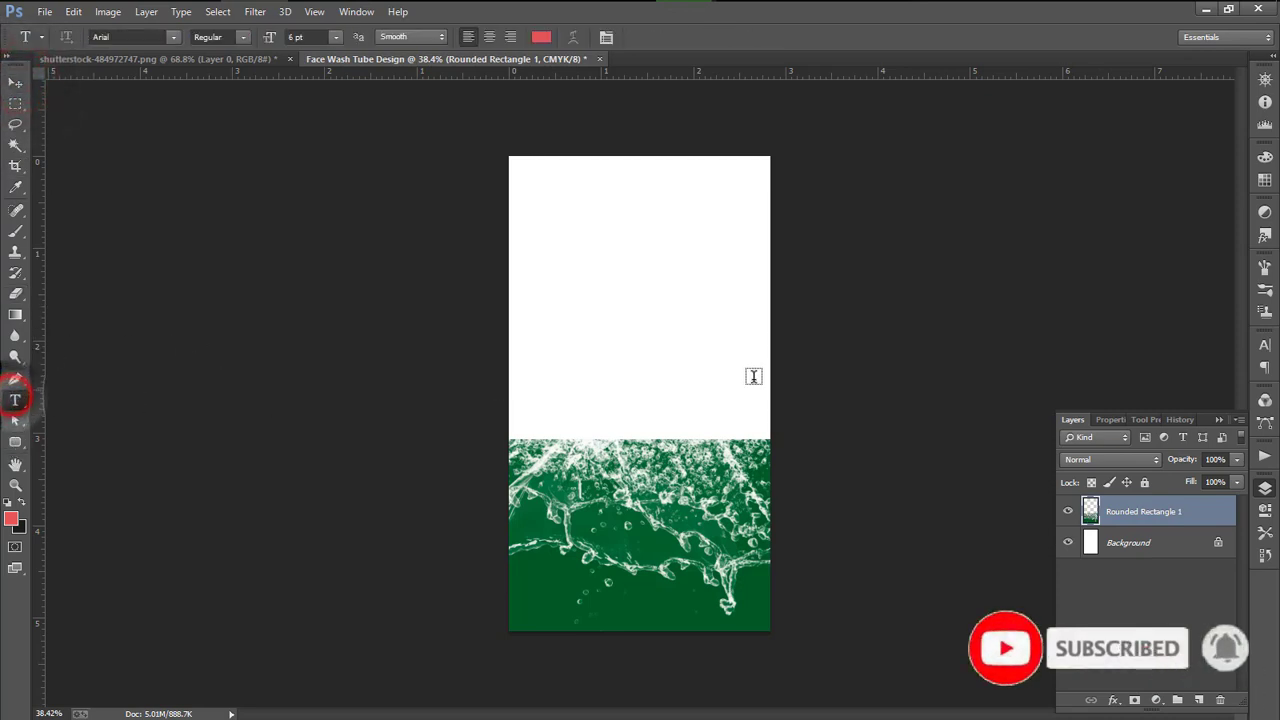
click(602, 256)
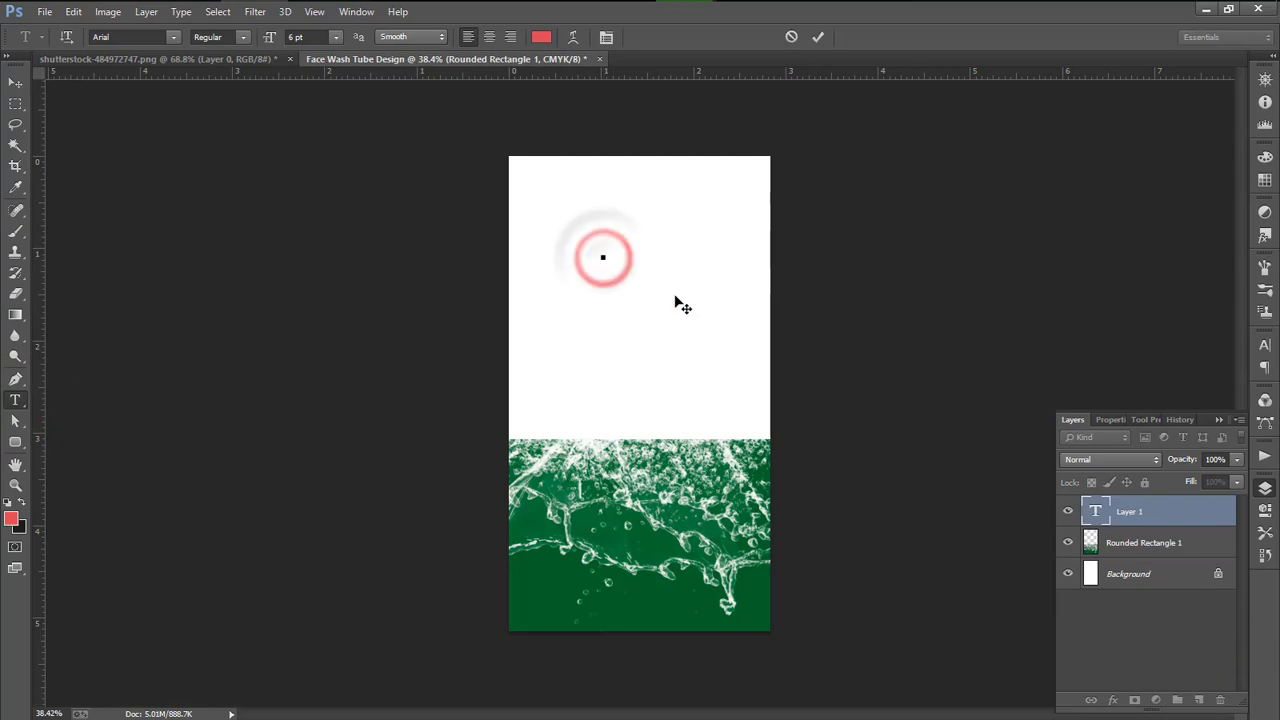
click(1005, 11)
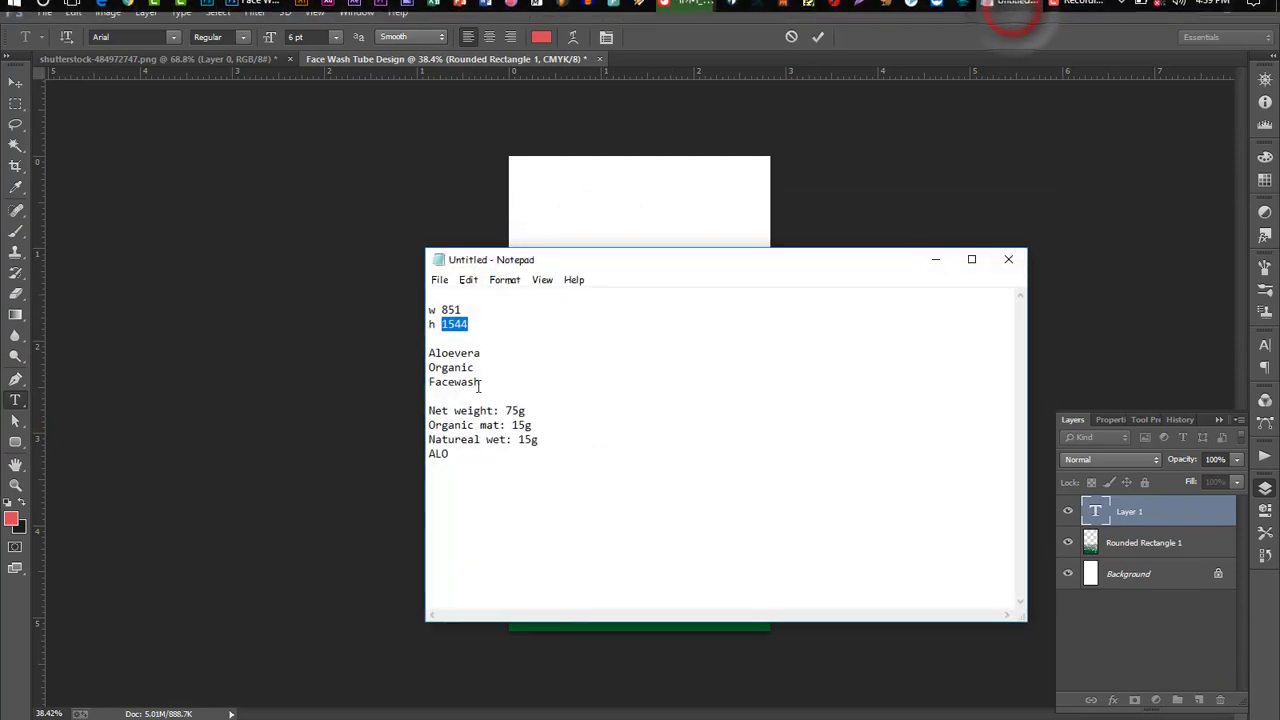
click(484, 353)
right_click(470, 352)
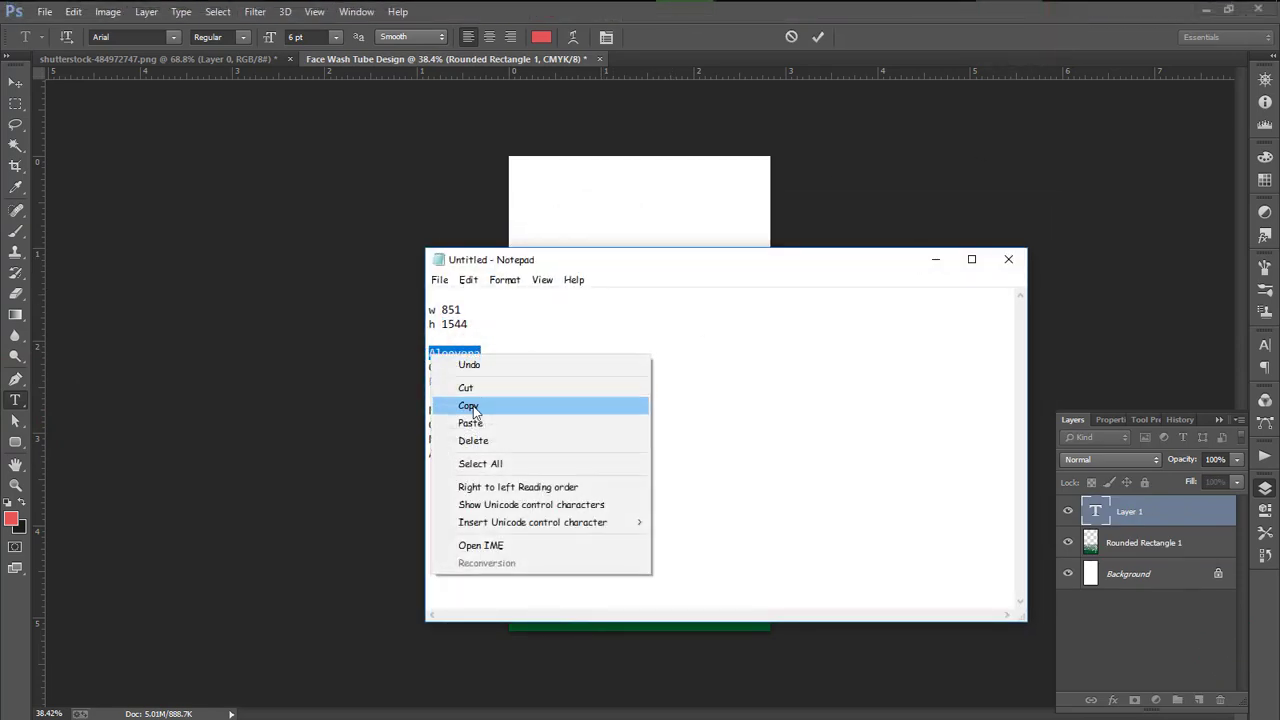
click(457, 409)
click(941, 260)
Paste "Aloevera" into the text line, move it to the upper middle of the canvas and duplicate it directly below
right_click(604, 258)
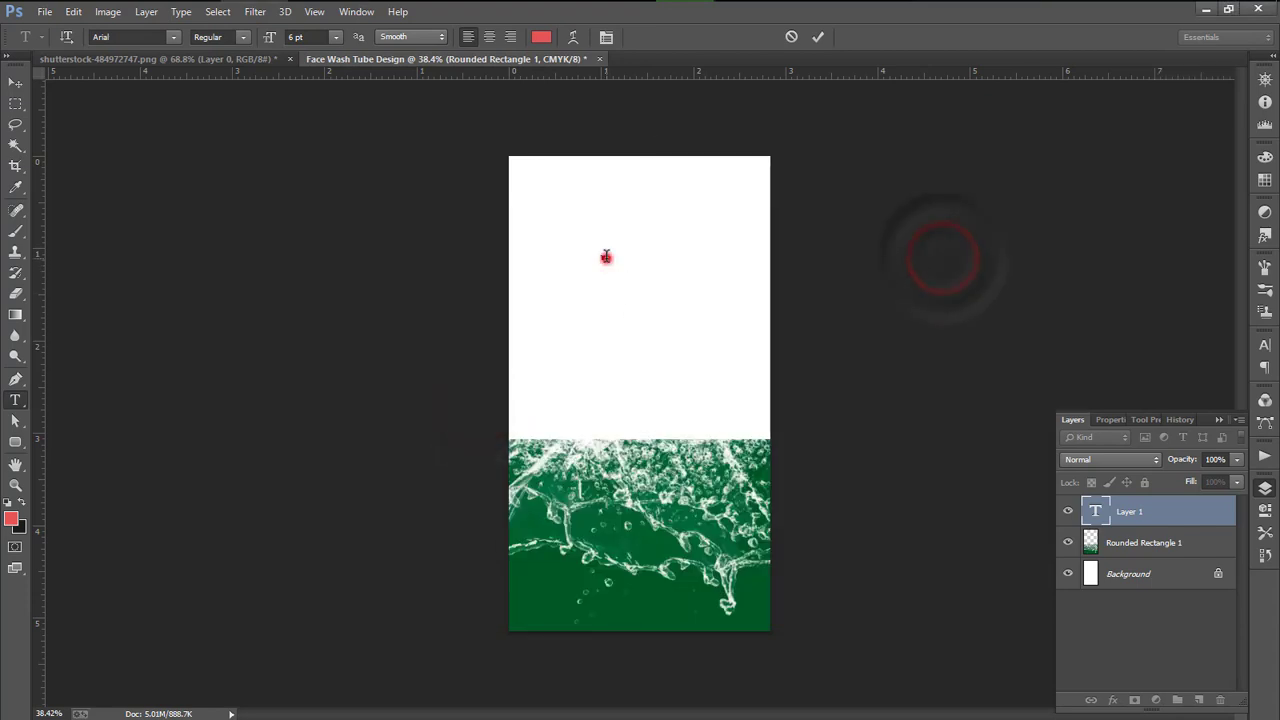
click(642, 332)
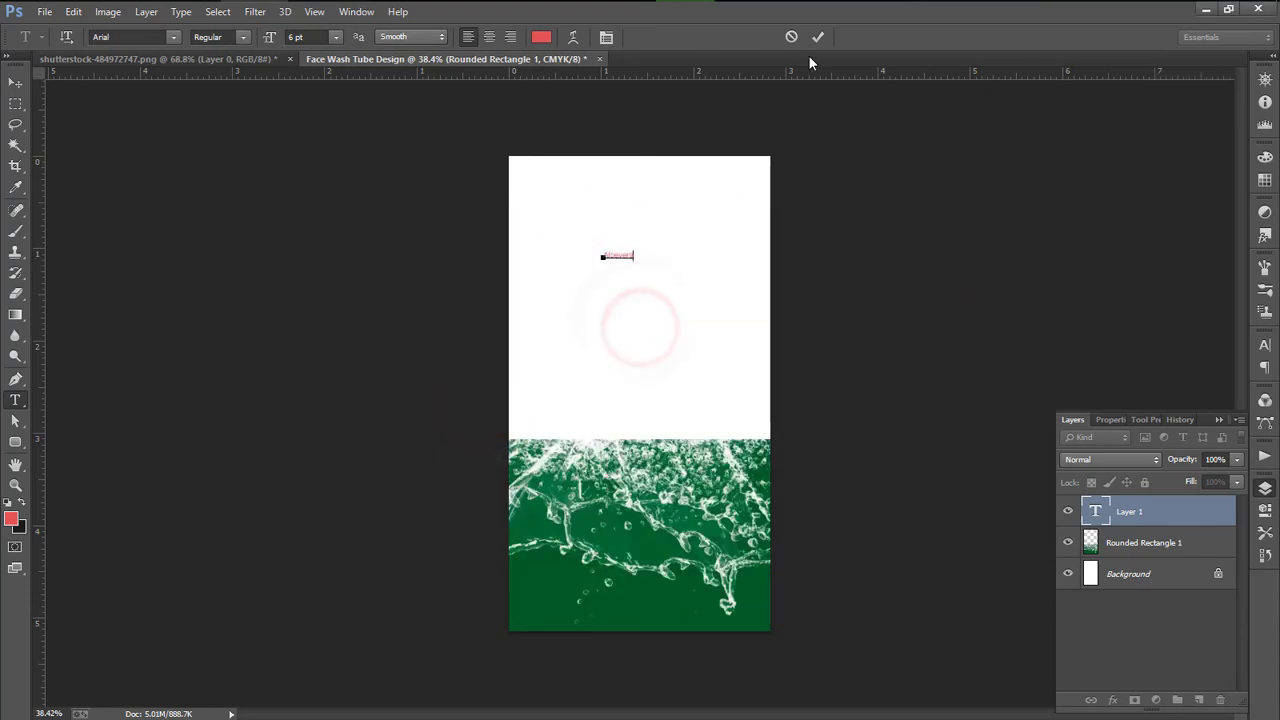
click(818, 38)
click(15, 82)
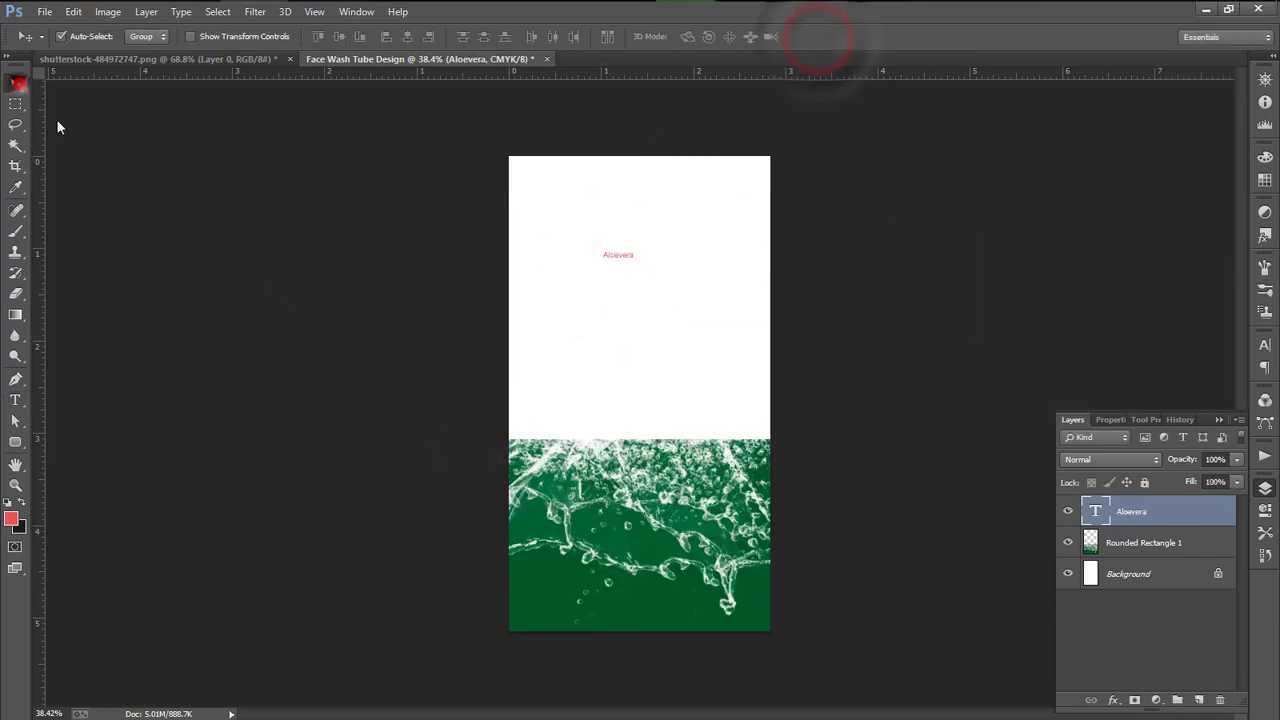
drag(616, 256, 652, 231)
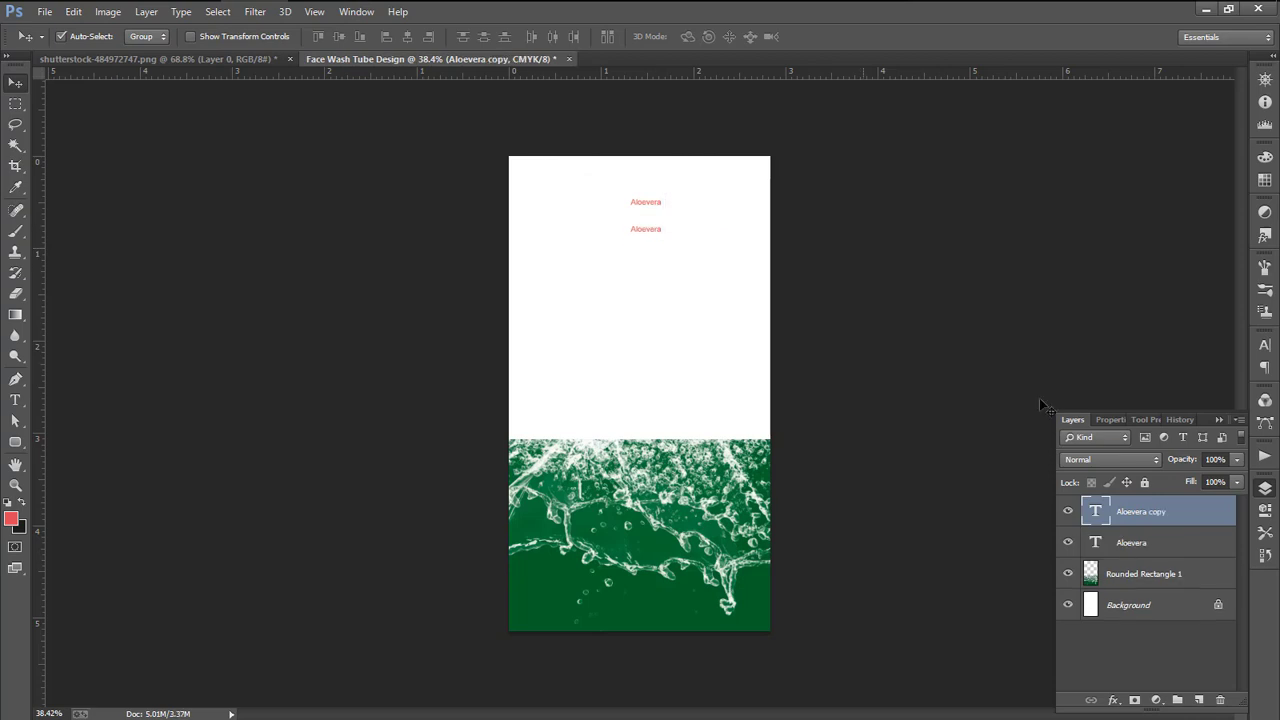
Replace the duplicated text line's content with "Organic" copied from the Notepad notes
double_click(1096, 512)
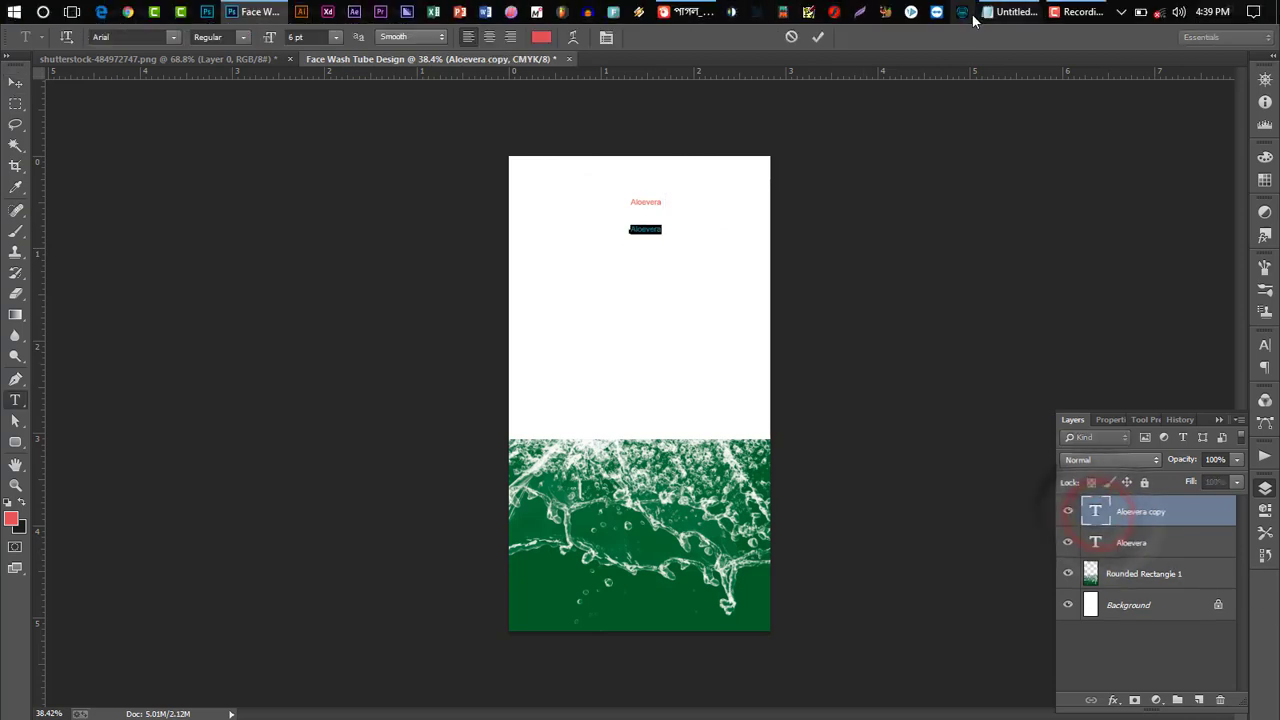
click(985, 10)
click(472, 369)
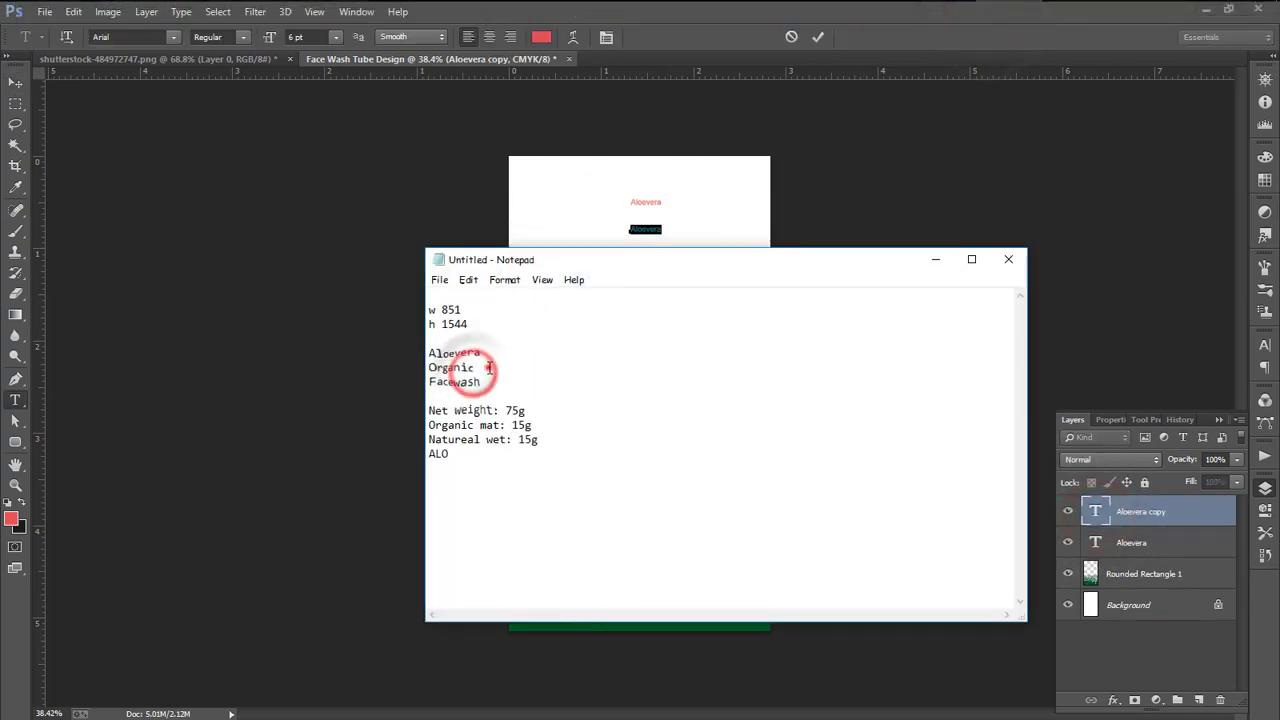
double_click(490, 368)
right_click(443, 369)
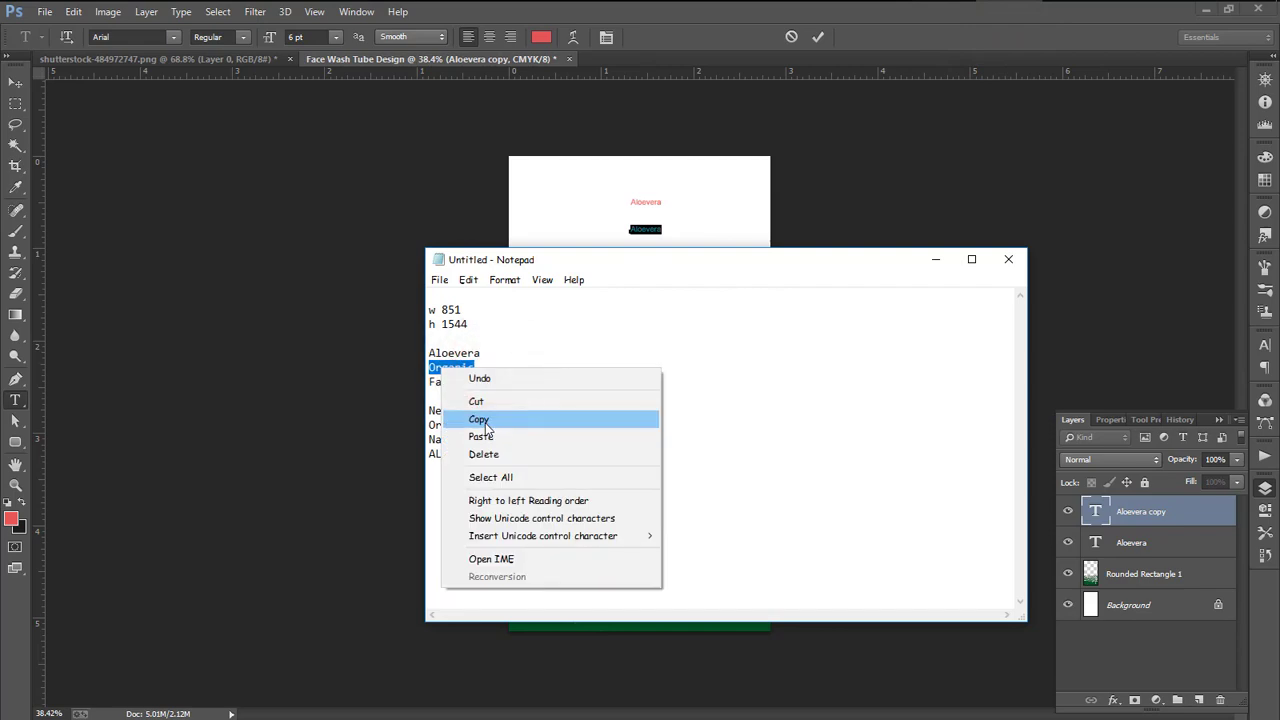
click(481, 418)
click(937, 260)
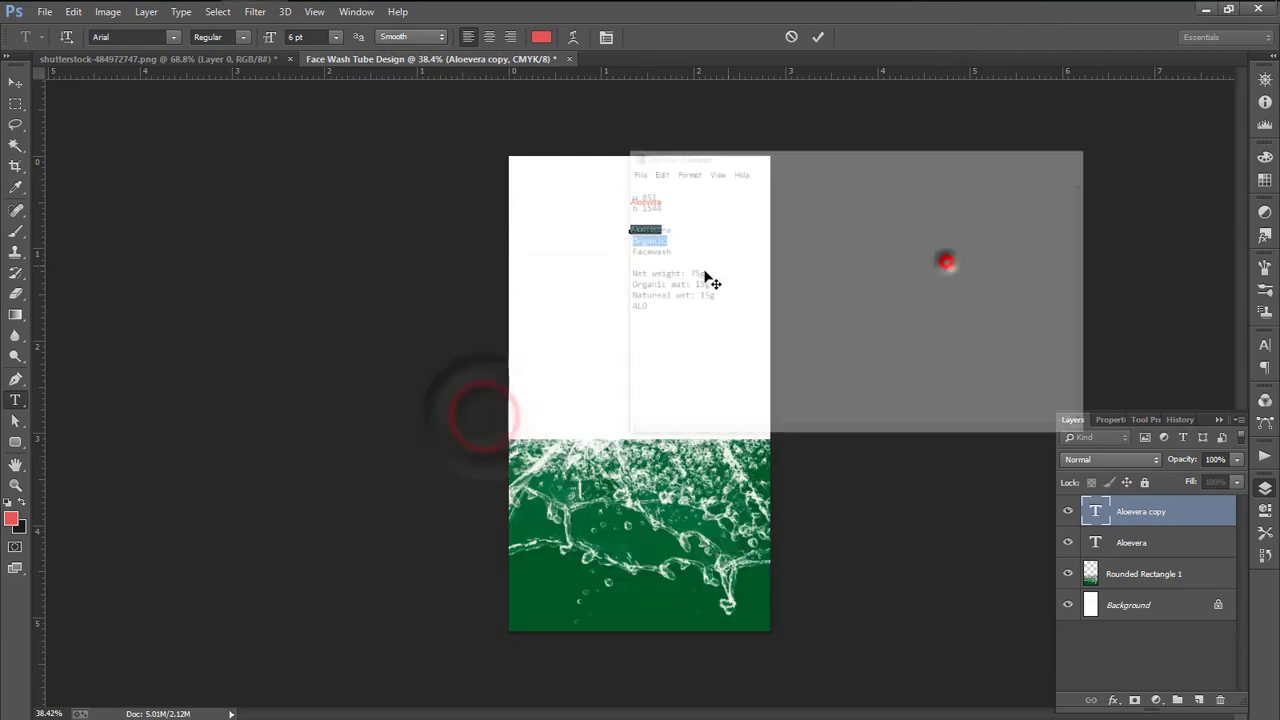
right_click(643, 232)
click(674, 297)
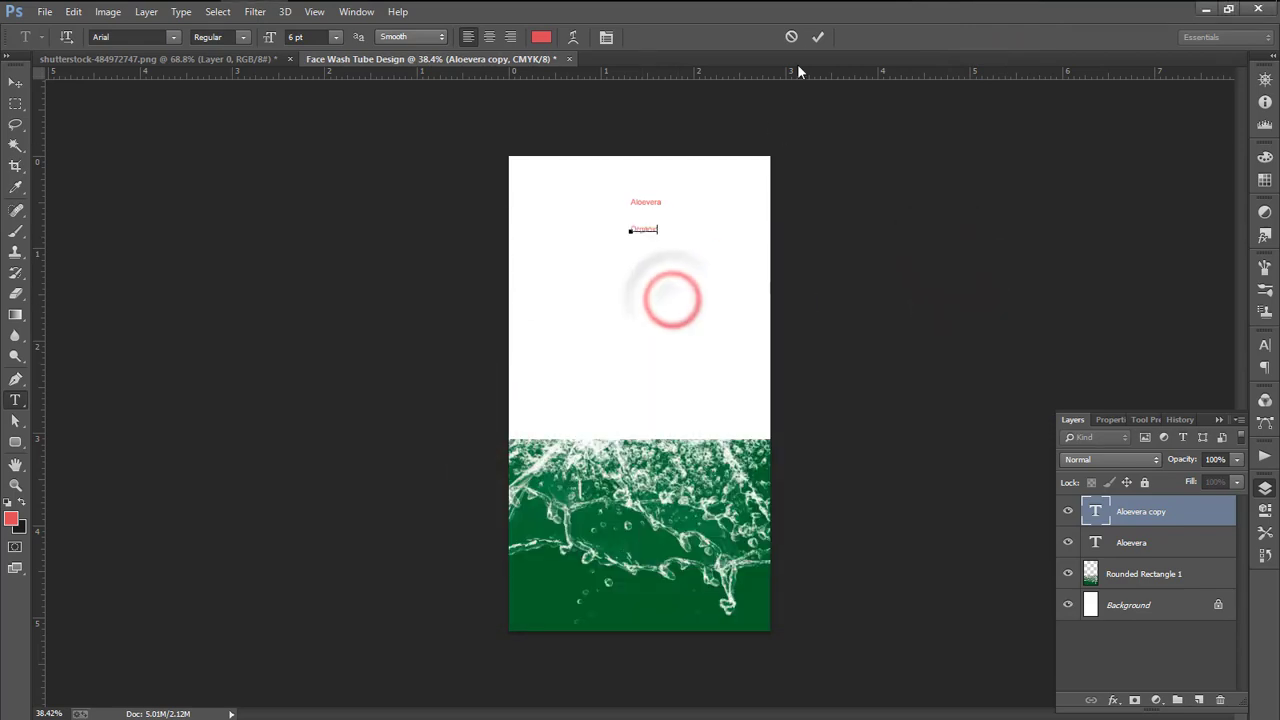
click(816, 37)
key(v)
Switch to Notepad, copy the word "Facewash" and return to the Photoshop design
click(985, 14)
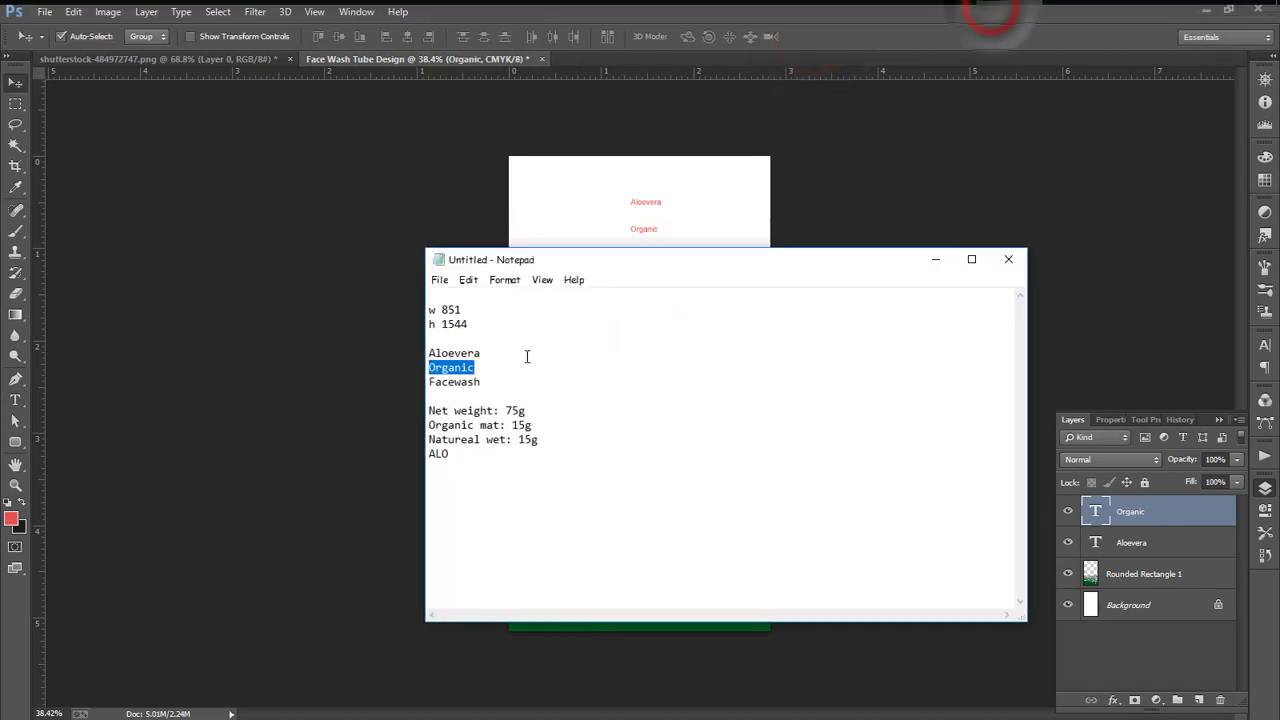
click(491, 381)
right_click(428, 384)
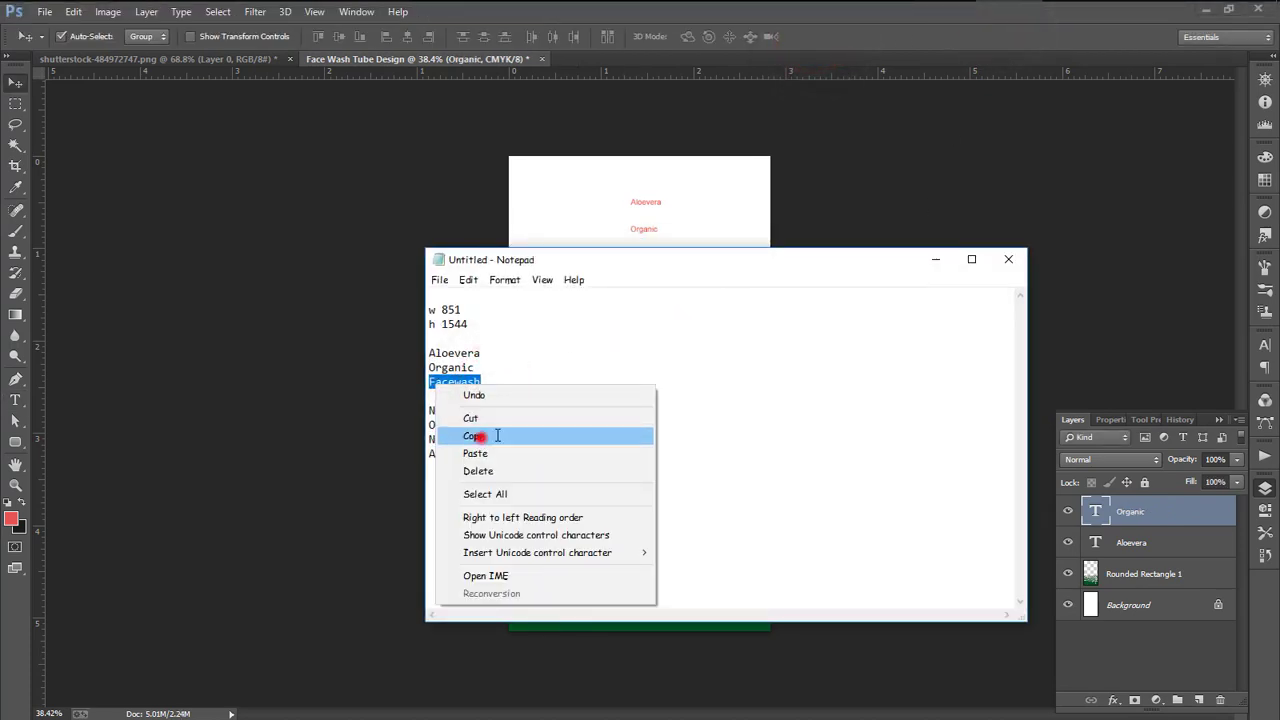
click(480, 435)
click(931, 260)
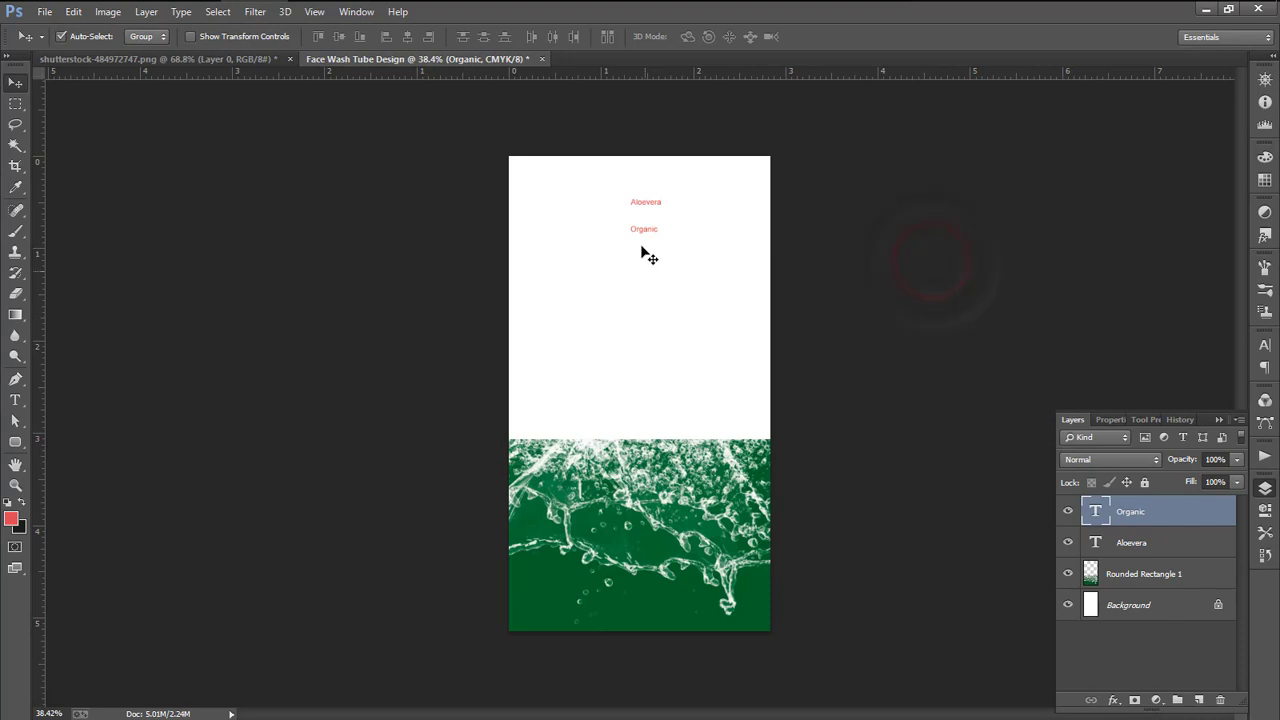
Duplicate the "Organic" text line below itself and replace the copy's text with "Facewash"
drag(641, 228, 645, 266)
double_click(1095, 511)
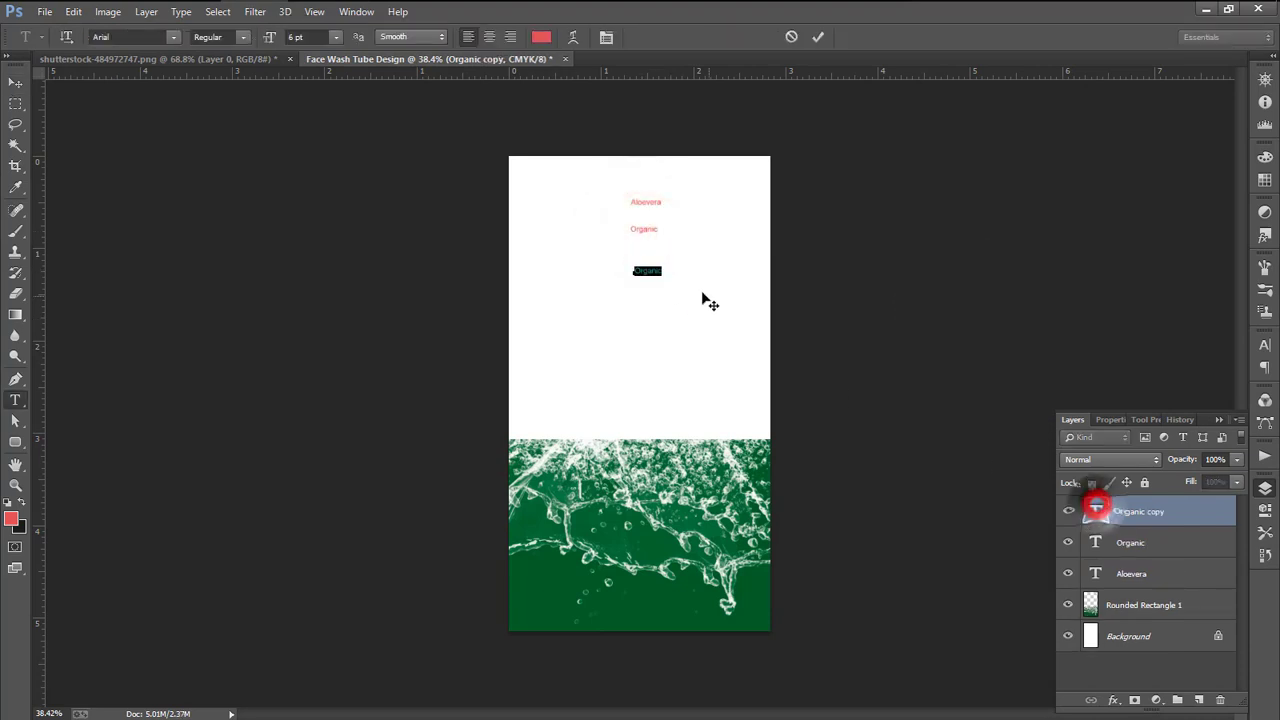
right_click(641, 272)
click(680, 345)
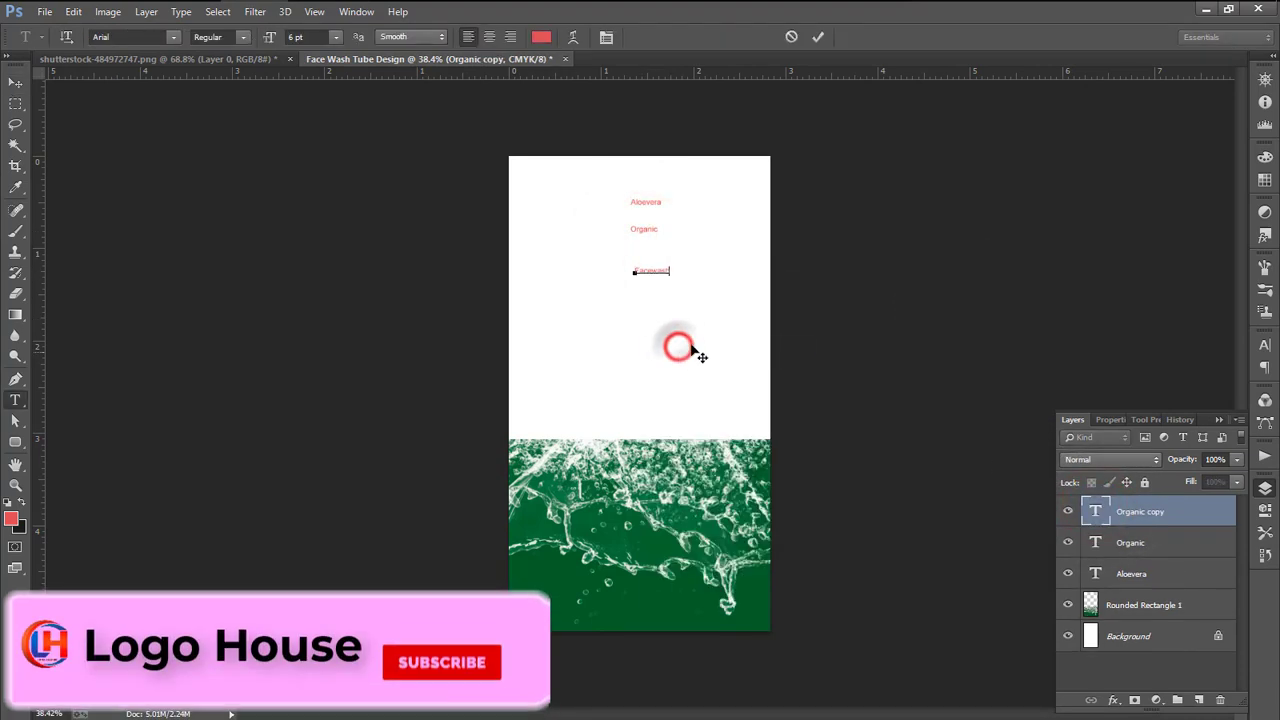
click(820, 37)
key(v)
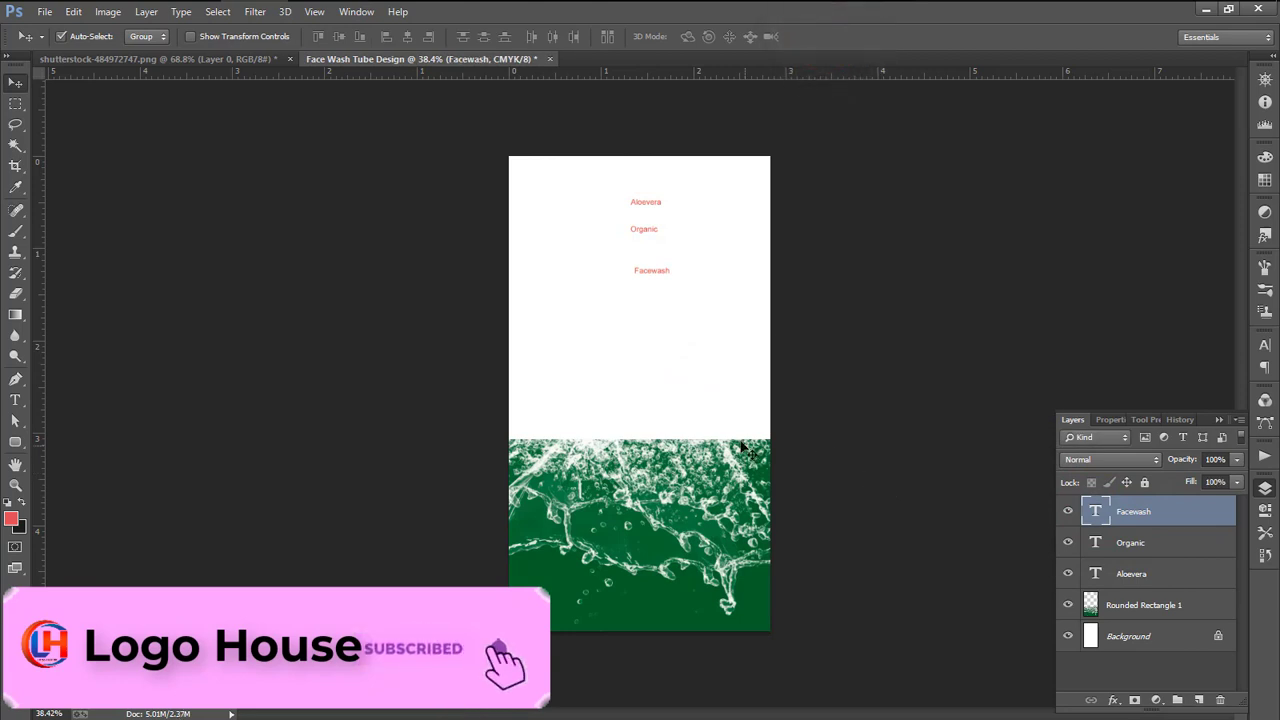
Draw a rounded rectangle bar about 1263 × 113 px across the canvas below "Facewash", with no stroke and a dark green fill
click(15, 441)
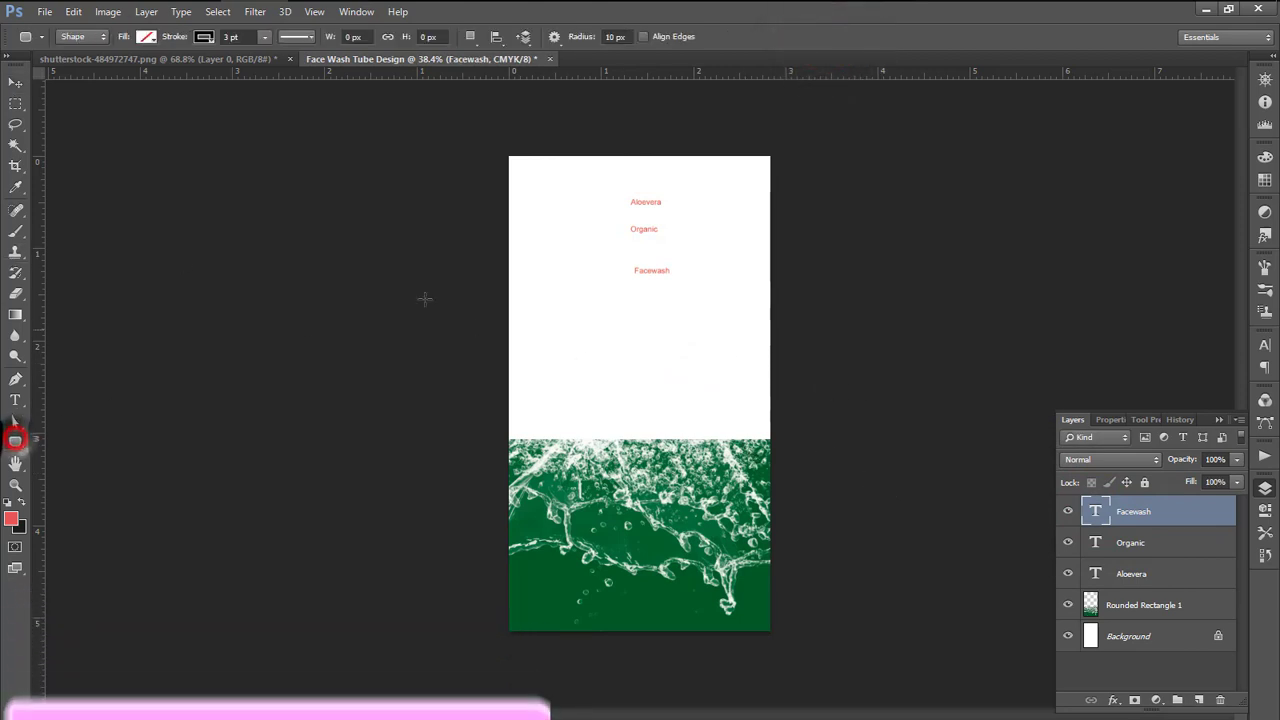
drag(447, 290, 833, 321)
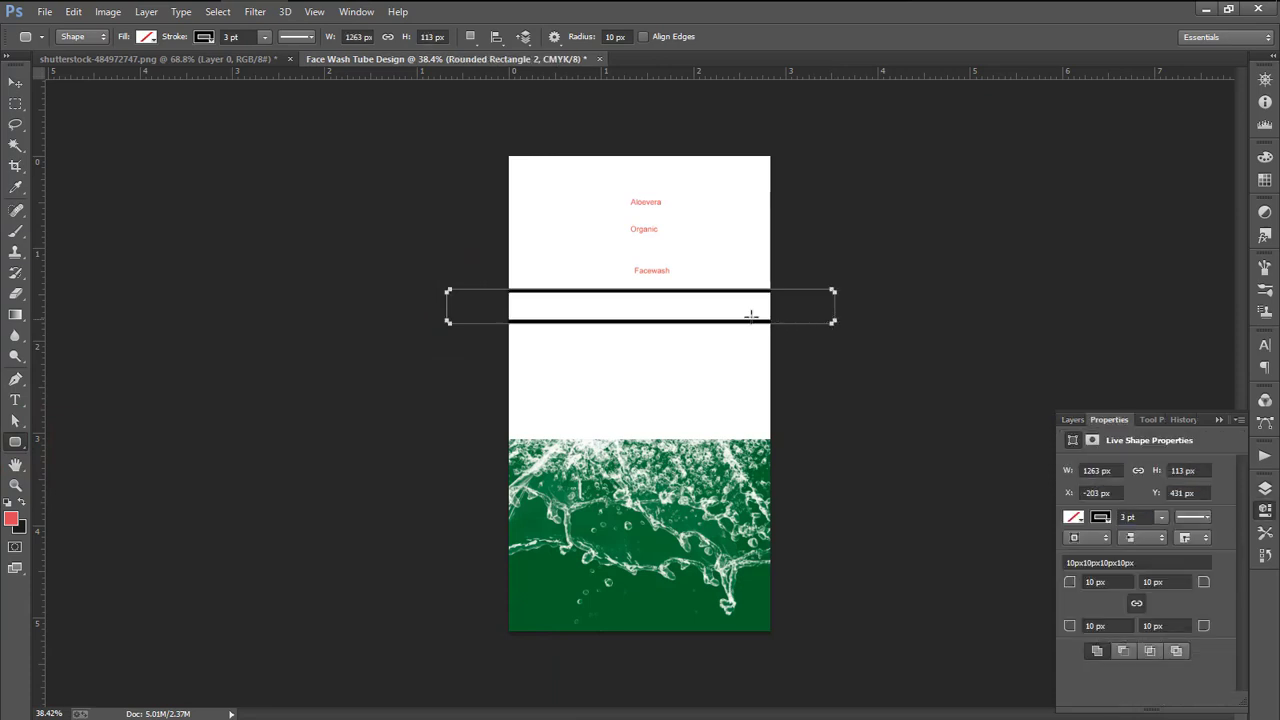
click(1101, 517)
click(1087, 287)
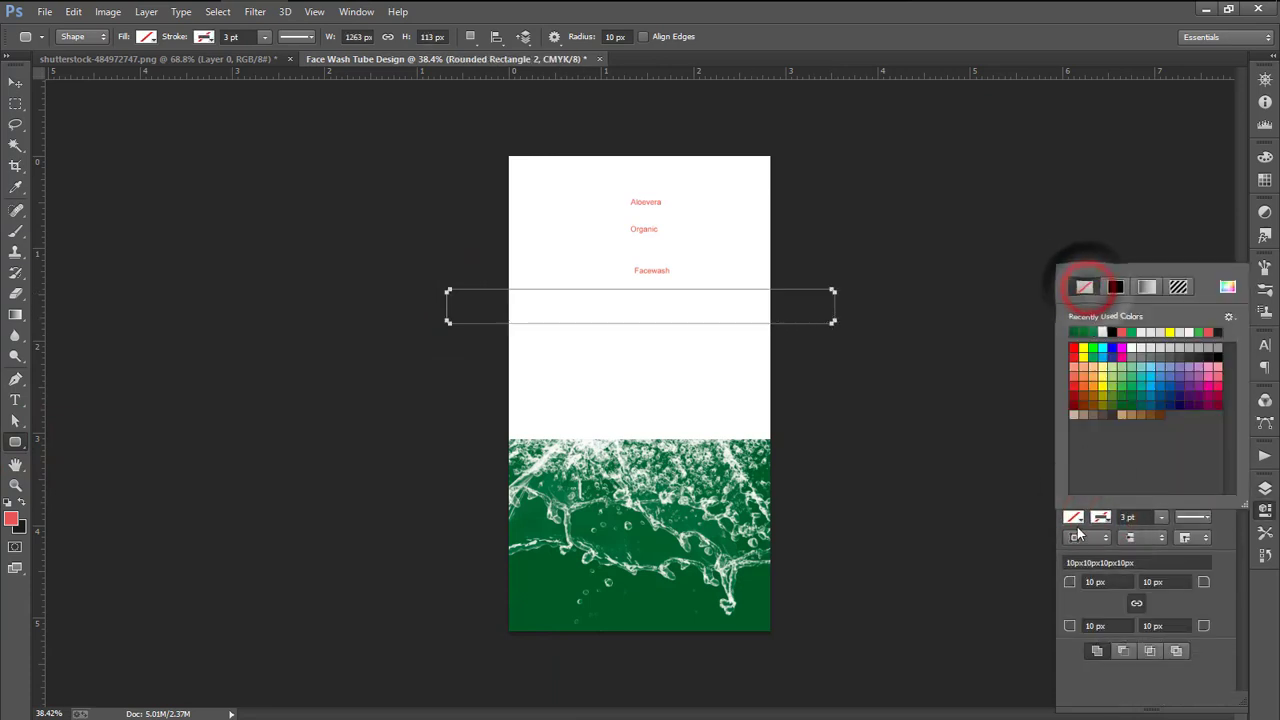
click(1072, 518)
click(1072, 517)
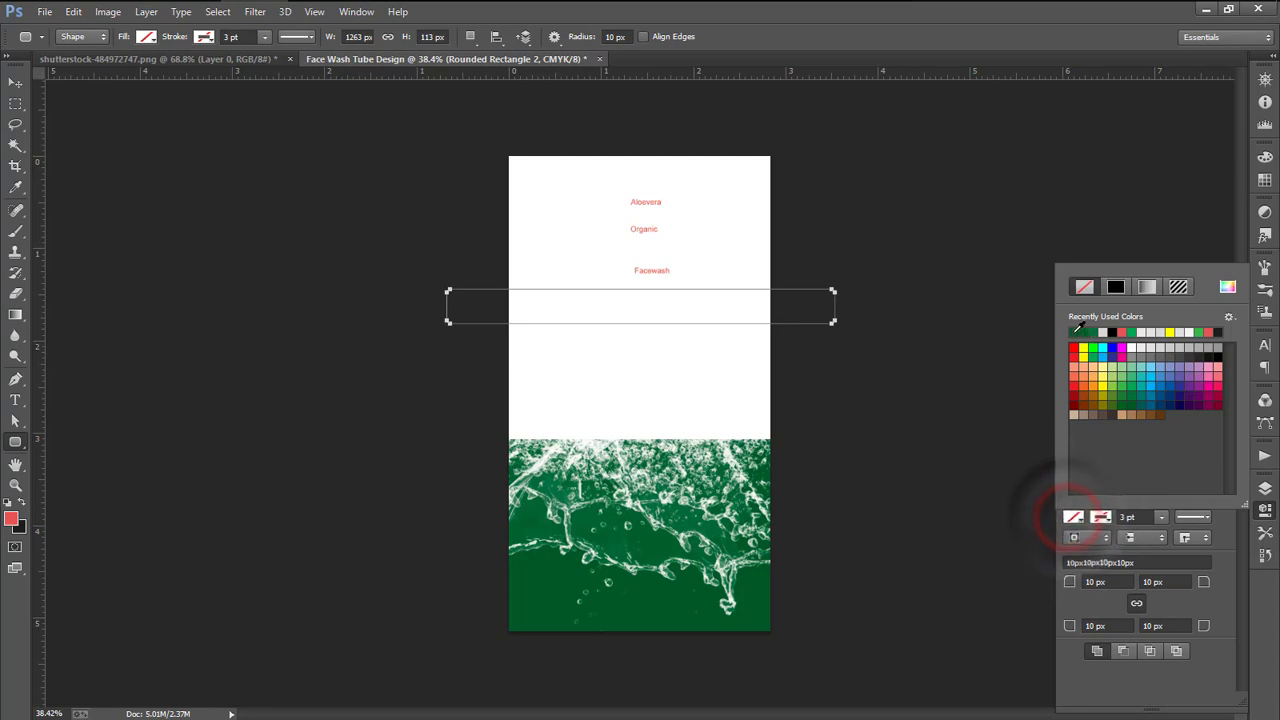
click(1074, 332)
Move the dark green bar slightly down, to about X -191 px, Y 457 px
click(15, 82)
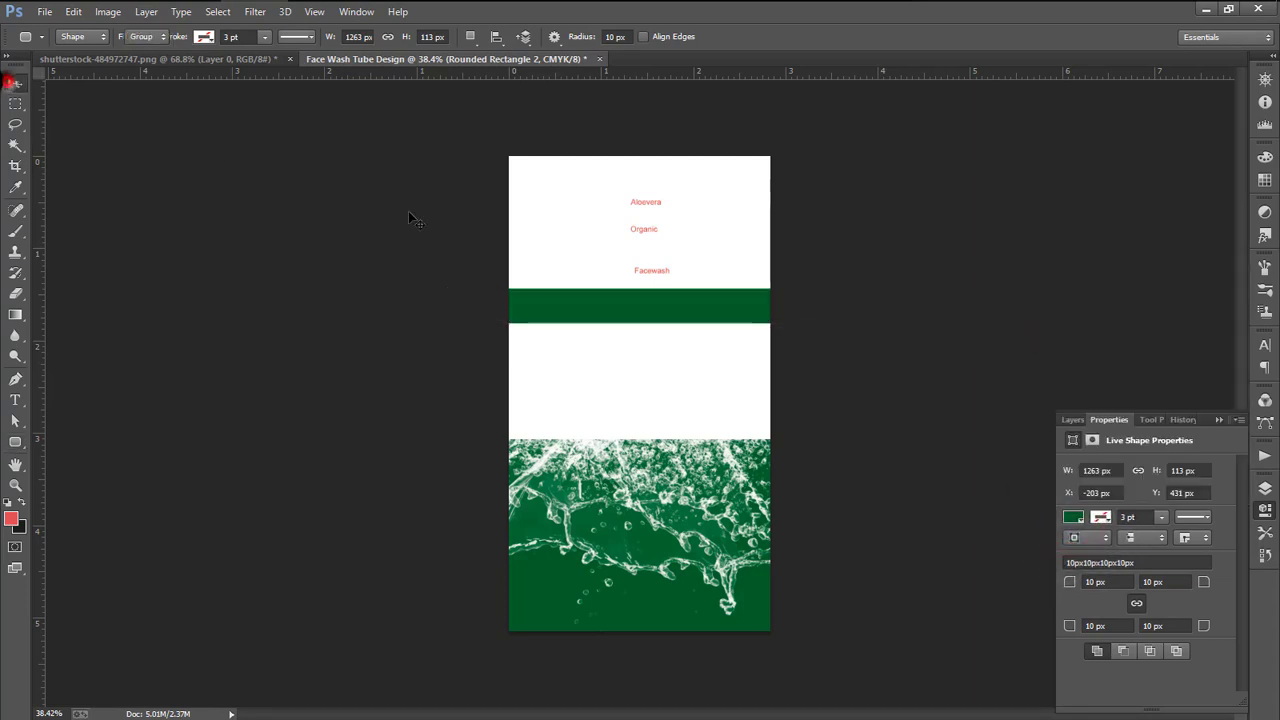
click(15, 82)
drag(697, 306, 697, 315)
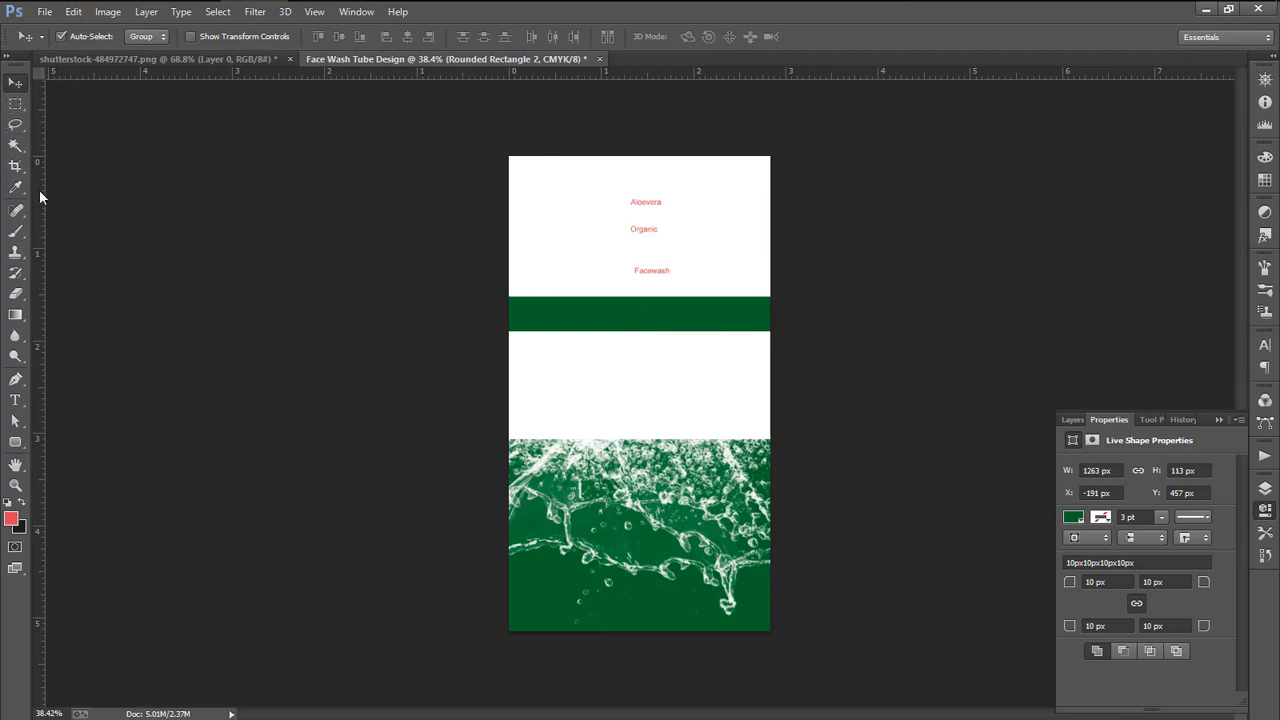
Place a vertical guide about 0.5 in inside the canvas's left edge
drag(40, 190, 561, 268)
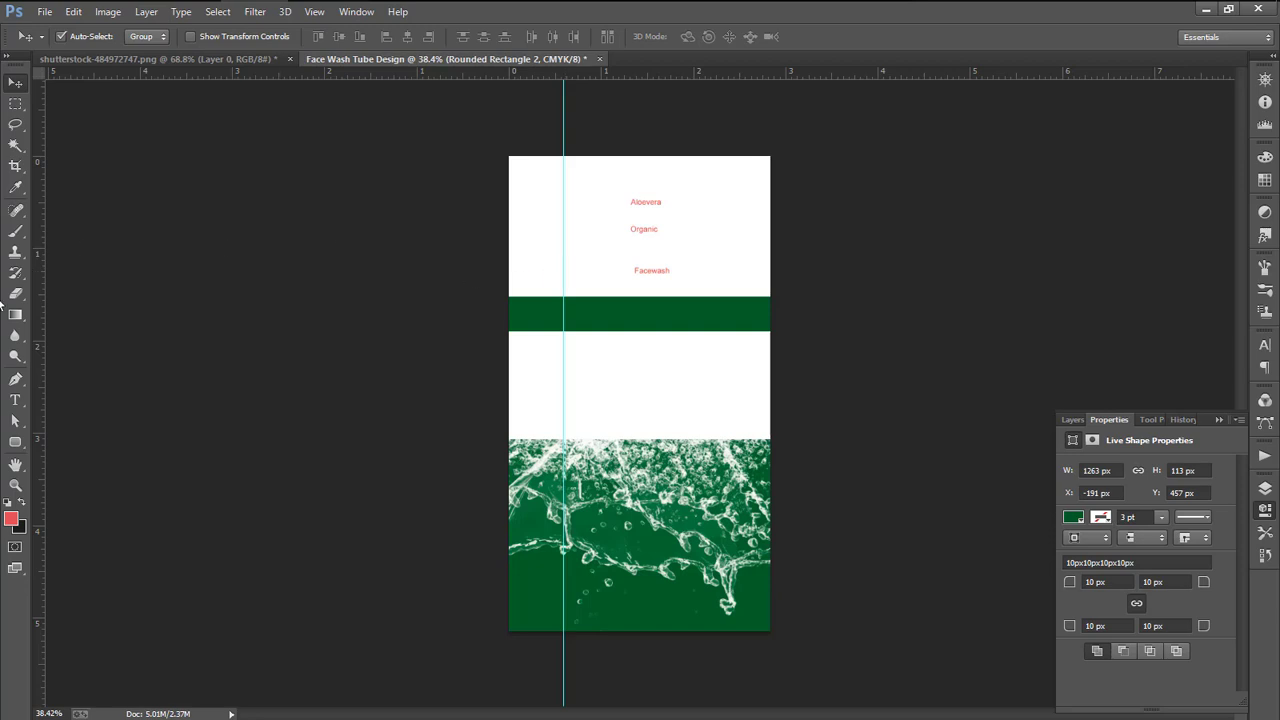
click(488, 408)
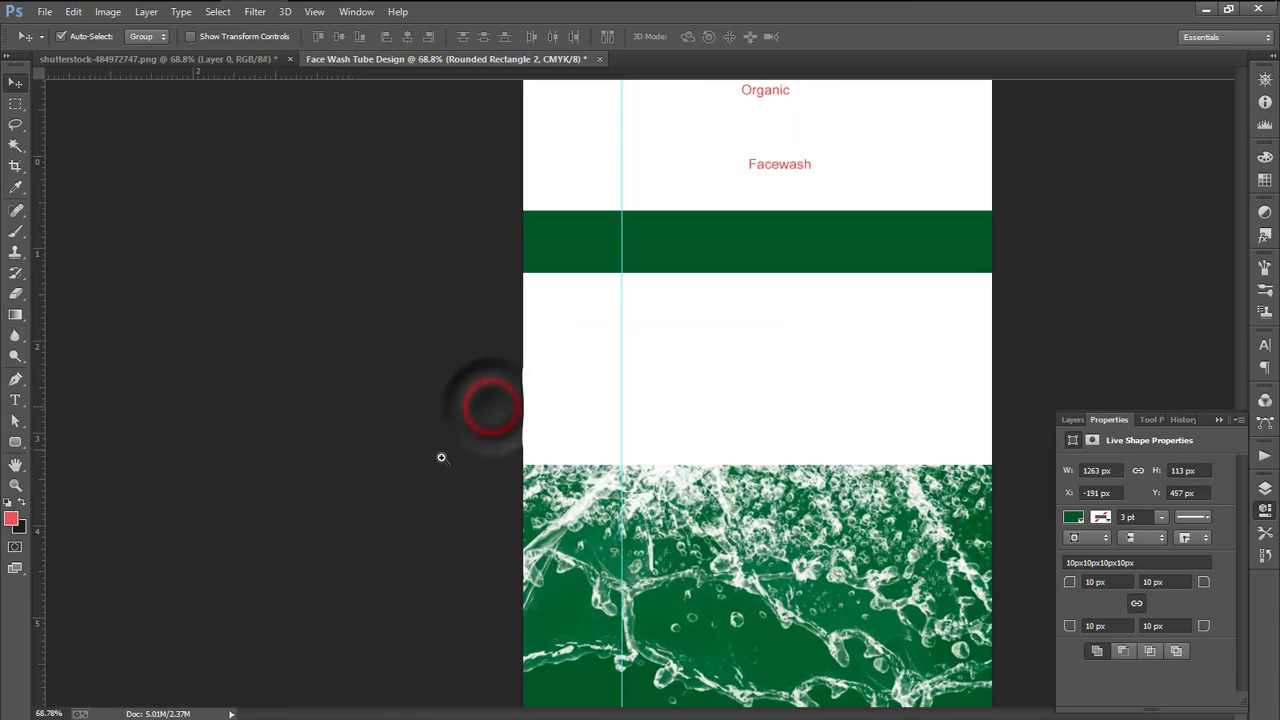
drag(619, 369, 612, 366)
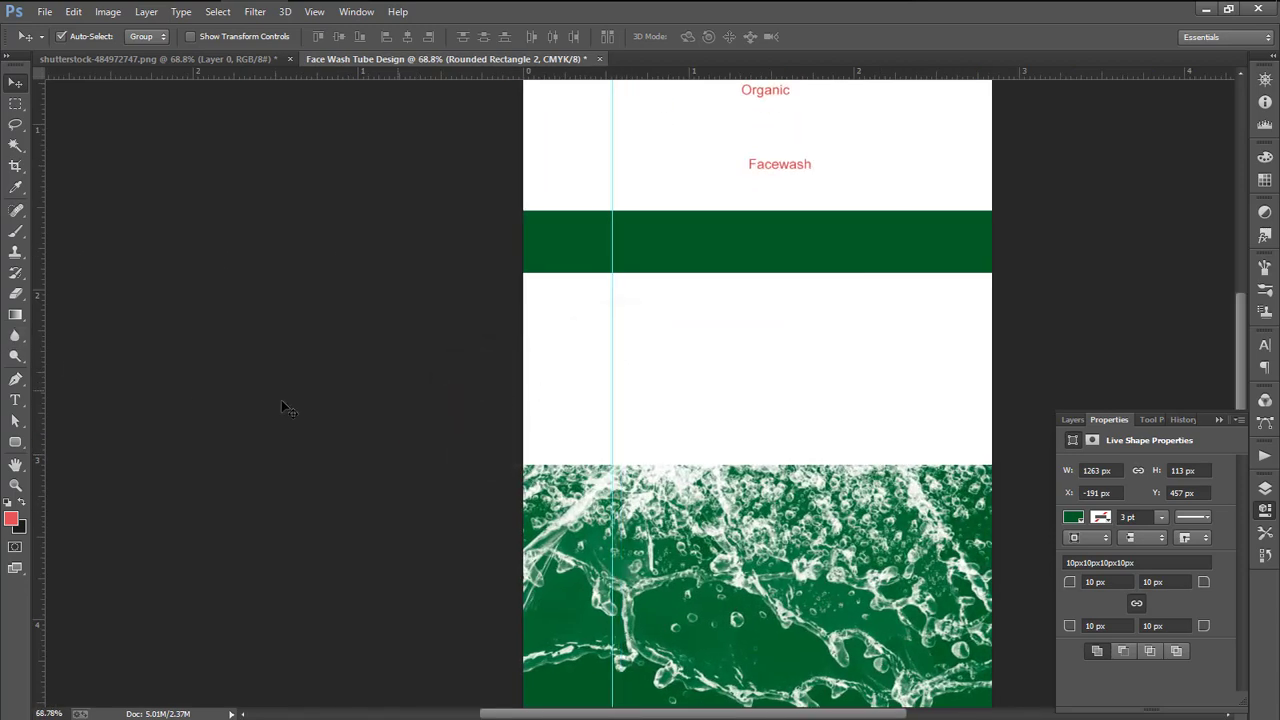
With the Background layer selected, draw an unfilled, black-stroked rectangle about 162 × 174 px spanning from the canvas's left edge to the guide
click(18, 447)
right_click(17, 447)
click(82, 440)
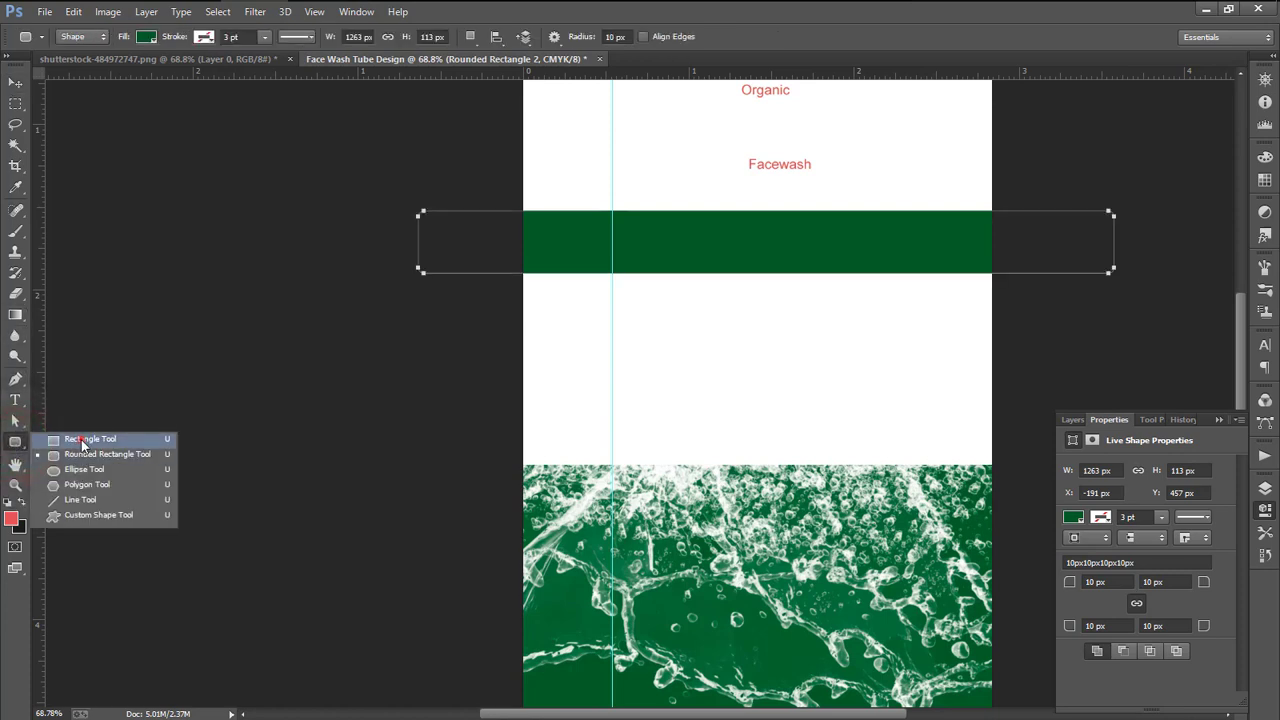
click(1067, 419)
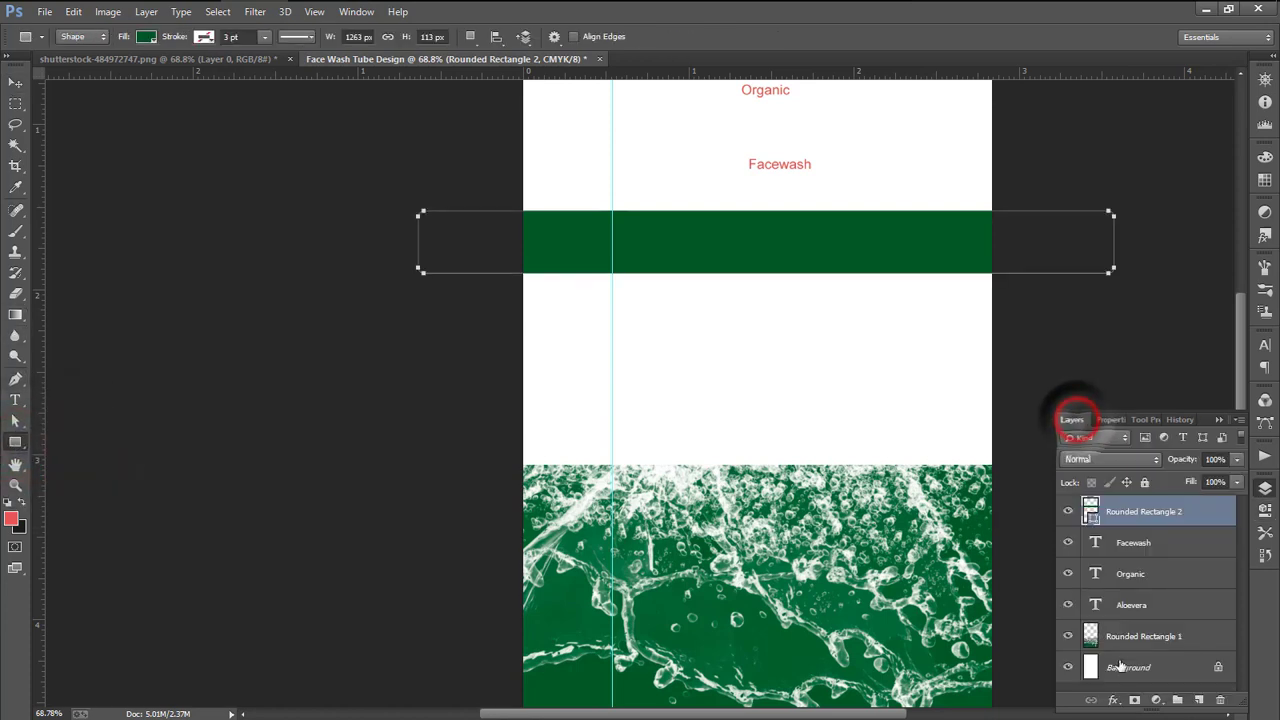
click(1120, 661)
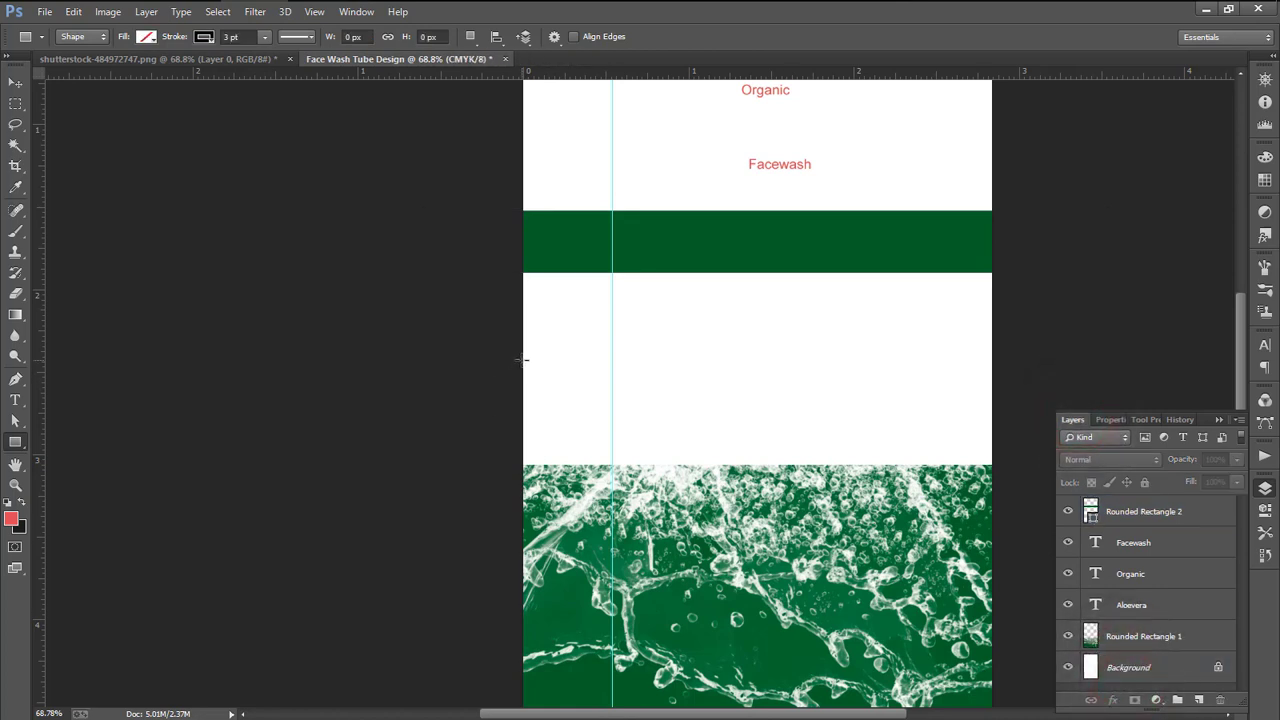
drag(524, 360, 613, 455)
Move the black-outlined rectangle against the canvas's right edge and place a vertical guide along its left side
click(22, 86)
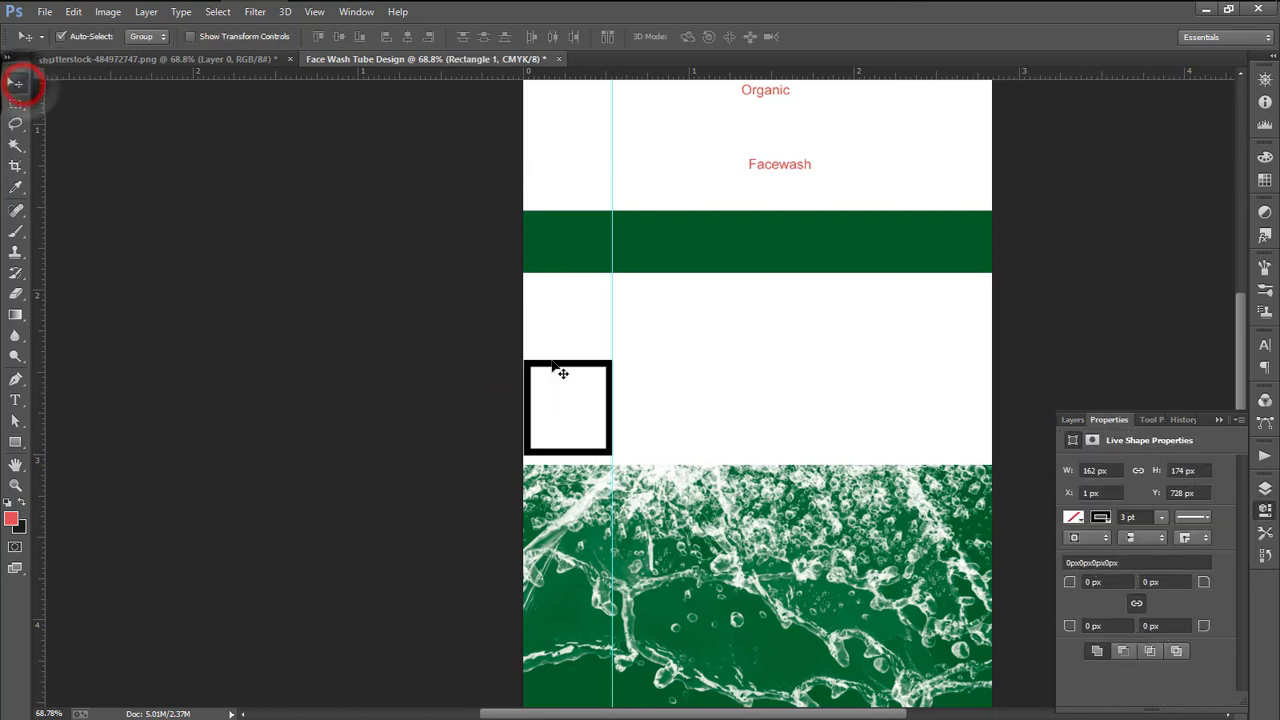
drag(562, 363, 940, 385)
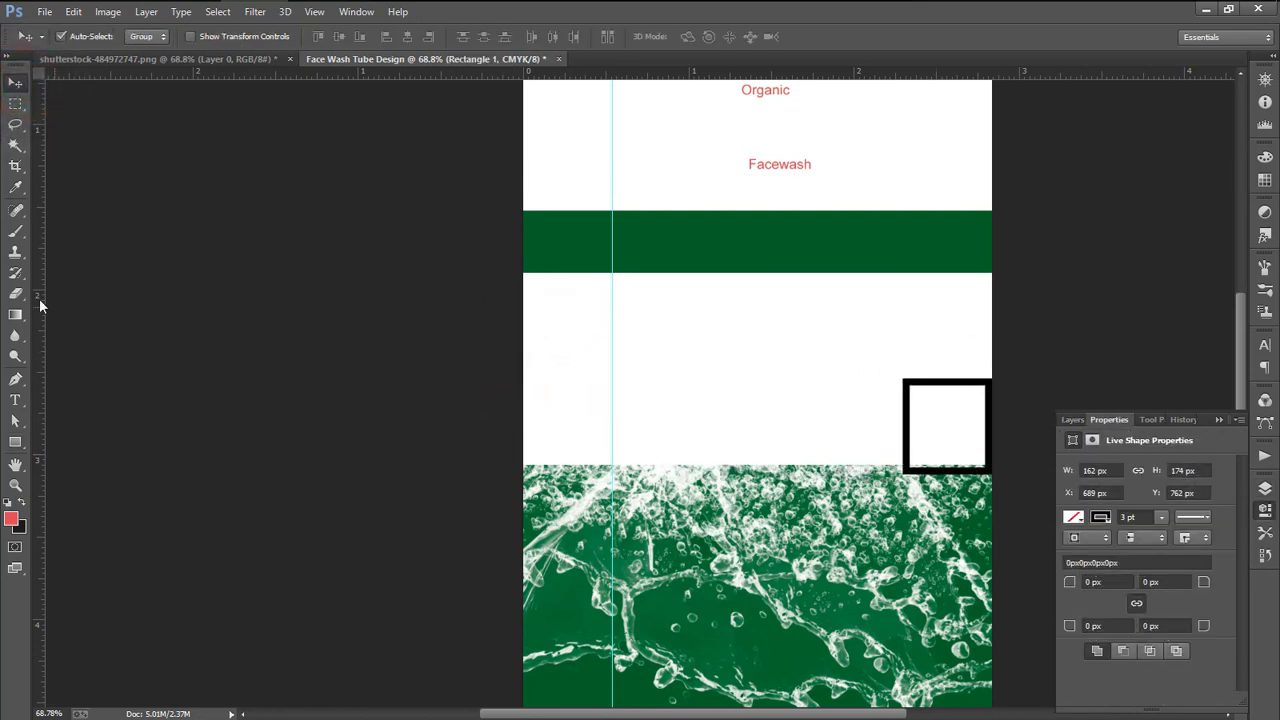
drag(38, 299, 902, 395)
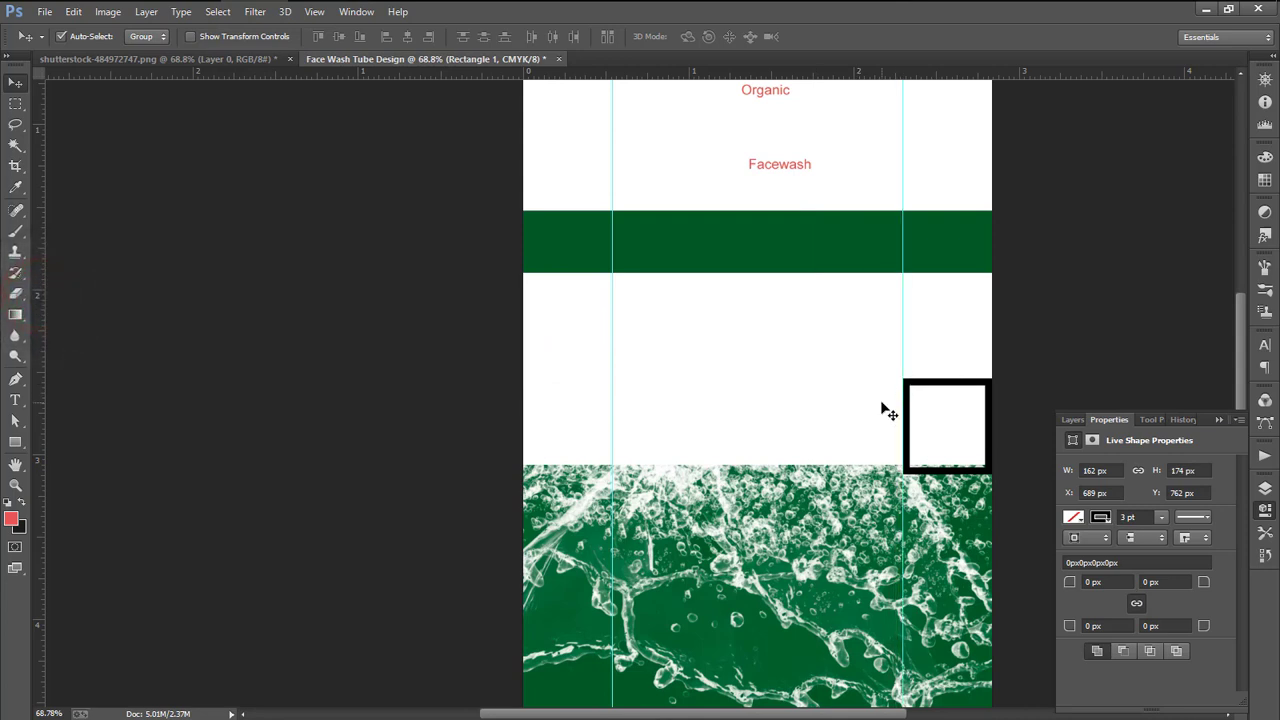
Move the black-outlined rectangle away from the right guide and delete it
drag(990, 385, 800, 424)
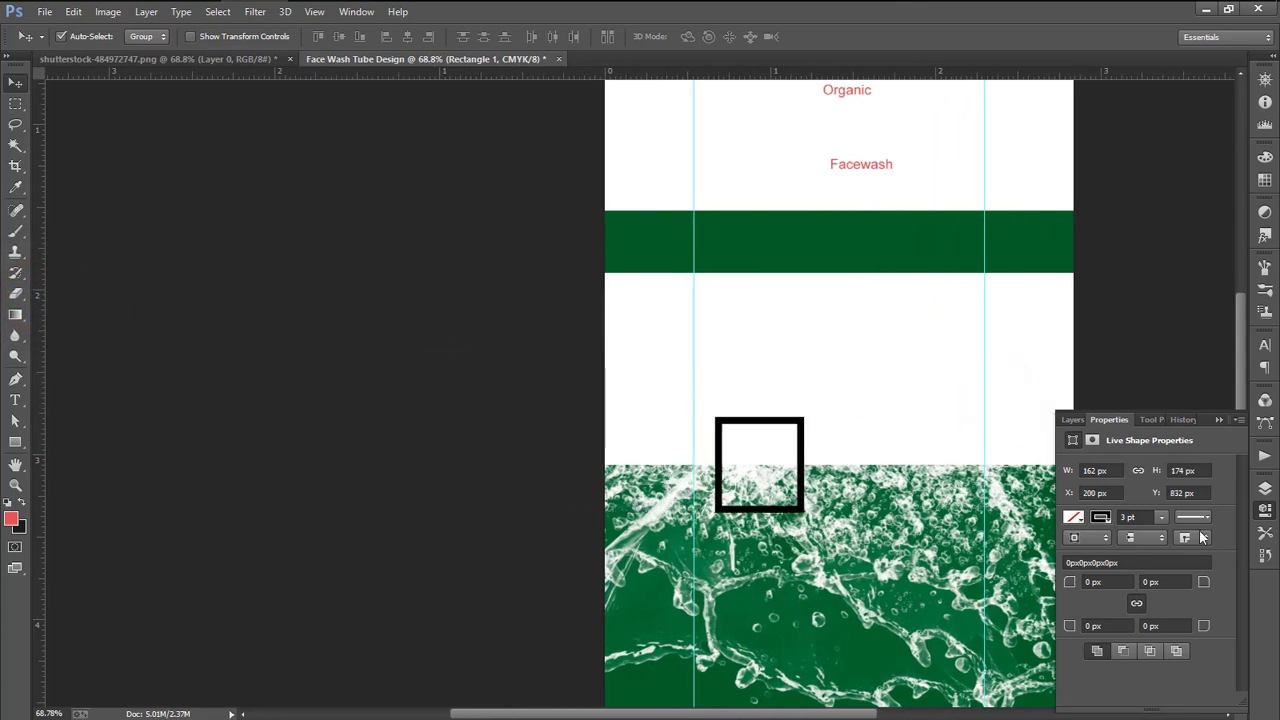
click(1074, 420)
key(Delete)
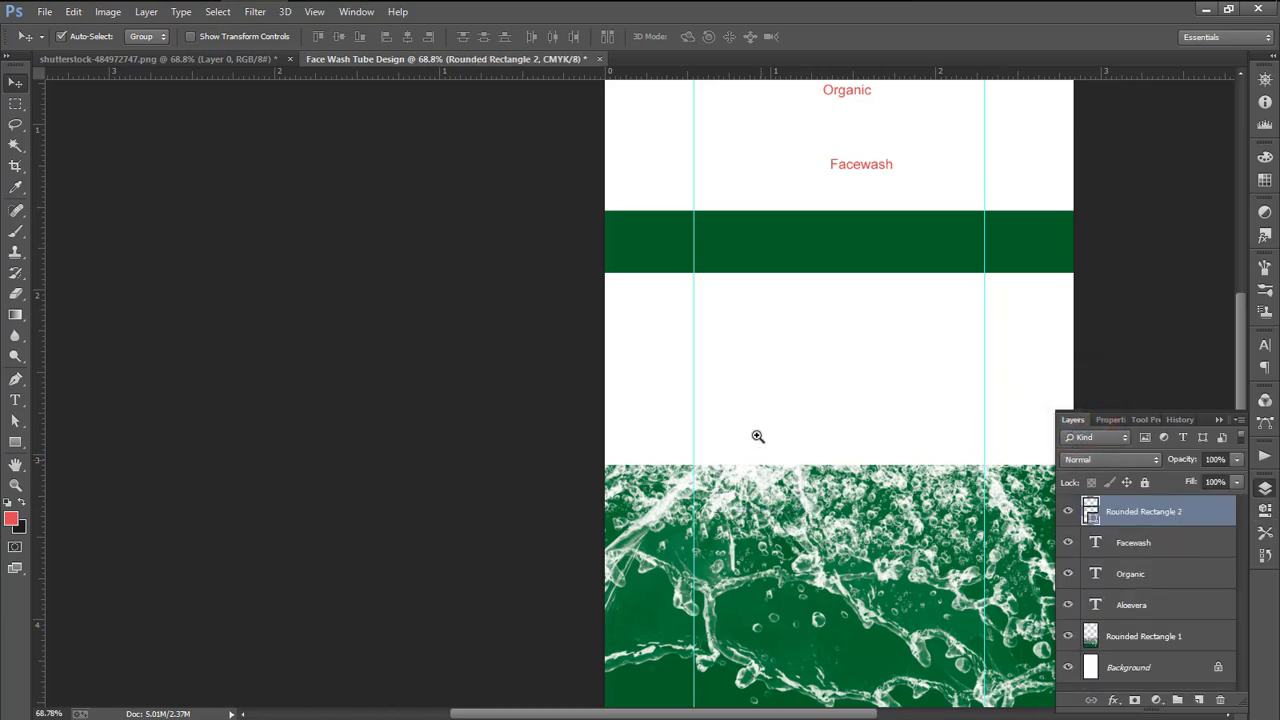
Add a vertical guide about 0.75 in inside the canvas's left edge and align the left side of the "Aloevera" text to it
alt+click(757, 436)
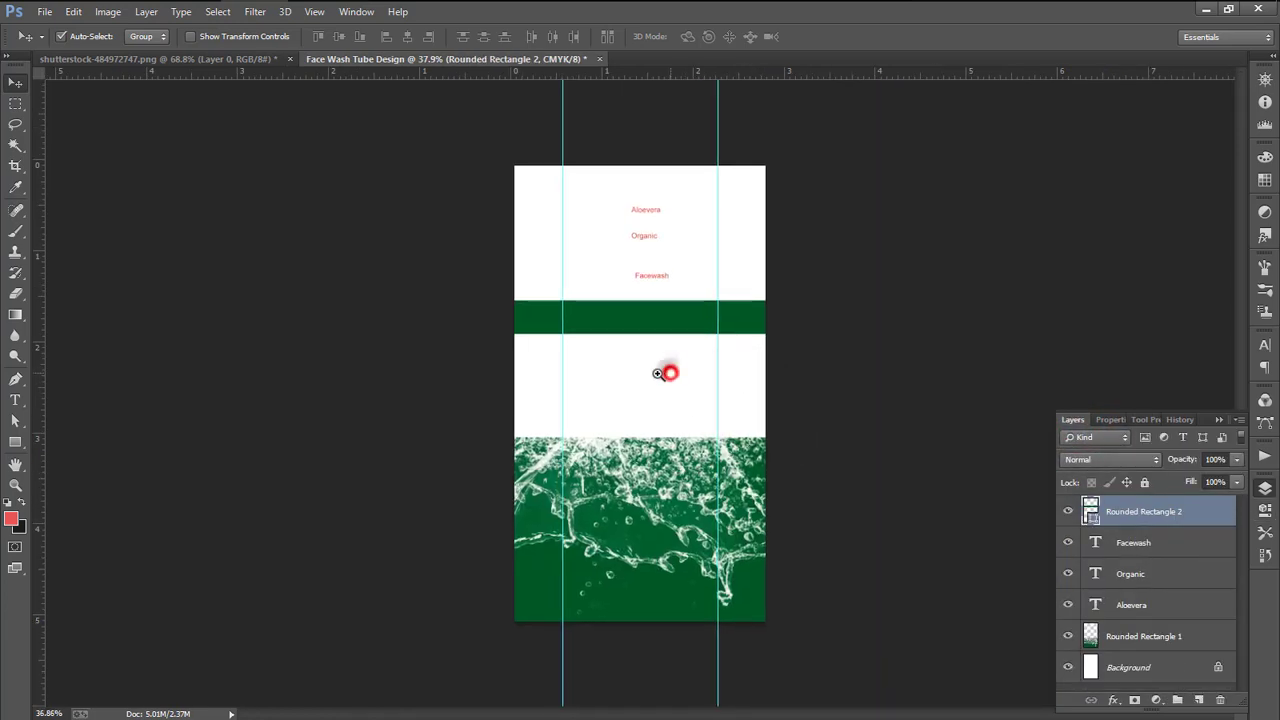
drag(638, 285, 680, 317)
drag(654, 220, 648, 300)
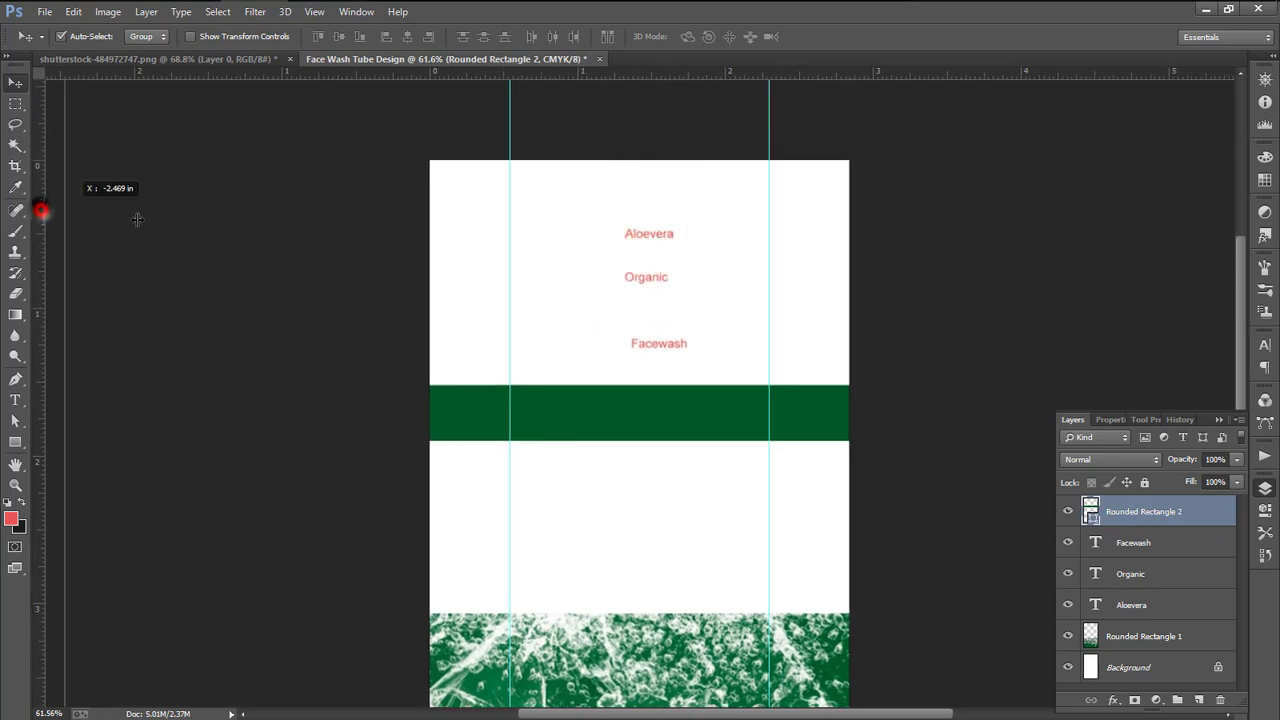
drag(137, 219, 542, 259)
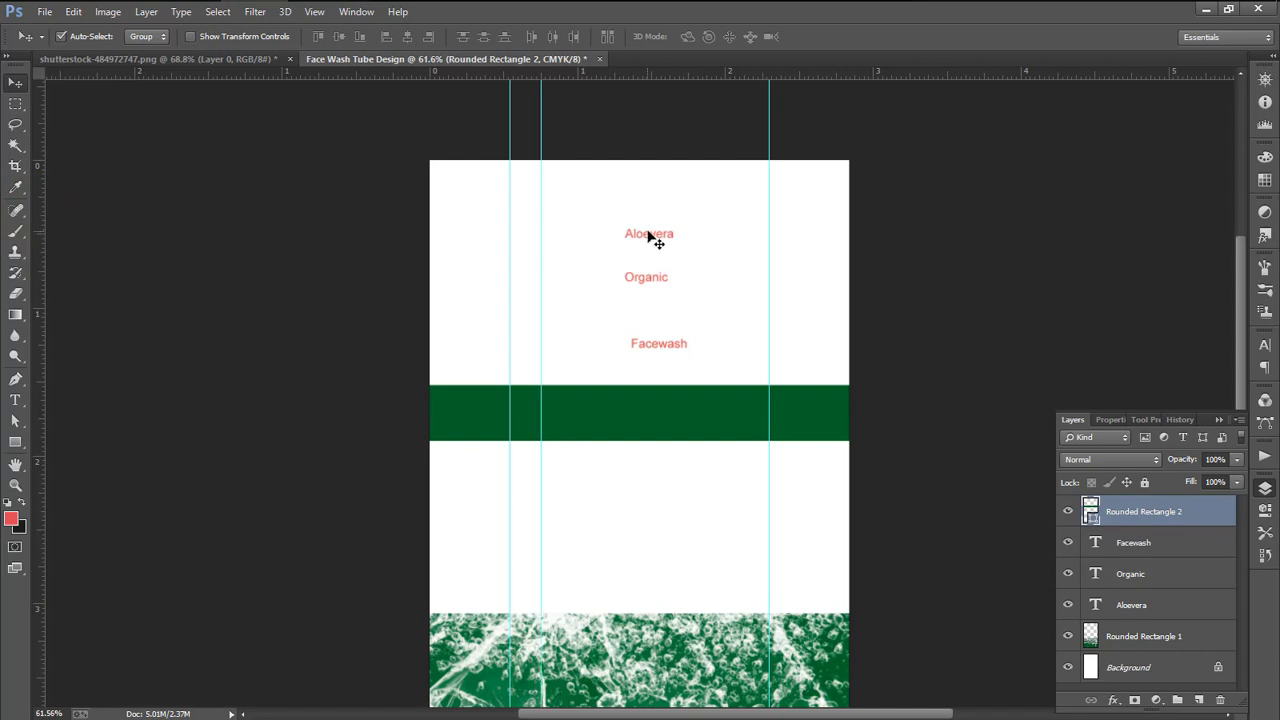
drag(650, 236, 573, 215)
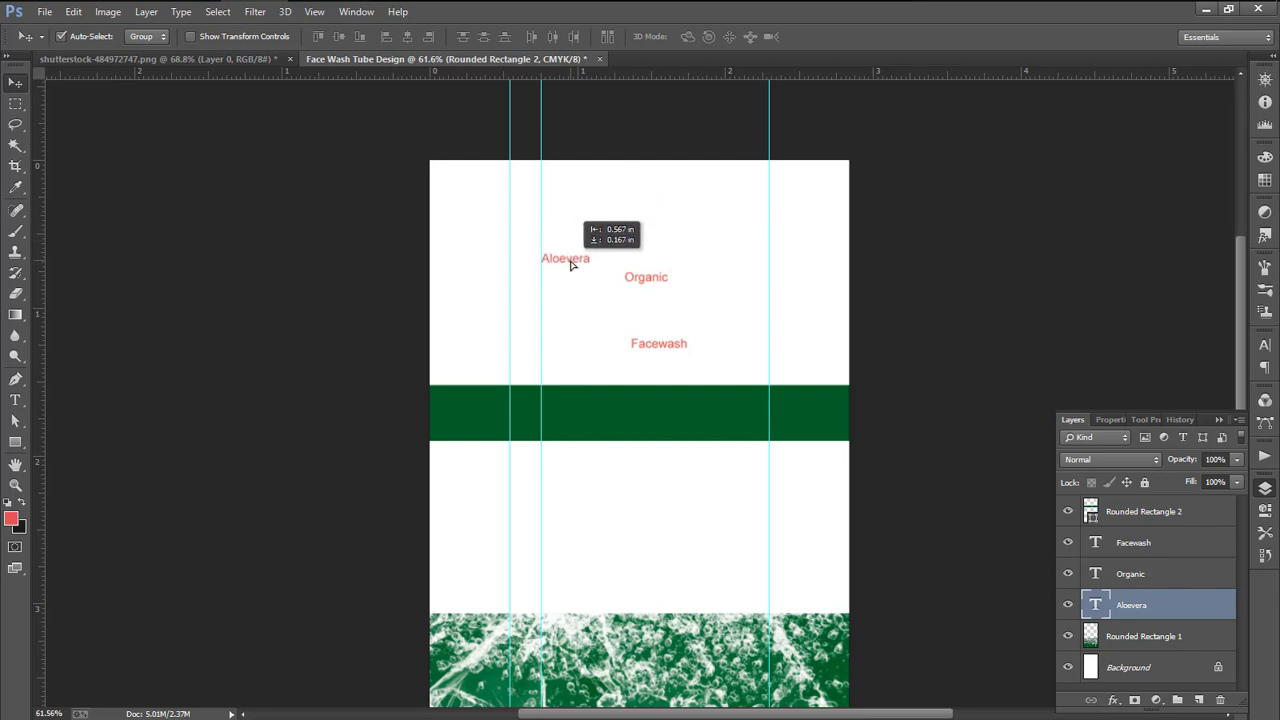
Change the "Aloevera" text color to the dark green 00431d
double_click(1092, 604)
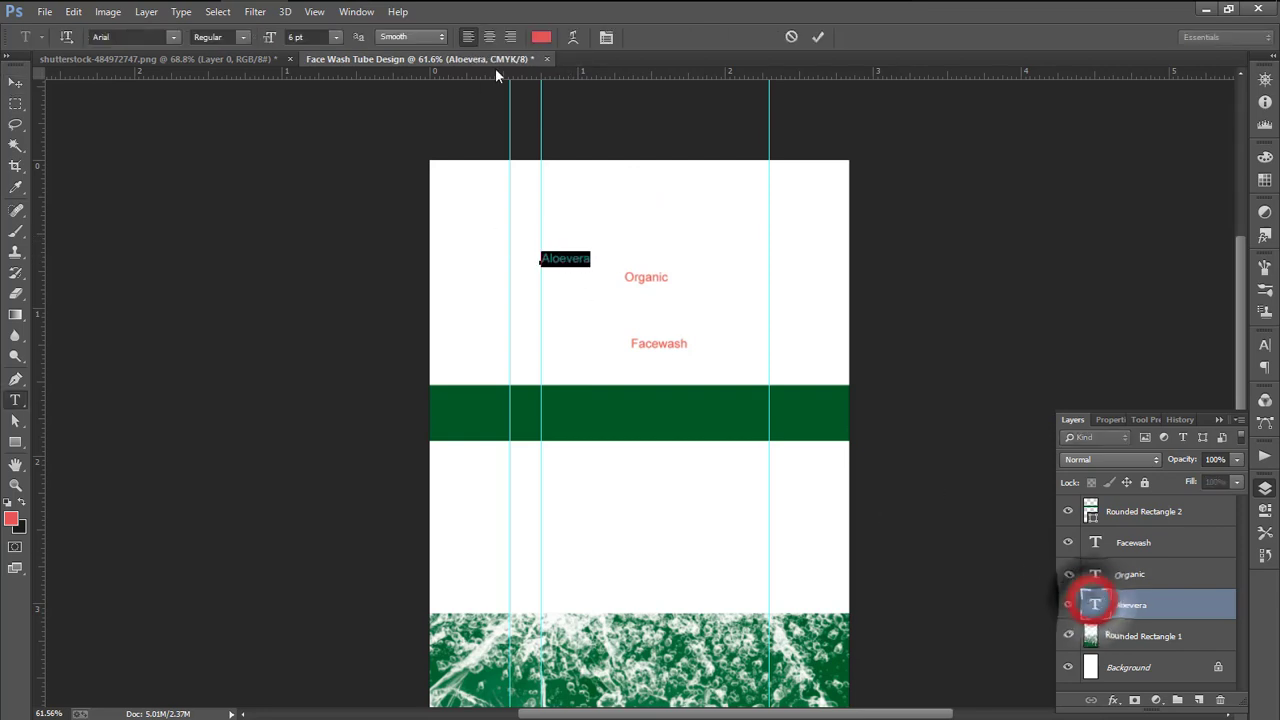
click(540, 37)
click(617, 406)
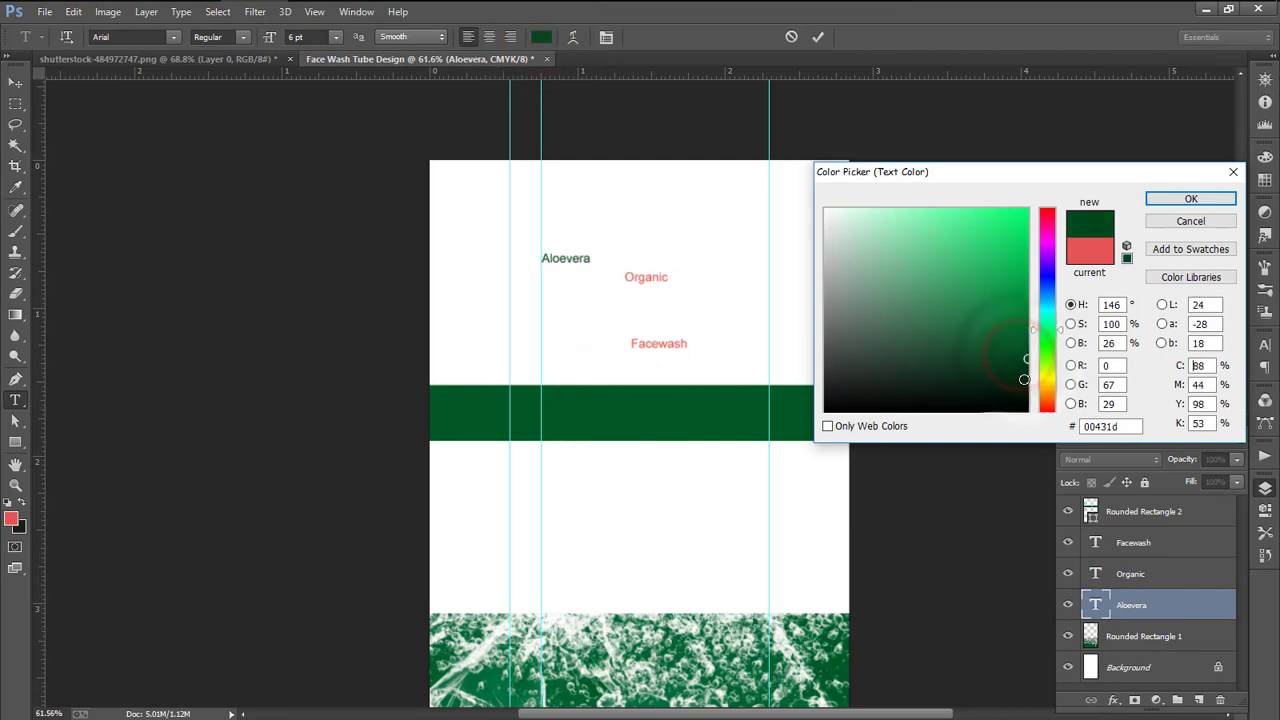
click(1176, 199)
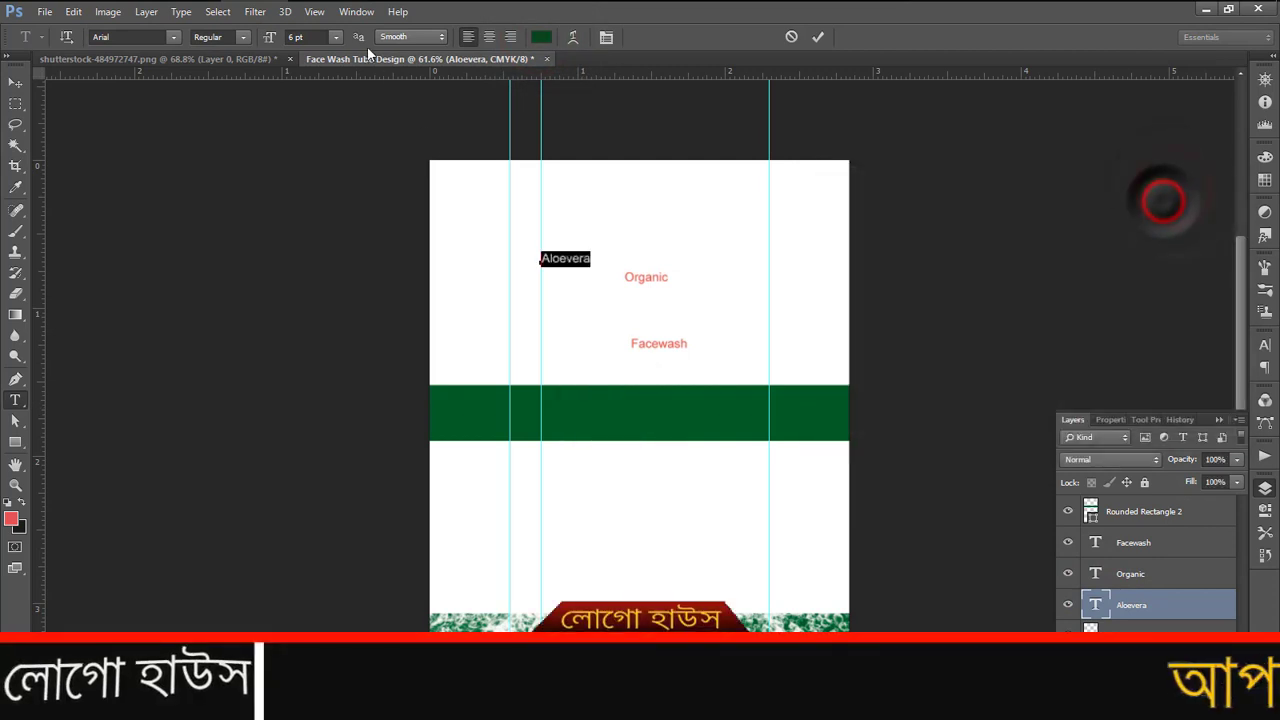
Try larger font sizes for "Aloevera" and set the text to 24 pt
click(335, 37)
click(320, 184)
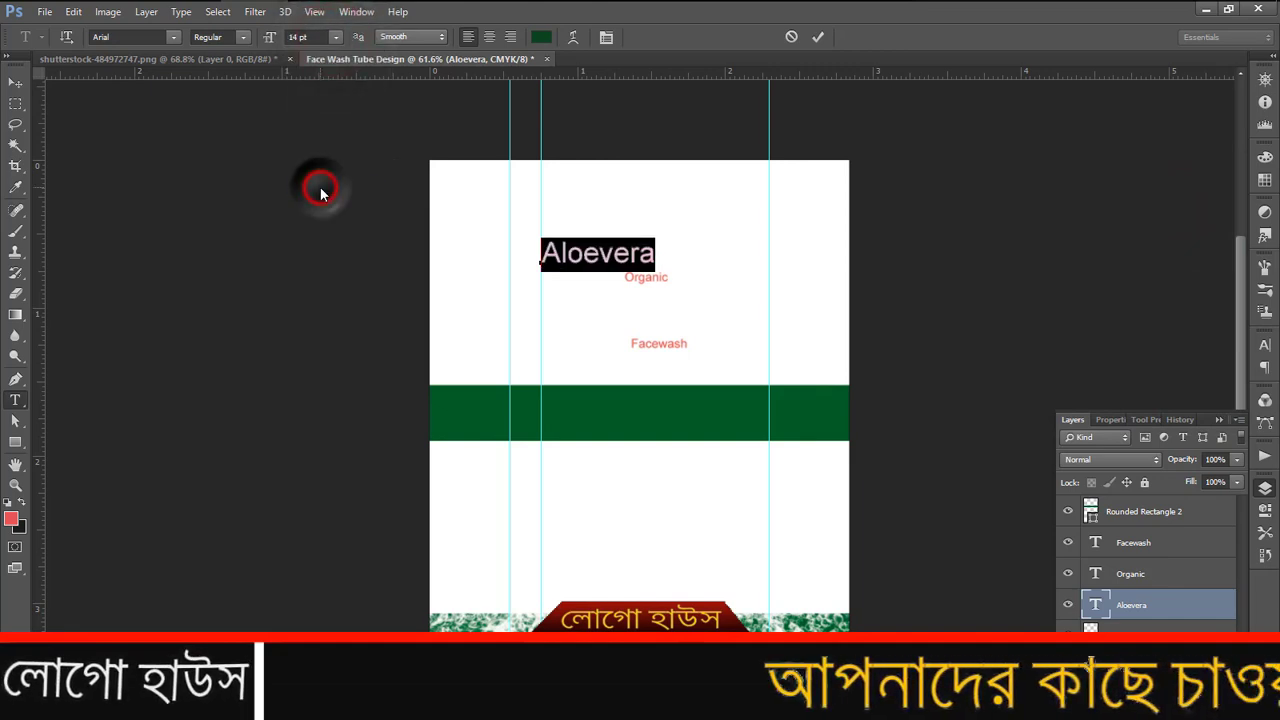
click(333, 37)
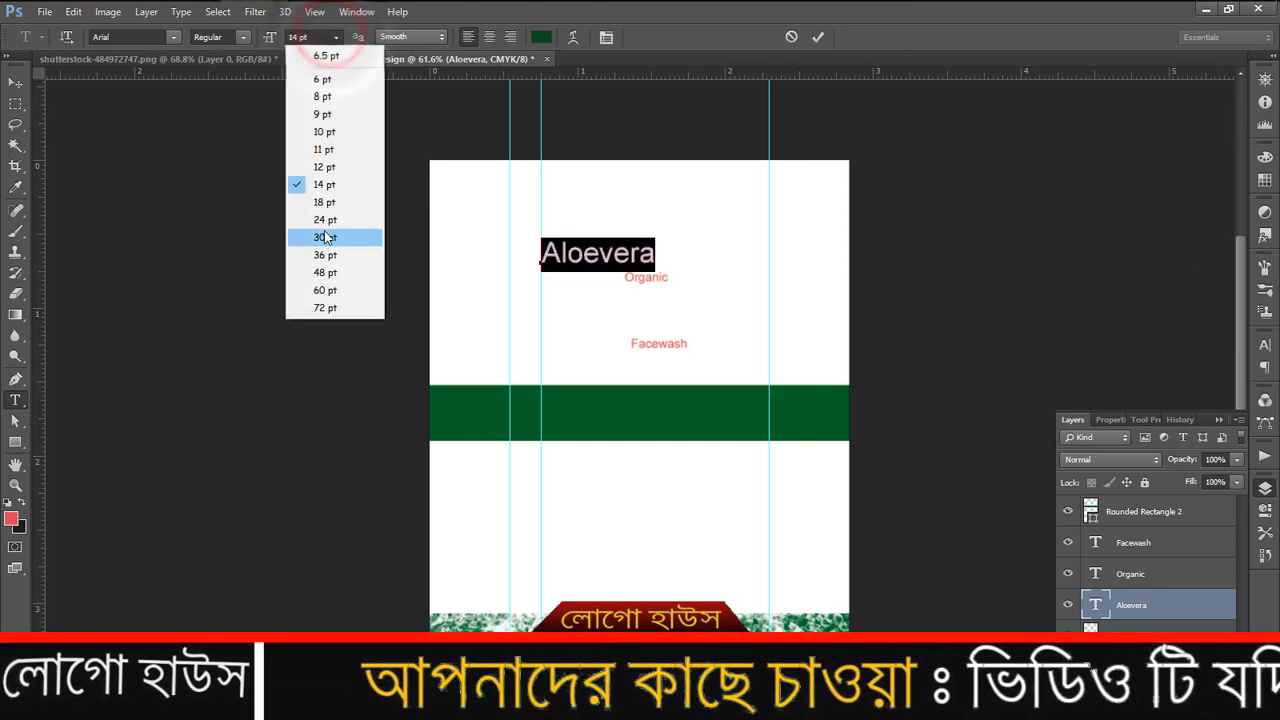
click(323, 229)
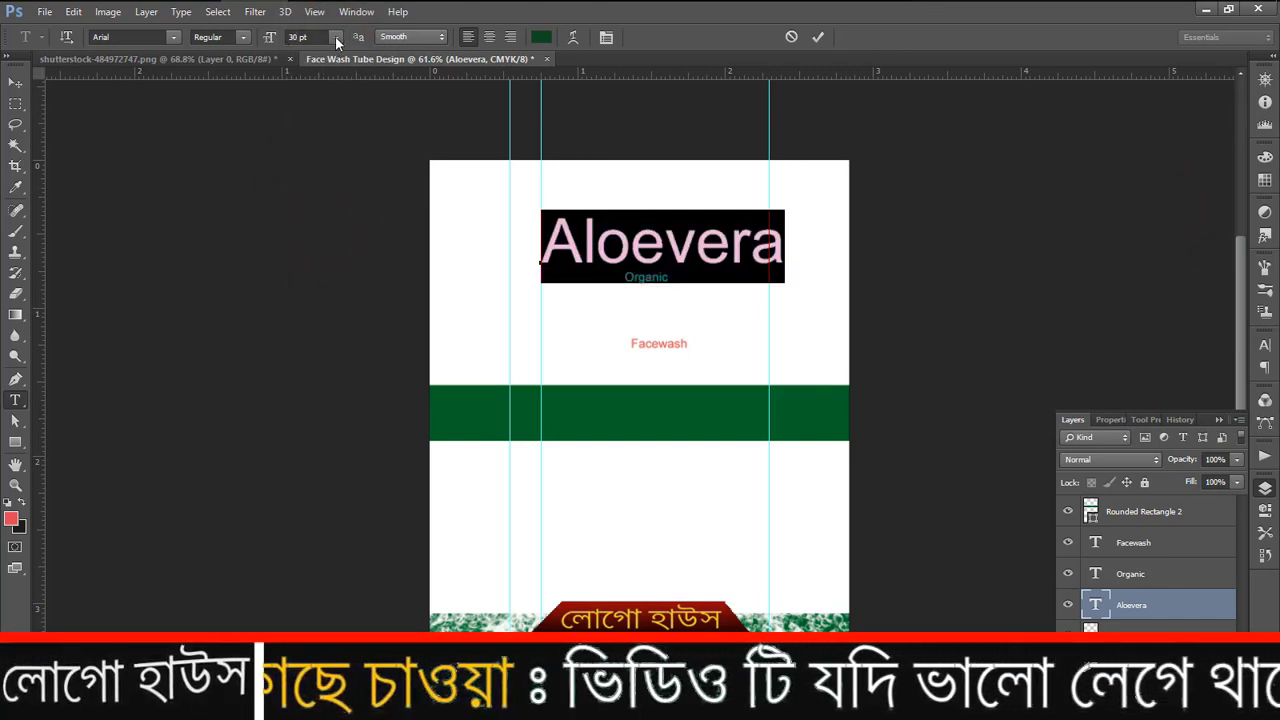
click(336, 37)
click(330, 214)
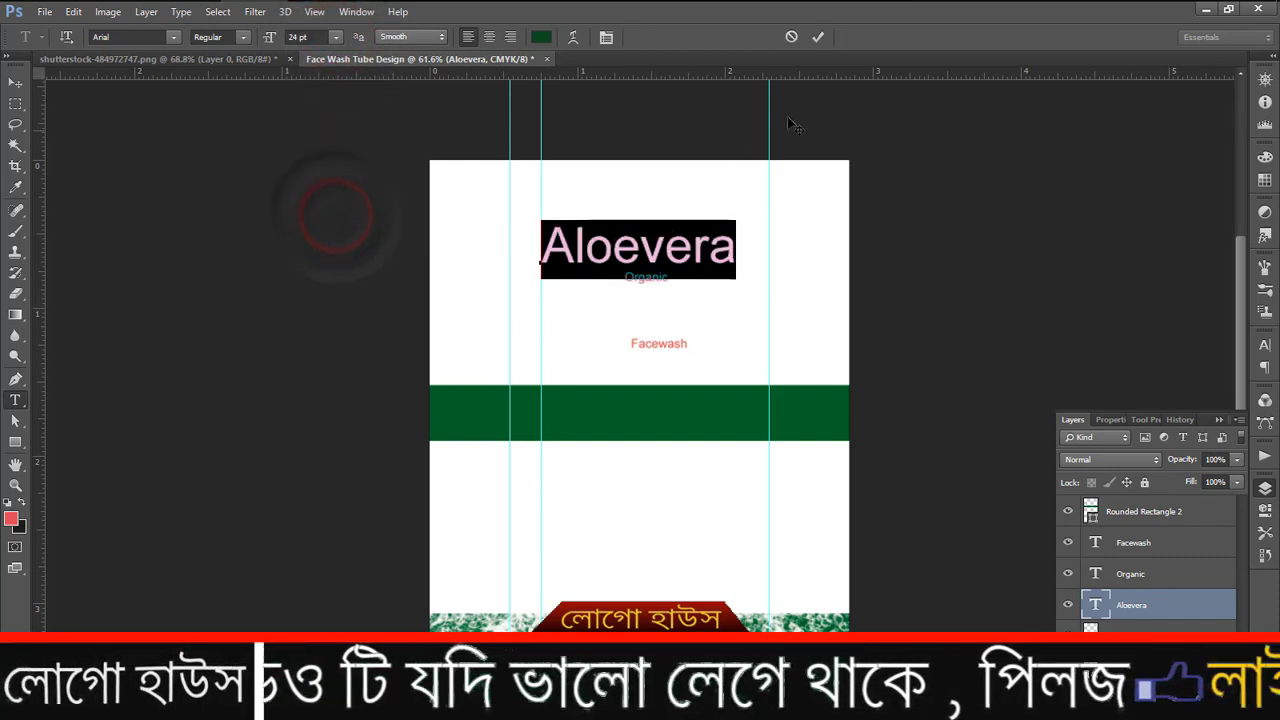
click(817, 38)
key(v)
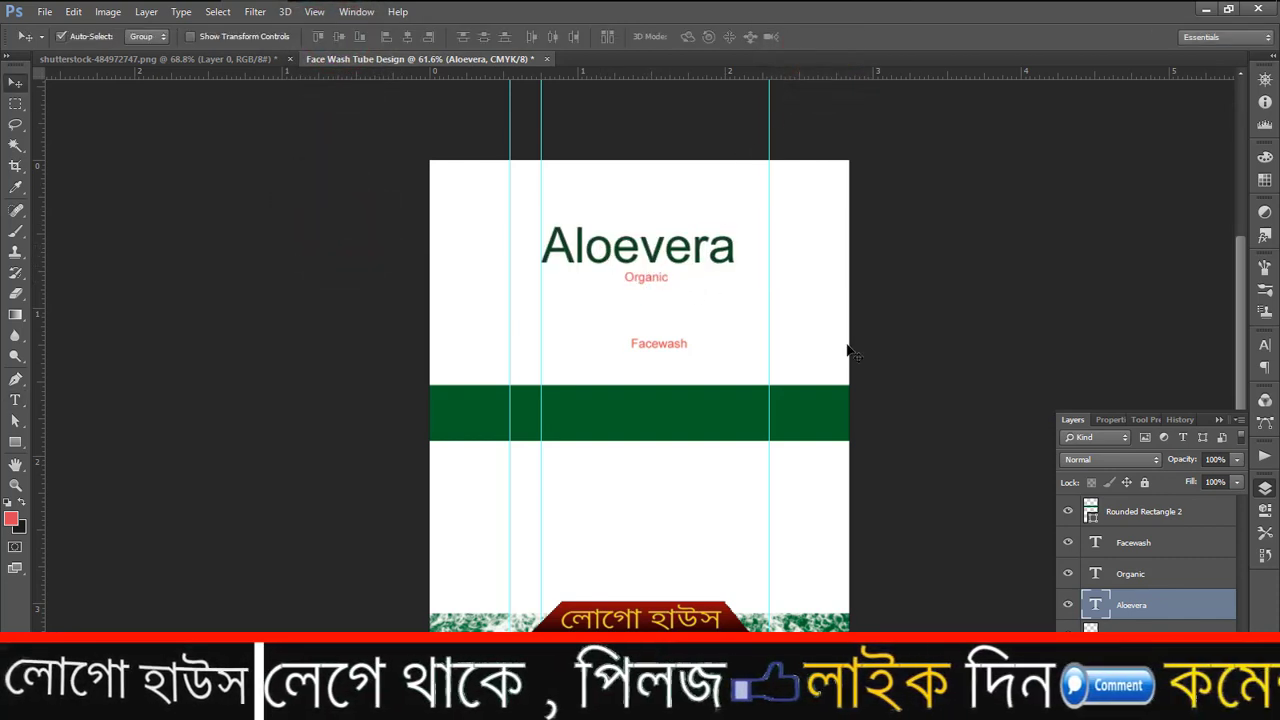
Change the "Aloevera" text's font to Nexa Bold
double_click(1100, 607)
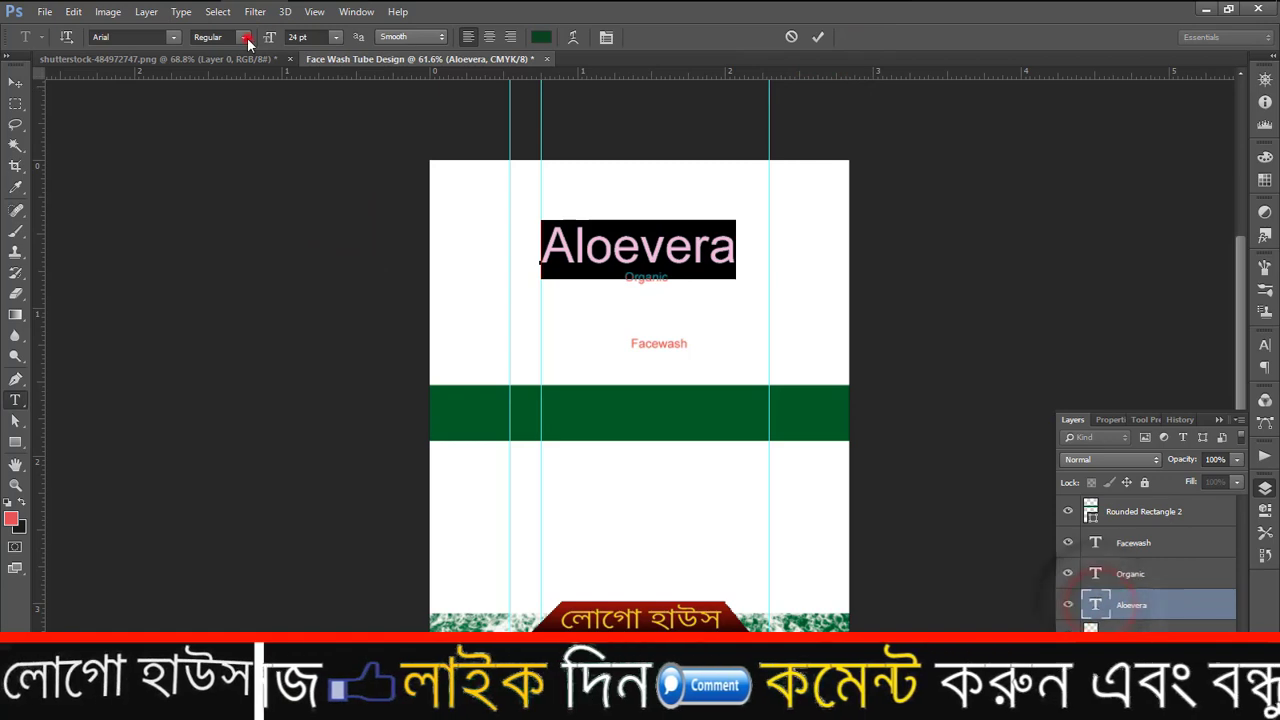
click(240, 37)
click(230, 140)
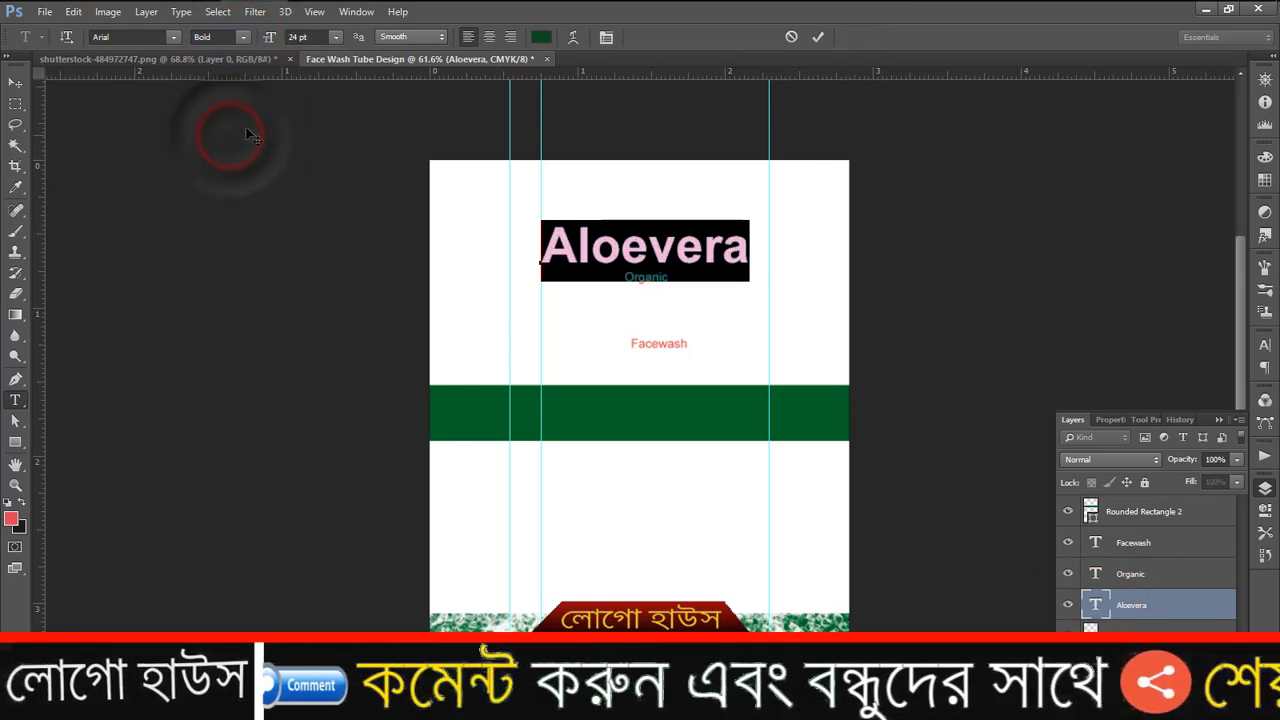
click(172, 39)
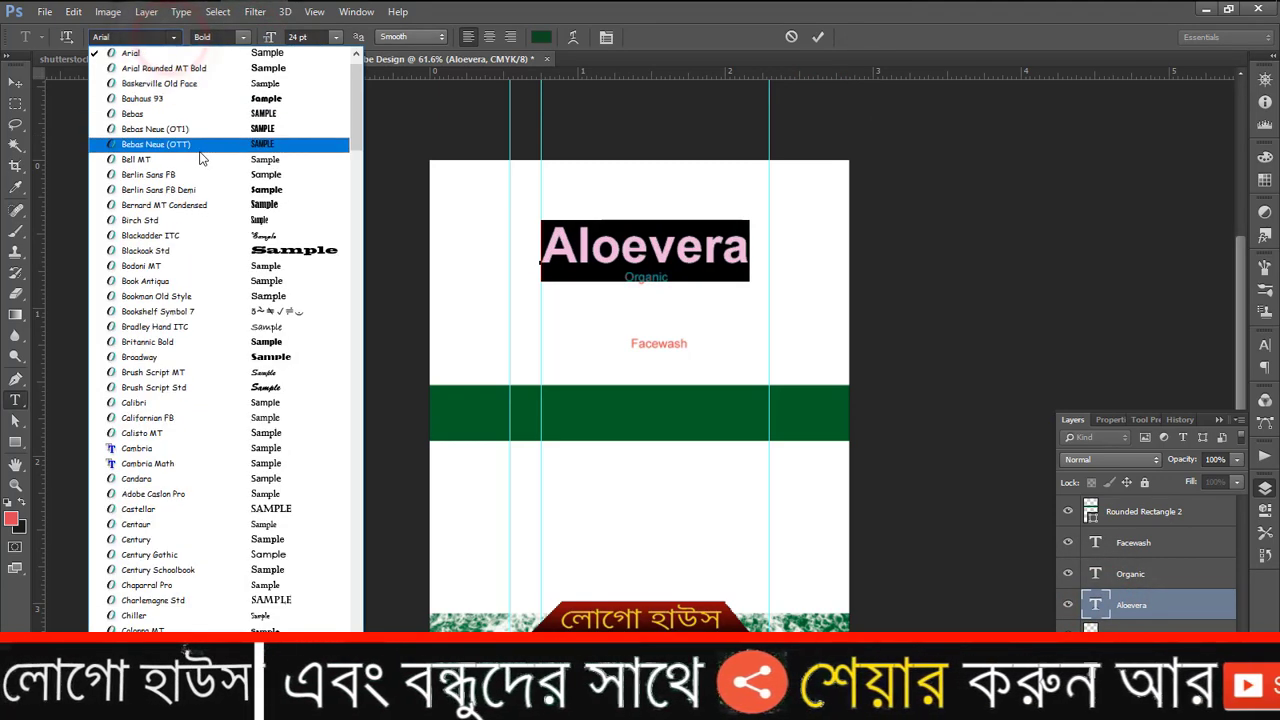
scroll(215, 260, down, 4)
scroll(220, 314, down, 4)
drag(357, 153, 356, 382)
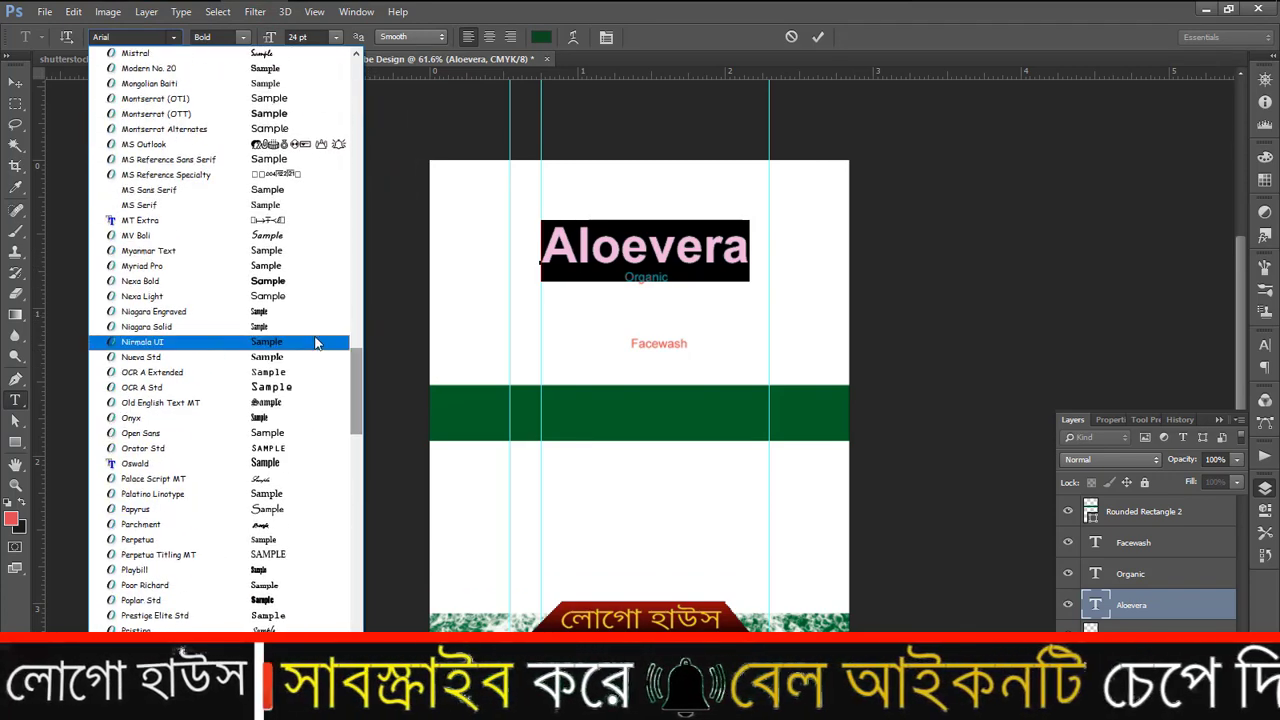
click(247, 281)
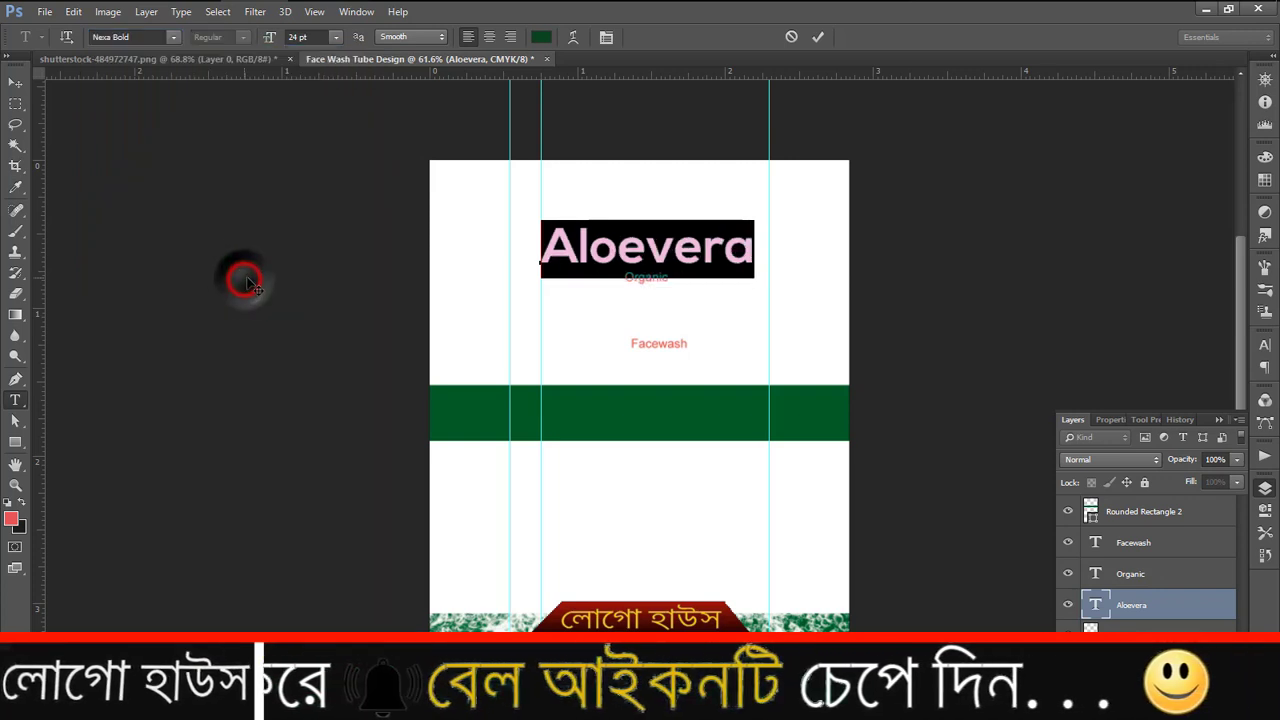
click(815, 35)
key(v)
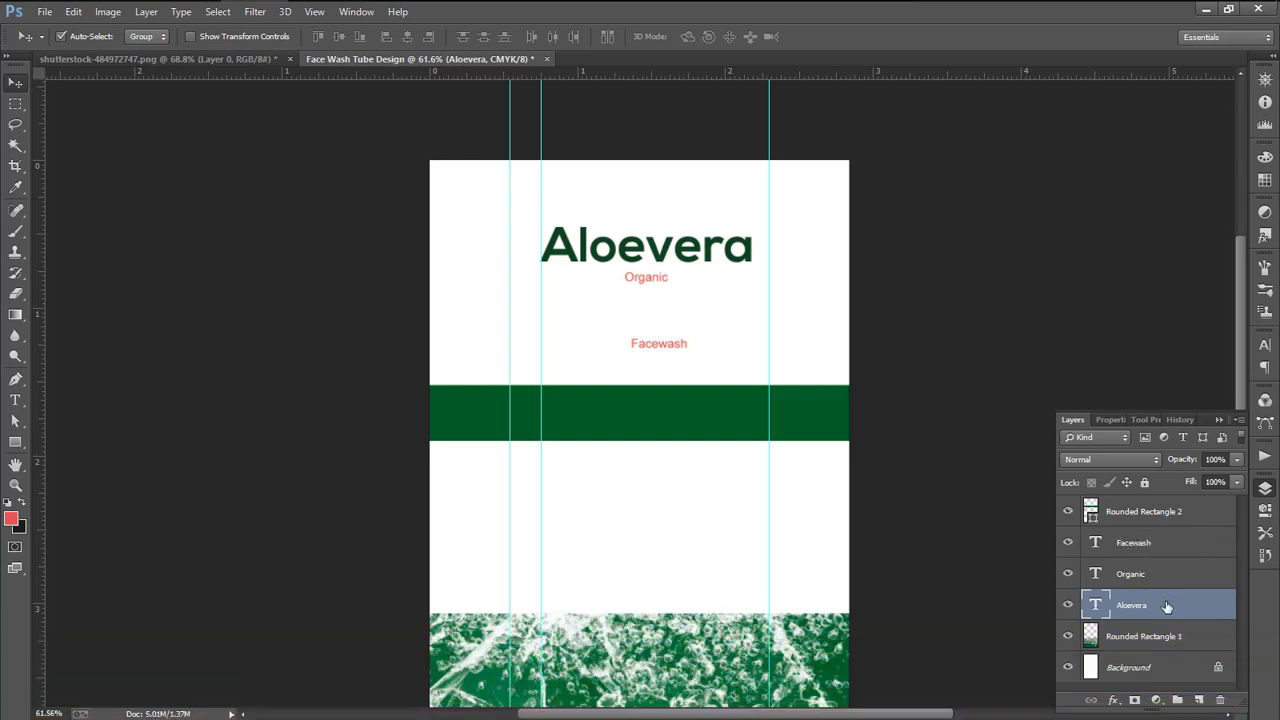
Change the "Organic" text color to dark green
click(1129, 577)
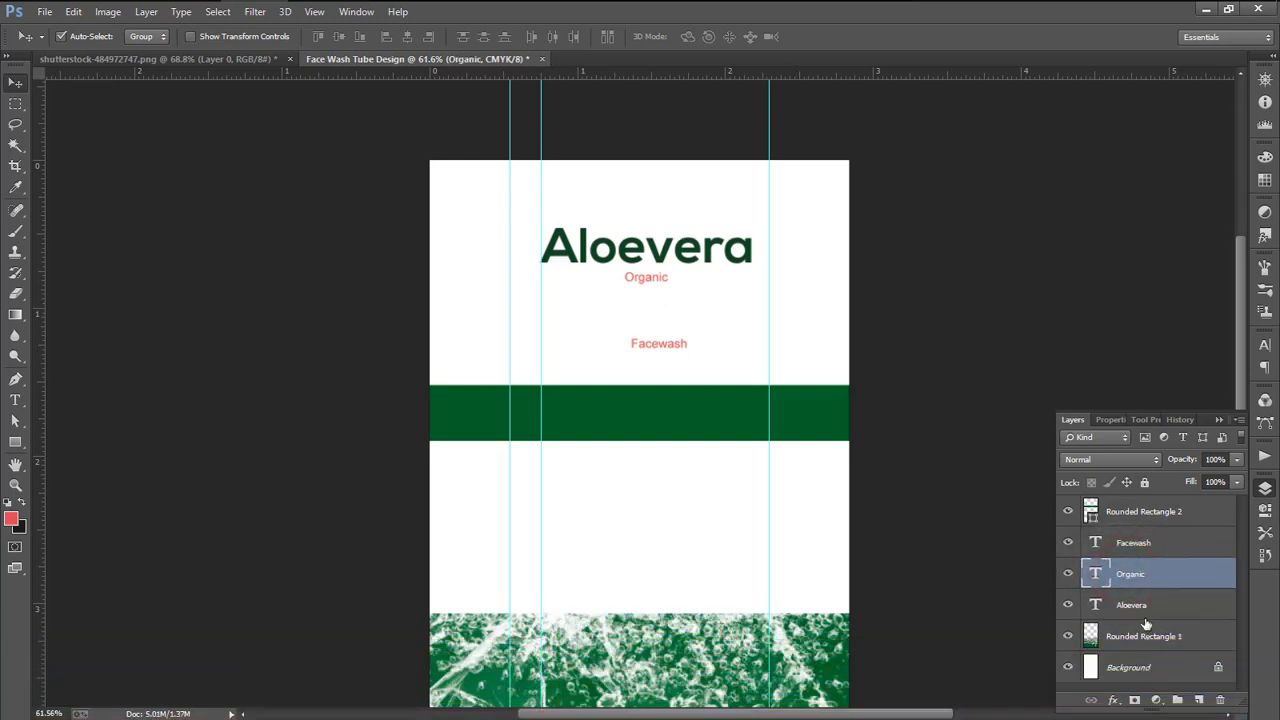
double_click(1098, 577)
click(541, 37)
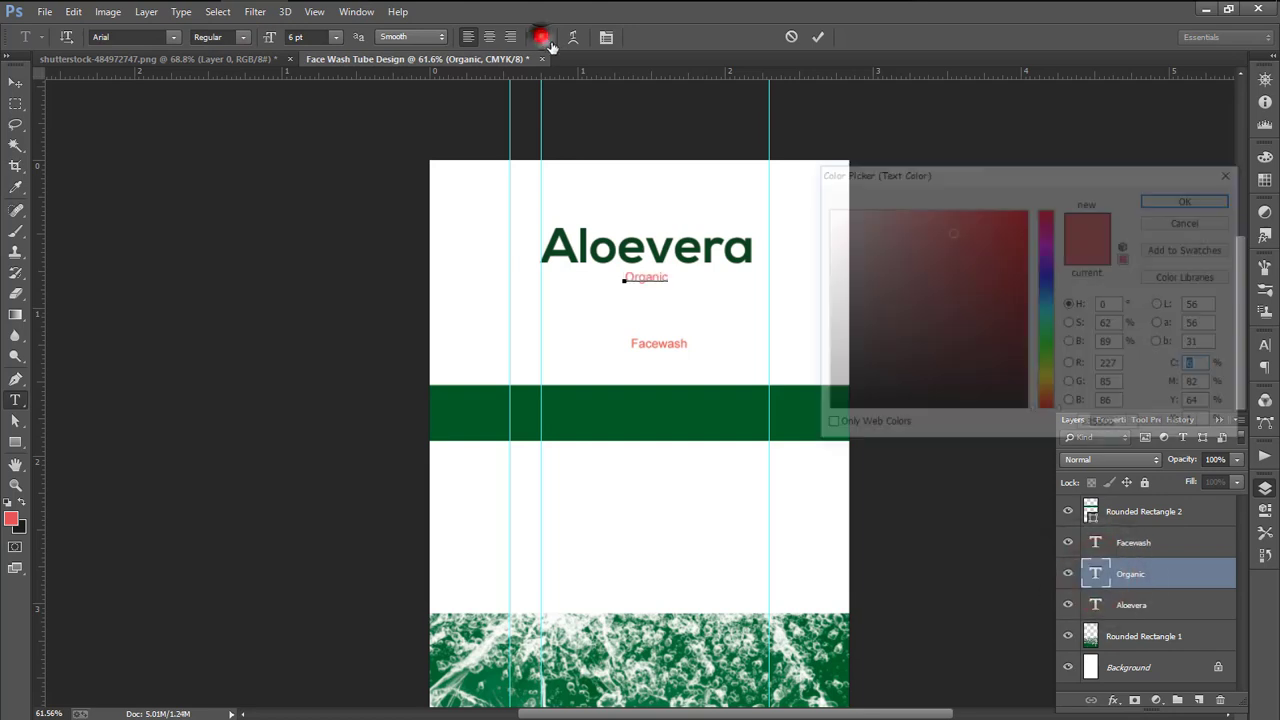
click(1190, 199)
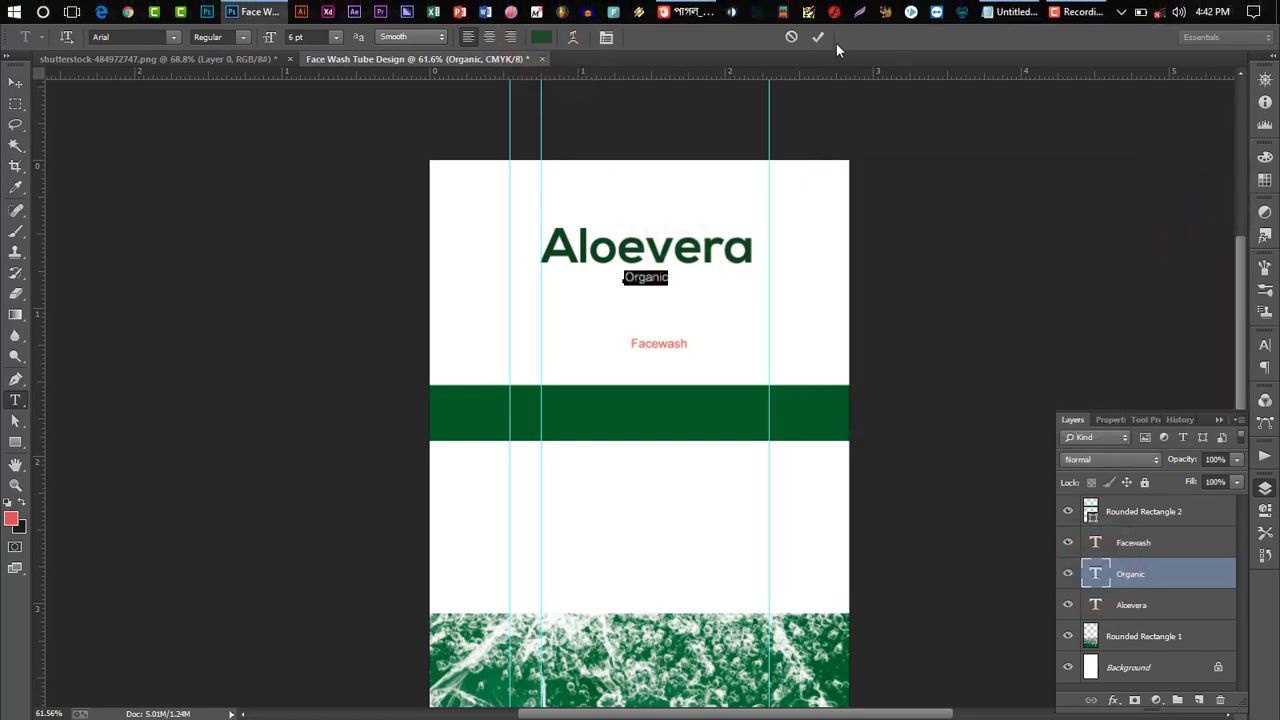
click(818, 37)
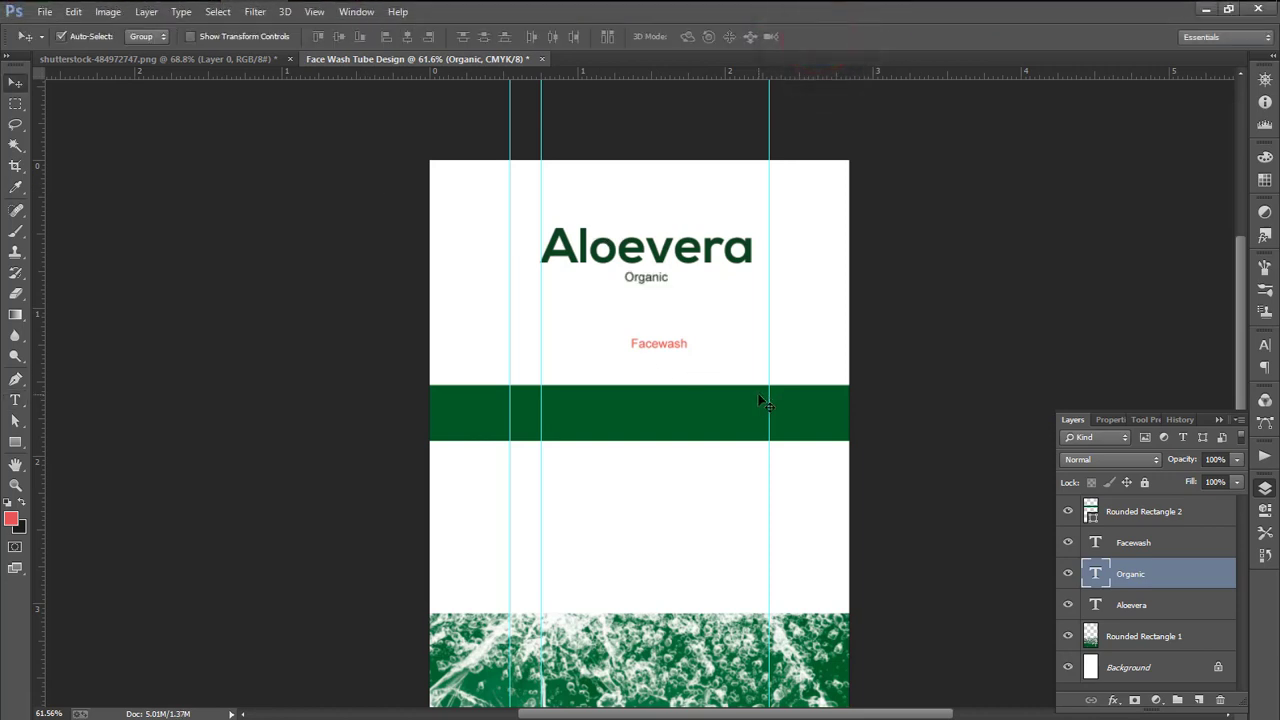
Scale up the "Organic" text to nearly three times its size and place it directly below "Aloevera", flush with the same left guide
key(ctrl+t)
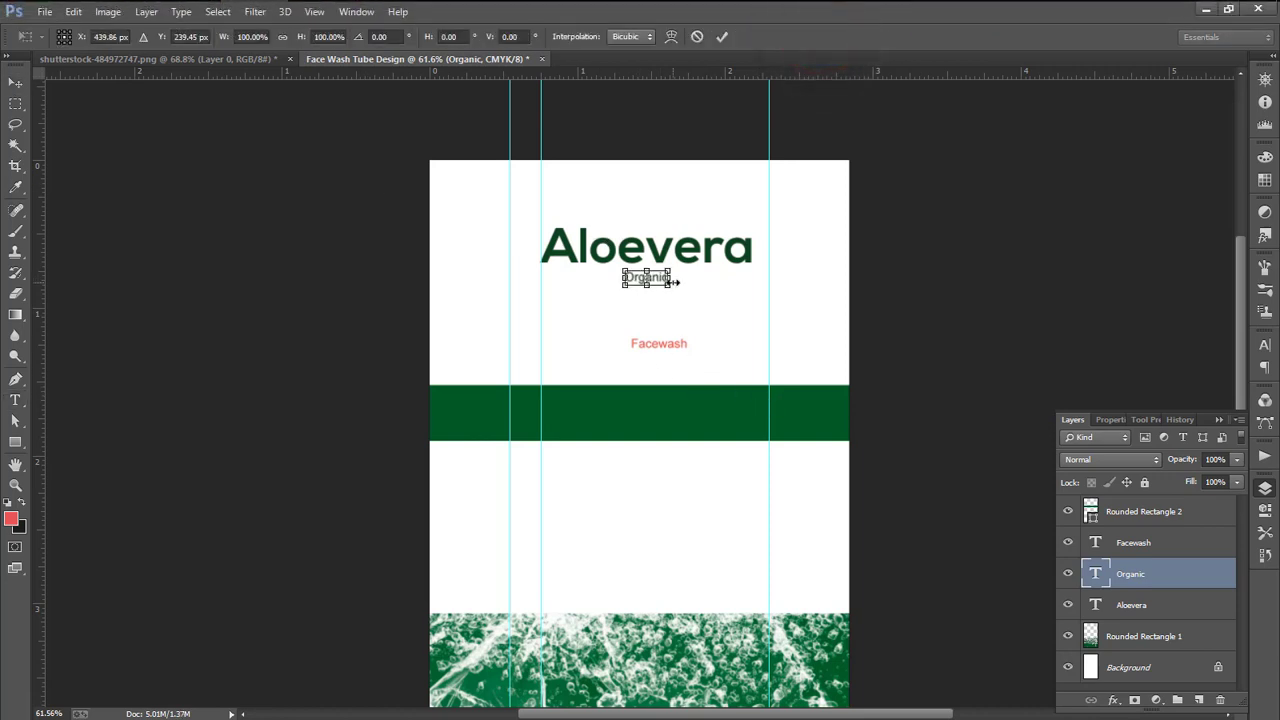
mouse_move(669, 288)
mouse_down()
mouse_move(720, 306)
mouse_move(646, 286)
mouse_move(664, 298)
mouse_up()
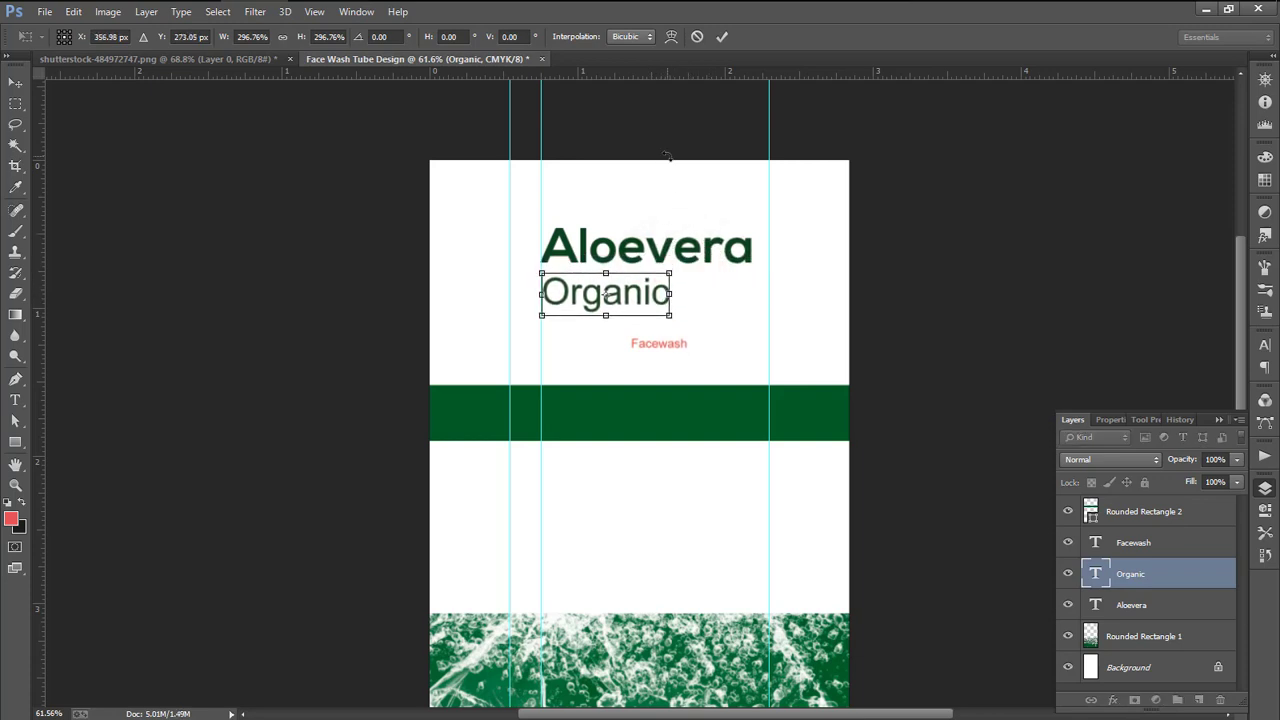
drag(669, 314, 665, 313)
click(722, 37)
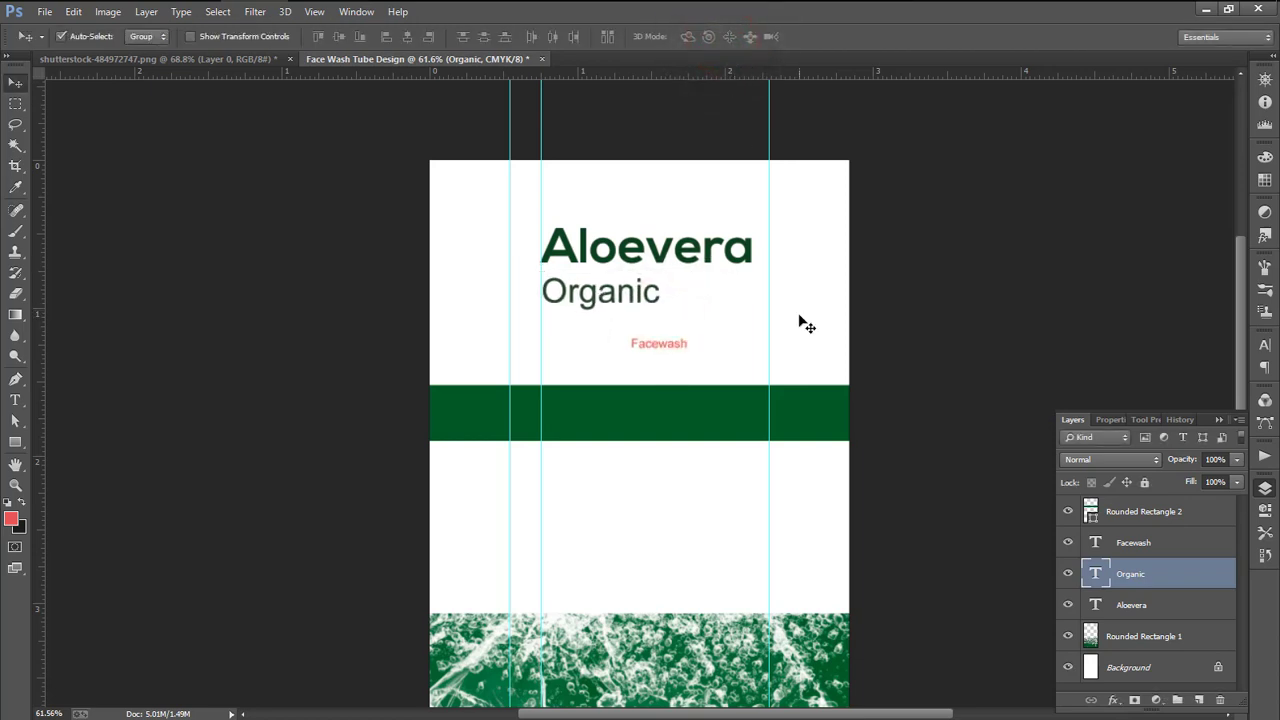
Move the "Facewash" text onto the dark green bar and bring its layer above the bar's layer
drag(677, 352, 657, 413)
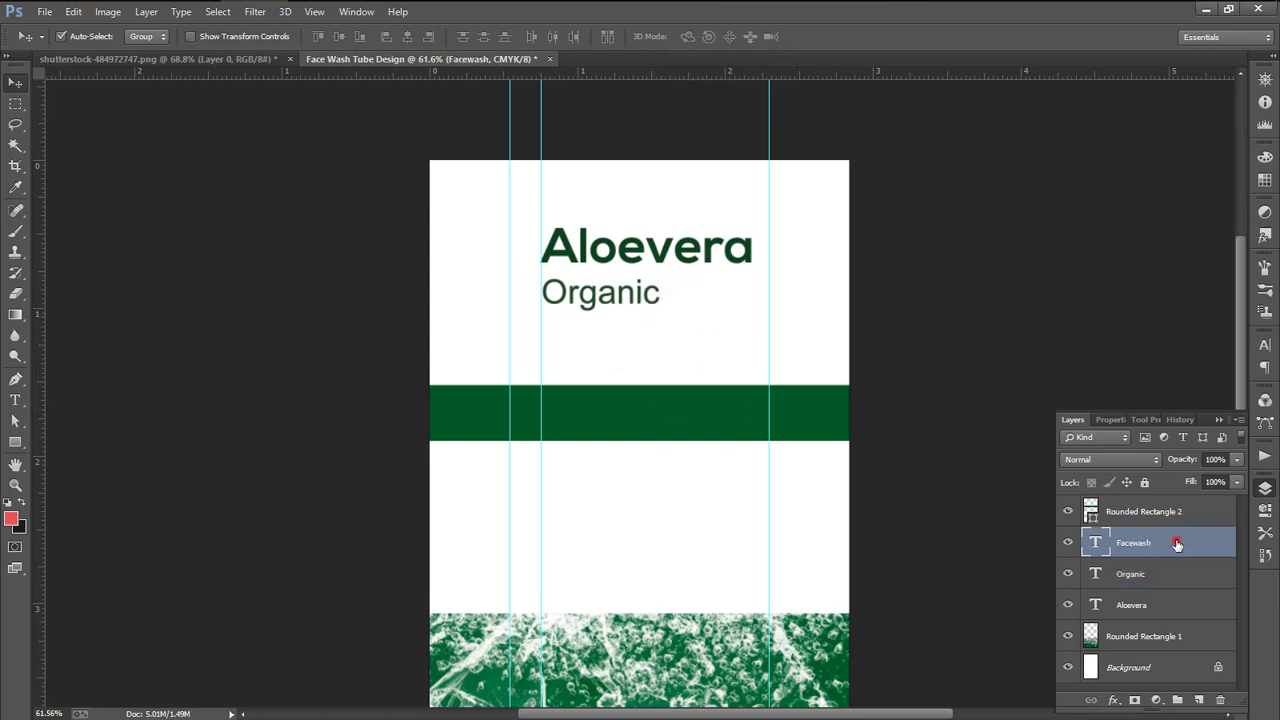
drag(1177, 543, 1133, 518)
Change the "Facewash" text color to light gray e1e1e1
double_click(1096, 513)
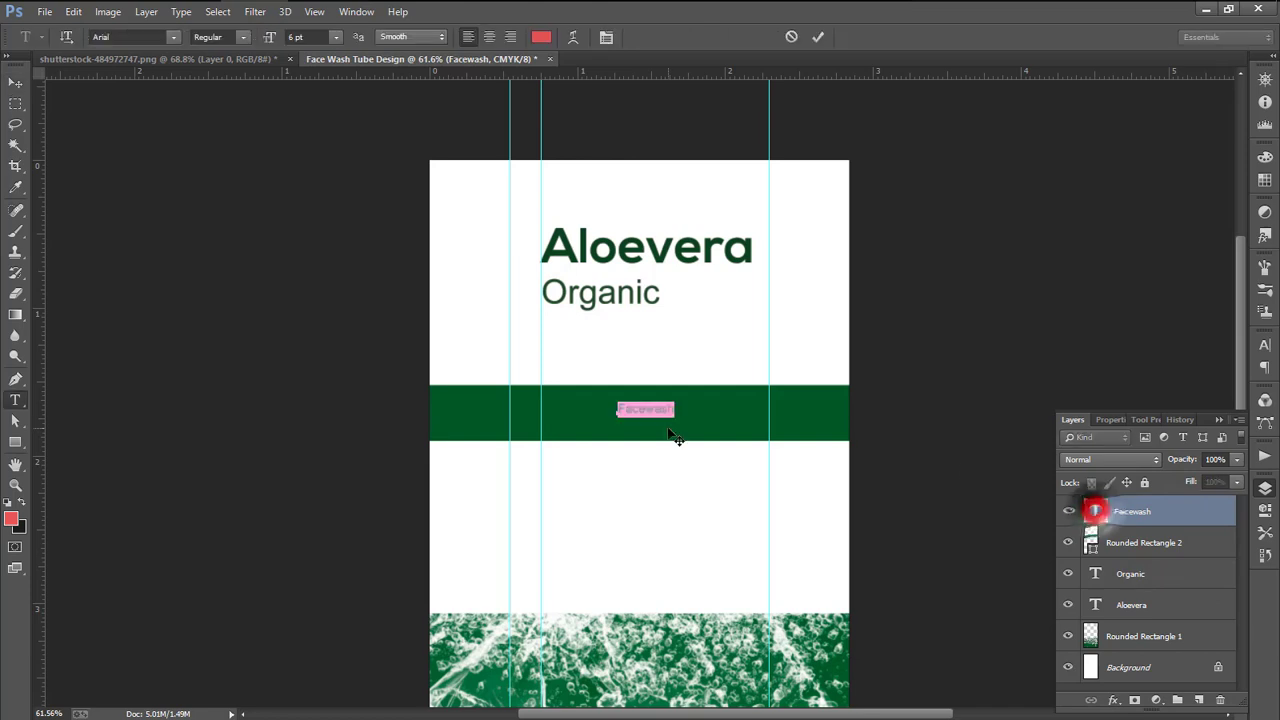
click(542, 38)
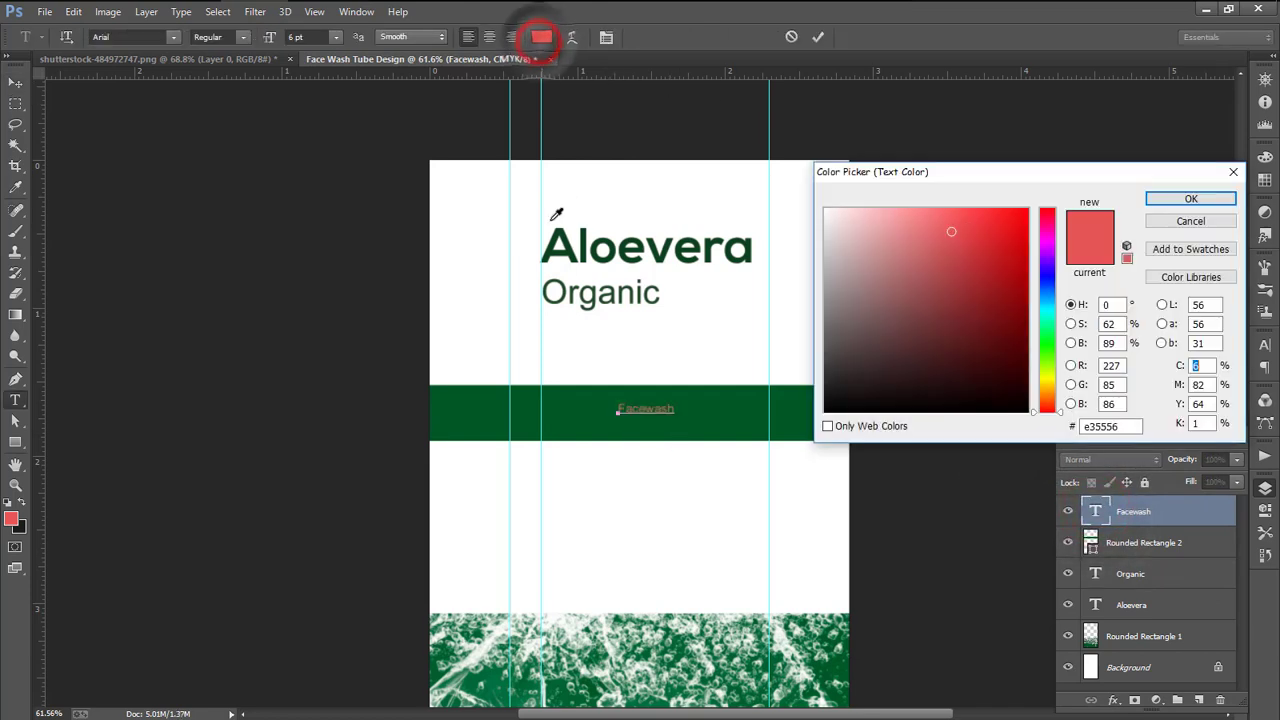
click(562, 200)
mouse_move(840, 229)
mouse_down()
mouse_move(805, 235)
mouse_move(825, 243)
mouse_up()
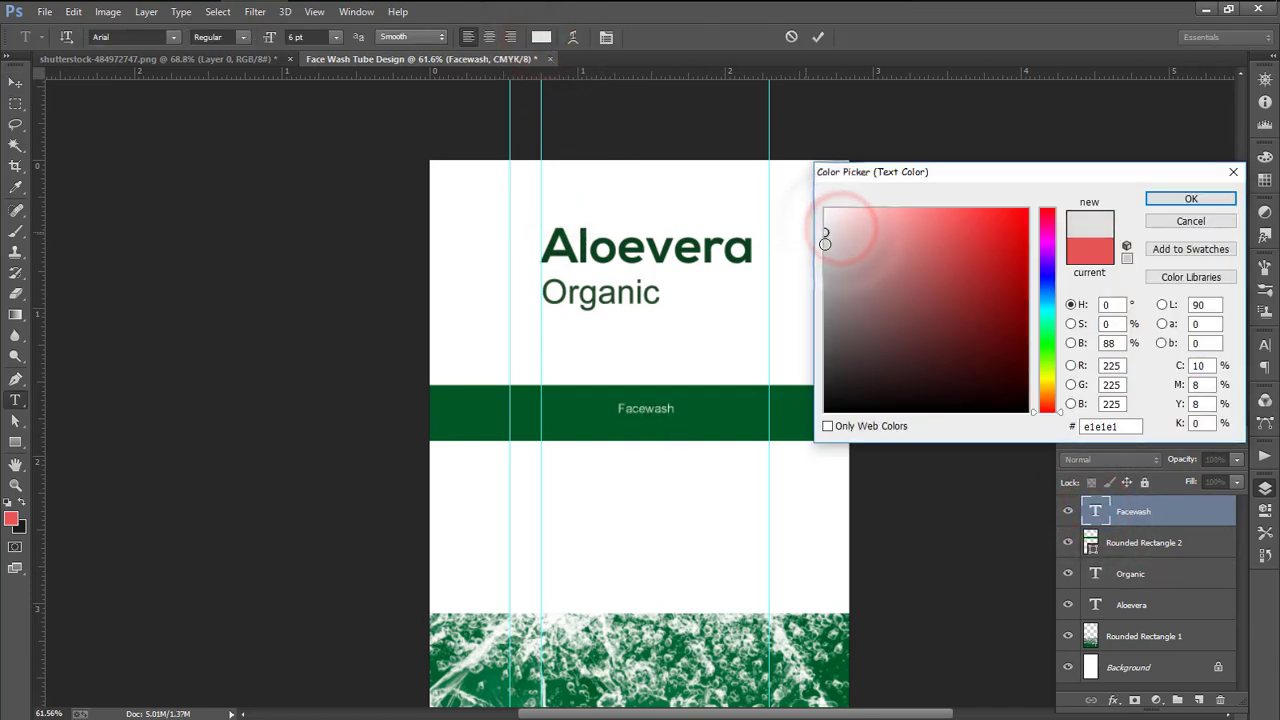
click(1178, 199)
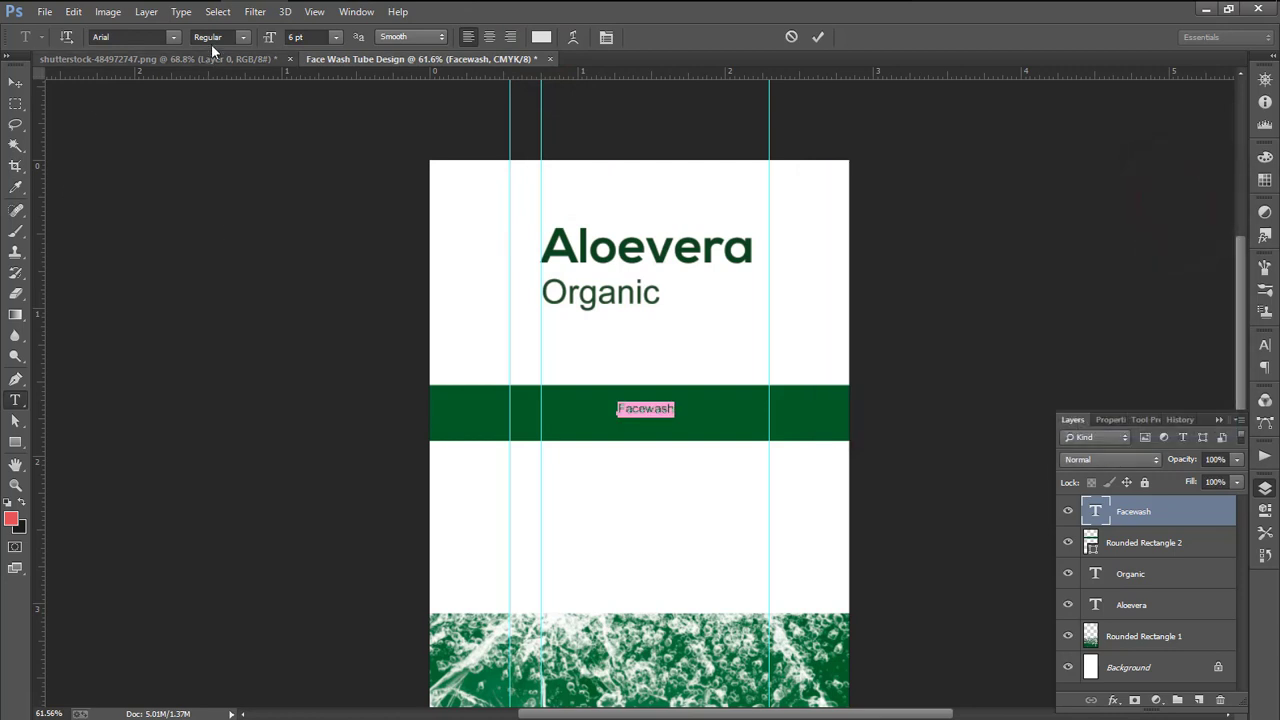
Enlarge the "Facewash" text to 24 pt and place it on the green bar, flush with the left guide of "Aloevera"
click(334, 37)
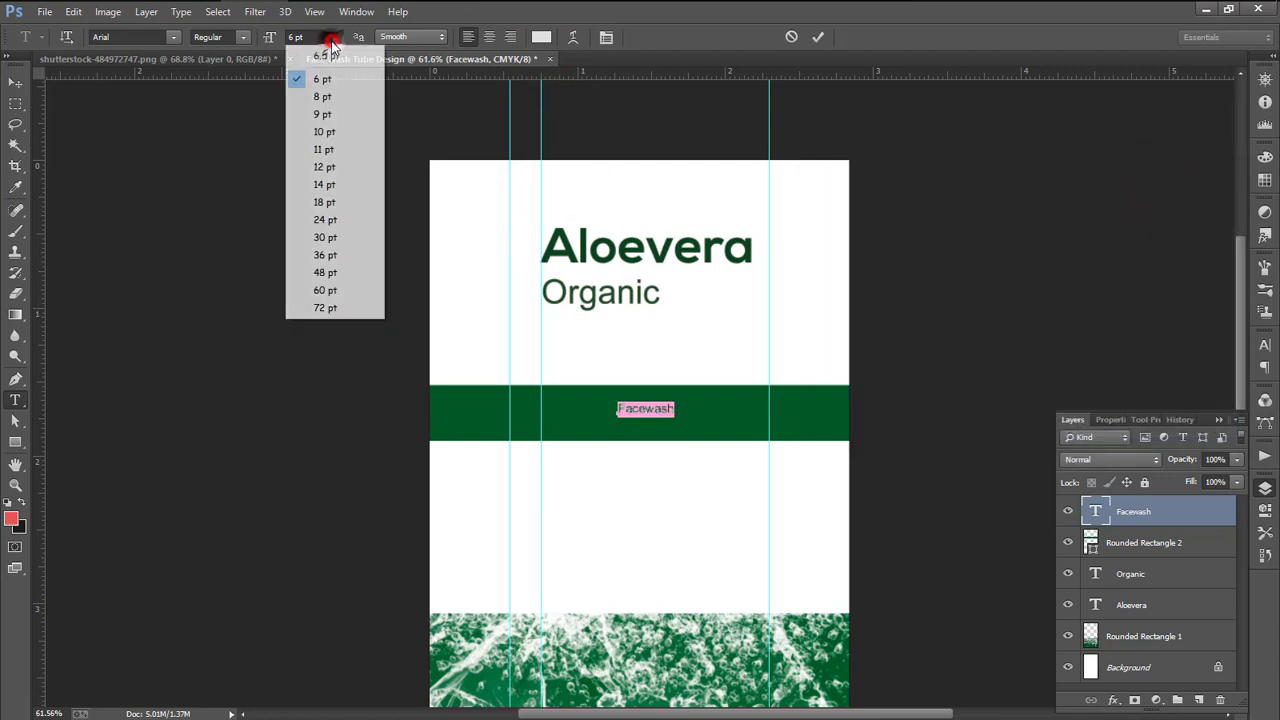
click(310, 203)
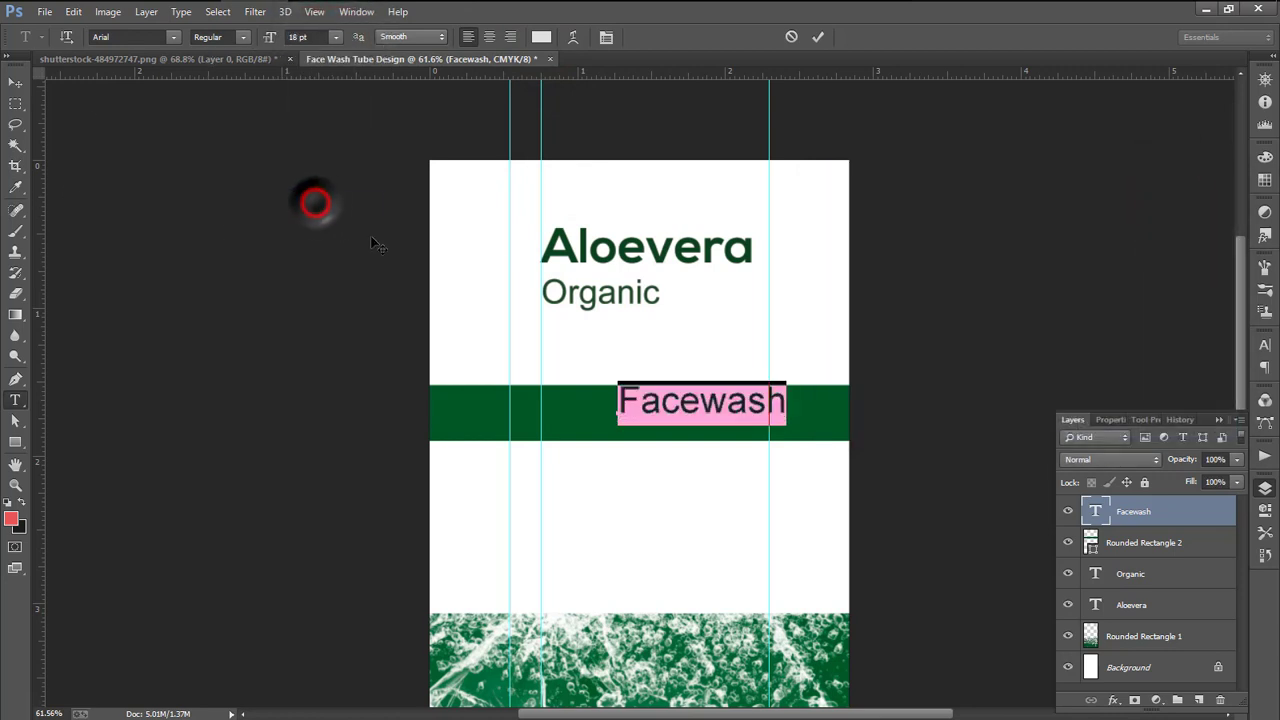
click(336, 38)
click(306, 218)
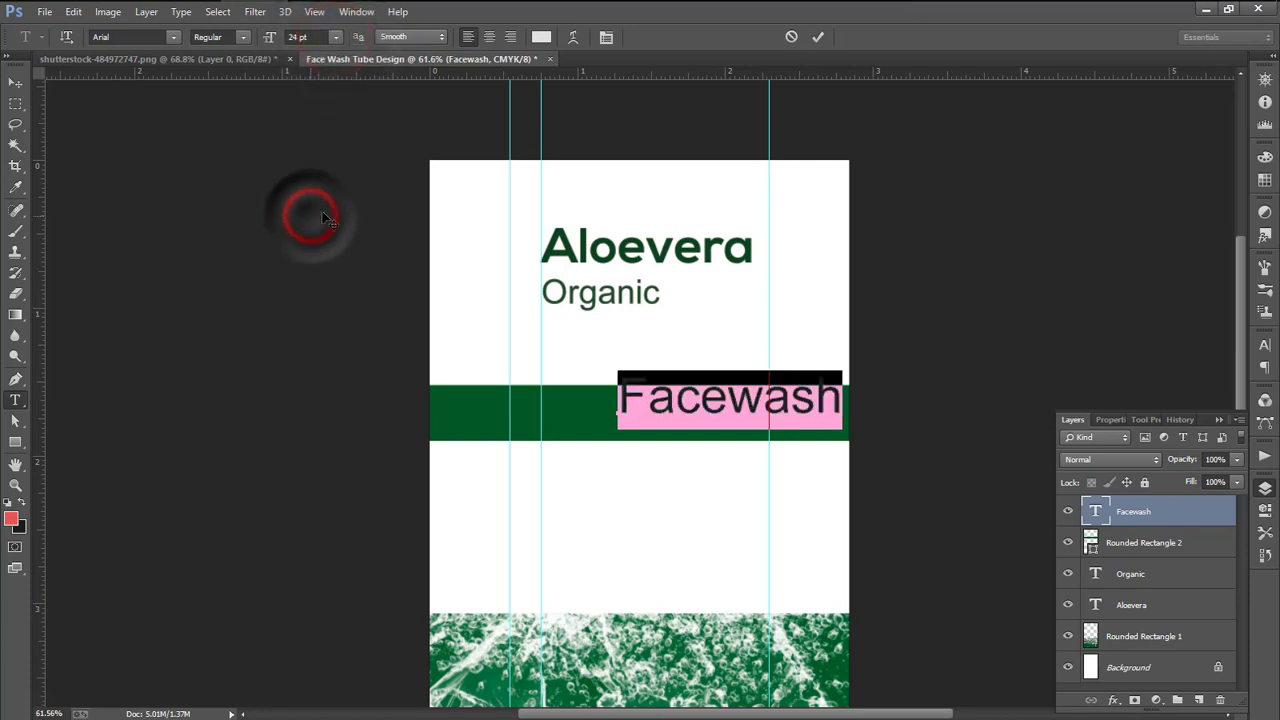
click(820, 37)
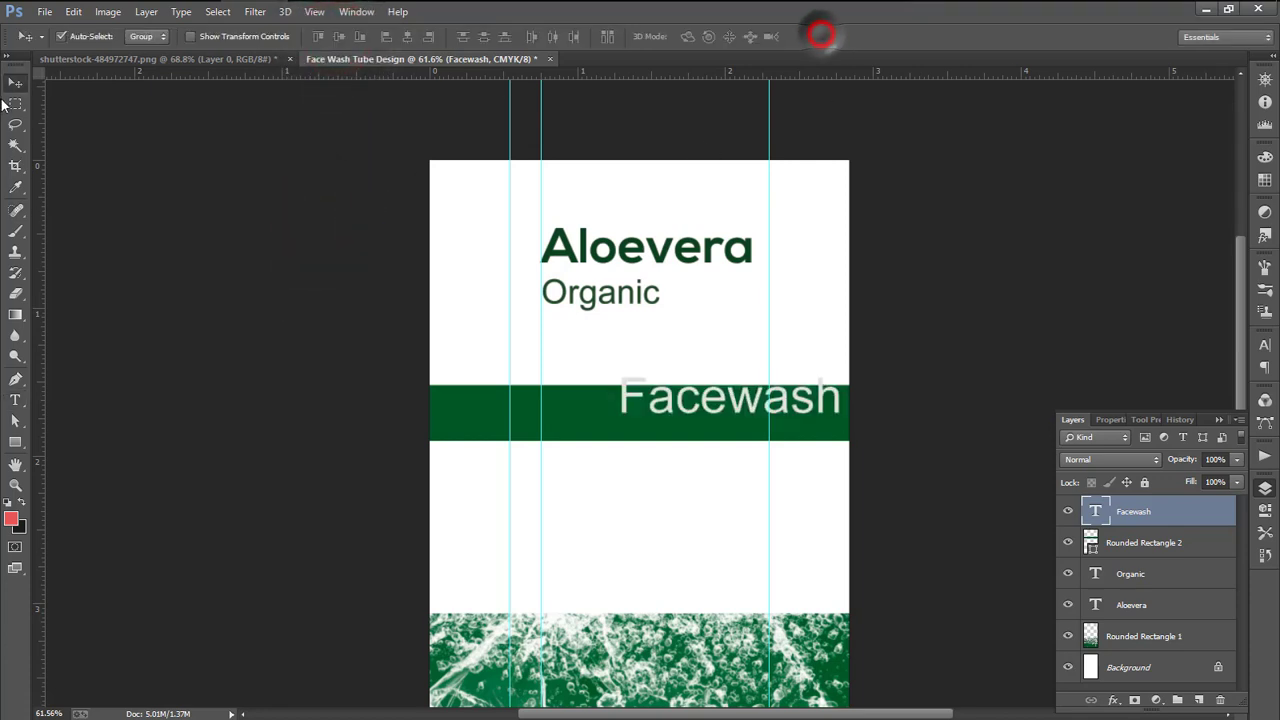
drag(712, 403, 630, 412)
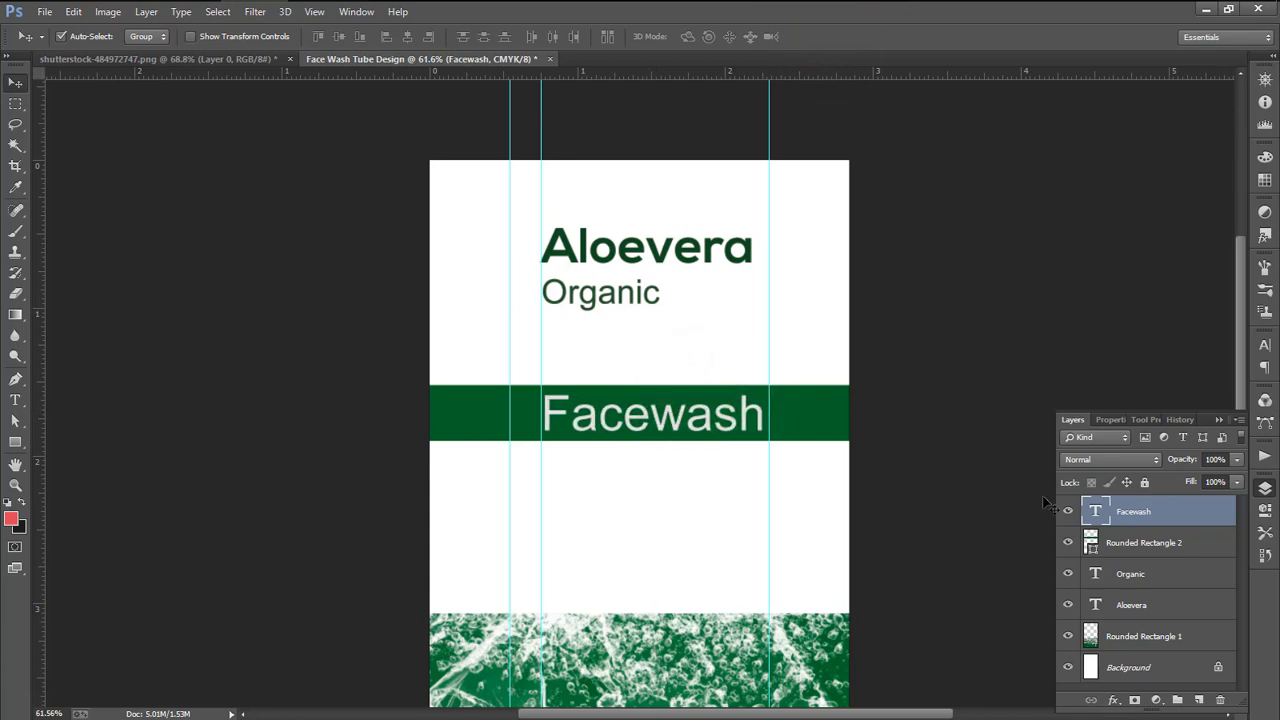
Set the "Facewash" text size to 20 pt and raise it slightly to center it vertically in the green bar
double_click(1093, 514)
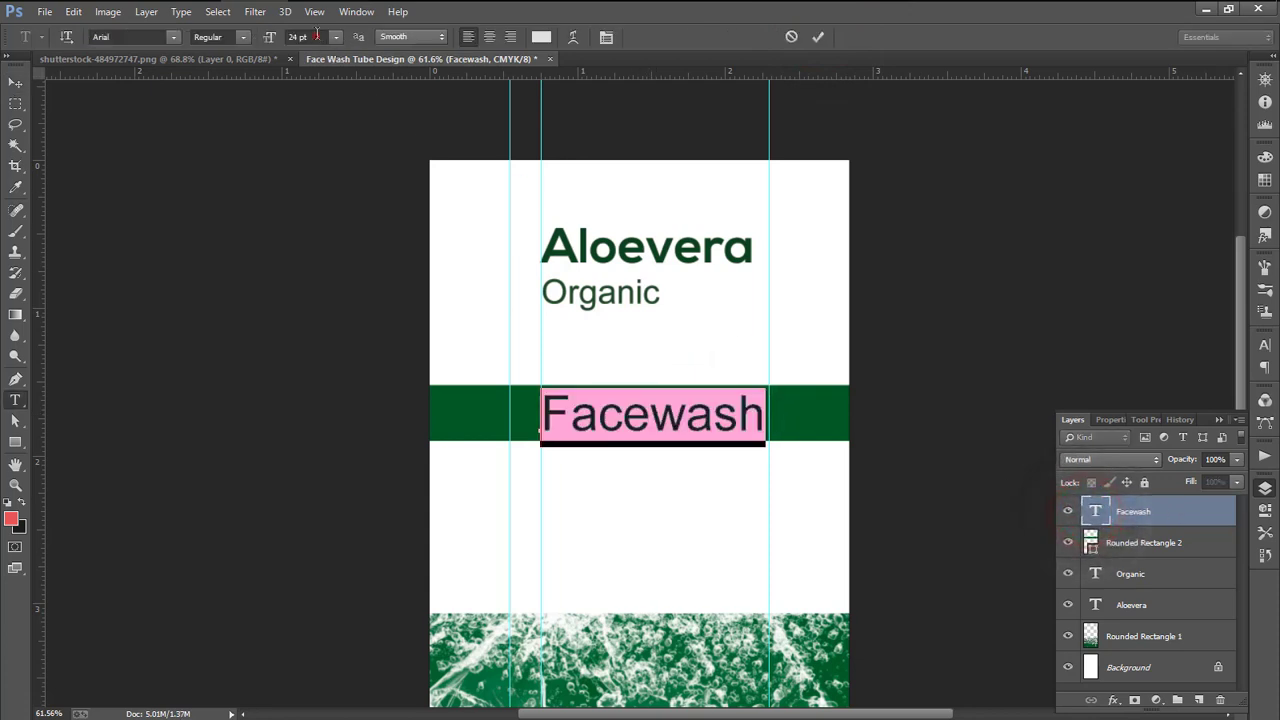
text(20)
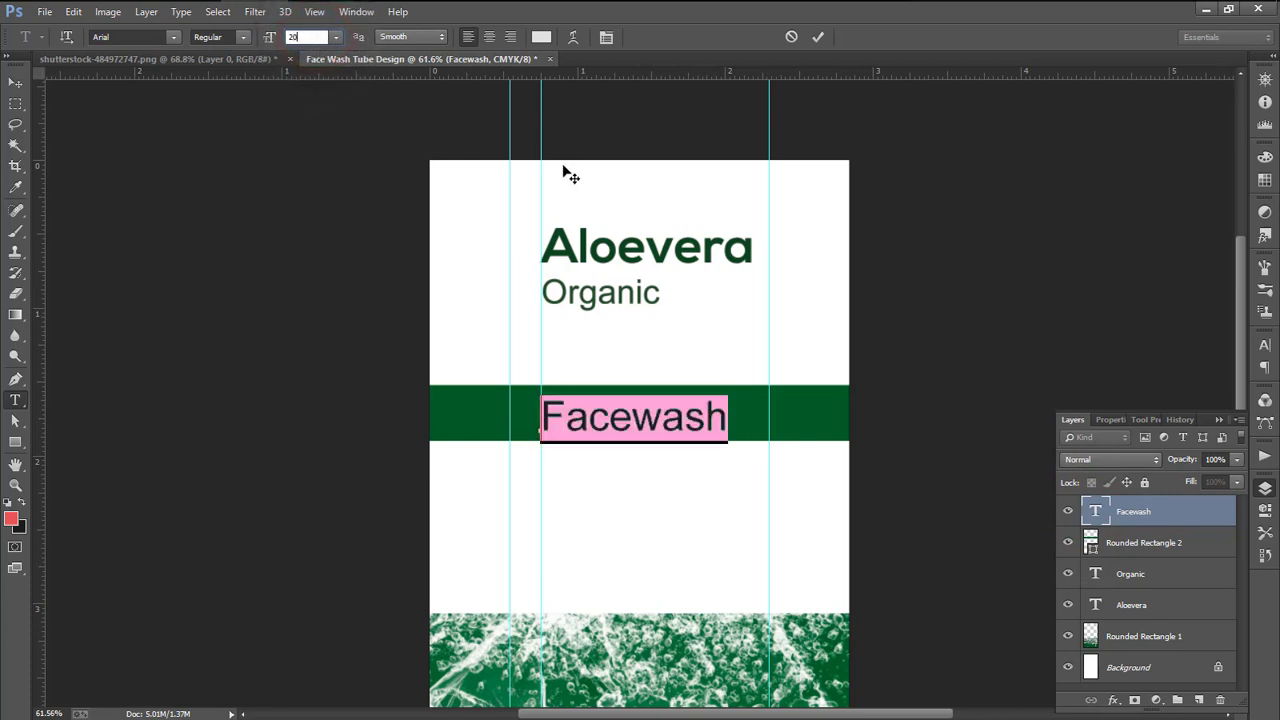
click(815, 38)
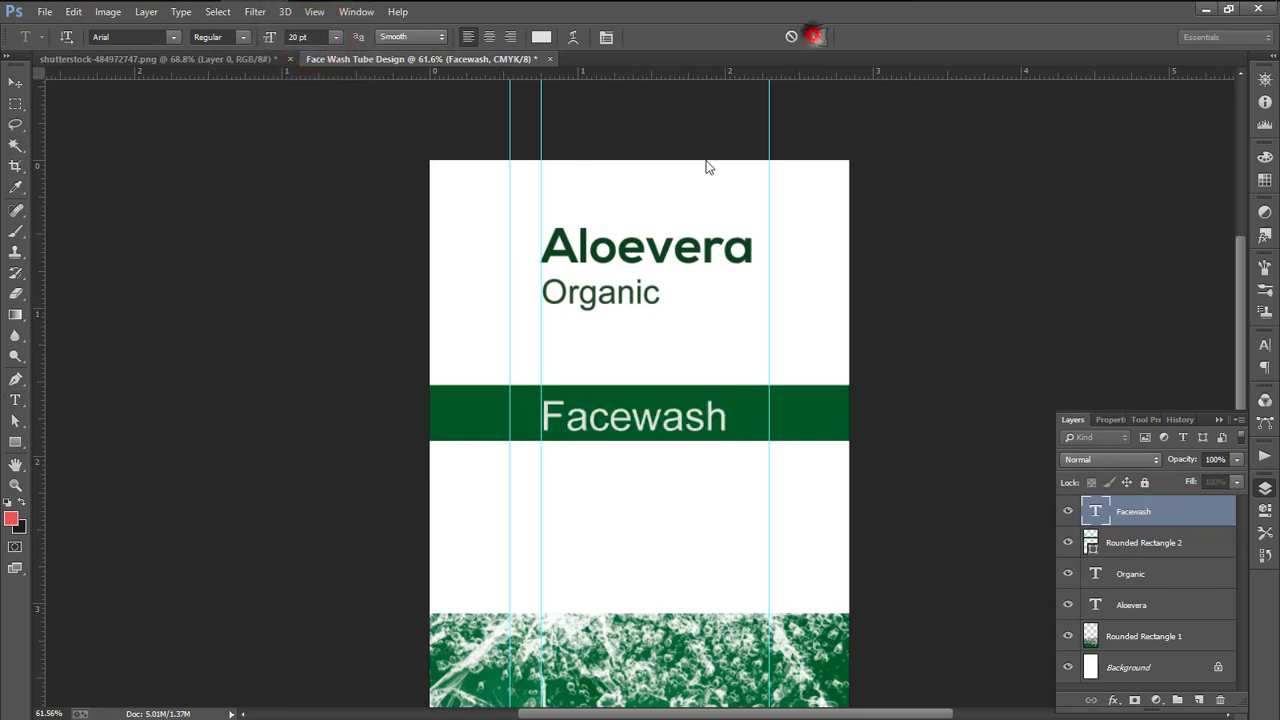
key(v)
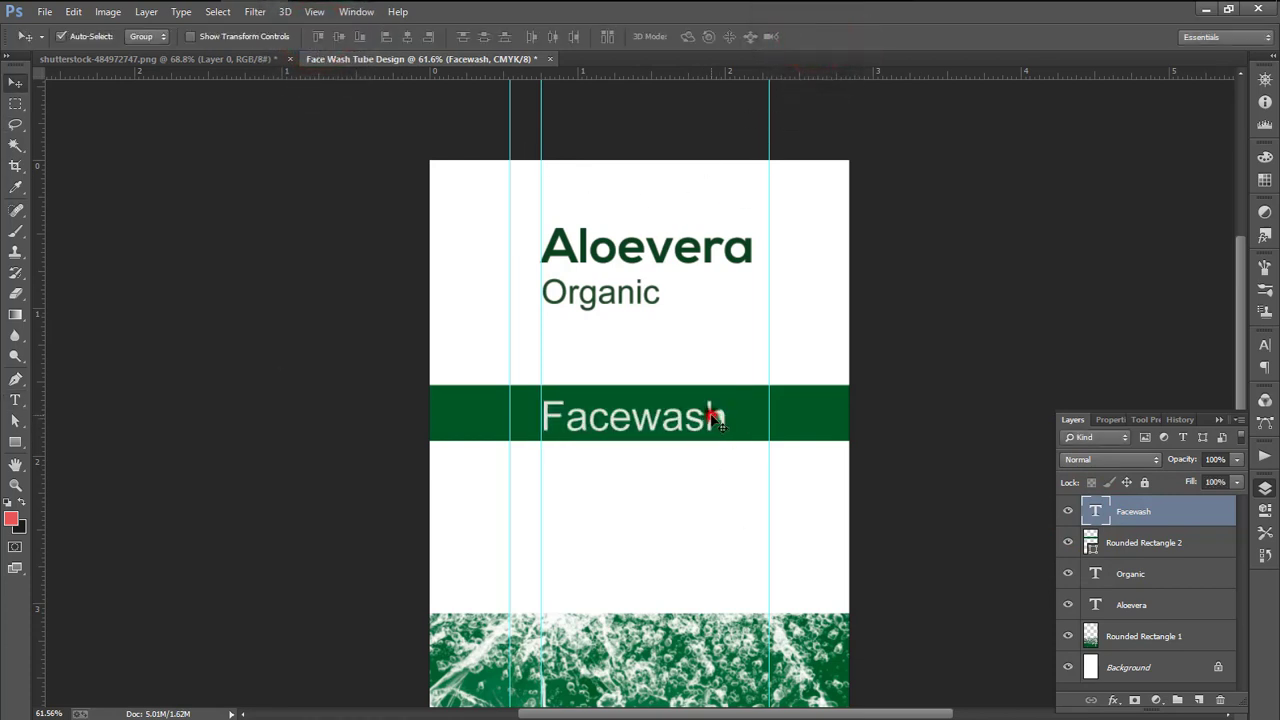
drag(712, 418, 713, 414)
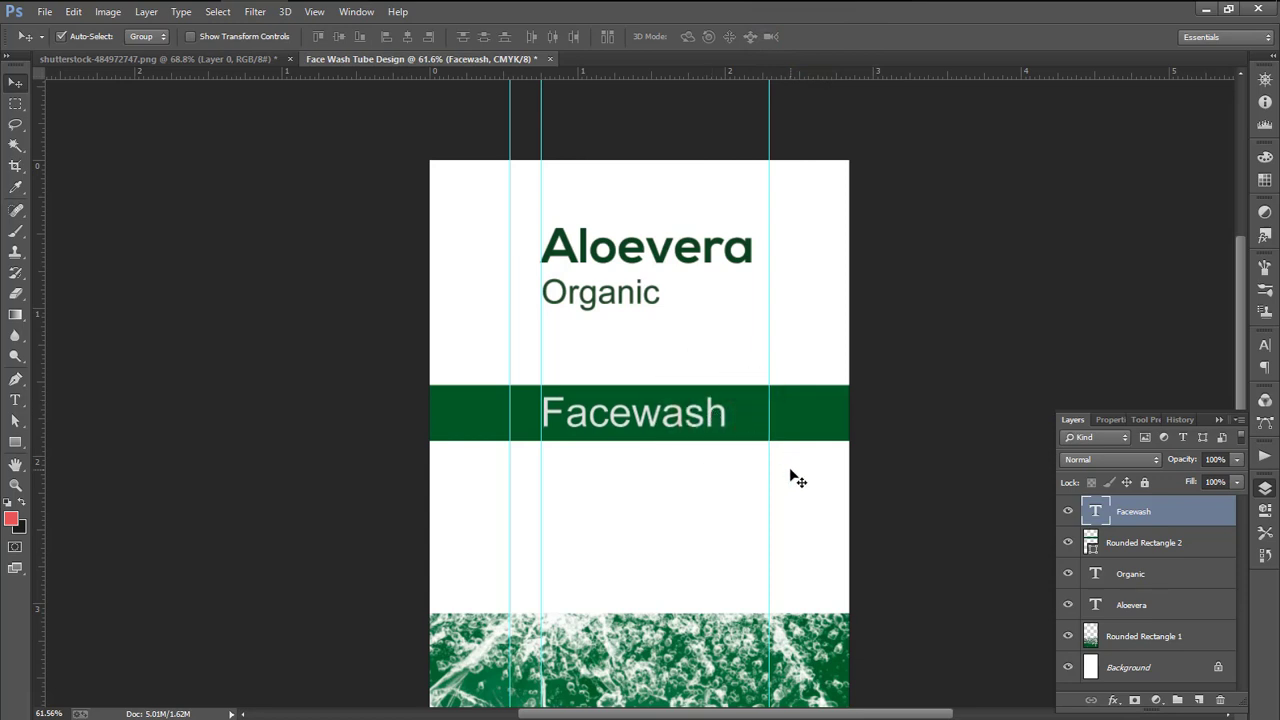
Nudge the "Facewash" text to the right until its final letter touches the rightmost guide
key(Right)
key(Right)
key(Right)
key(Right)
key(Right)
key(Right)
key(Right)
key(Right)
key(Right)
key(Right)
key(Right)
key(Right)
key(Right)
key(Right)
key(Right)
key(Right)
key(Right)
key(Right)
key(Right)
key(Right)
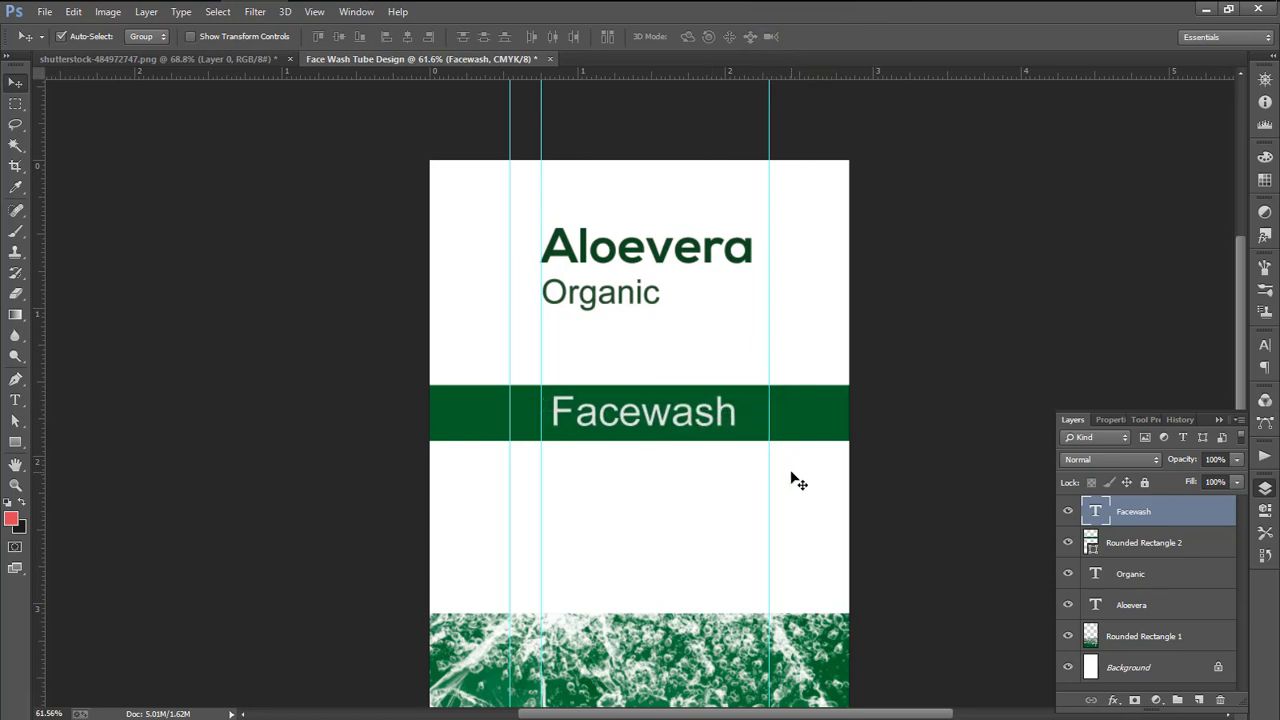
key(Right)
key(Right)
key(Right)
key(Right)
key(Right)
key(Right)
key(Right)
key(Right)
key(Right)
key(Right)
key(Right)
key(Right)
key(Right)
key(Right)
key(Right)
key(Right)
key(Right)
key(Right)
key(Right)
key(Right)
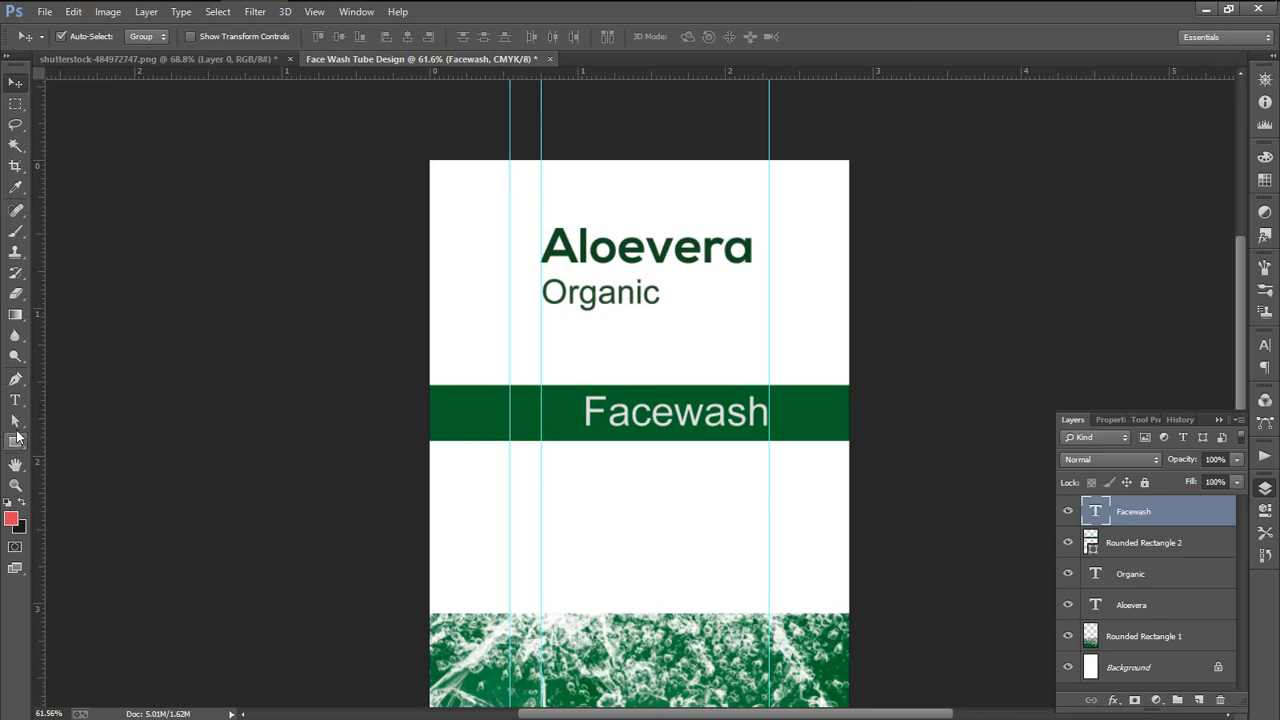
Create a paragraph text box between the outer guides, from below the green bar to the splash image, and fill it with Lorem Ipsum
click(14, 402)
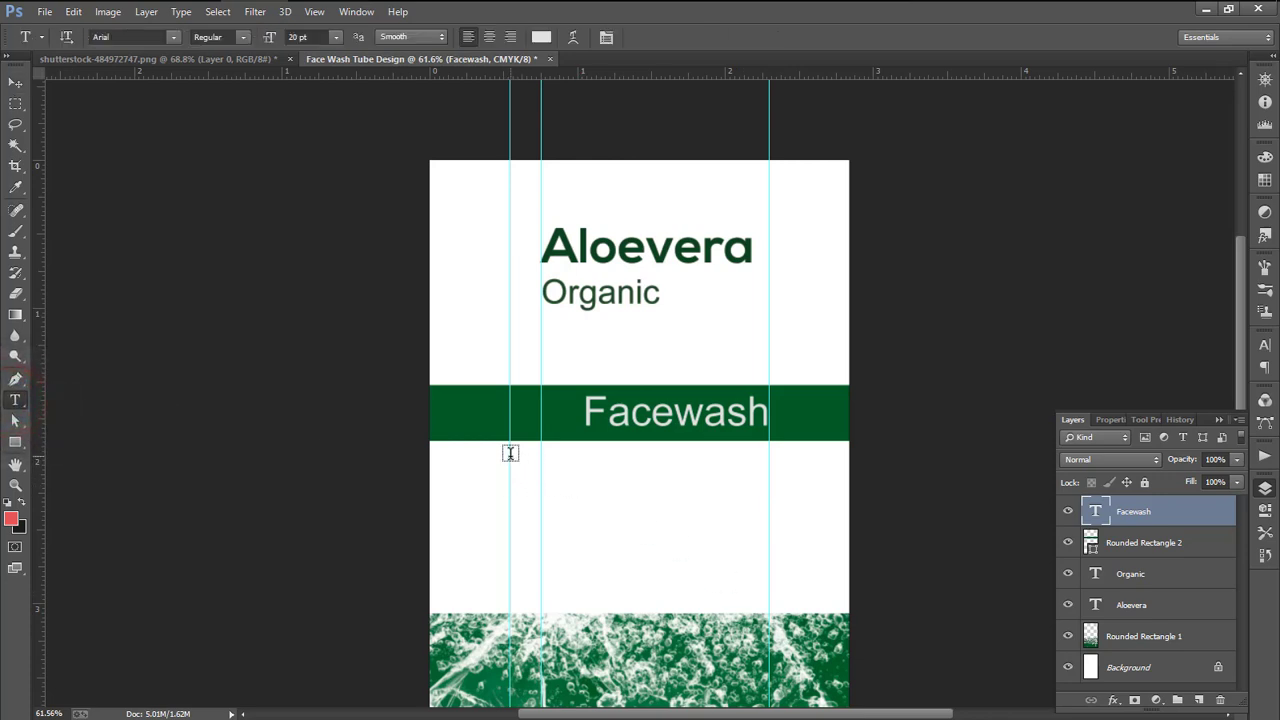
drag(510, 452, 746, 602)
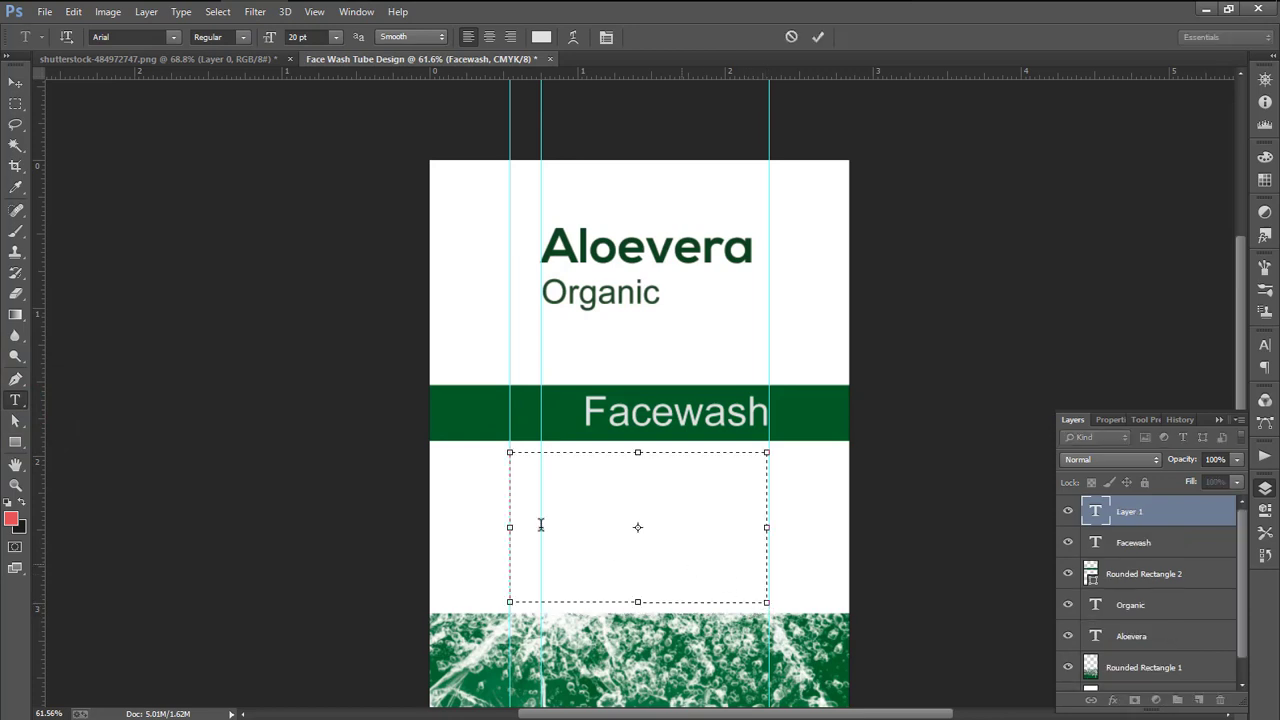
click(181, 12)
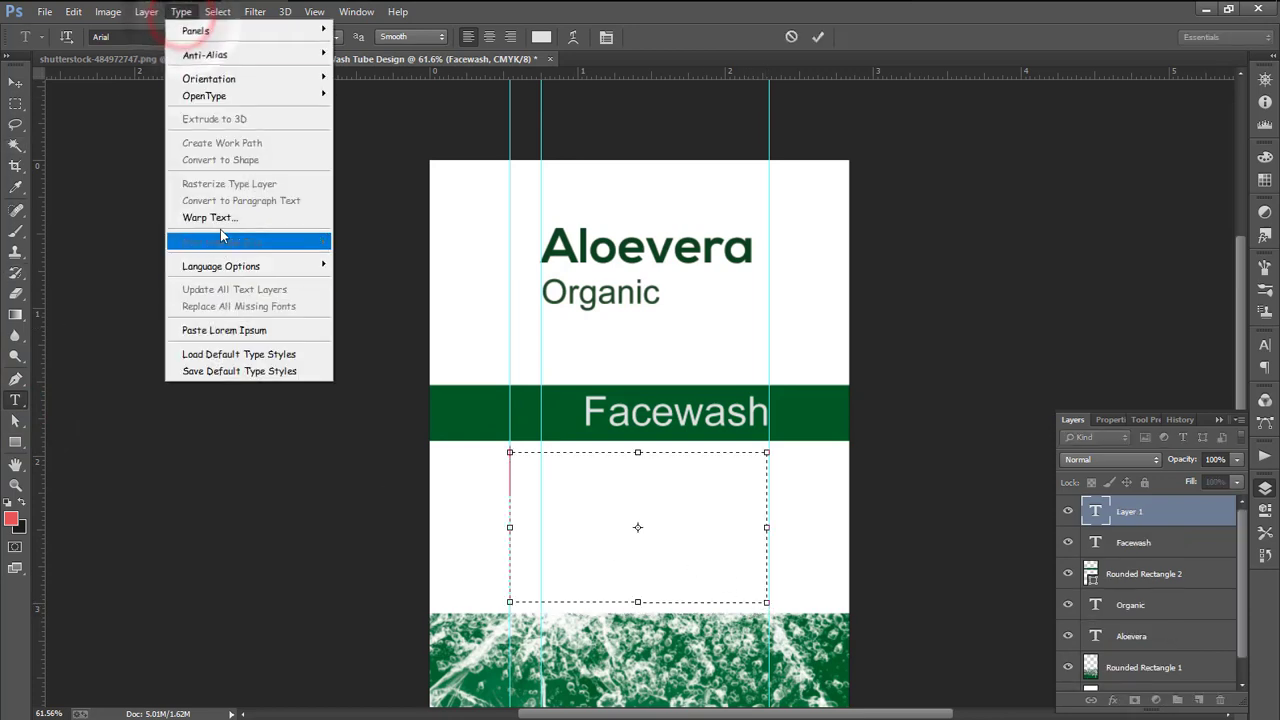
click(228, 332)
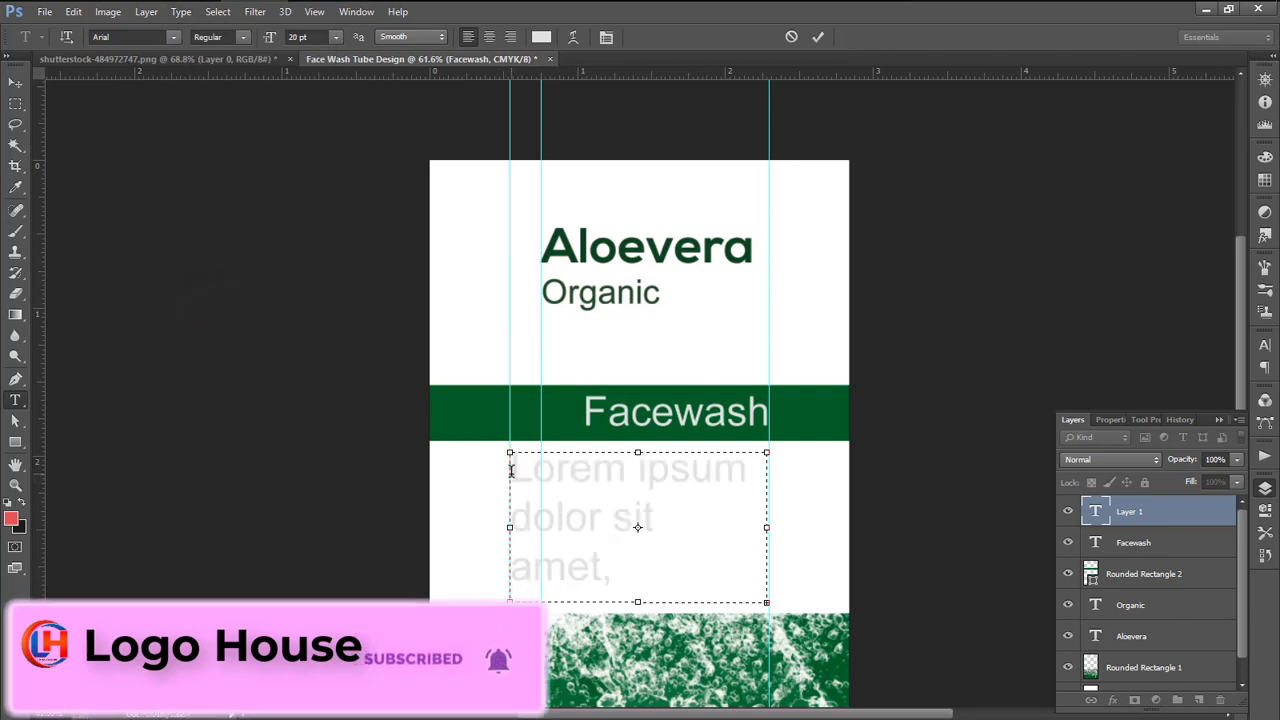
Set the size of all the placeholder paragraph text to 6 pt
drag(510, 468, 595, 531)
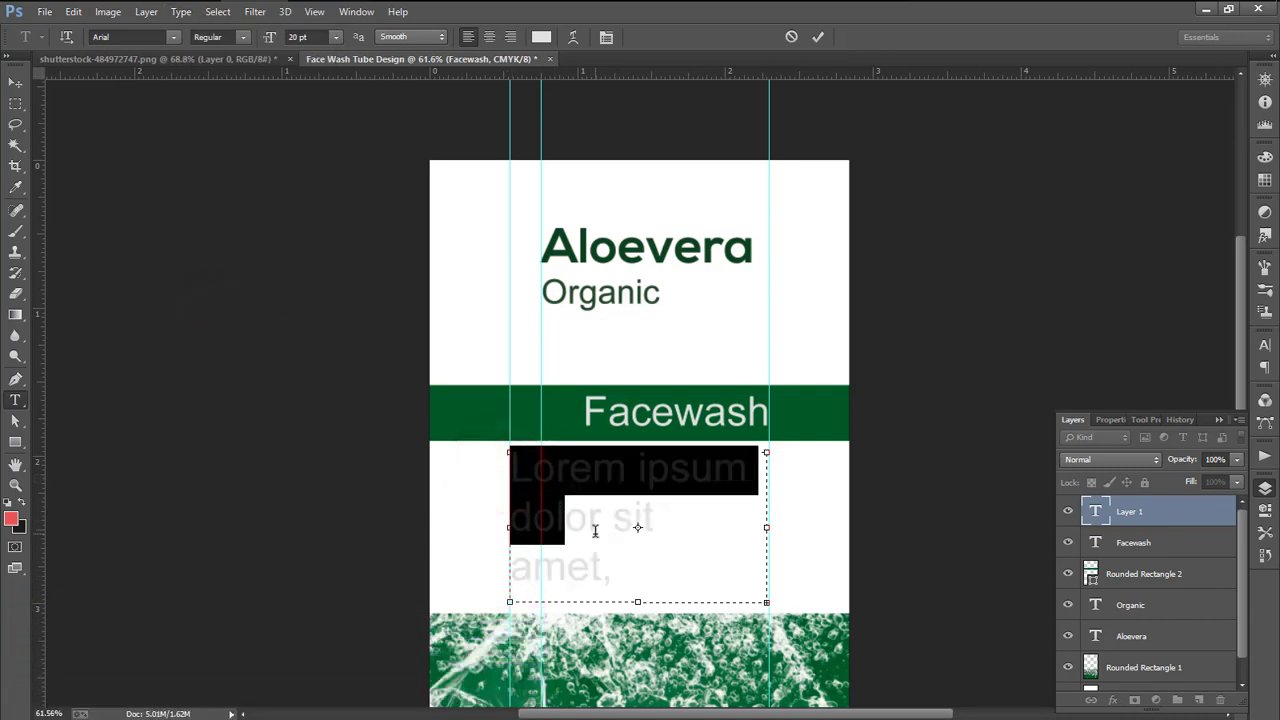
key(ctrl+a)
click(336, 37)
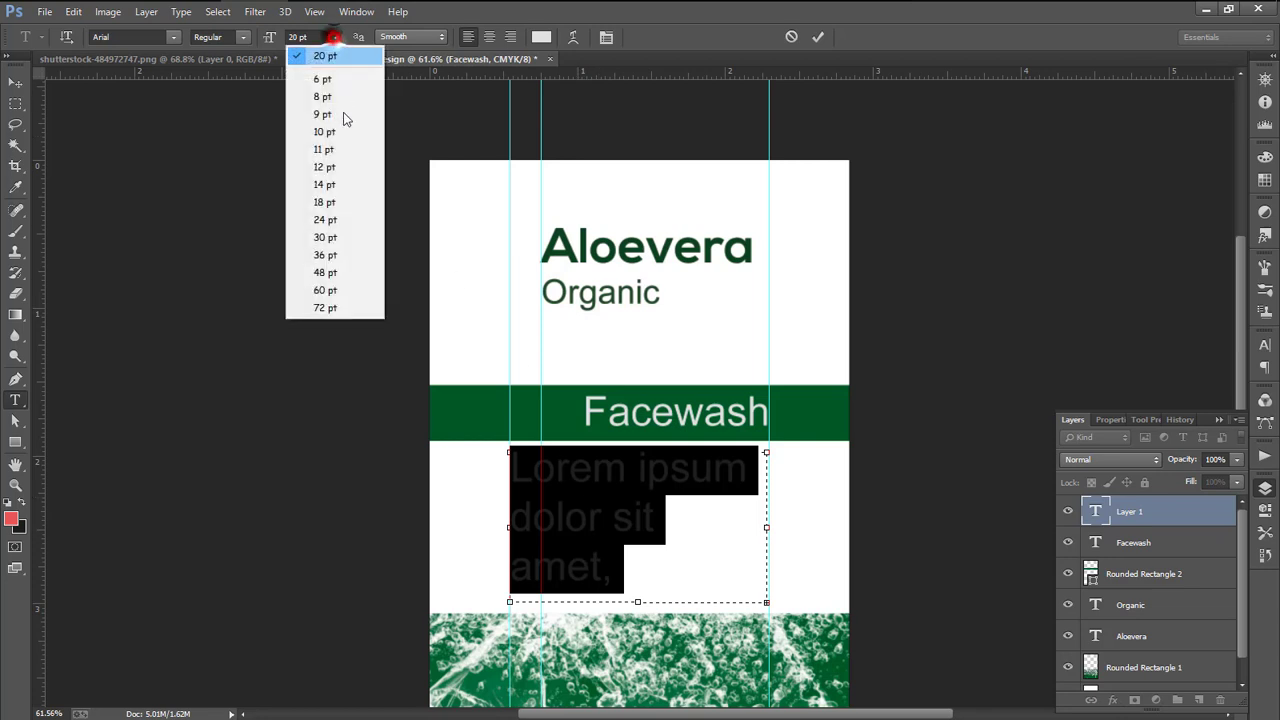
click(338, 93)
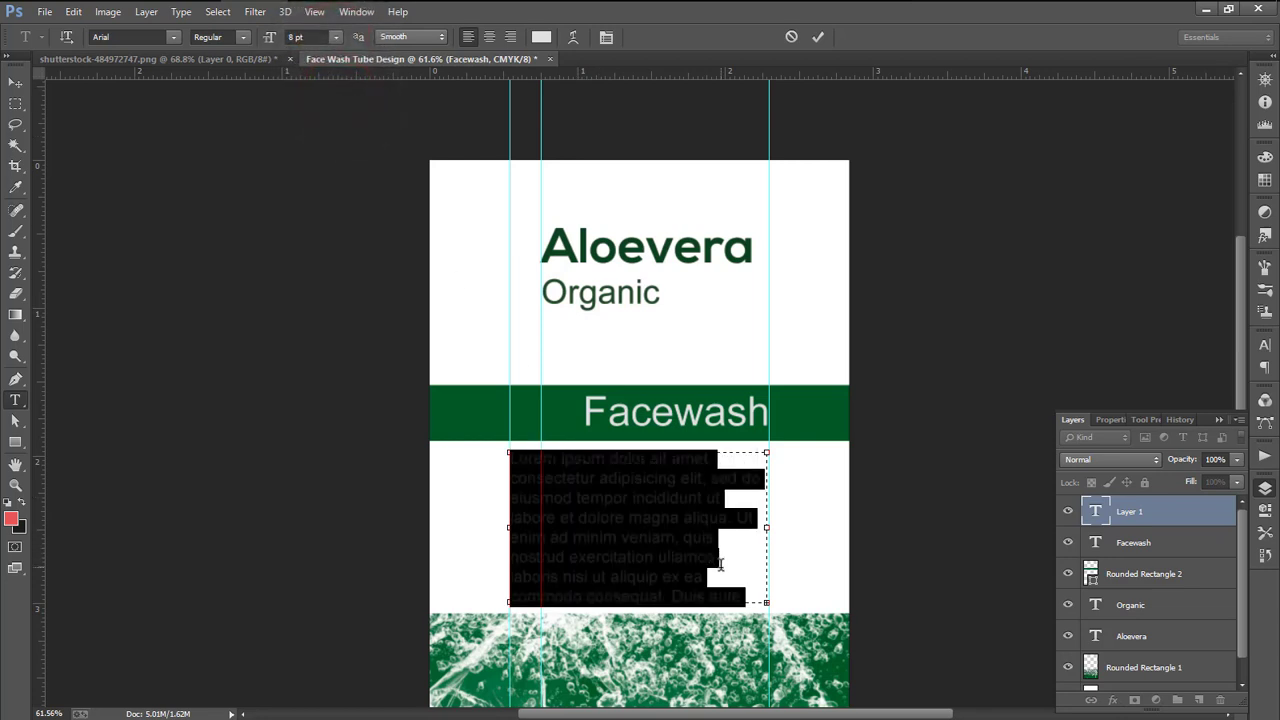
click(337, 38)
click(330, 72)
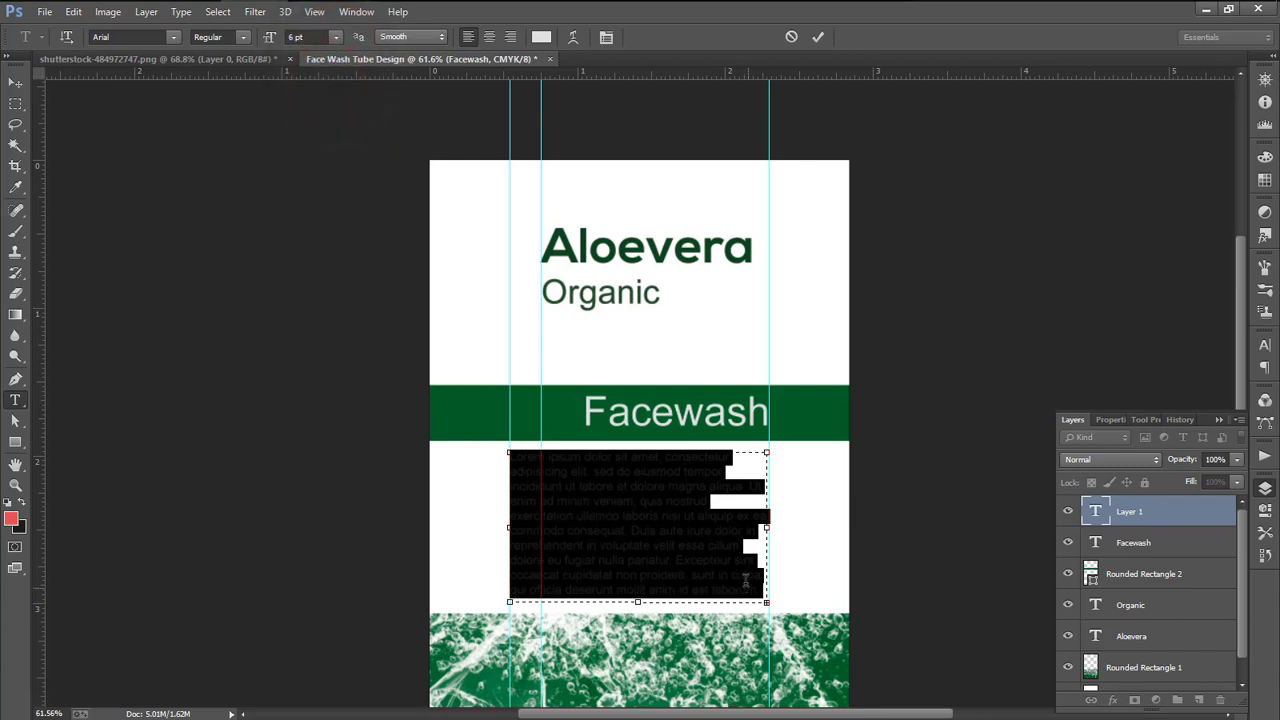
Change the color of all the placeholder paragraph text to near-black
click(757, 571)
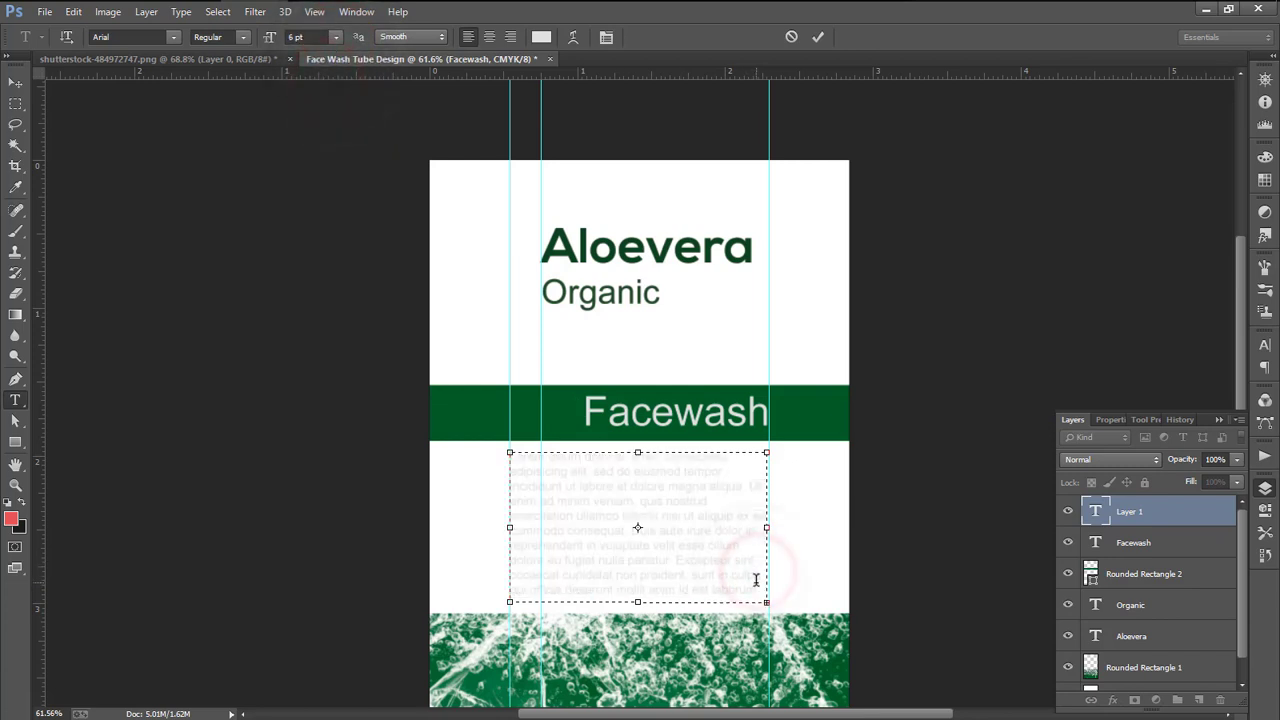
key(ctrl+a)
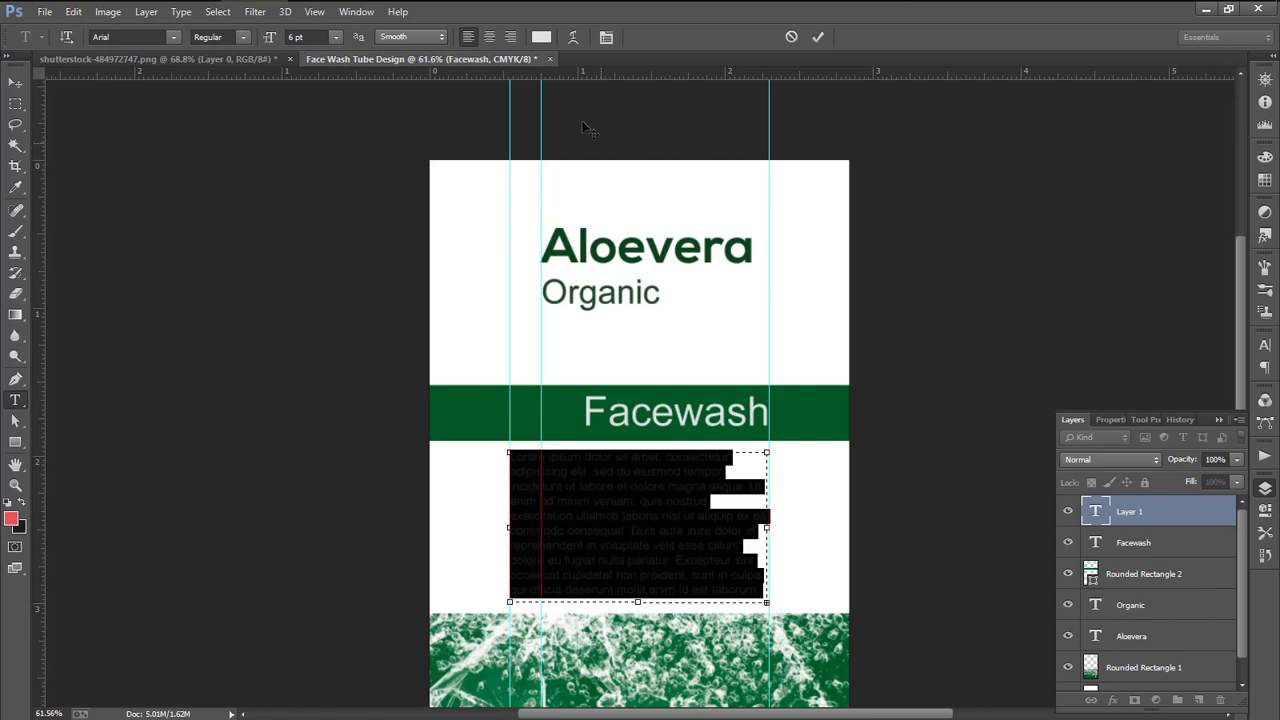
click(540, 37)
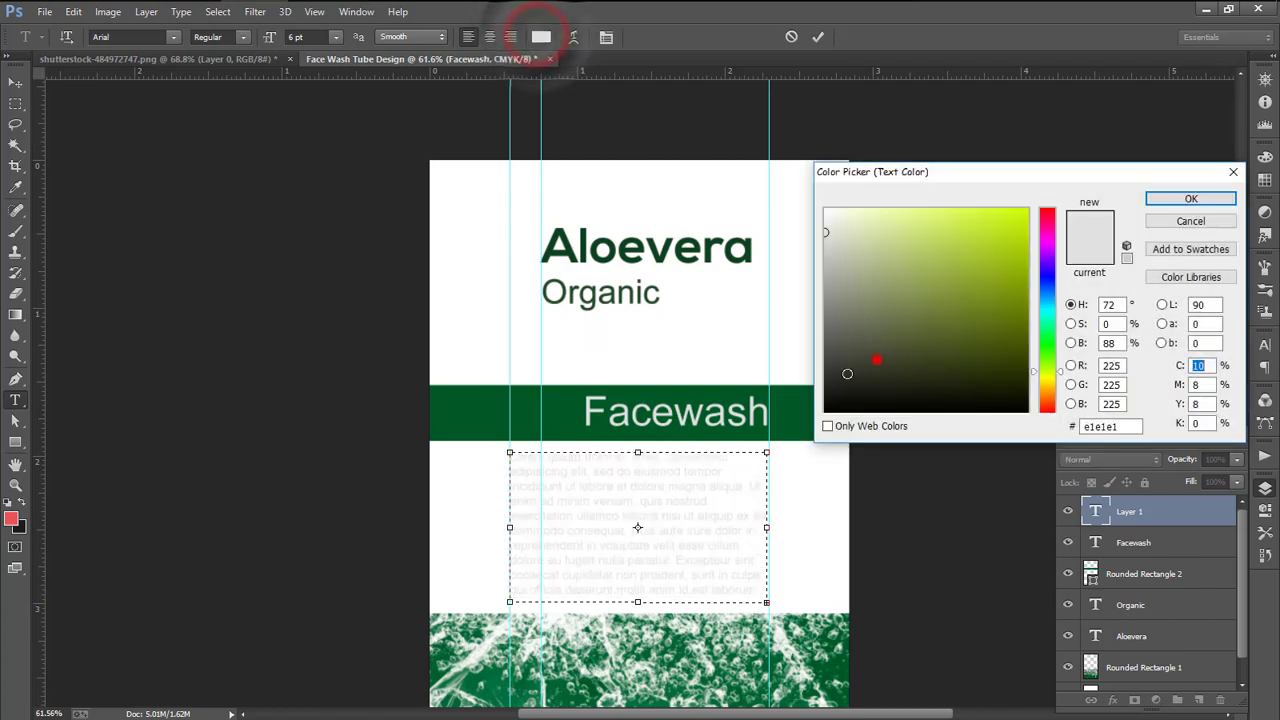
click(877, 358)
click(1198, 195)
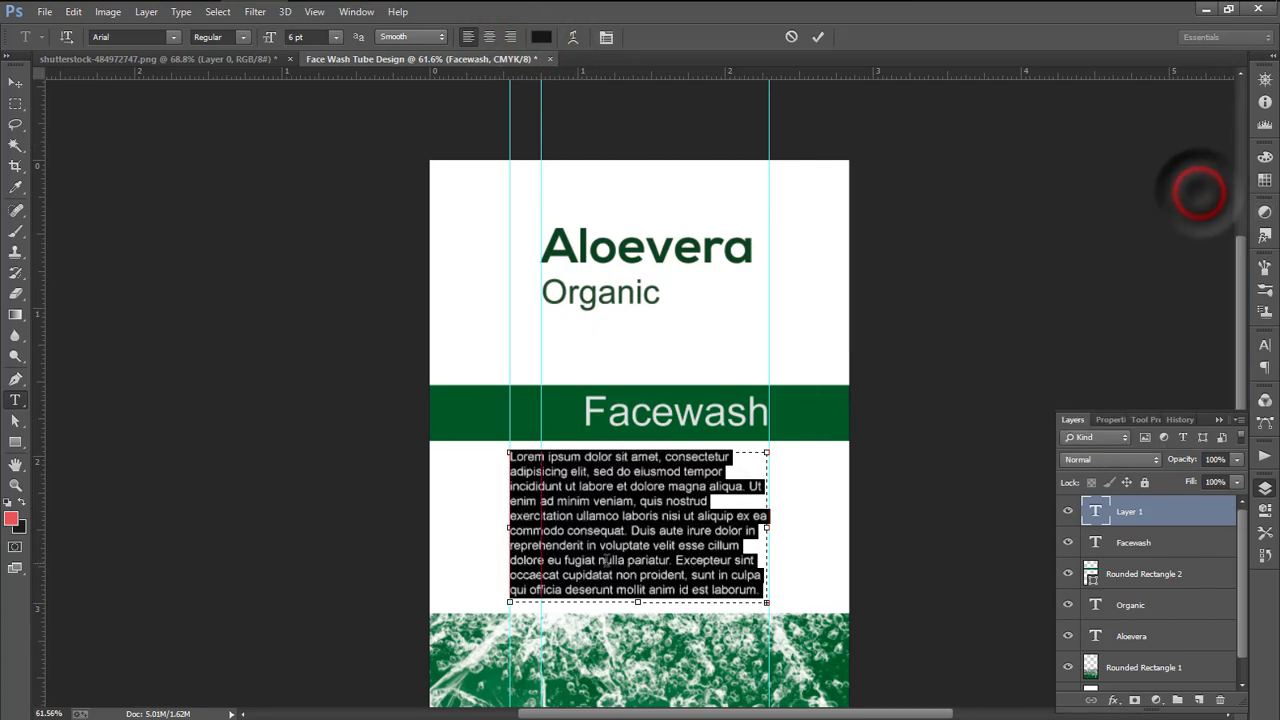
Delete most of the placeholder text after "nulla pariatur" and shorten the text box to eight lines
drag(763, 591, 790, 615)
key(BackSpace)
key(BackSpace)
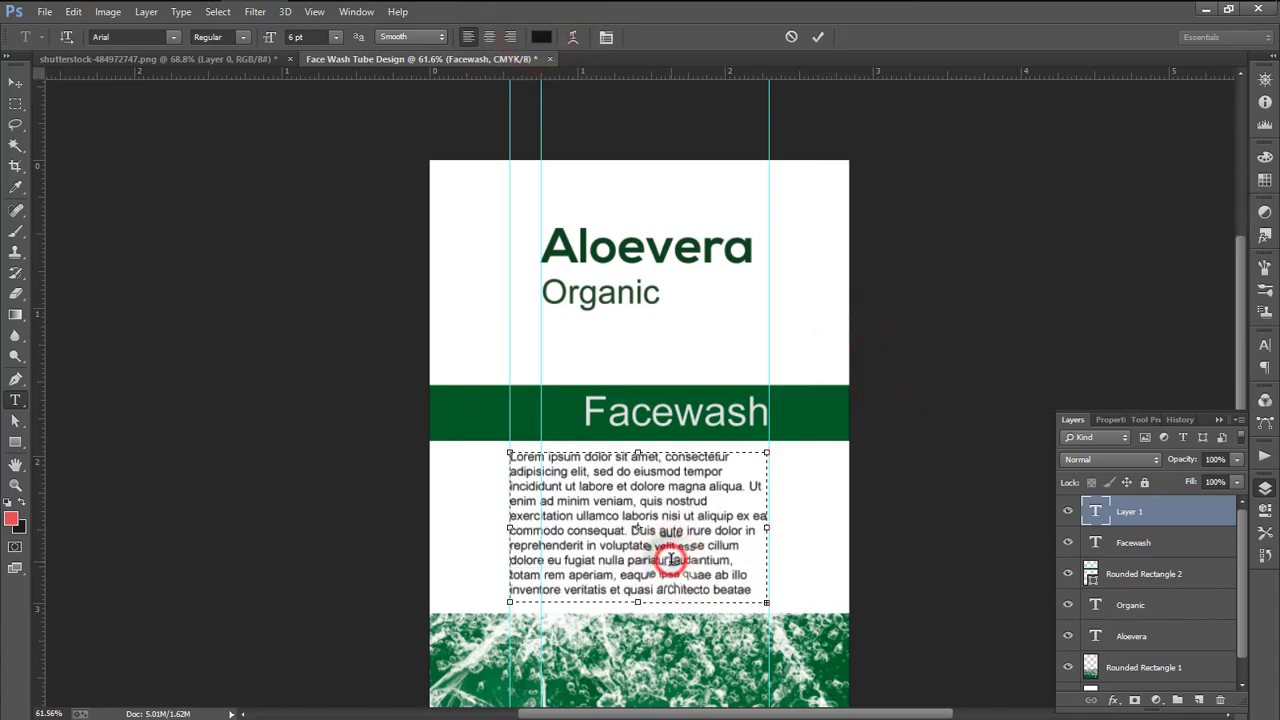
drag(670, 561, 811, 628)
key(BackSpace)
drag(638, 602, 638, 590)
drag(564, 425, 755, 591)
key(BackSpace)
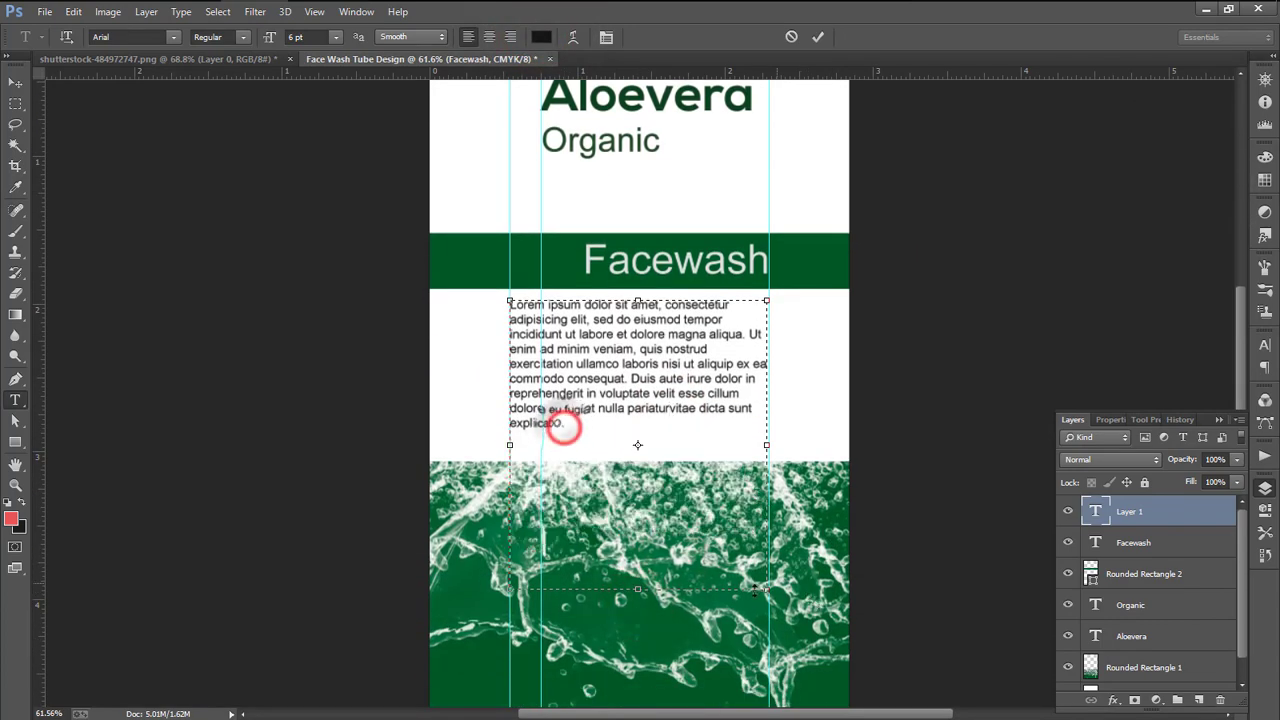
drag(638, 590, 720, 410)
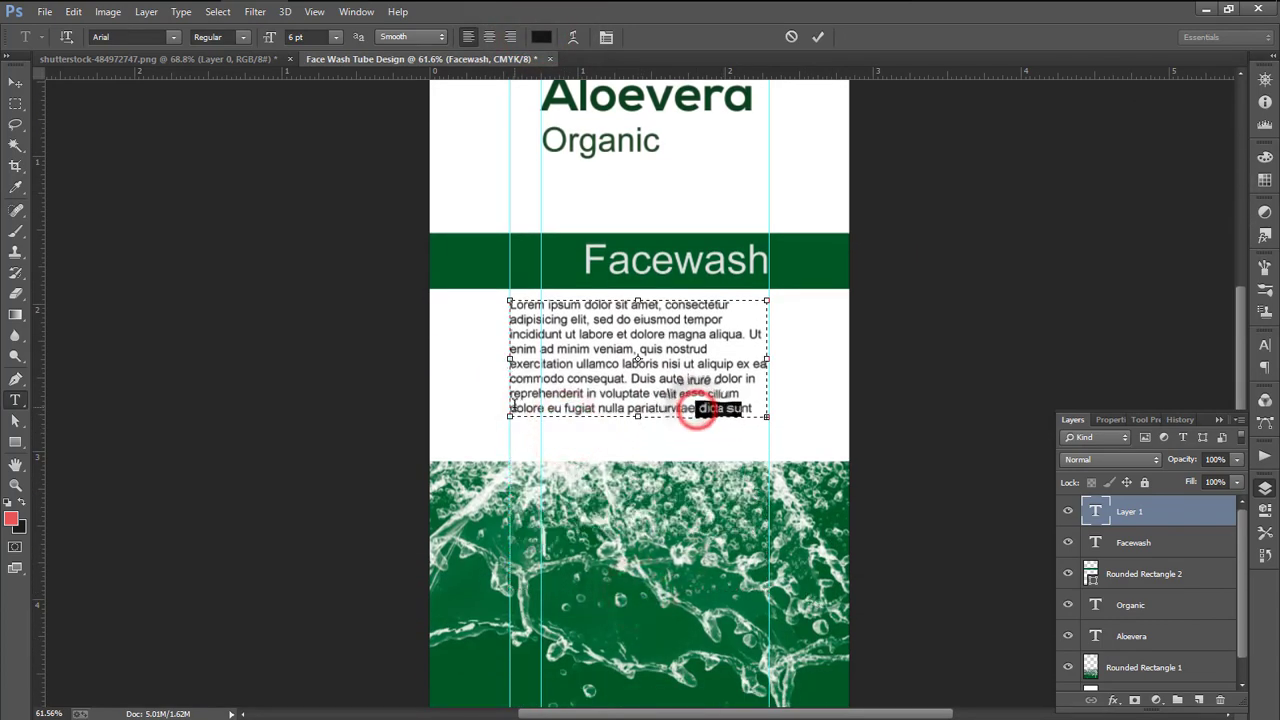
Delete the paragraph's last line so it ends at "velit esse cillum", and shorten the text box to fit
drag(510, 406, 800, 427)
key(BackSpace)
drag(606, 407, 508, 407)
key(BackSpace)
drag(638, 417, 638, 404)
Set the whole paragraph's text size to 5 pt and shorten its text box to fit the six lines
drag(314, 37, 266, 42)
drag(745, 393, 510, 303)
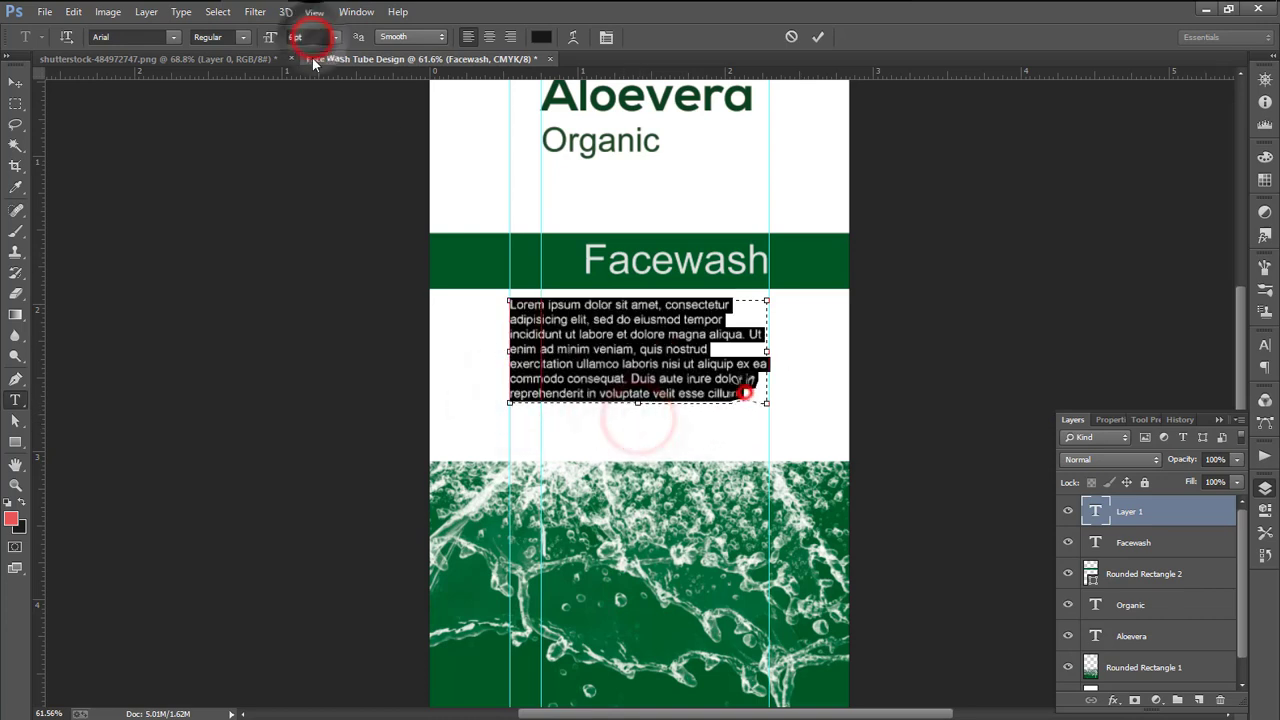
text(4)
drag(312, 38, 268, 41)
text(5)
drag(640, 404, 639, 373)
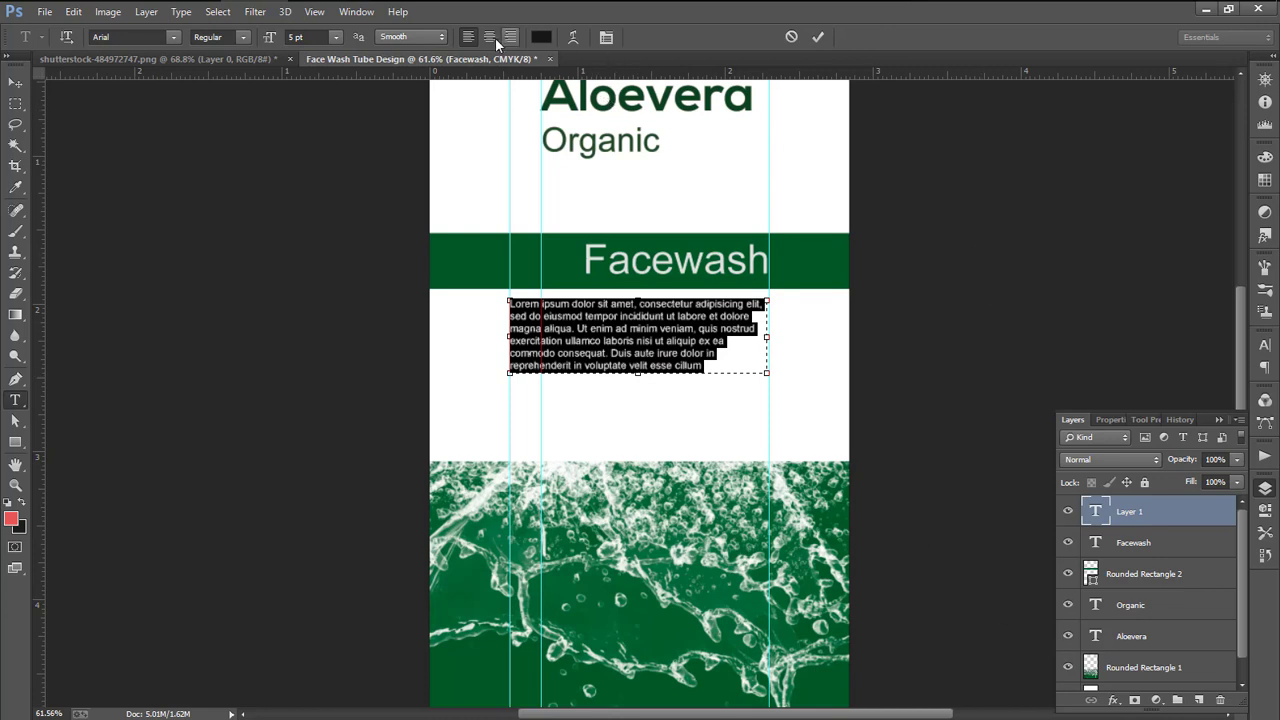
Justify all lines of the description paragraph, including the last one, and commit the text edit
click(605, 37)
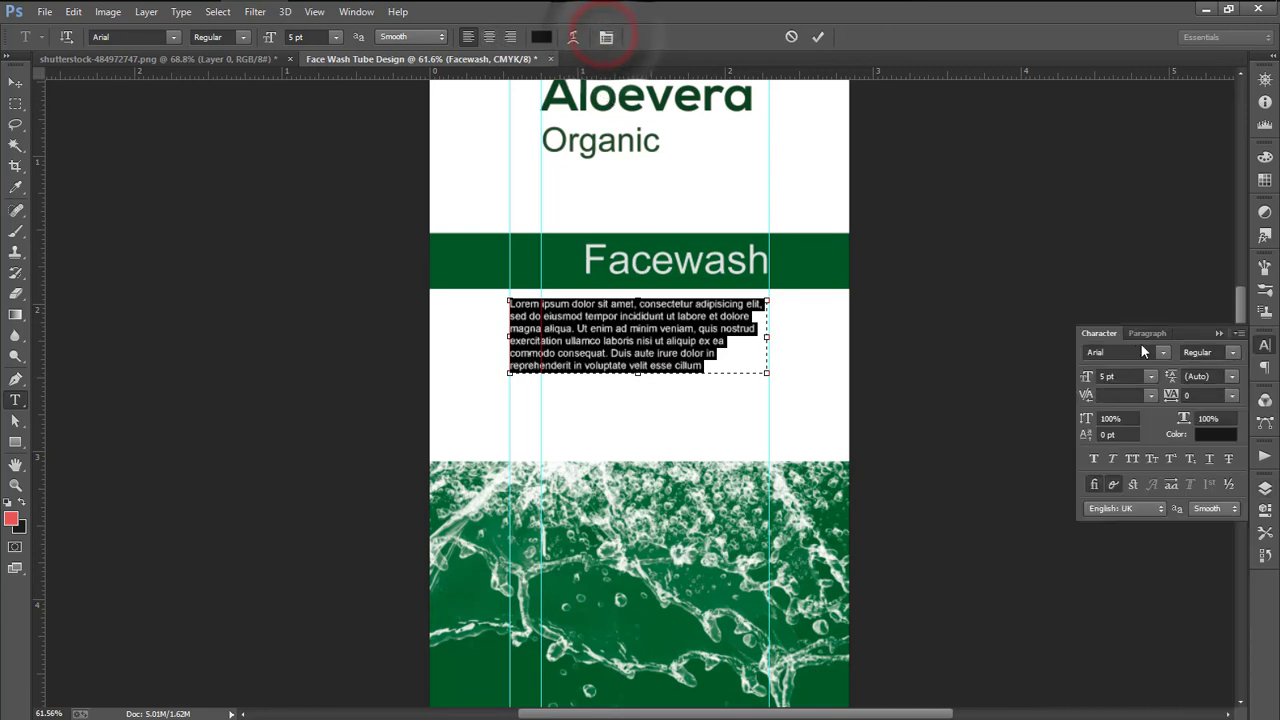
click(1141, 344)
click(1145, 440)
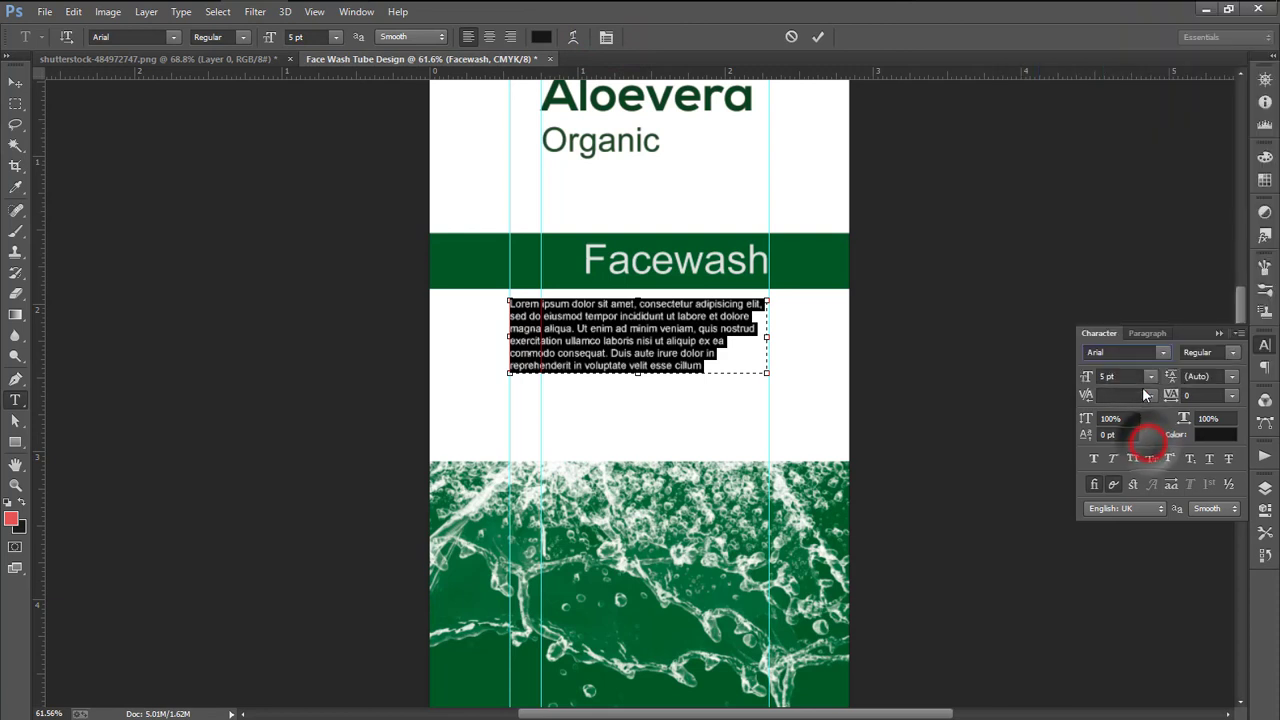
click(1148, 336)
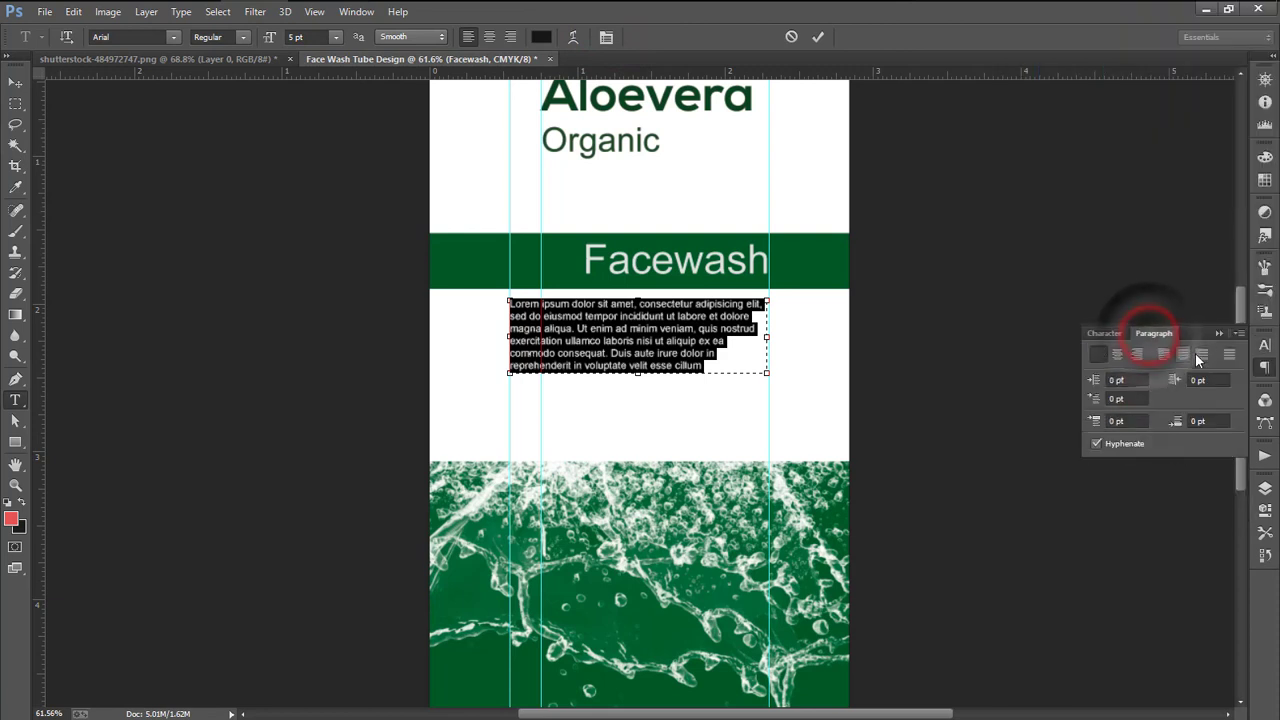
click(1229, 356)
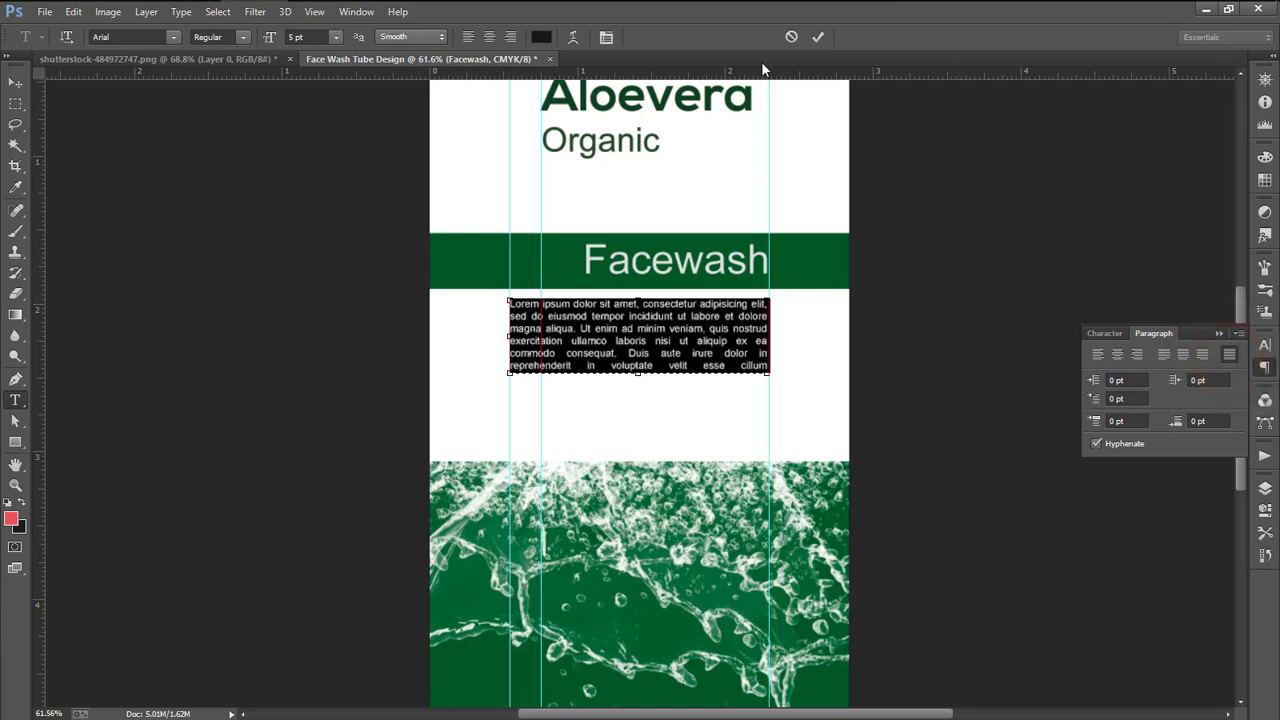
click(823, 38)
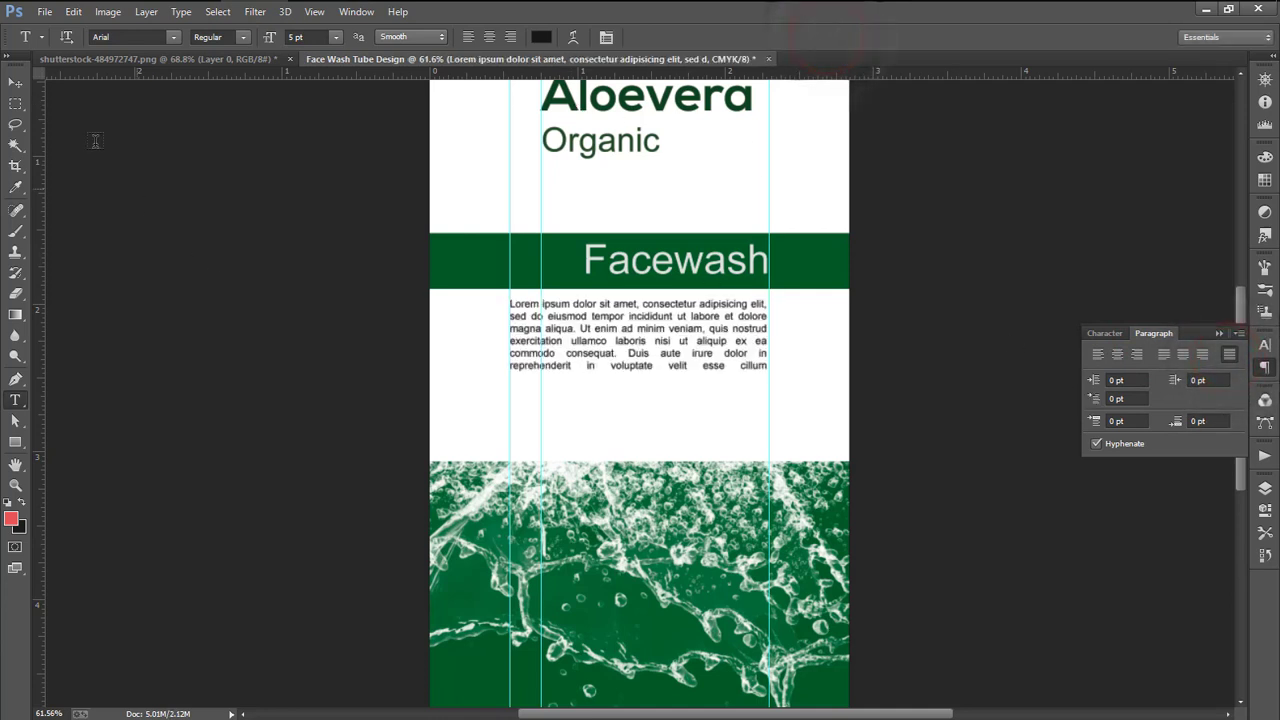
Bring the aloe vera cutout from shutterstock-484972747.png into the label, scale it to about 87%, and place it over the splash's upper edge
click(16, 86)
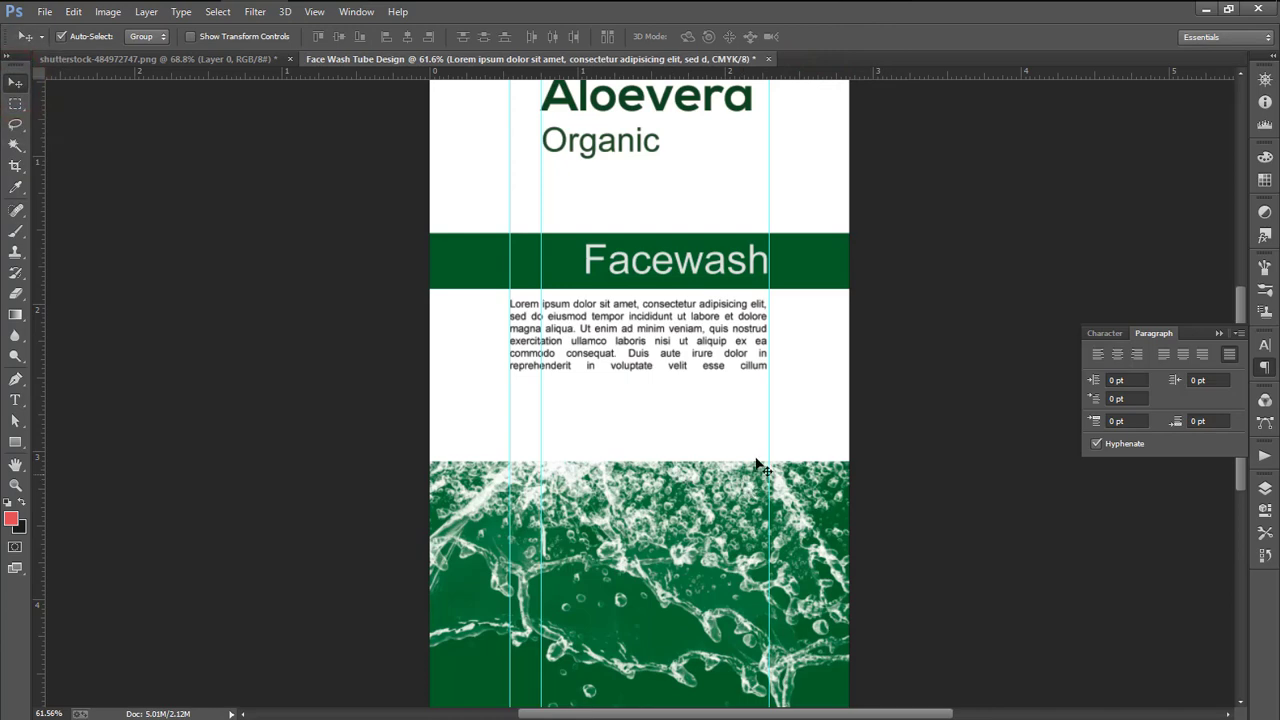
click(184, 62)
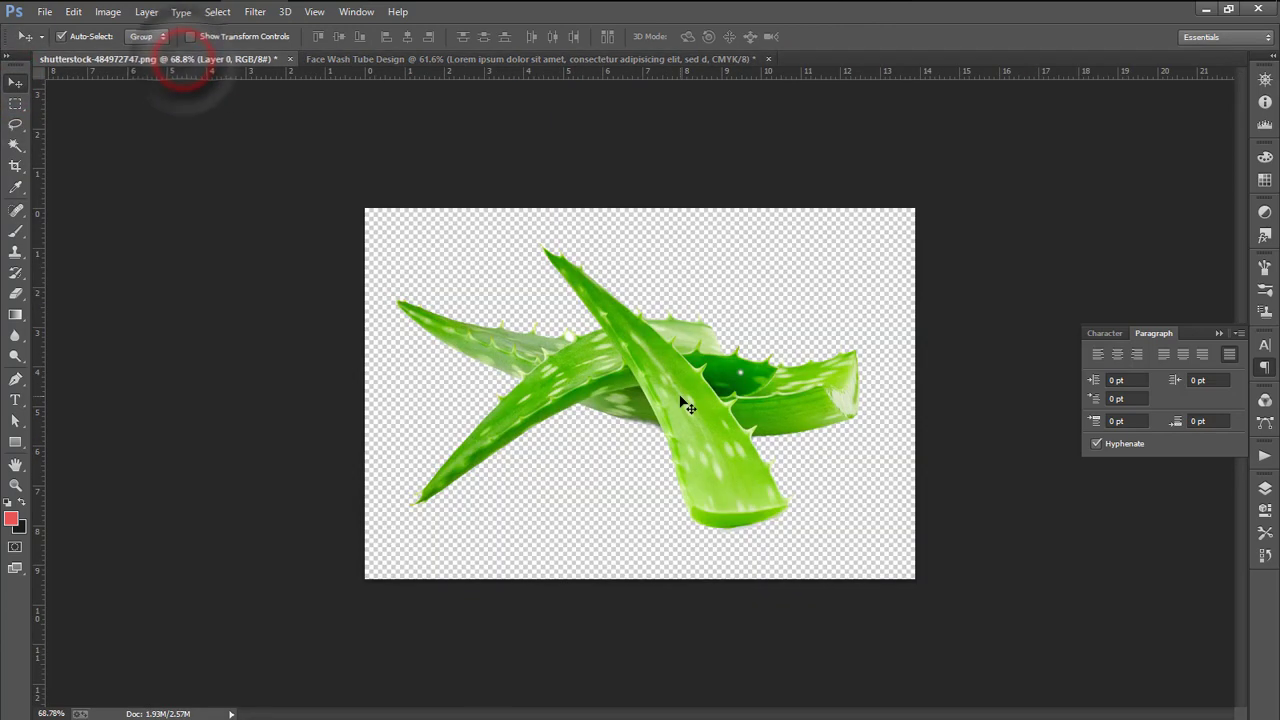
drag(680, 395, 699, 526)
key(ctrl+t)
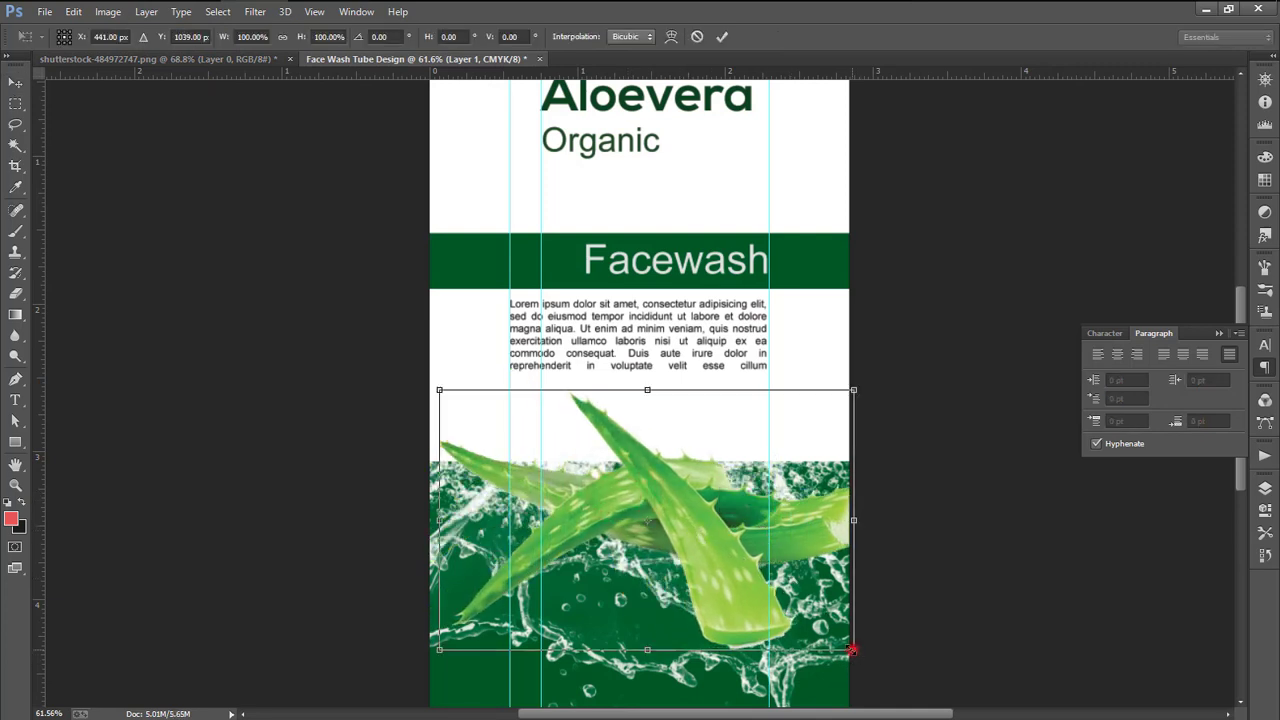
drag(852, 650, 828, 633)
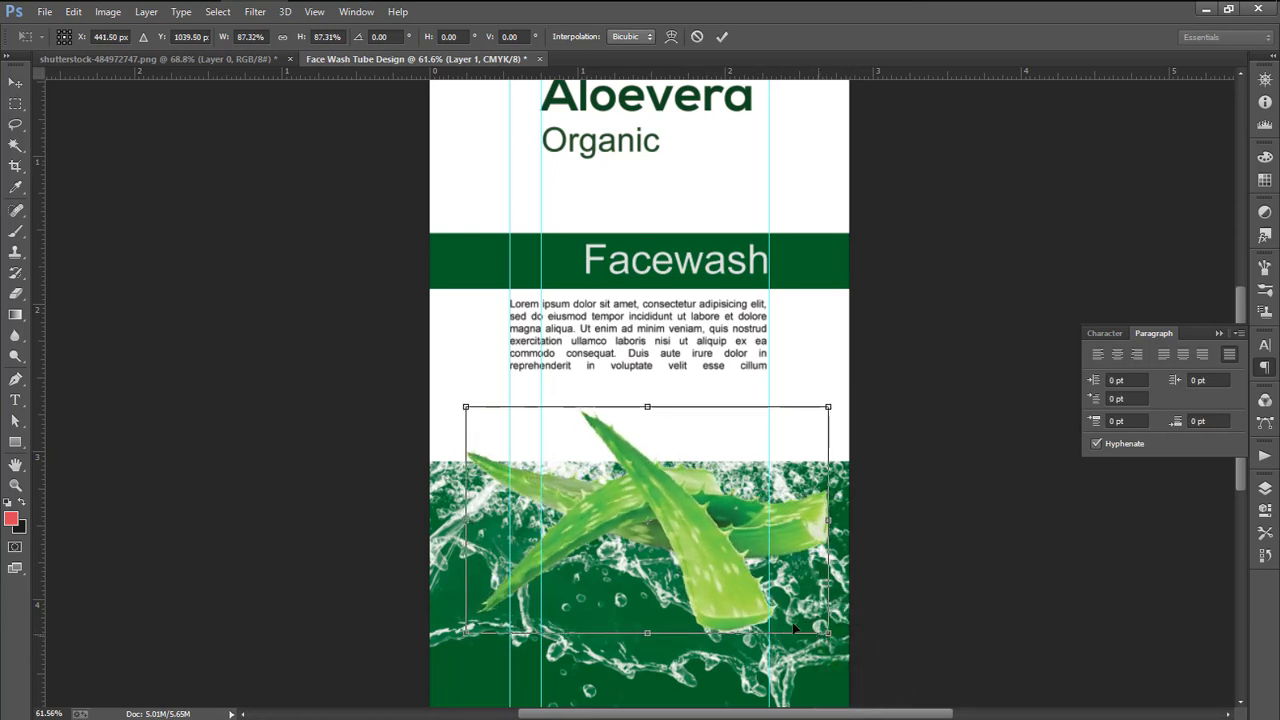
drag(717, 563, 715, 545)
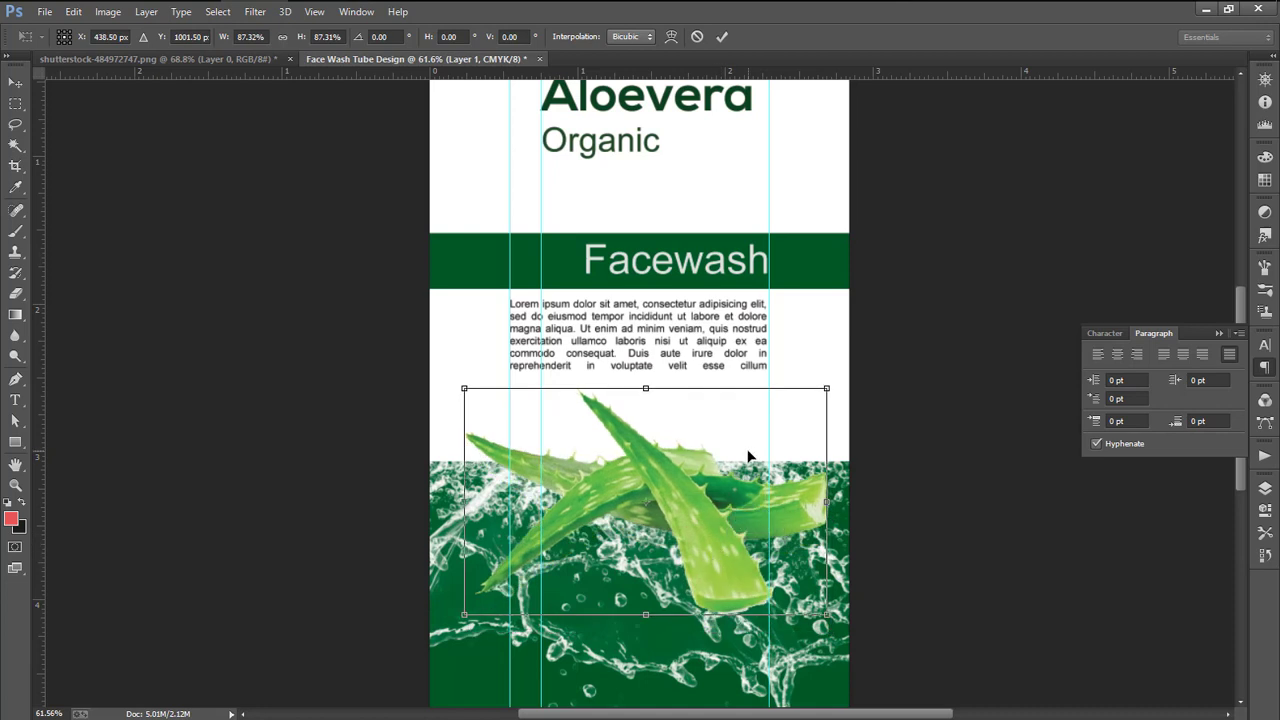
click(723, 37)
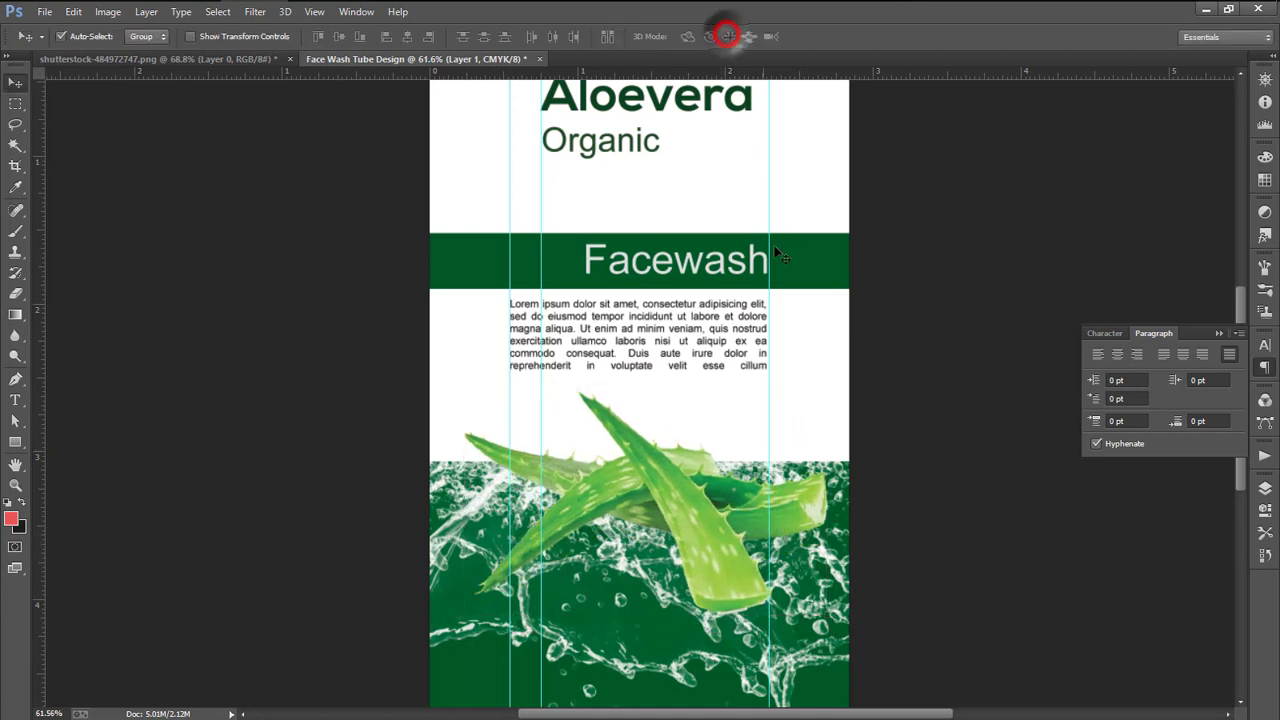
Nudge the aloe vera image slightly down and scale it to about 91% around its center
click(1265, 488)
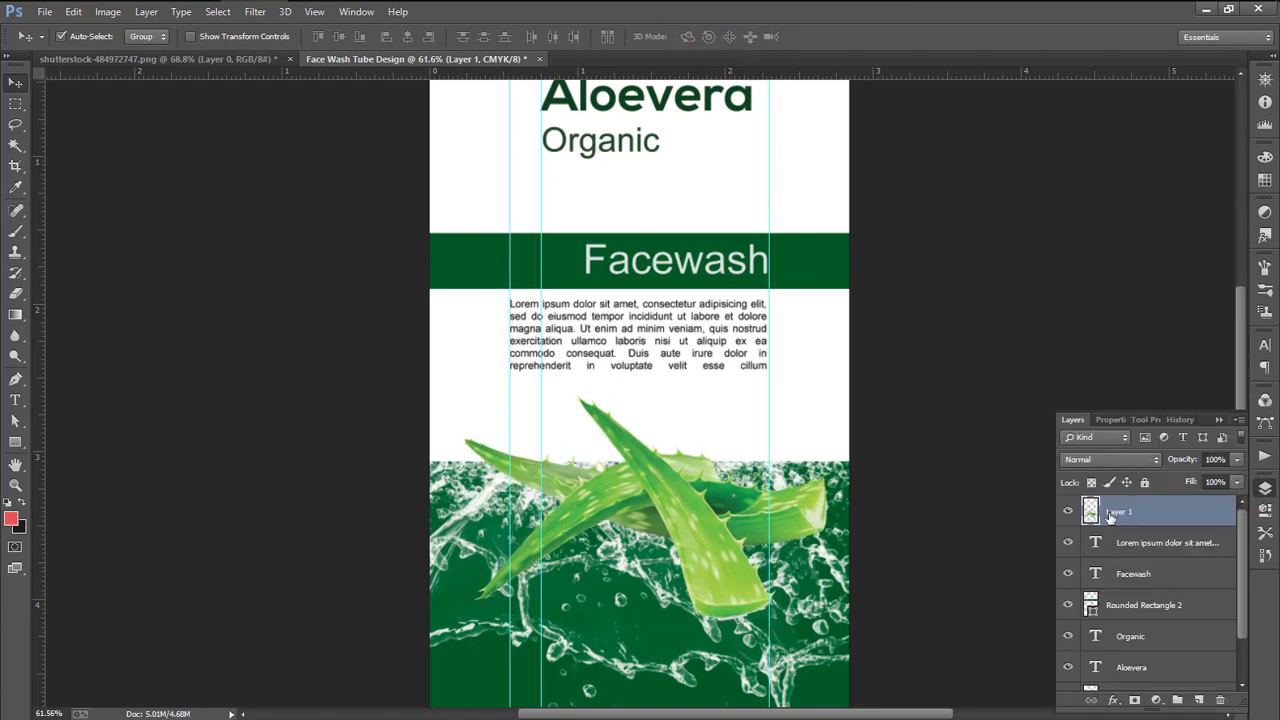
key(ctrl+t)
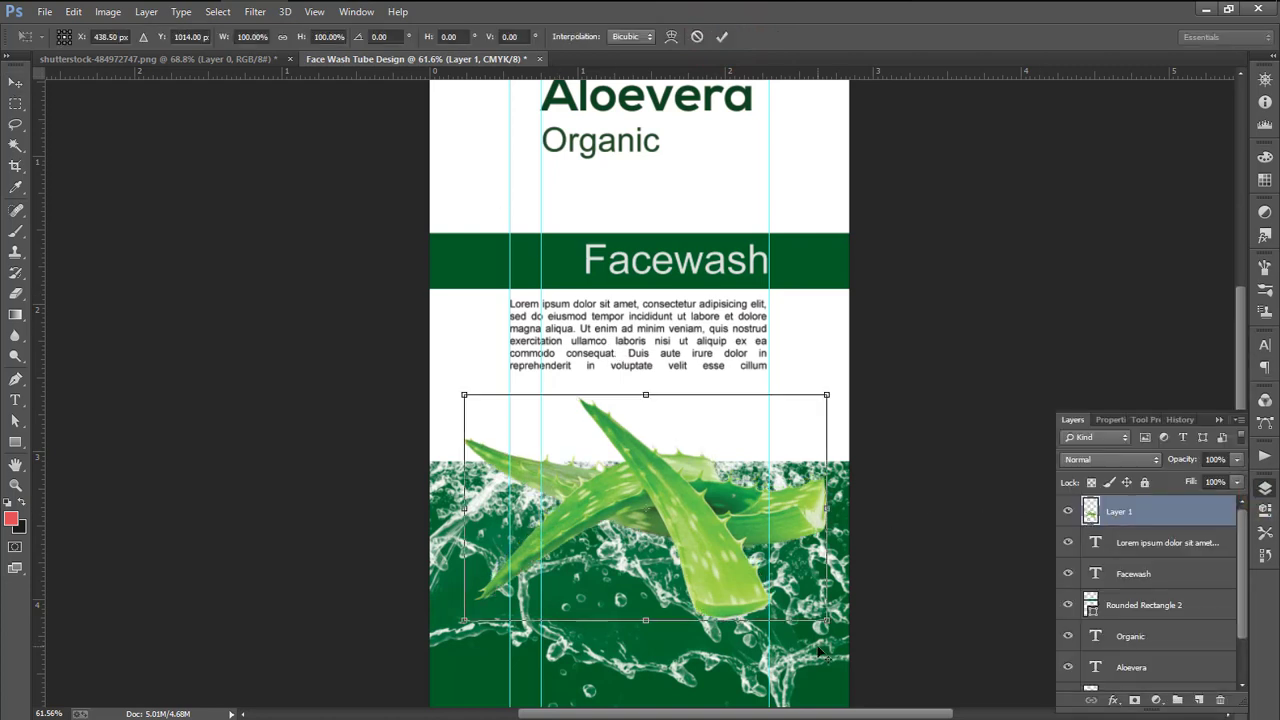
drag(826, 616, 806, 607)
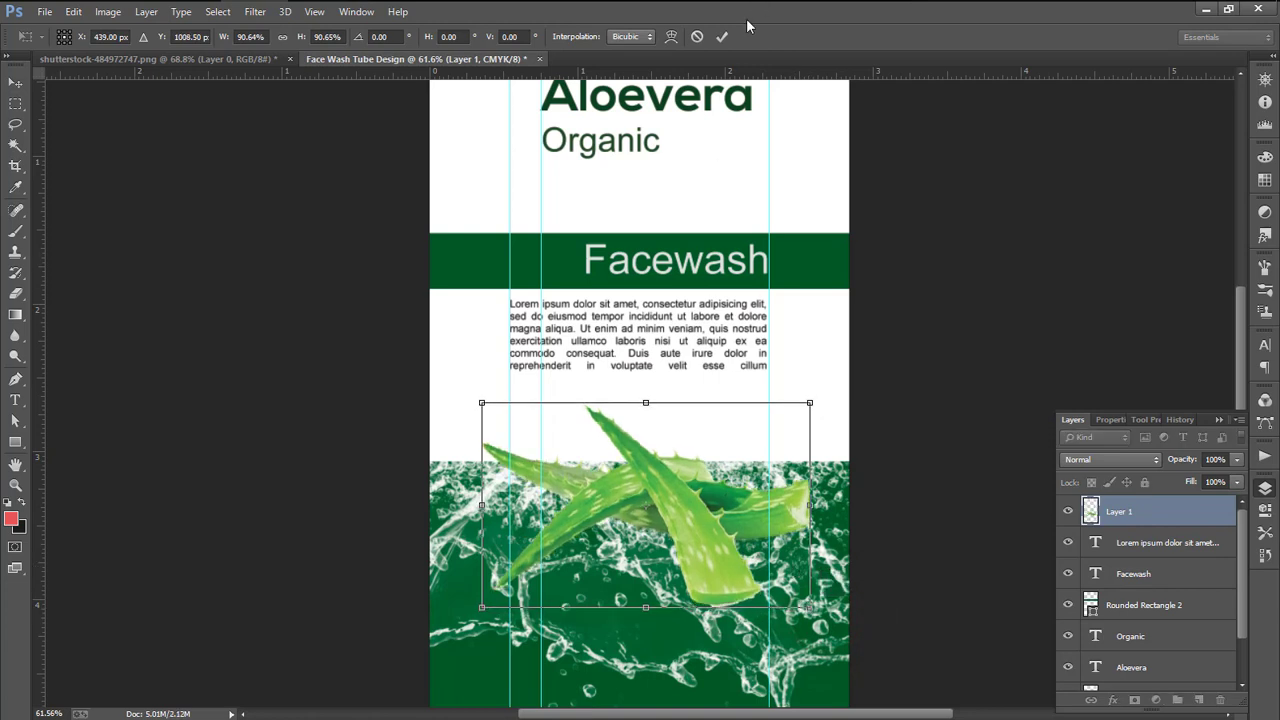
click(722, 36)
Group the Organic, Aloevera, Facewash and description paragraph text layers and name the group "tax"
scroll(669, 652, down, 5)
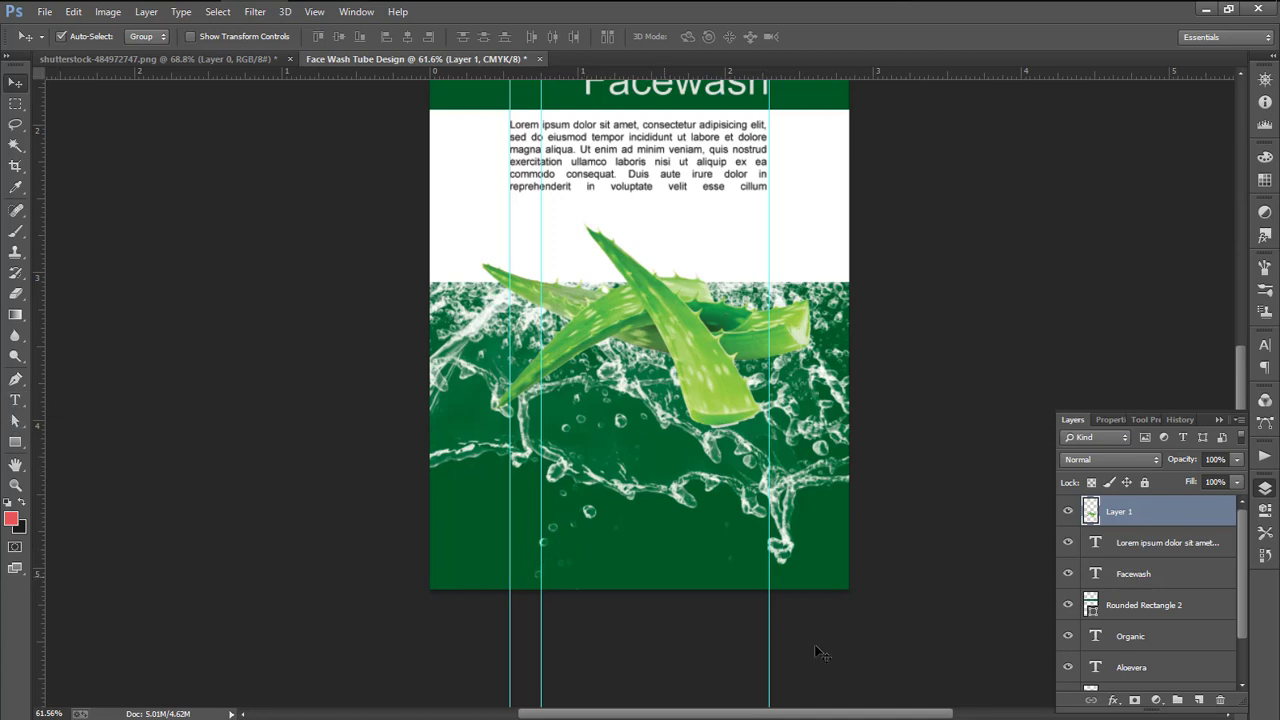
click(1150, 638)
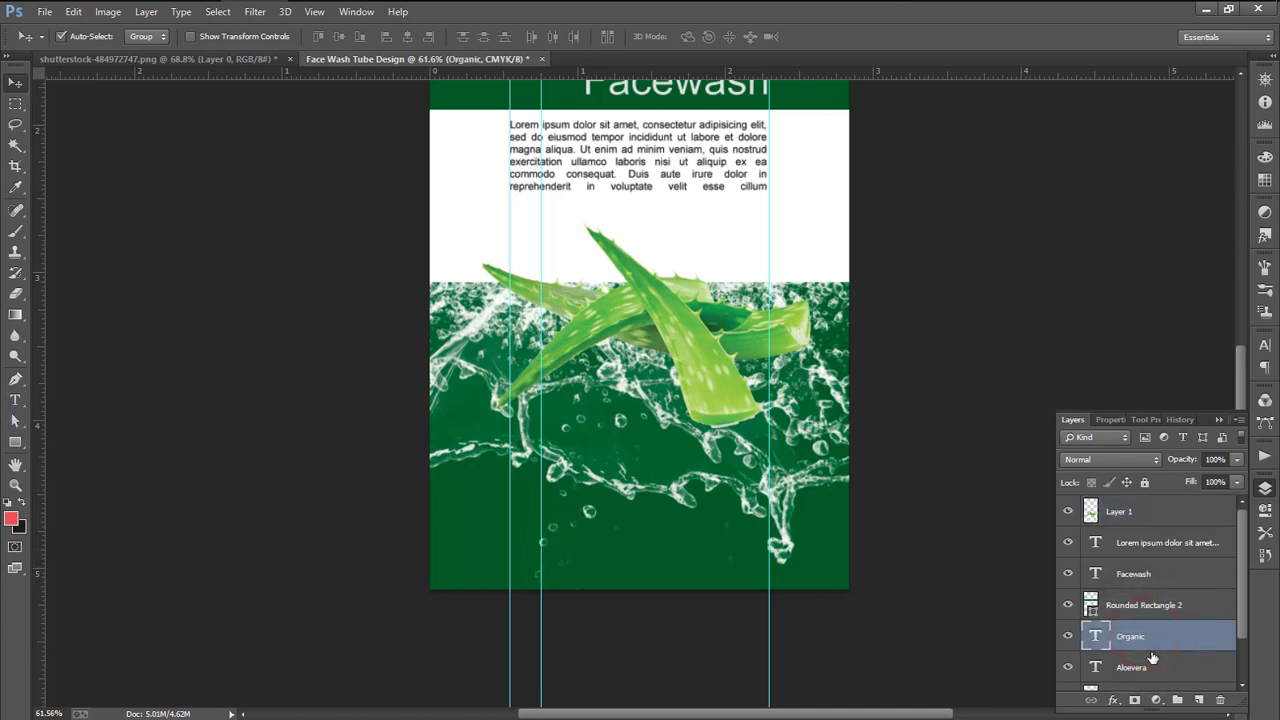
ctrl+click(1144, 668)
ctrl+click(1142, 575)
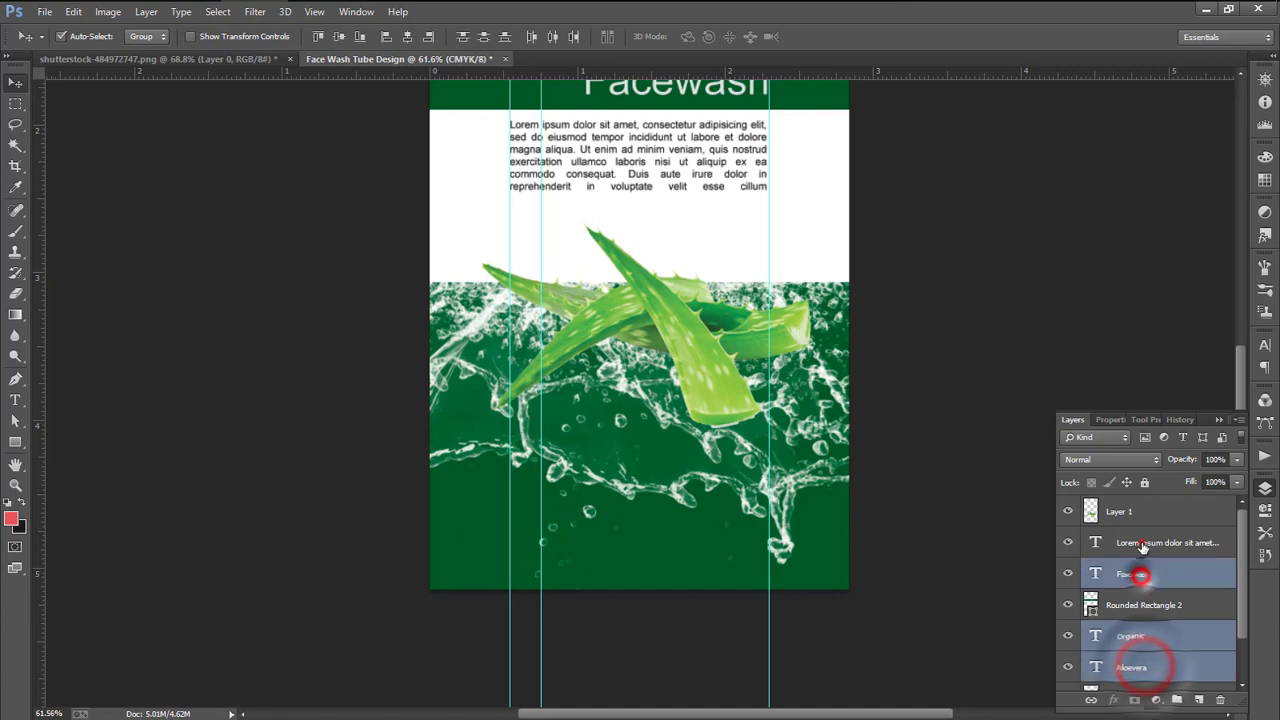
ctrl+click(1143, 544)
scroll(1149, 628, down, 2)
key(ctrl+g)
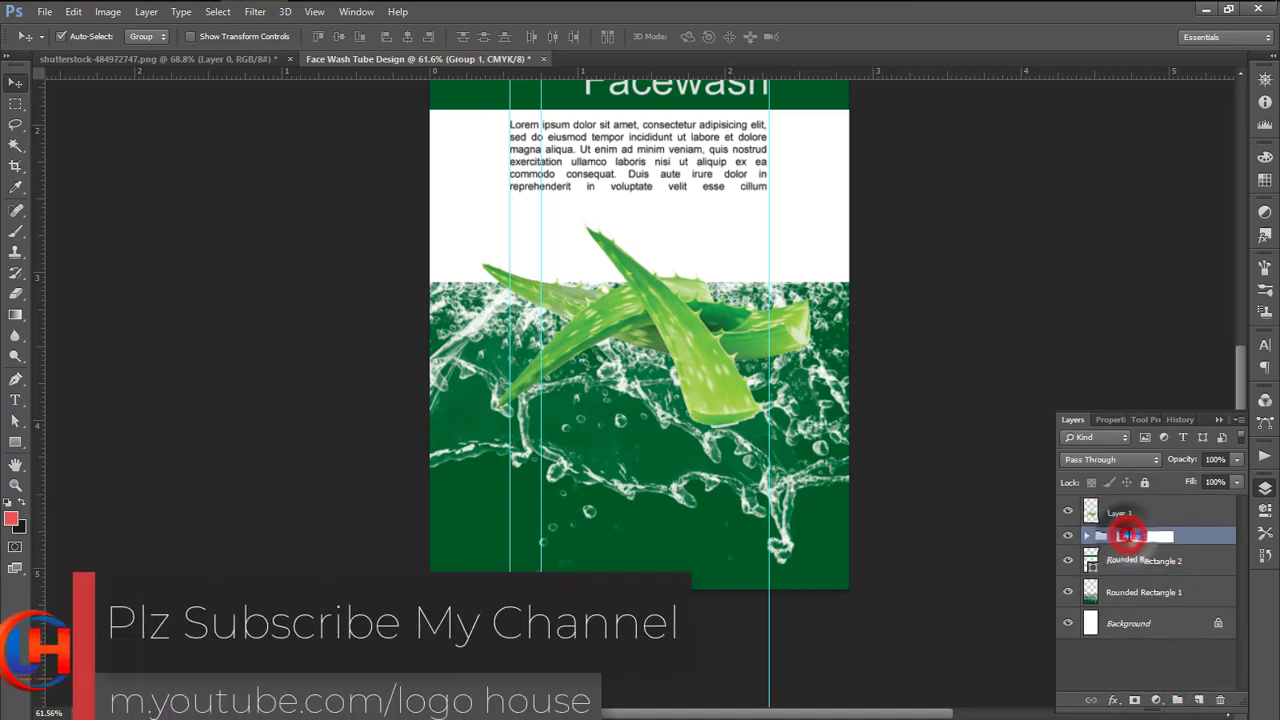
text(tex)
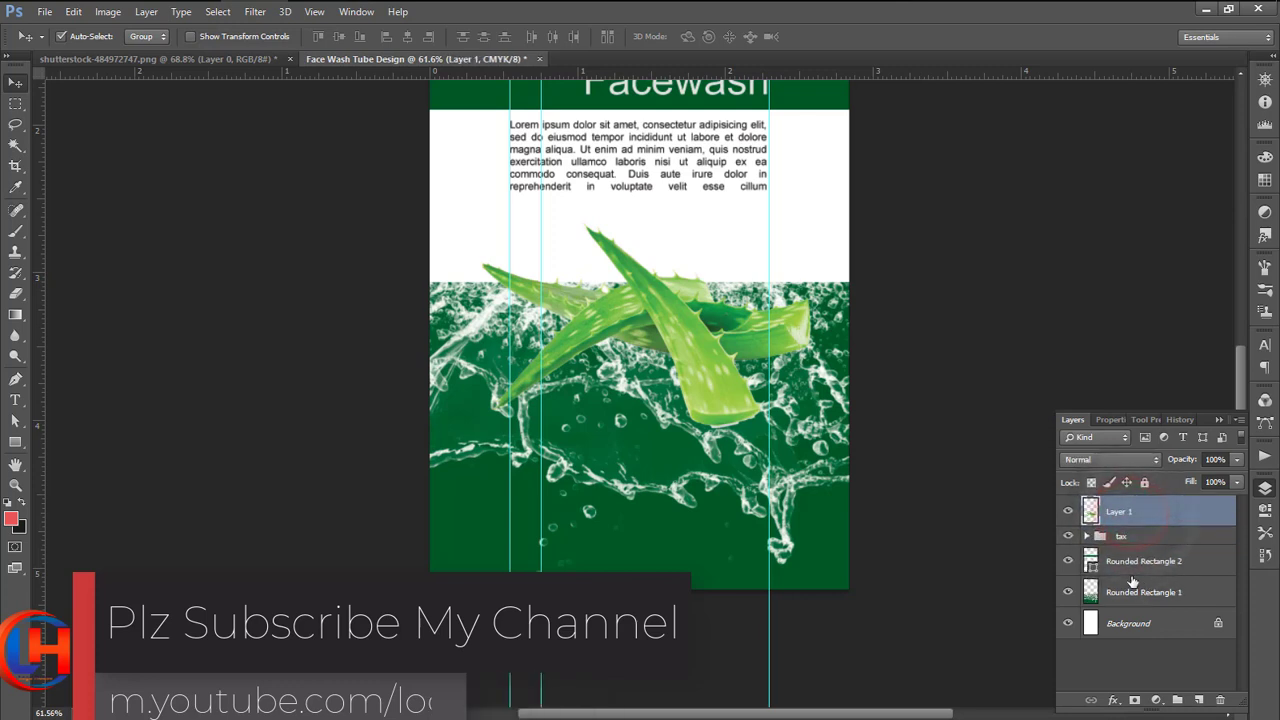
Add a text line near the bottom of the label reading "Net weight: 75g", copied from the Notepad notes
click(1163, 655)
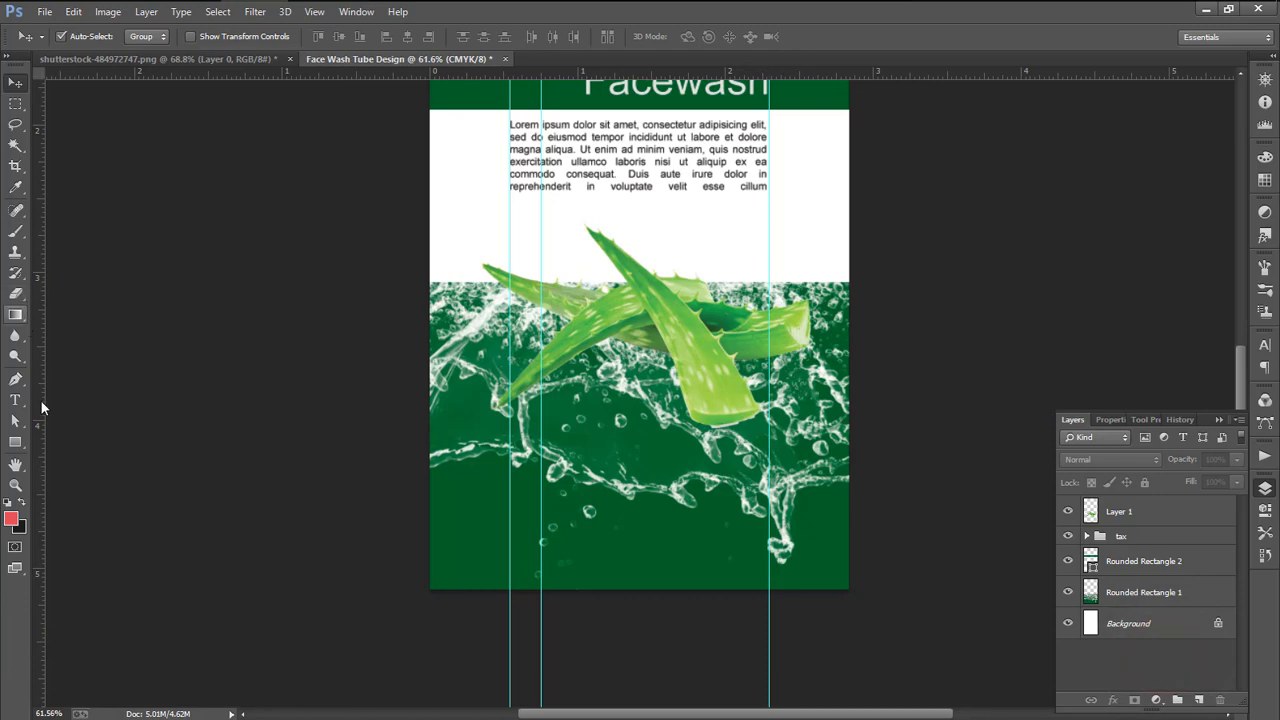
click(25, 402)
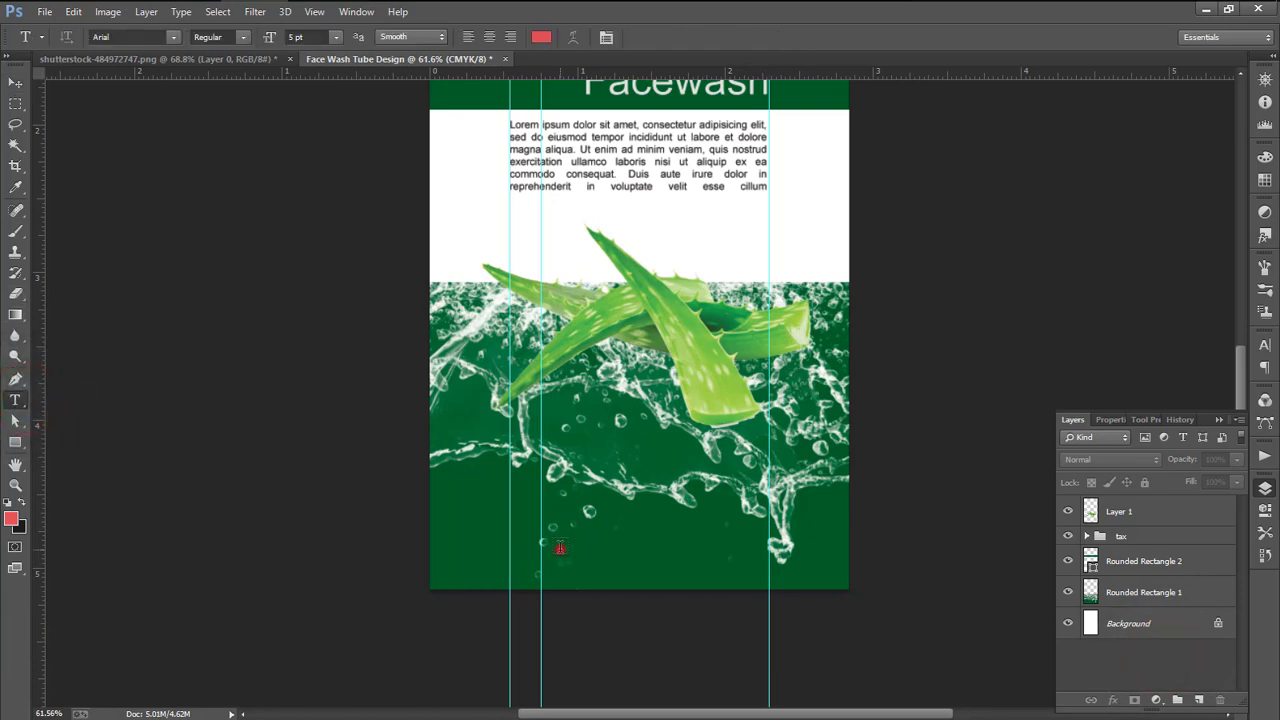
click(560, 548)
click(1010, 11)
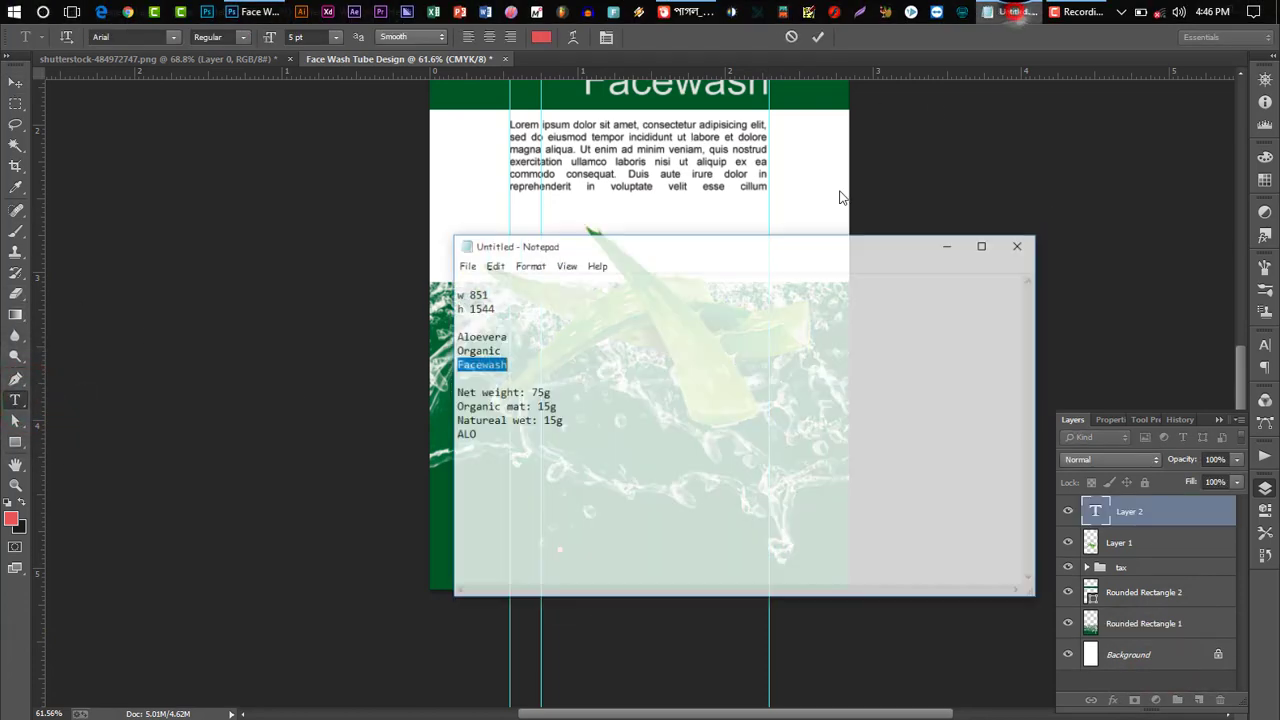
drag(528, 411, 428, 411)
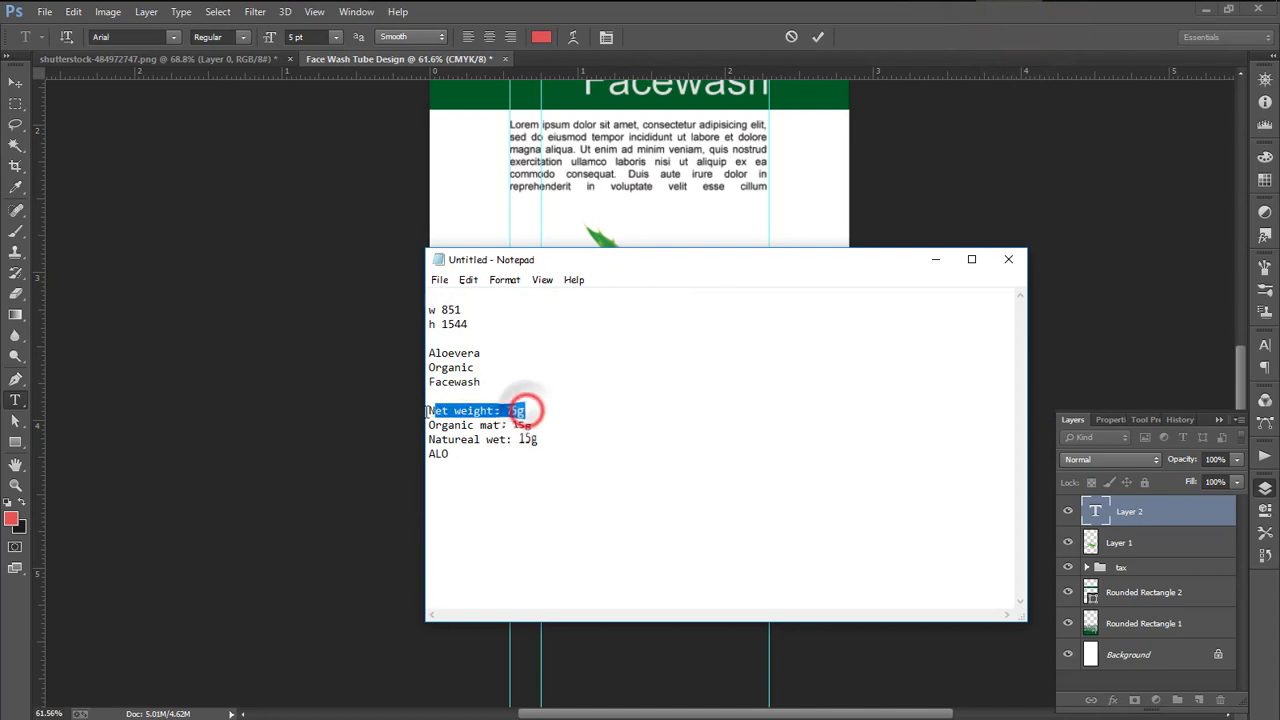
right_click(430, 410)
click(481, 458)
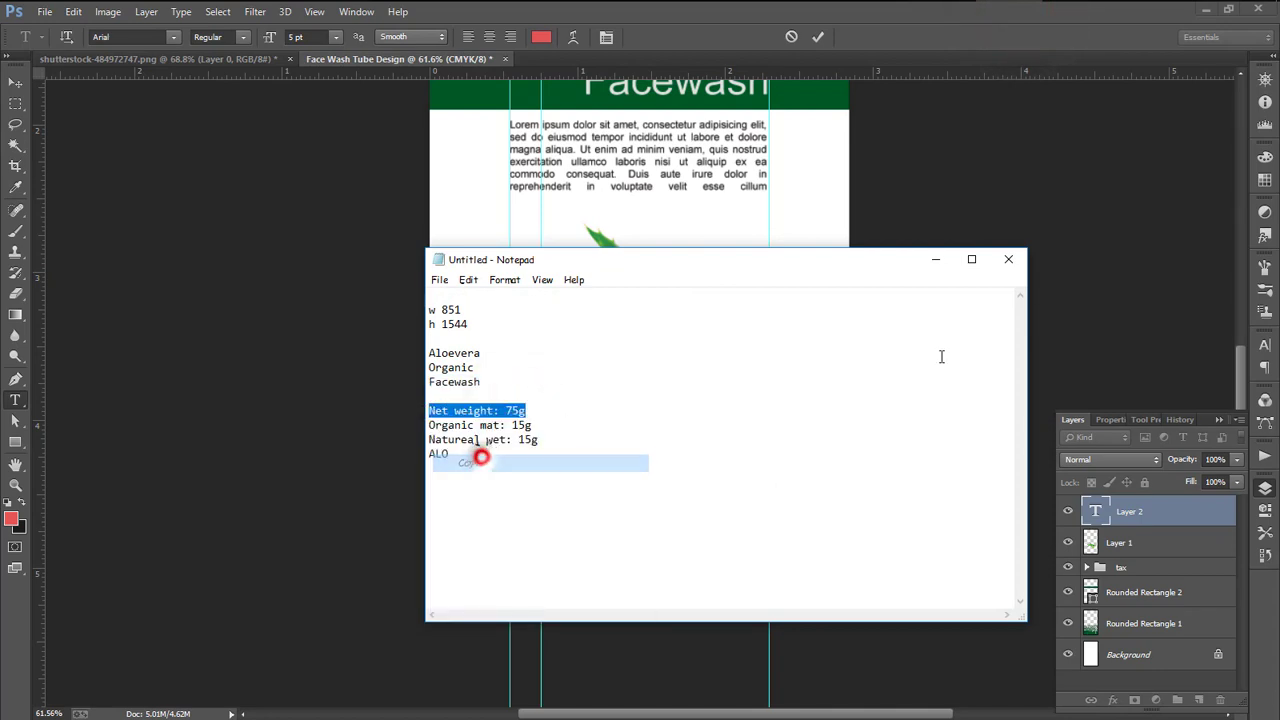
click(933, 259)
right_click(560, 546)
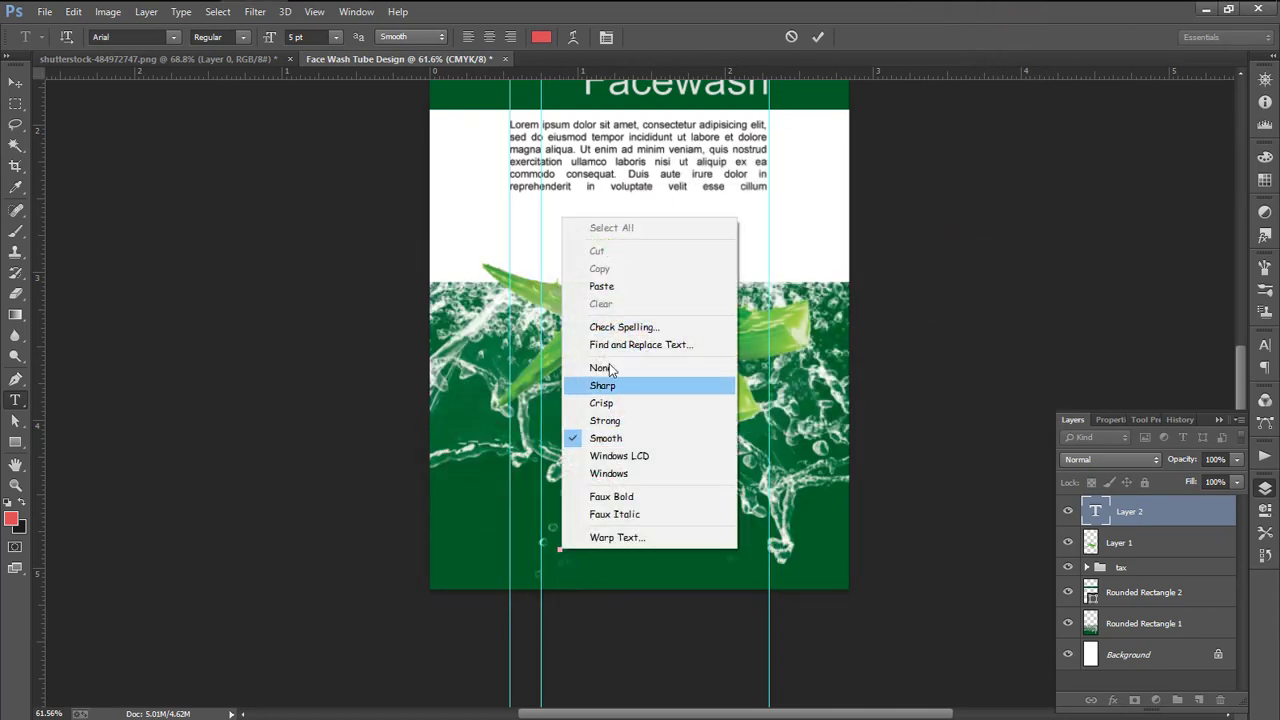
click(606, 289)
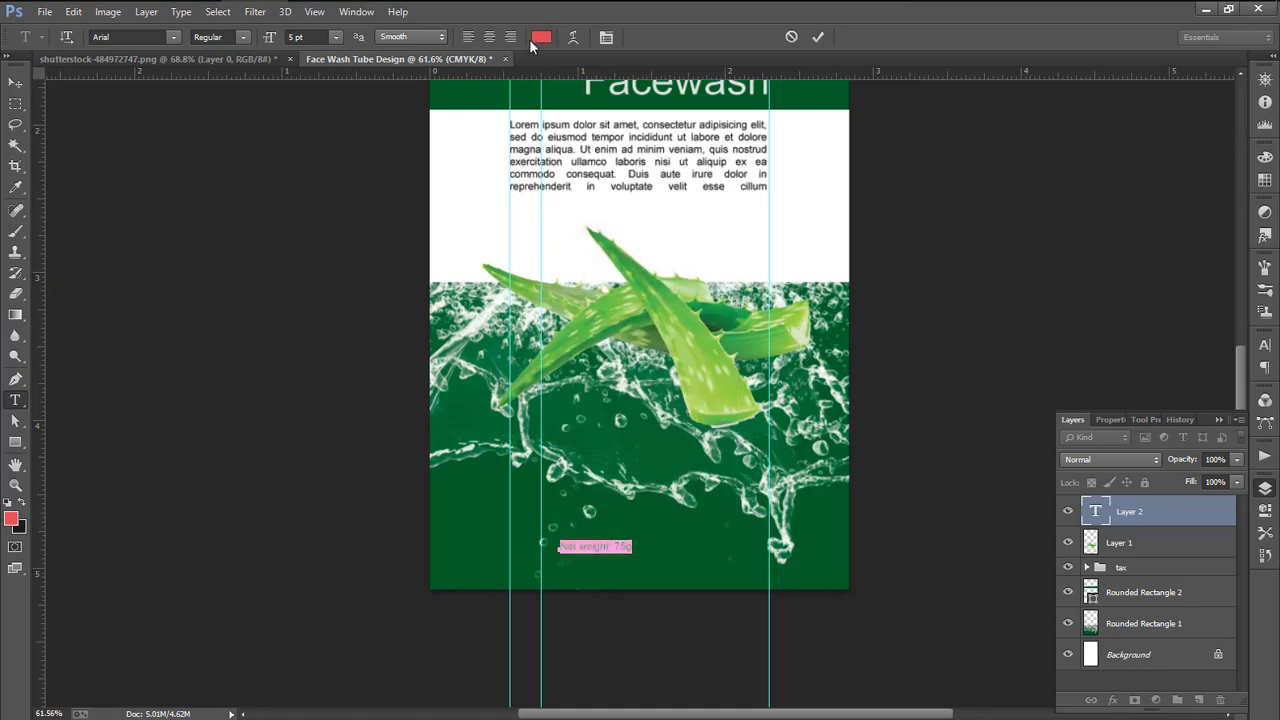
Change the color of the "Net weight: 75g" text to a very light grey
click(533, 41)
mouse_move(848, 311)
mouse_down()
mouse_move(823, 384)
mouse_move(823, 350)
mouse_up()
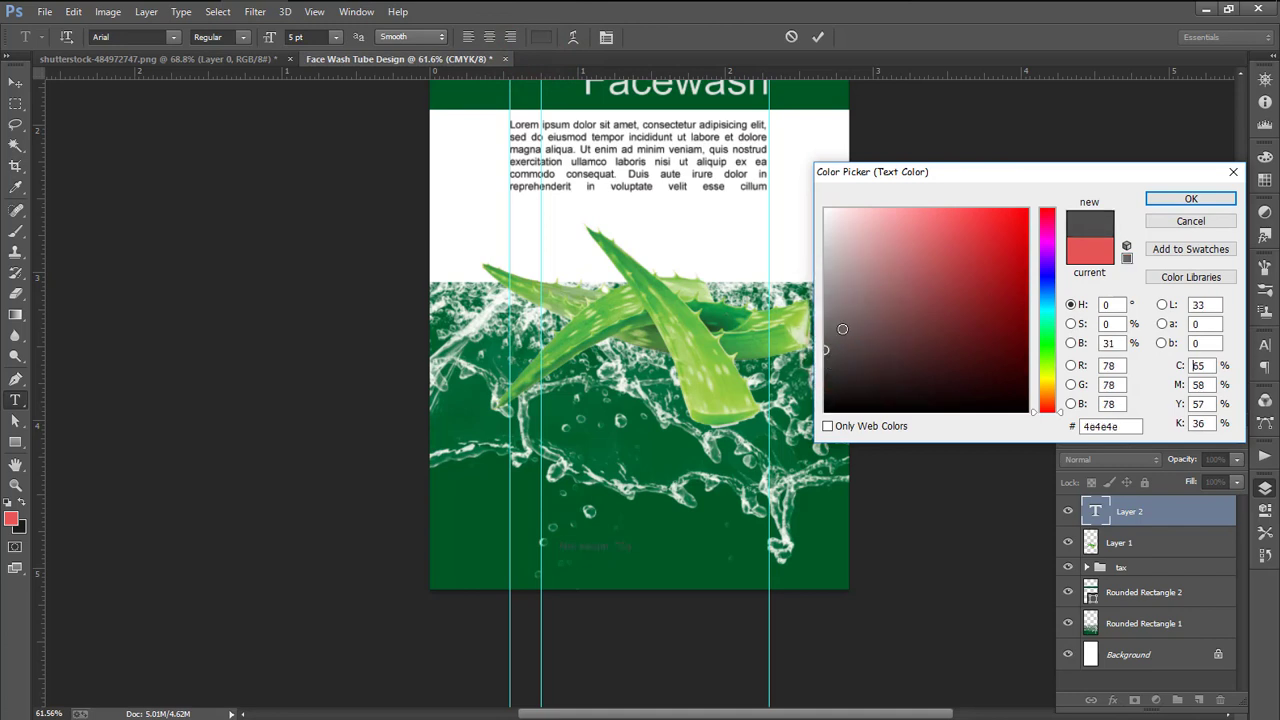
drag(818, 260, 826, 245)
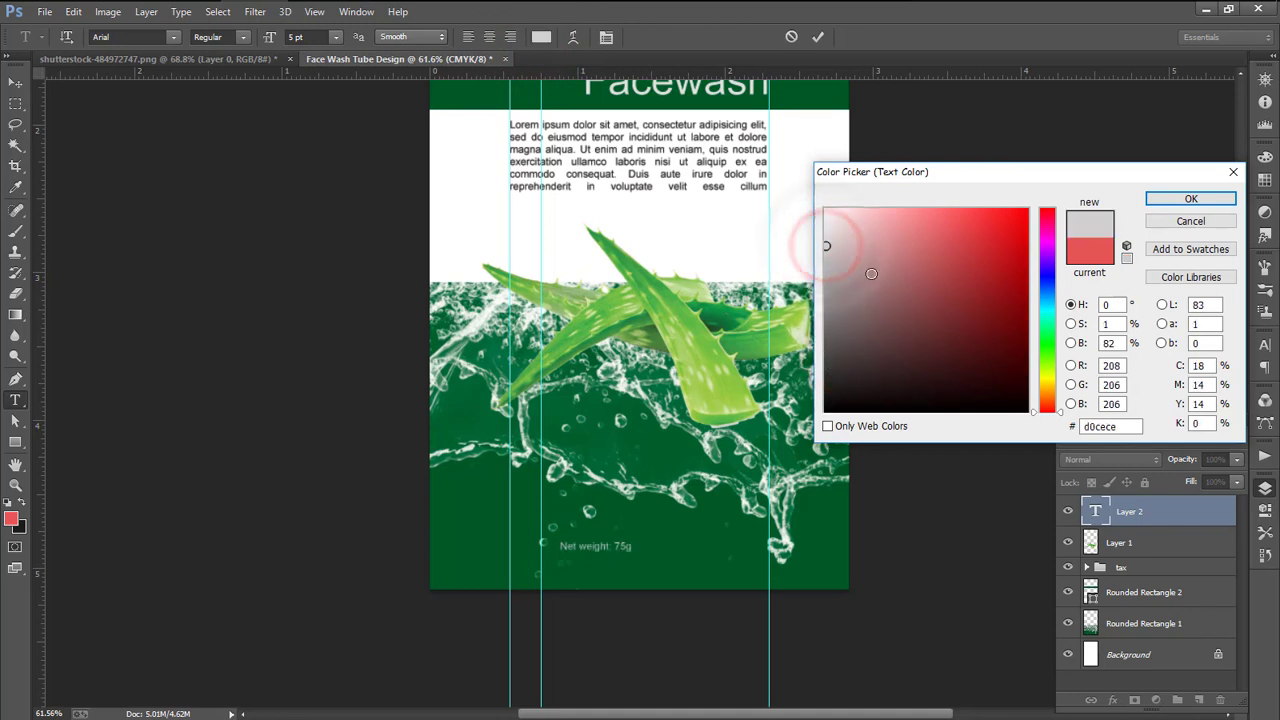
click(822, 410)
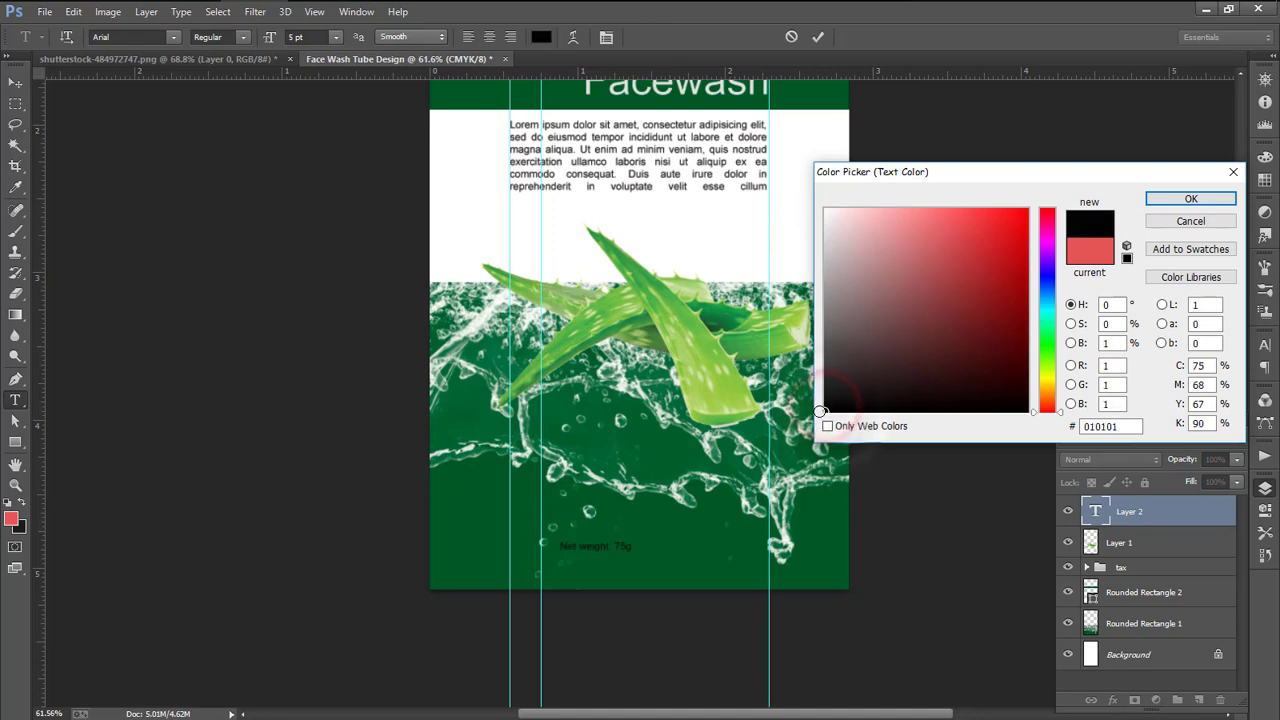
drag(831, 385, 822, 403)
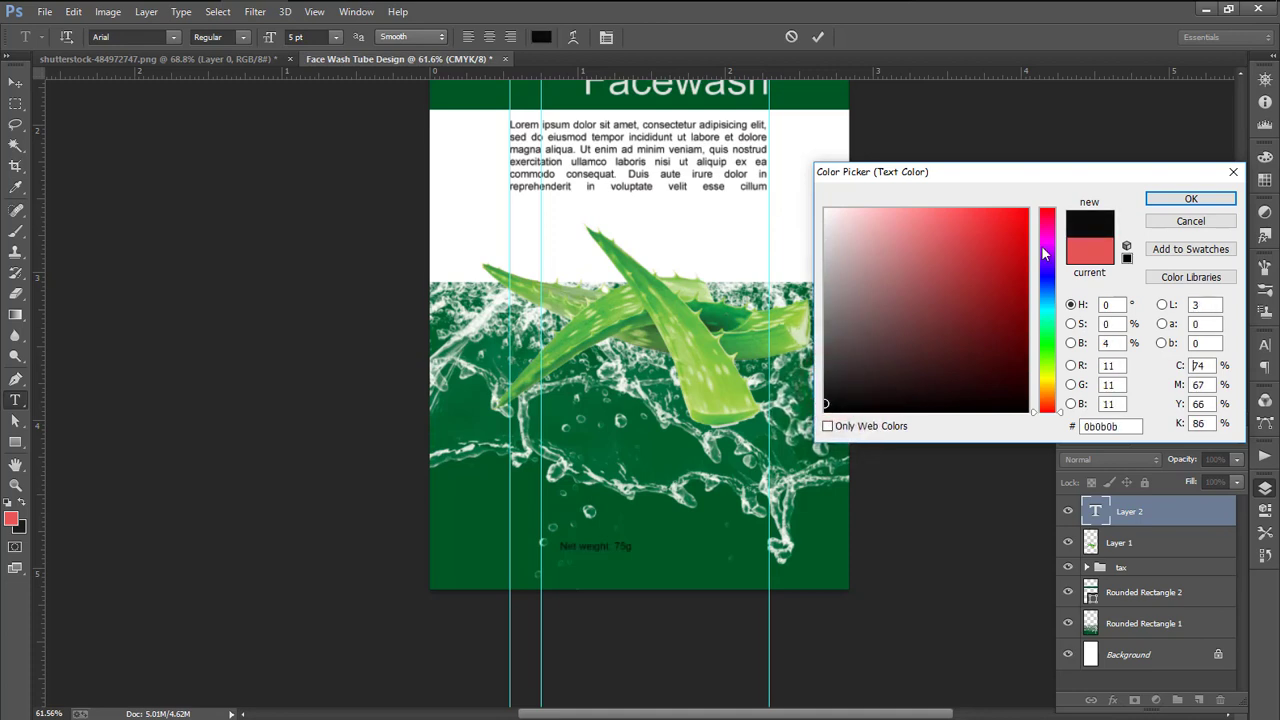
click(827, 255)
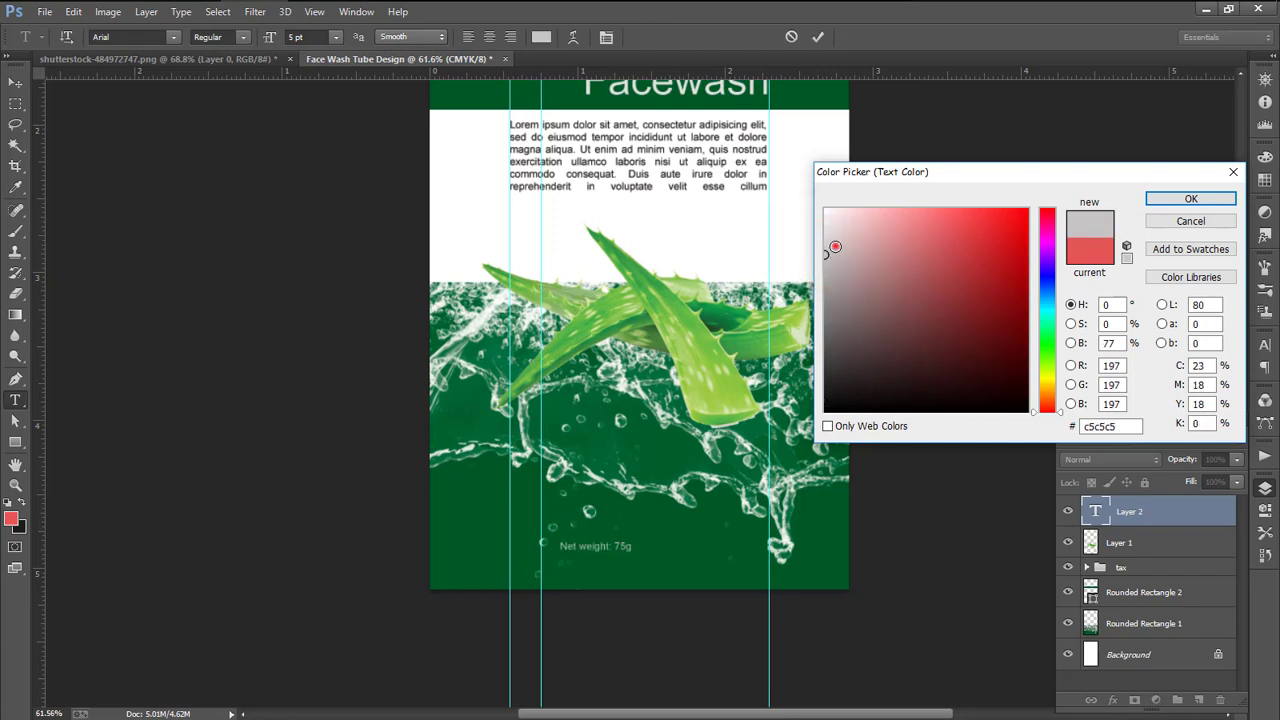
click(827, 228)
click(1190, 198)
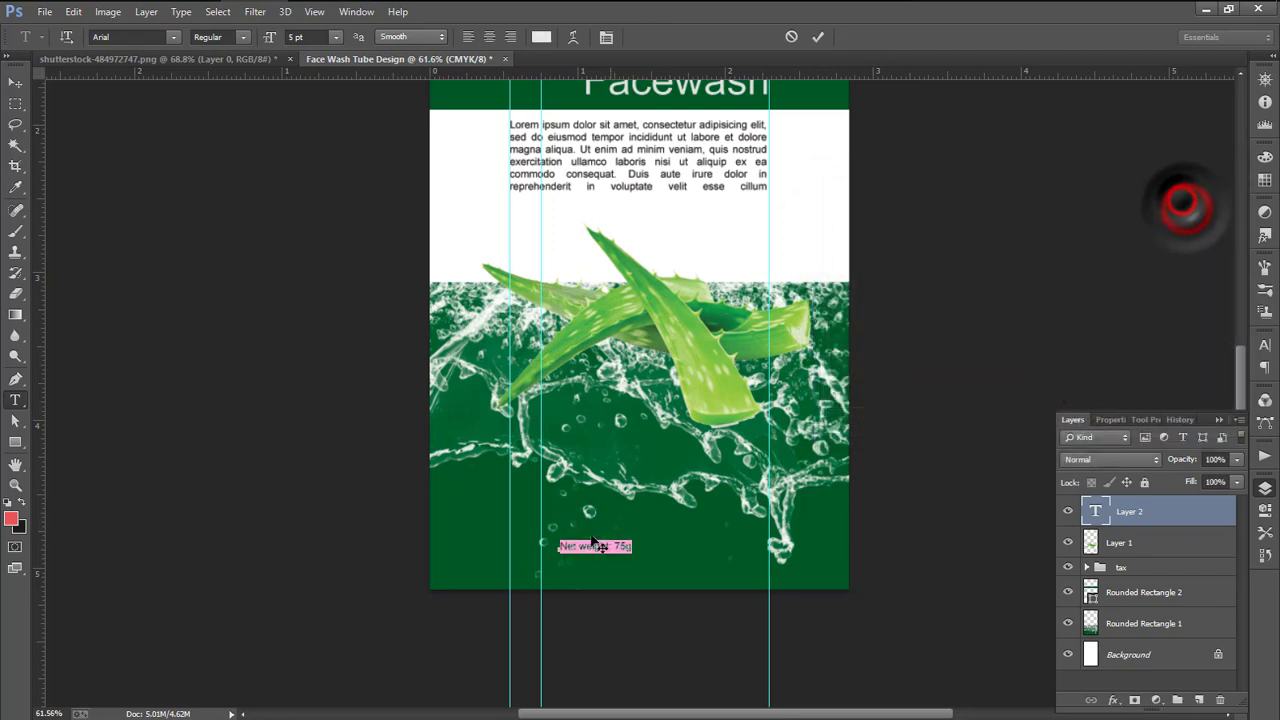
Move the "Net weight: 75g" text toward the label's lower right and duplicate it directly below
click(15, 82)
drag(624, 553, 709, 518)
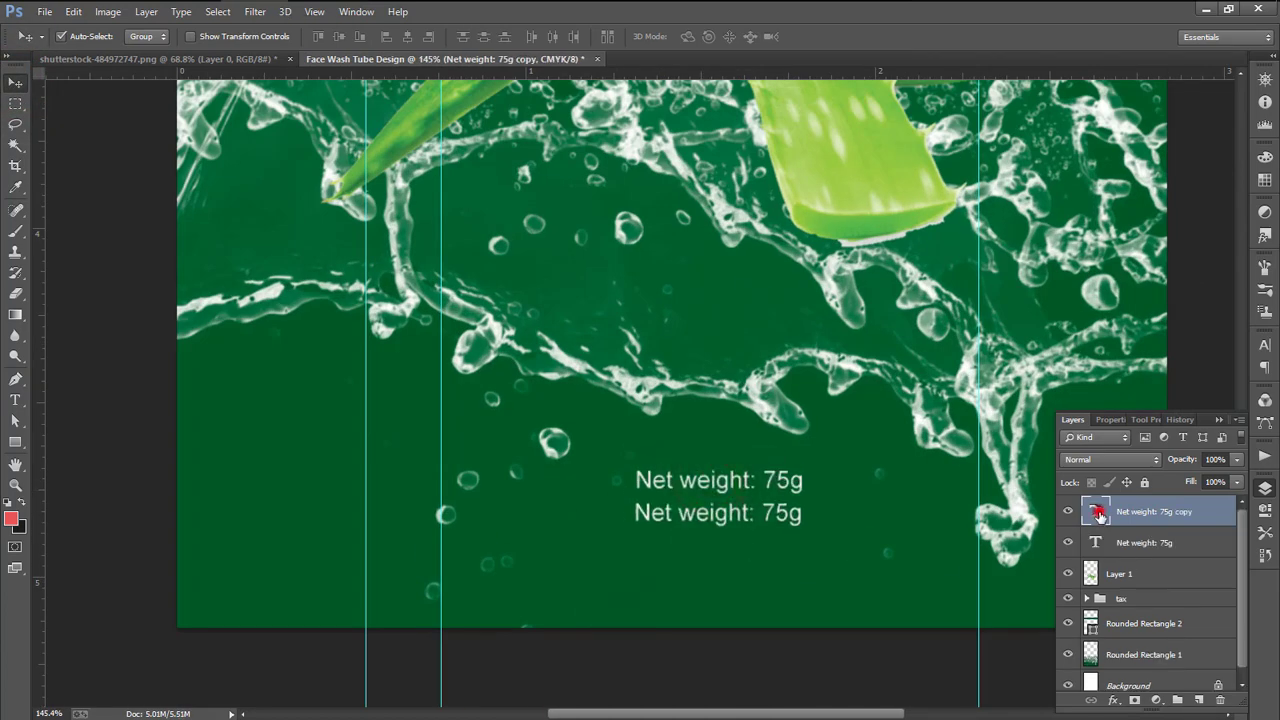
Replace the duplicated weight line's text with "Organic mat: 15g", copied from the Notepad notes
double_click(1096, 512)
click(1005, 11)
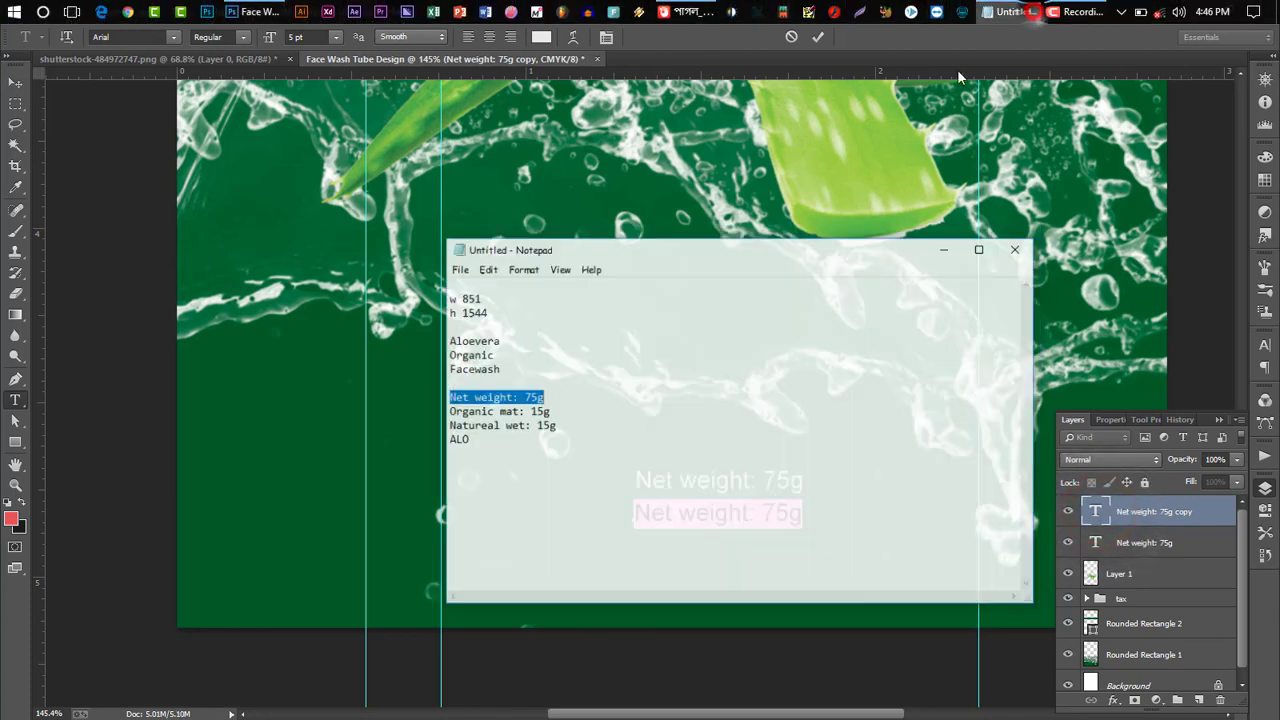
drag(542, 428, 431, 429)
right_click(447, 430)
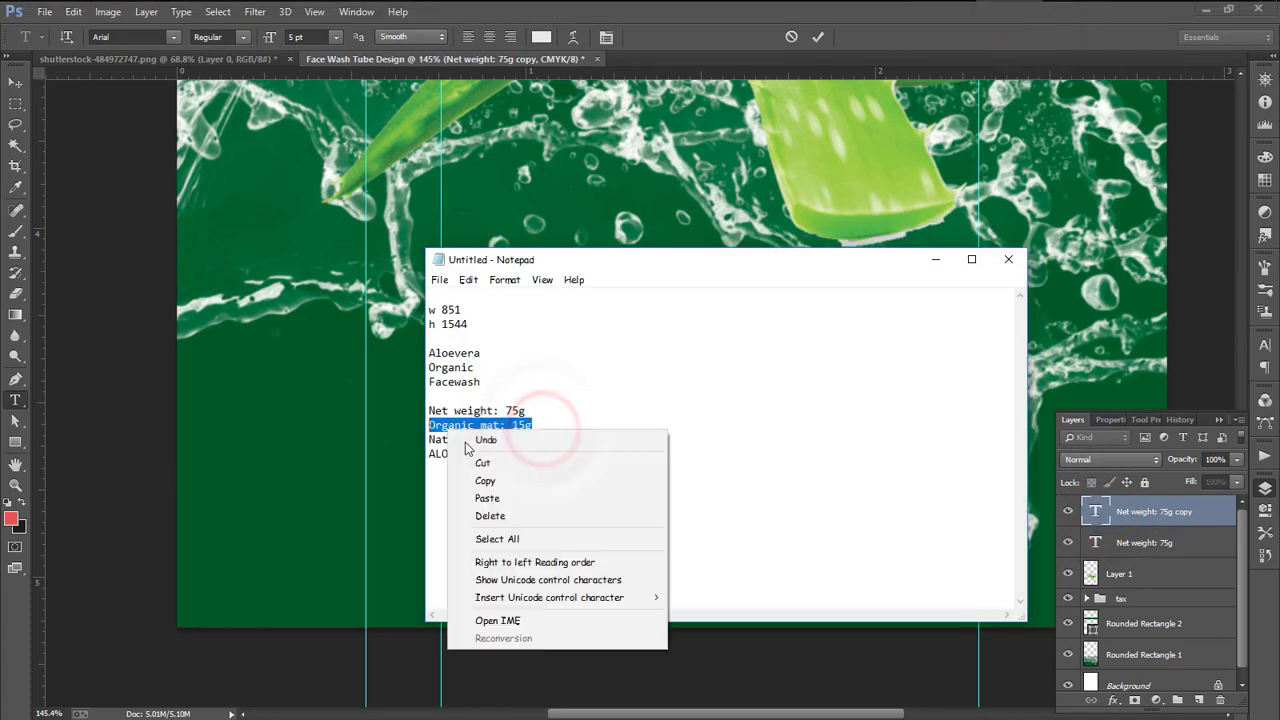
click(485, 481)
click(936, 259)
right_click(708, 512)
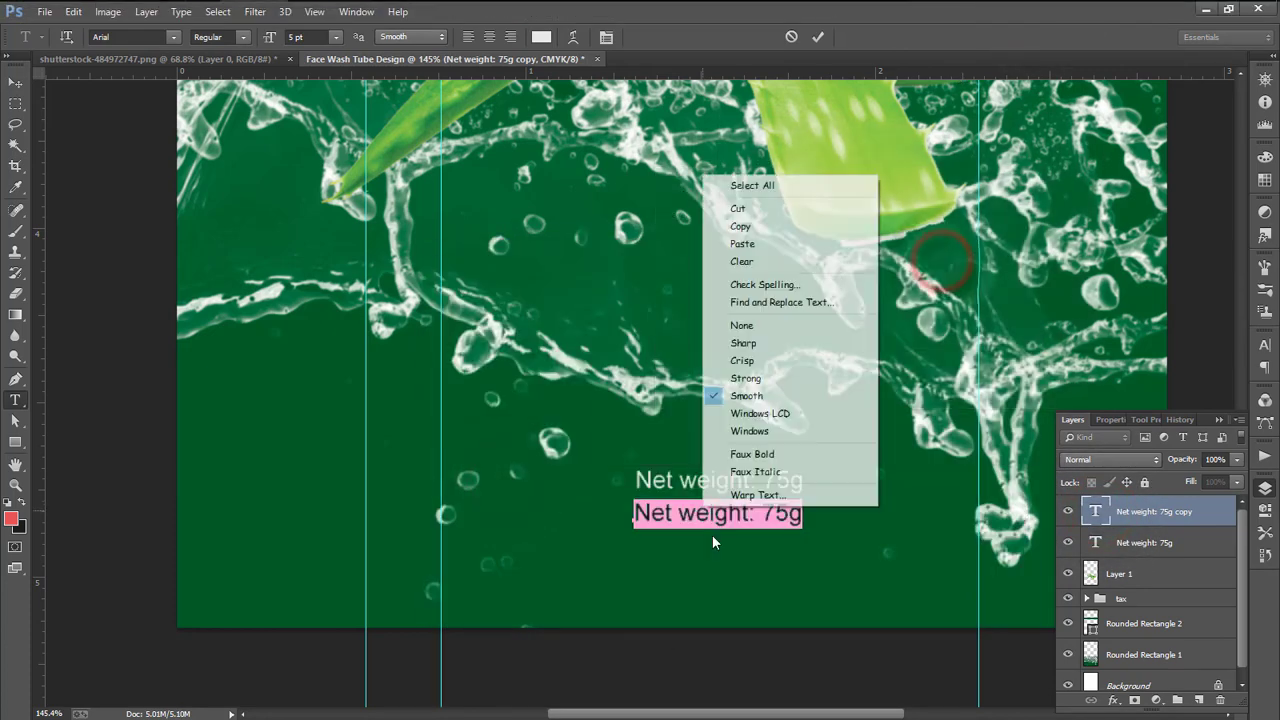
click(742, 243)
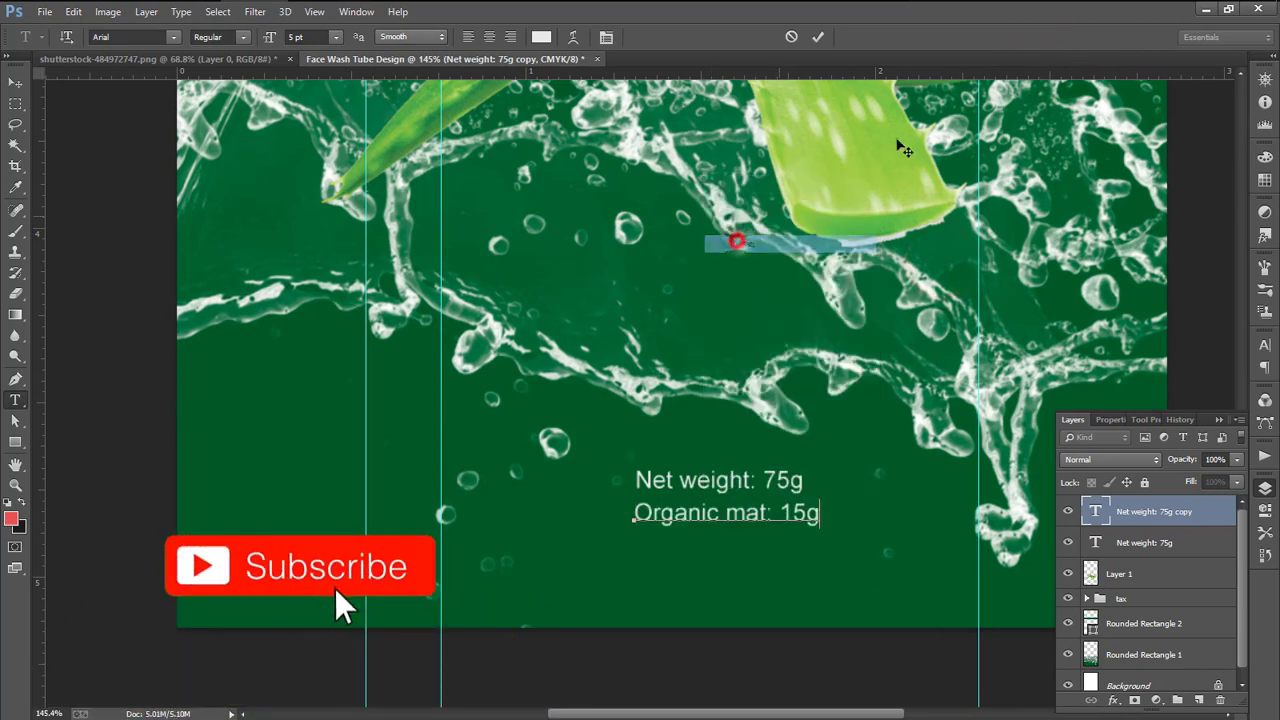
click(817, 38)
Duplicate the "Organic mat: 15g" line directly below and replace its text with "Natureal wet: 15g" from the Notepad notes
key(v)
drag(738, 519, 742, 551)
double_click(1095, 511)
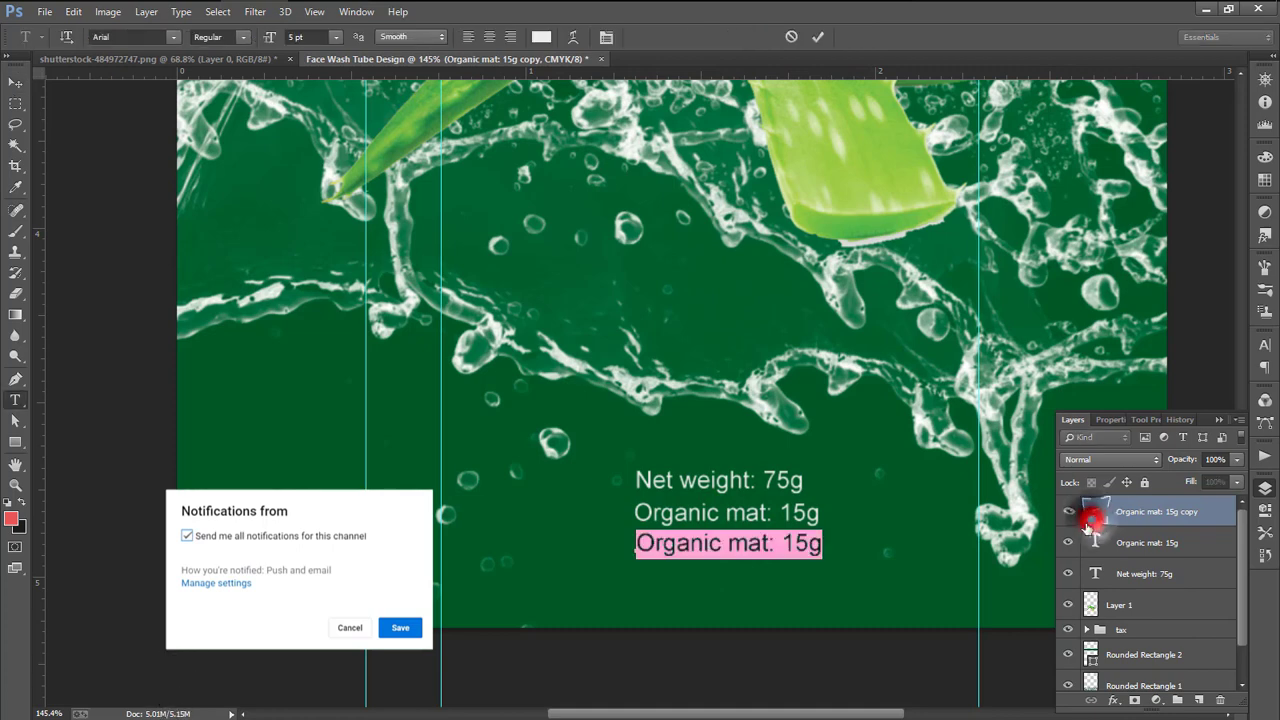
click(1012, 8)
drag(548, 440, 466, 445)
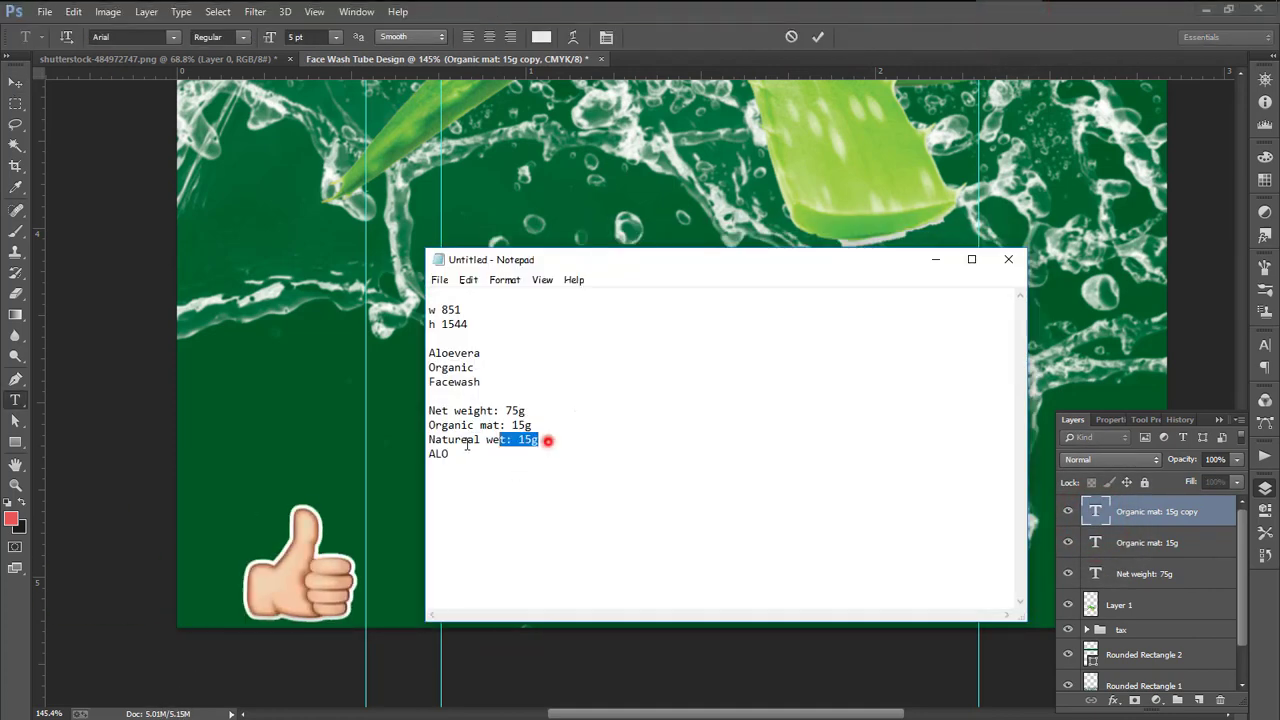
right_click(430, 446)
click(477, 494)
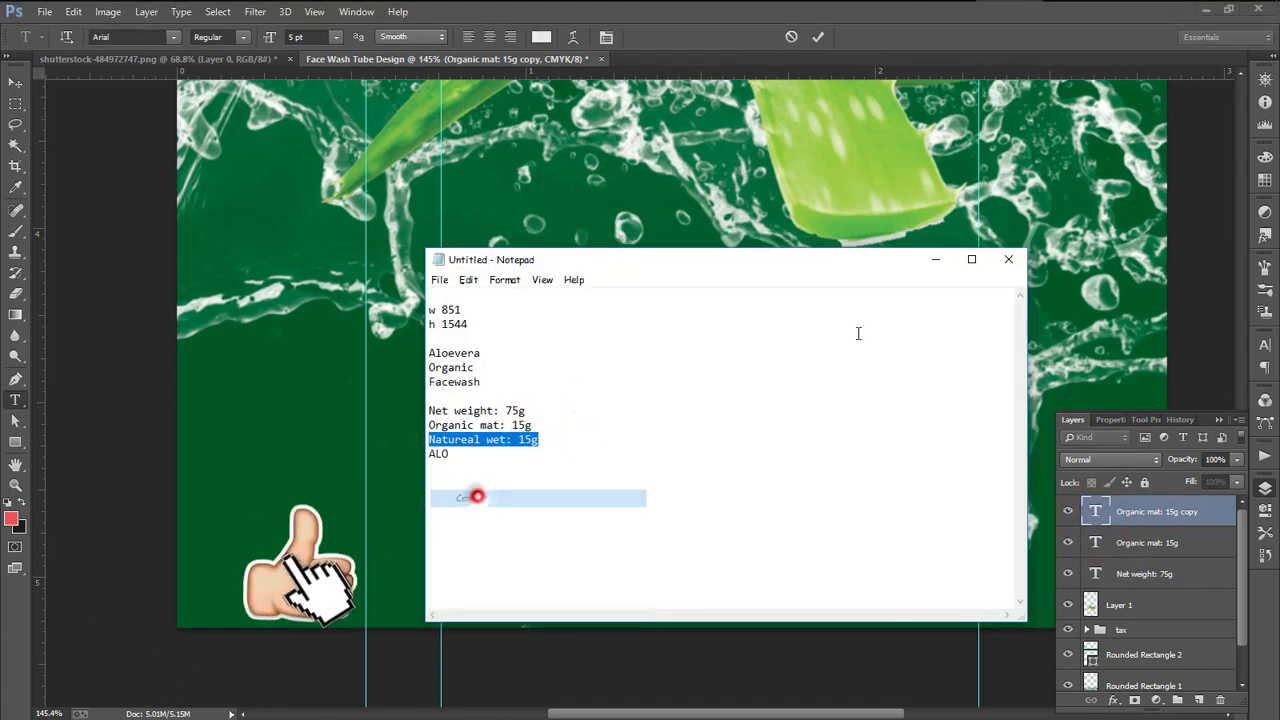
click(935, 259)
right_click(673, 213)
click(737, 284)
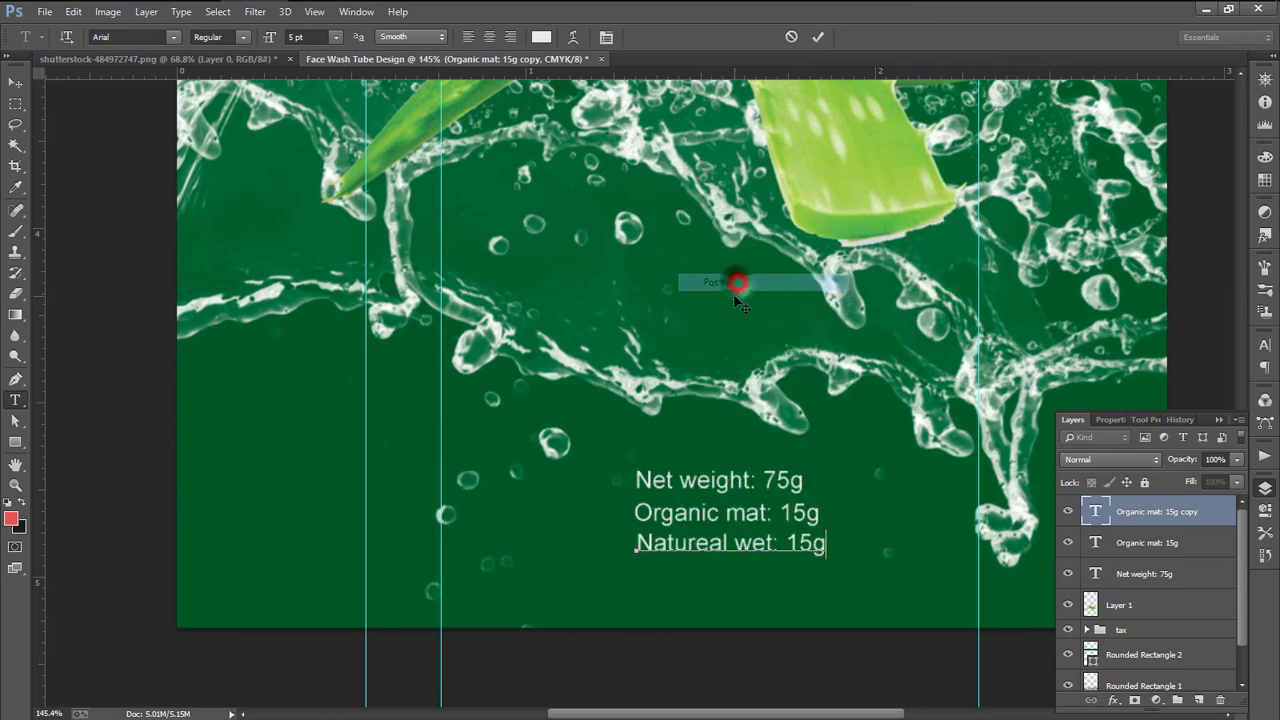
click(818, 36)
Duplicate the "Natureal wet: 15g" text, change the copy to "75g" and place it near the label's lower left
key(v)
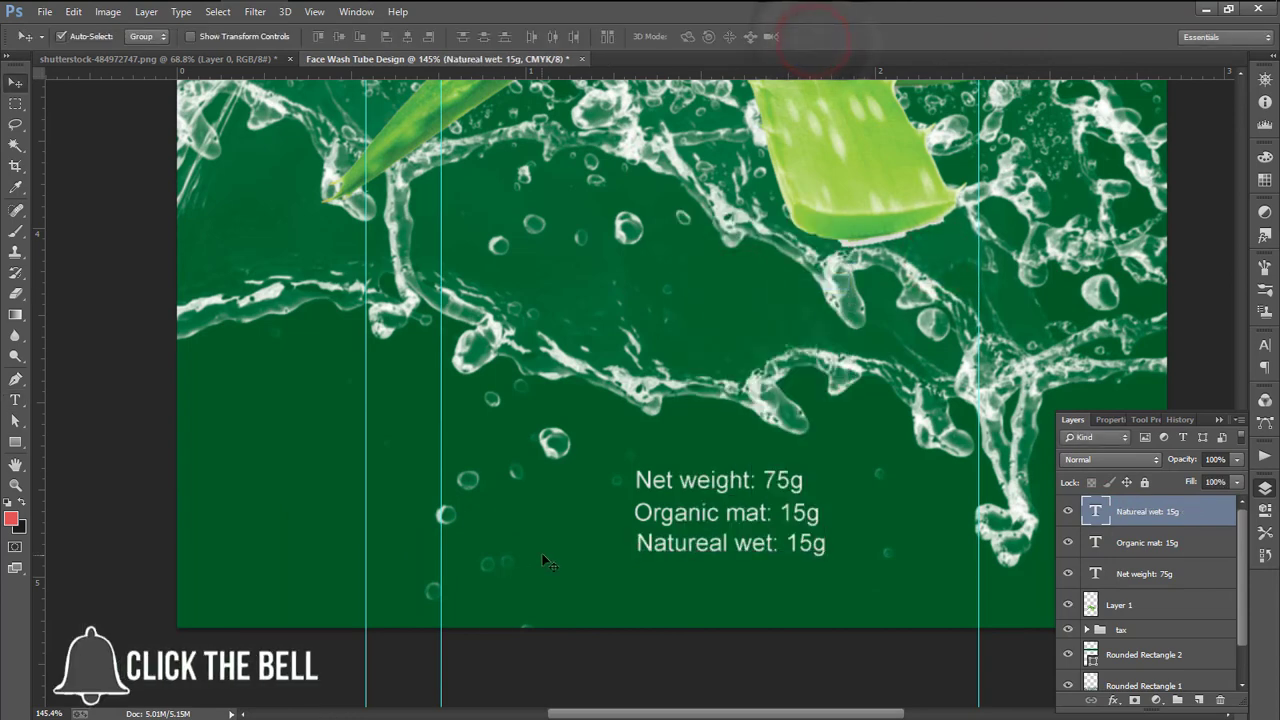
drag(686, 553, 502, 518)
double_click(1097, 511)
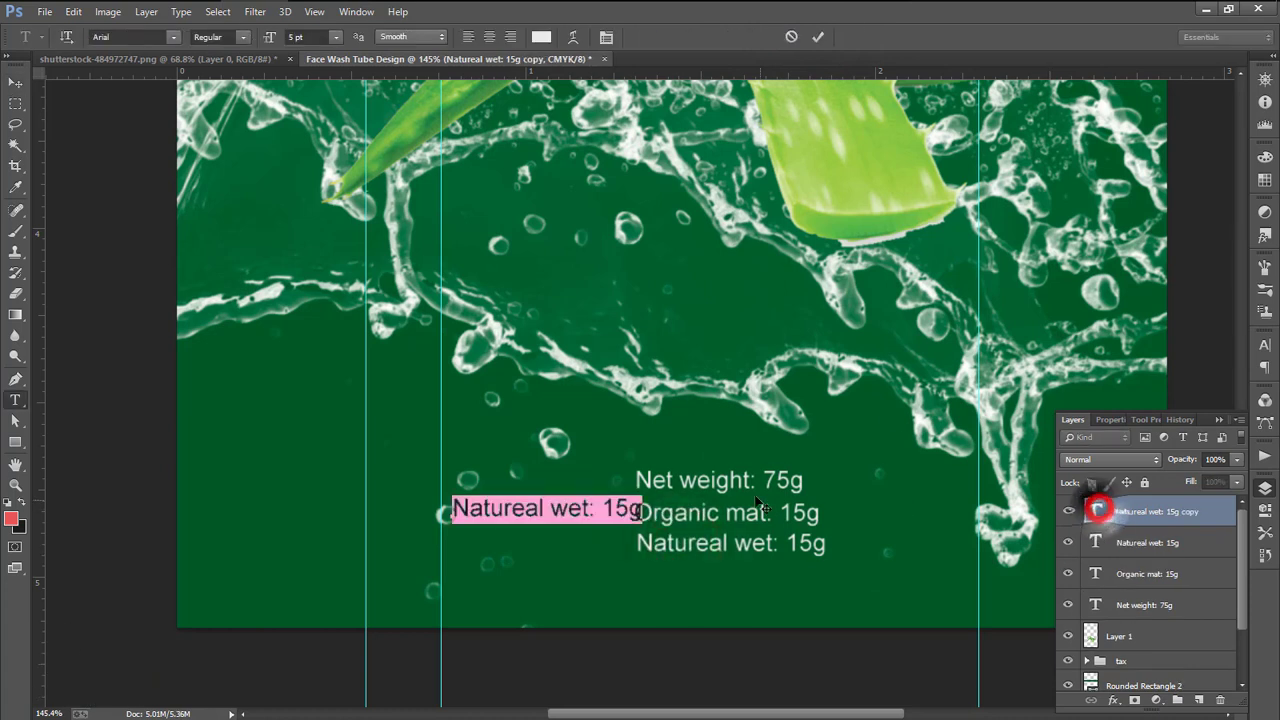
text(7)
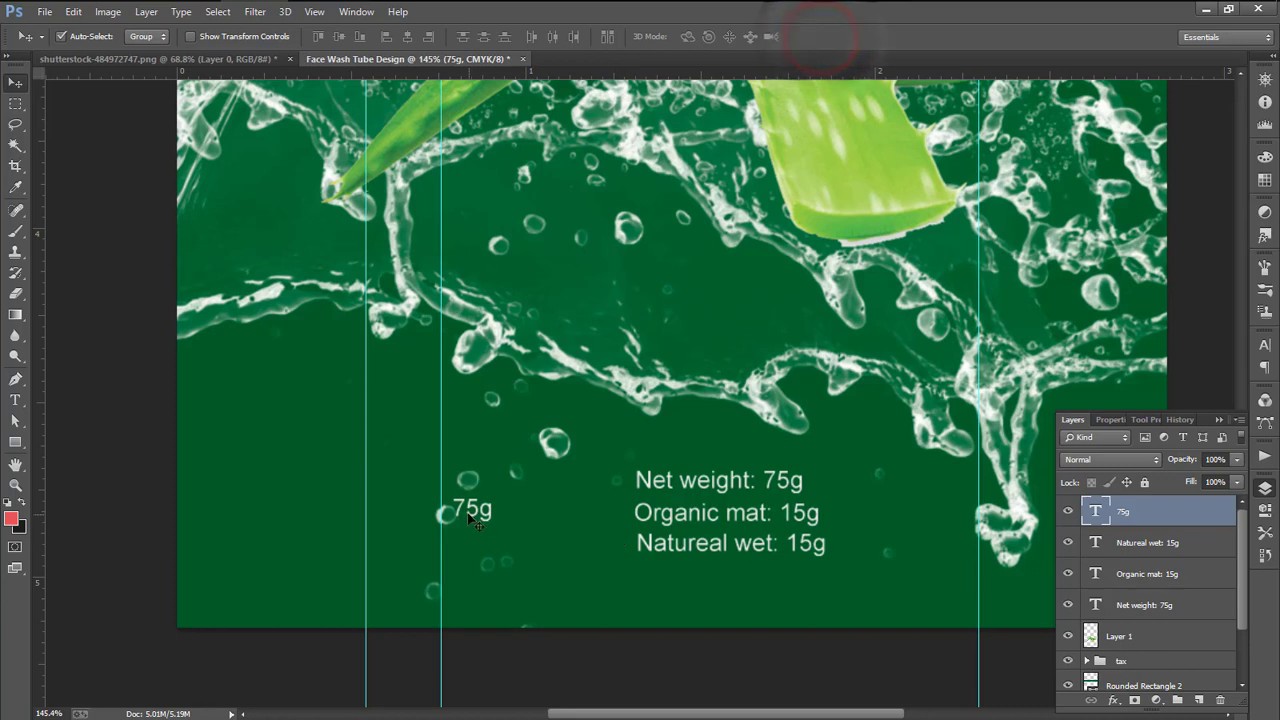
drag(475, 511, 420, 560)
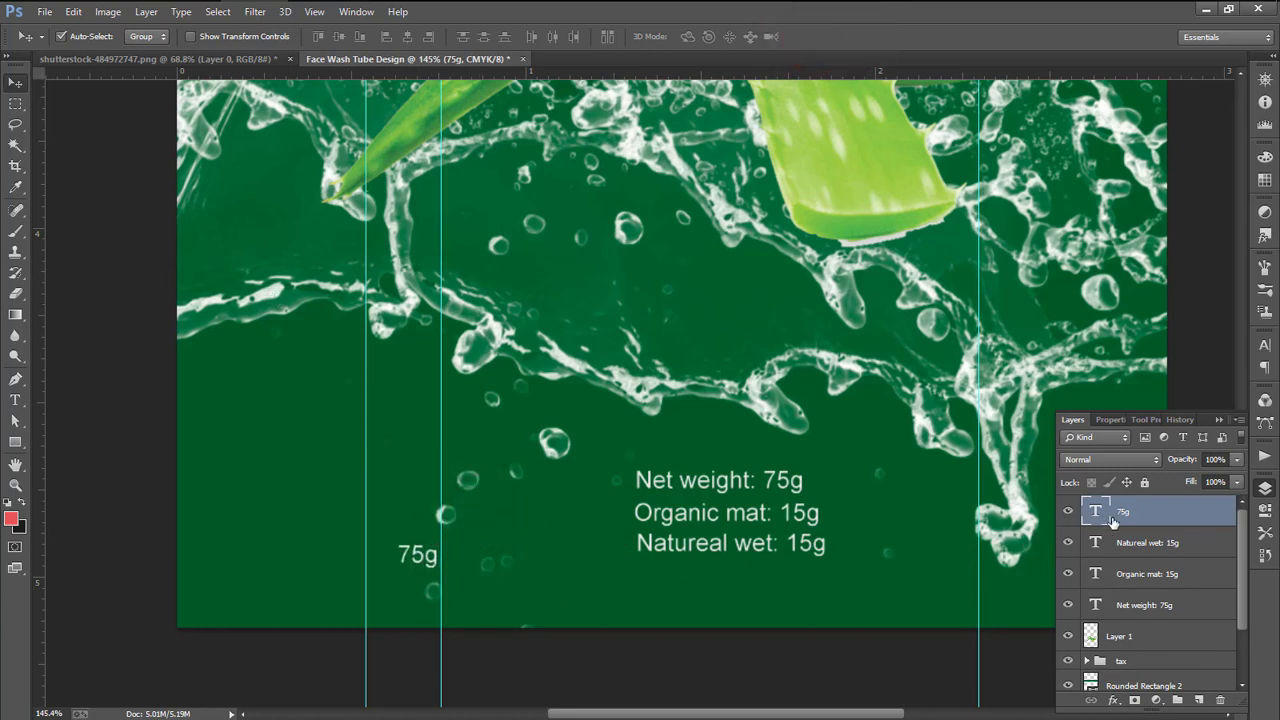
Duplicate the standalone "75g" text toward the weight lines and replace the copy's text with "ALO" from the Notepad notes
drag(415, 560, 537, 535)
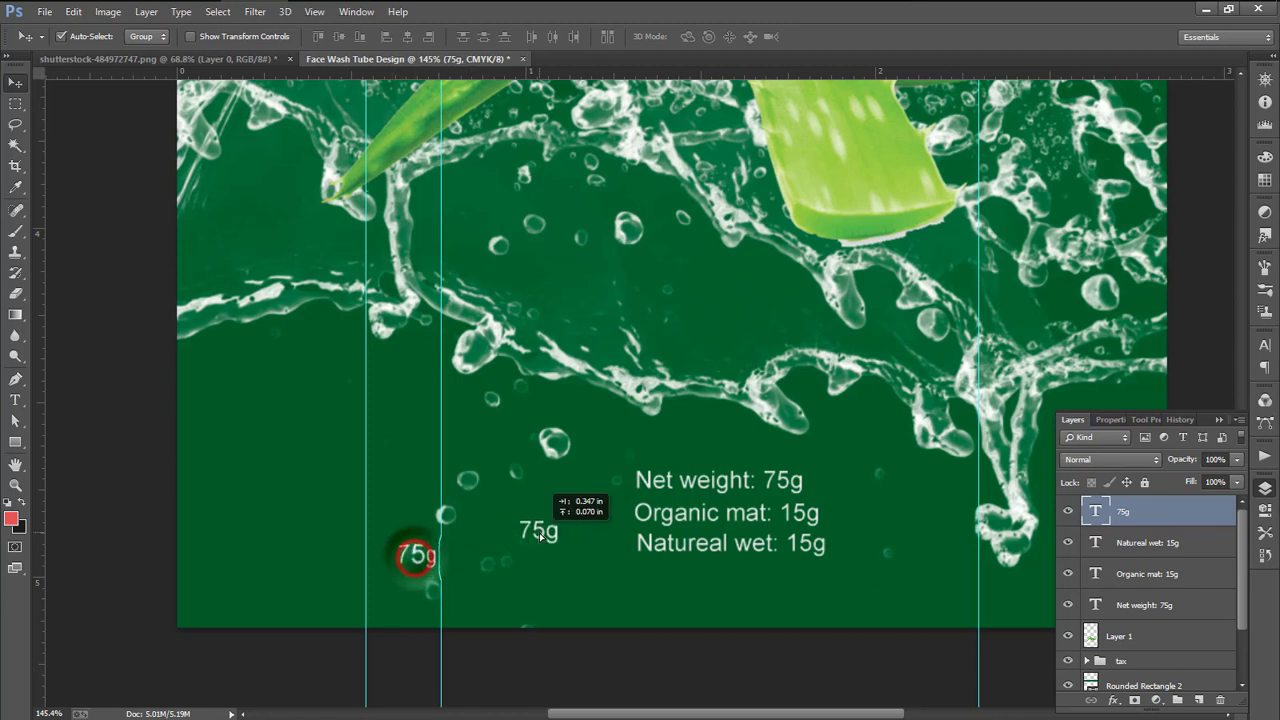
double_click(1095, 513)
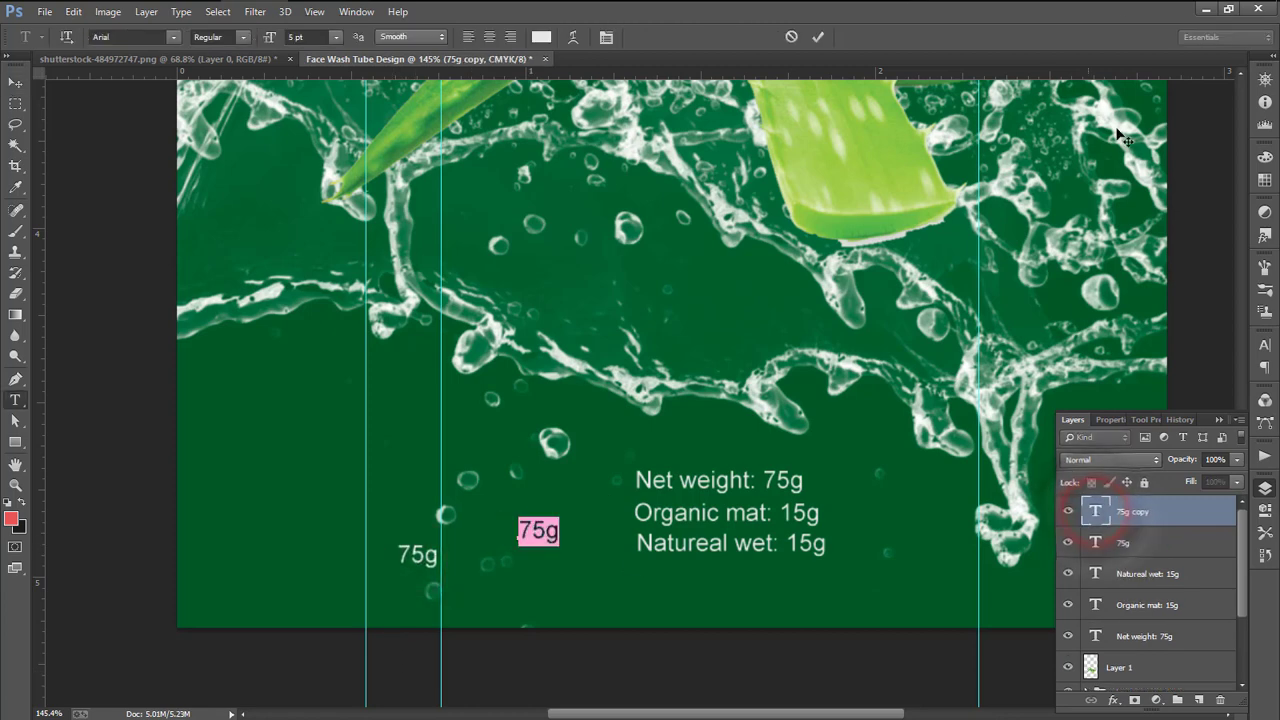
click(1008, 11)
double_click(450, 455)
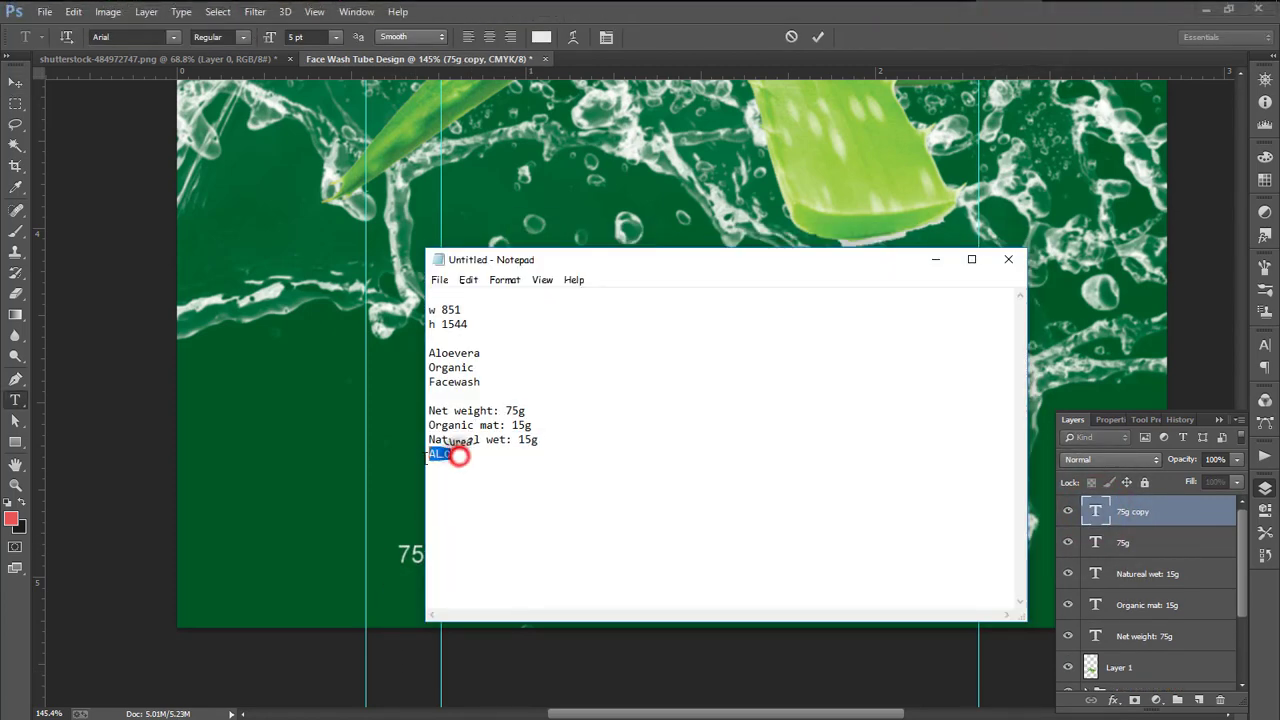
right_click(440, 458)
click(474, 509)
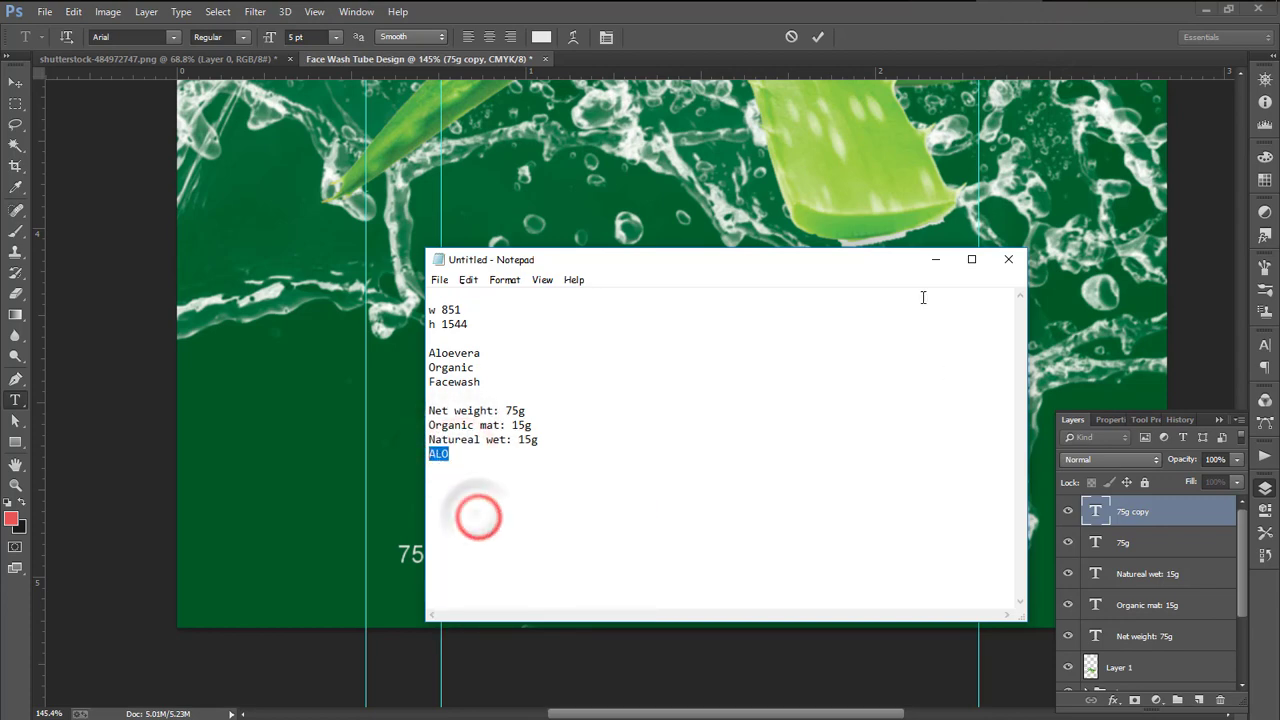
click(936, 259)
right_click(538, 530)
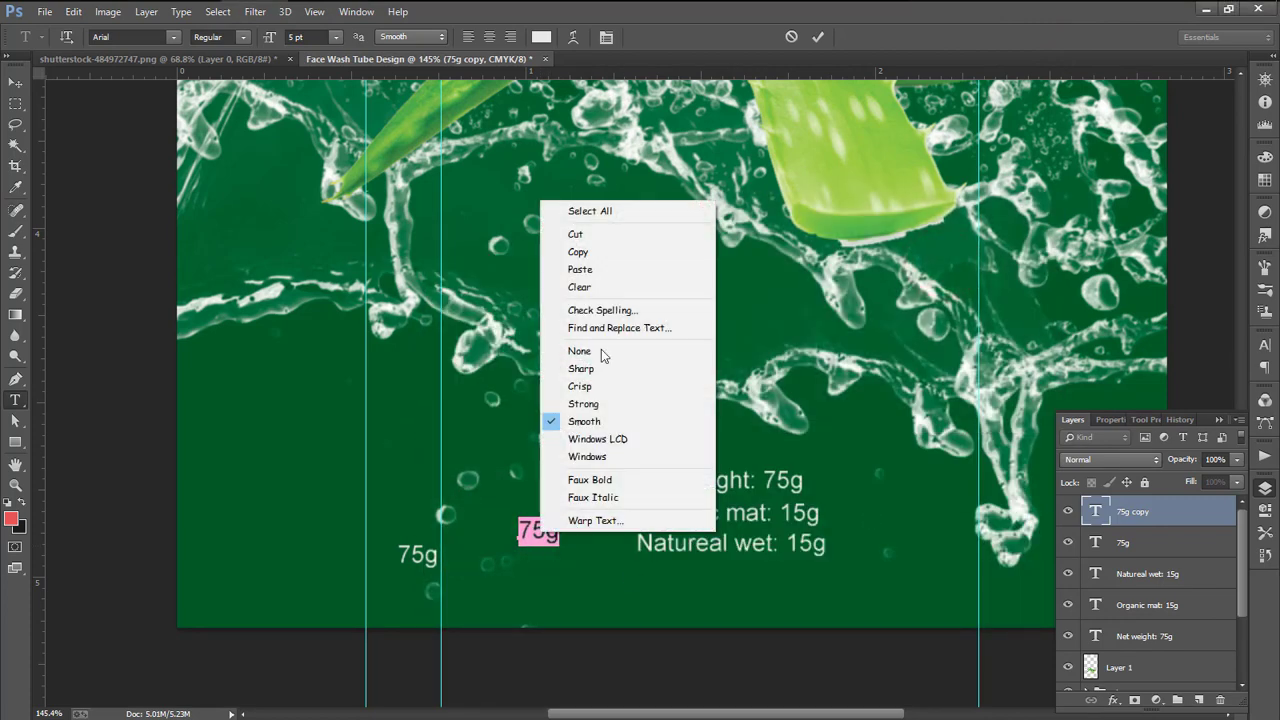
click(600, 272)
click(816, 37)
key(v)
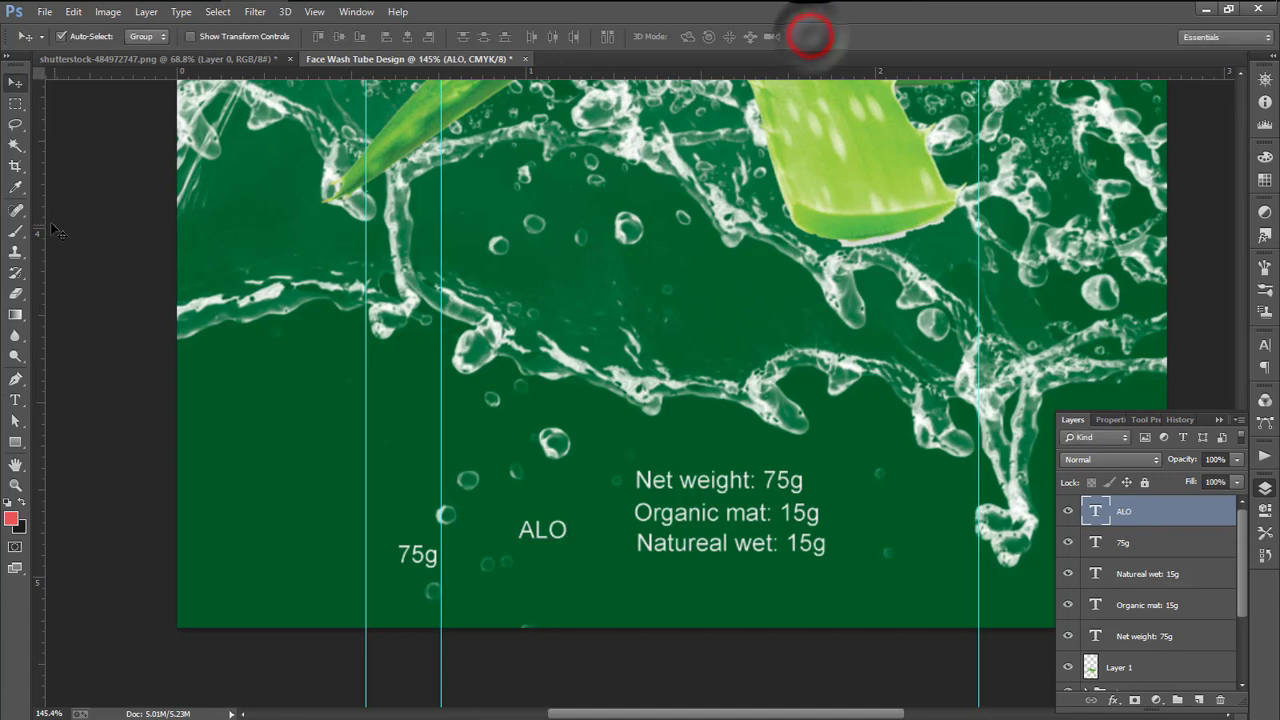
Draw a leaf custom shape about 37 by 34 px above the "ALO" text
click(16, 472)
click(16, 443)
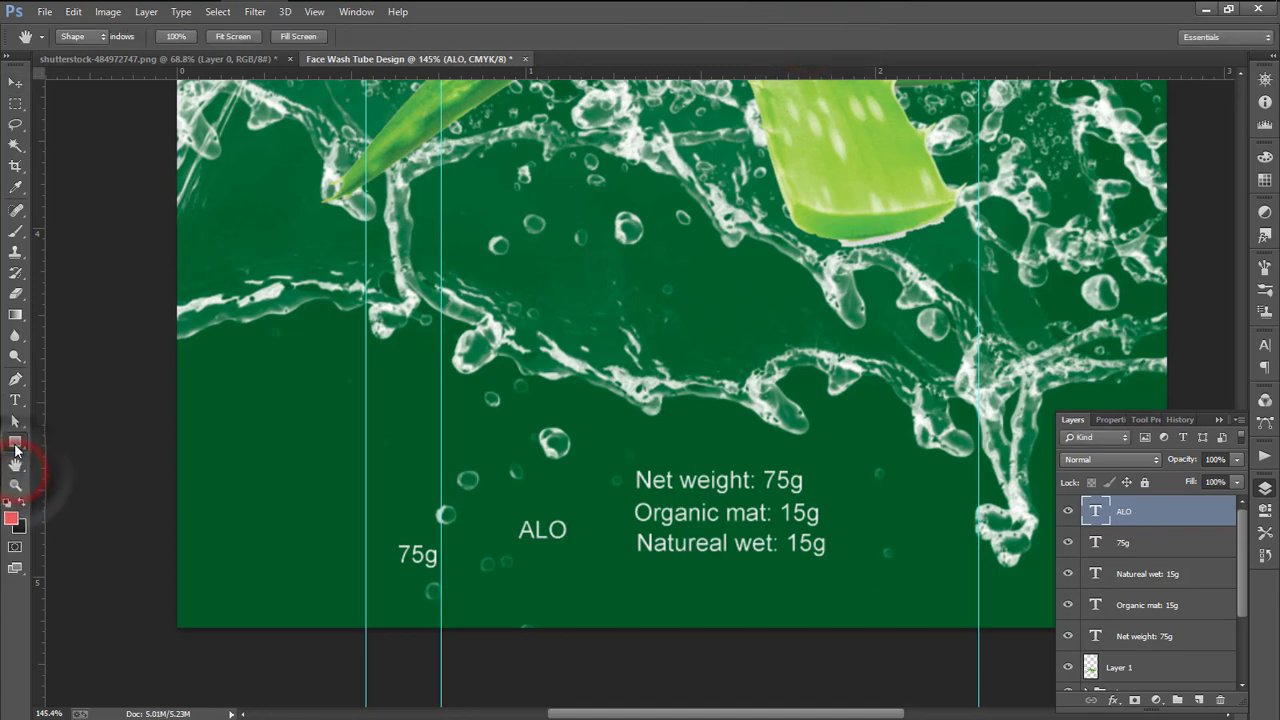
click(70, 514)
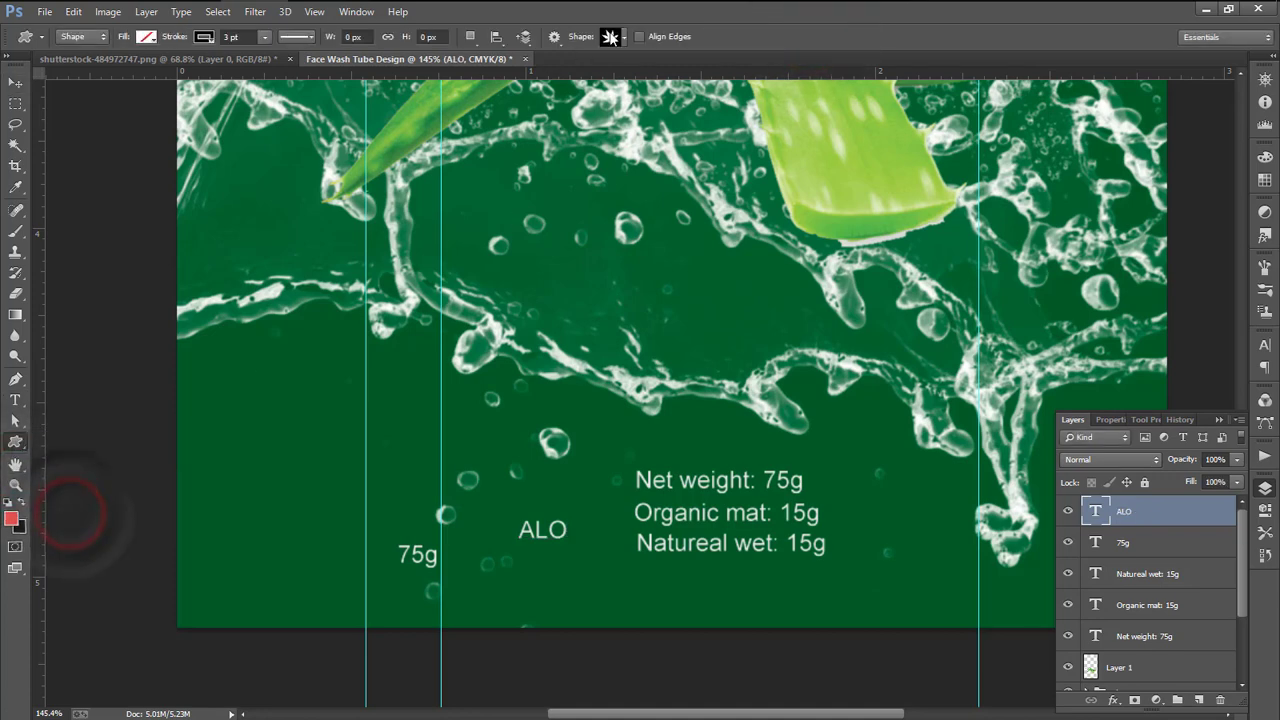
click(608, 37)
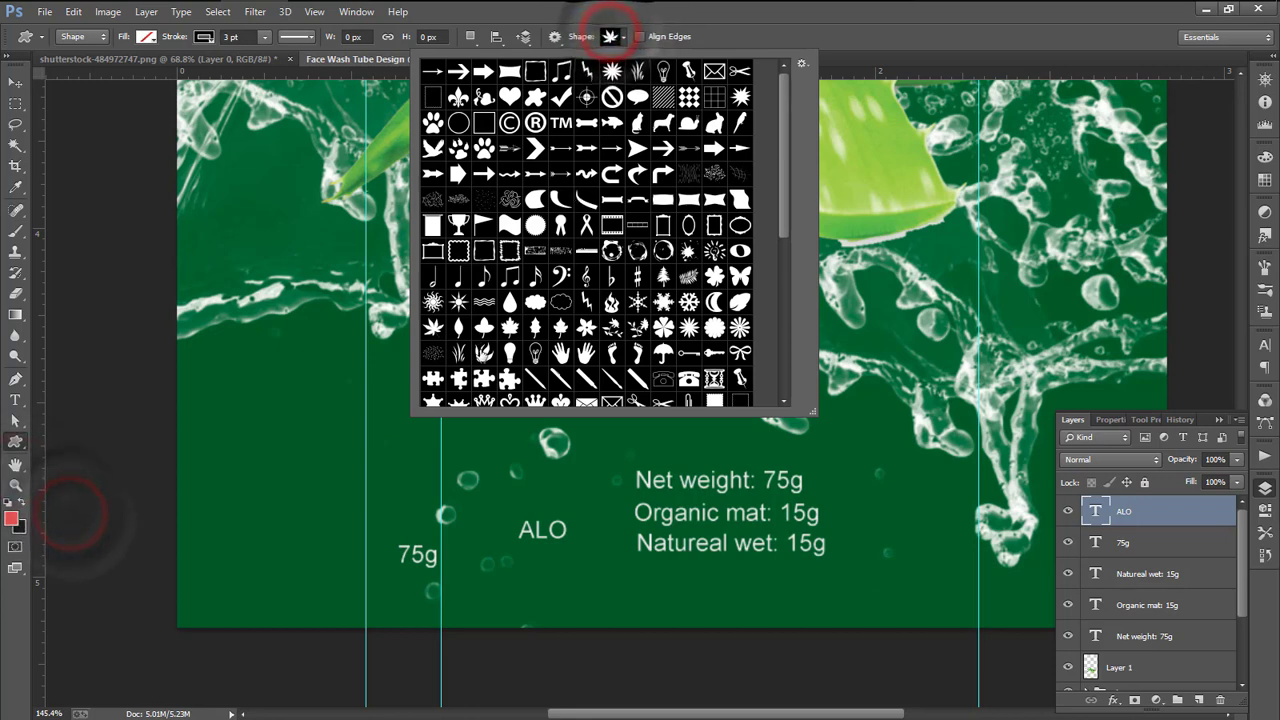
scroll(596, 372, down, 8)
scroll(596, 370, up, 3)
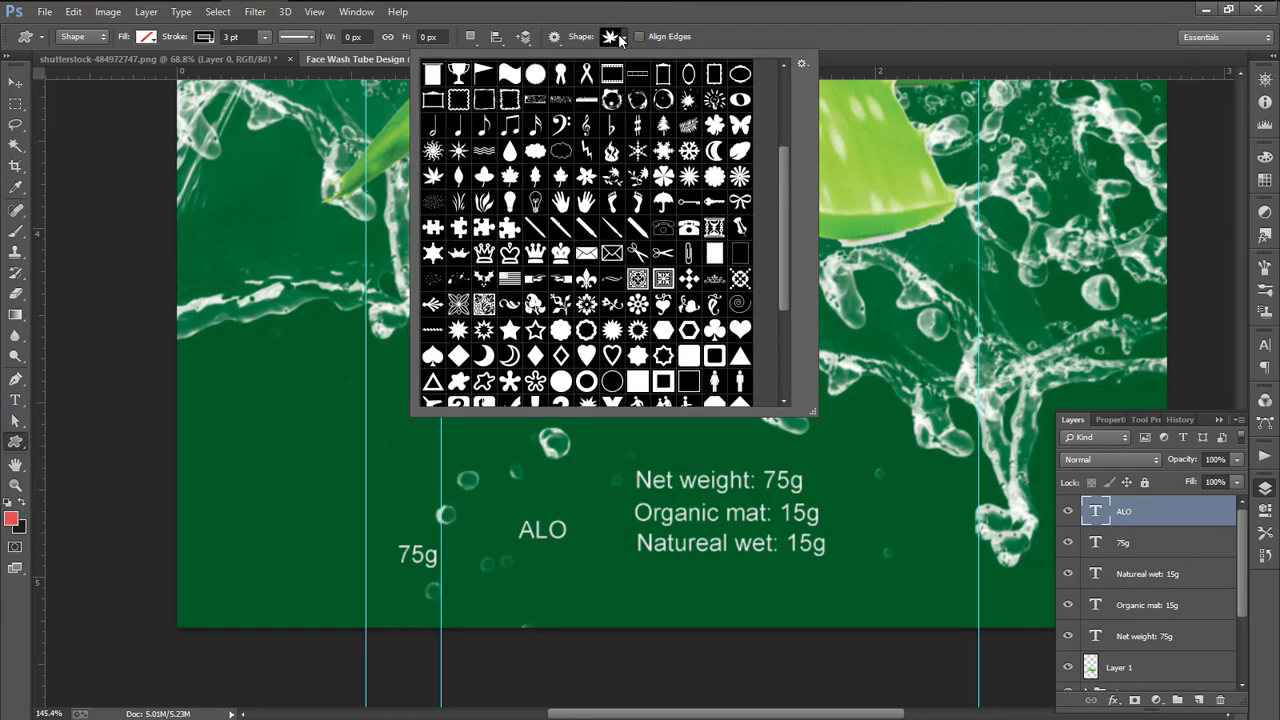
click(851, 29)
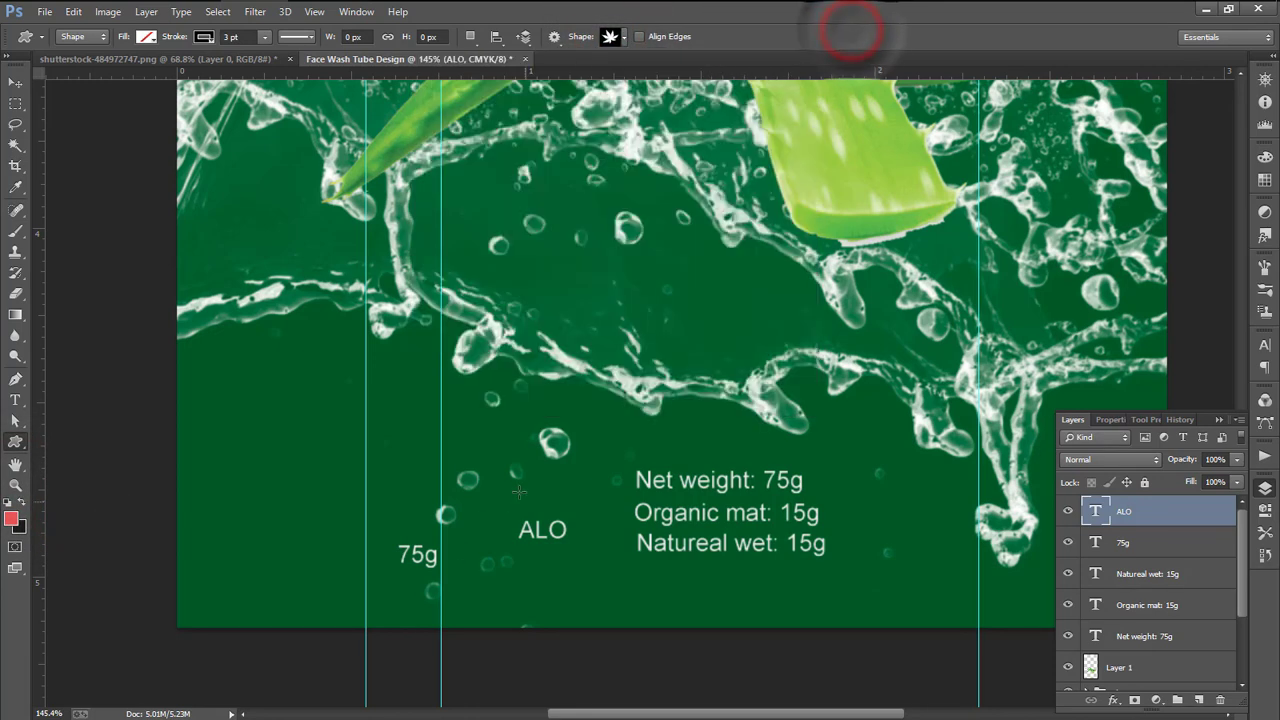
drag(520, 470, 539, 513)
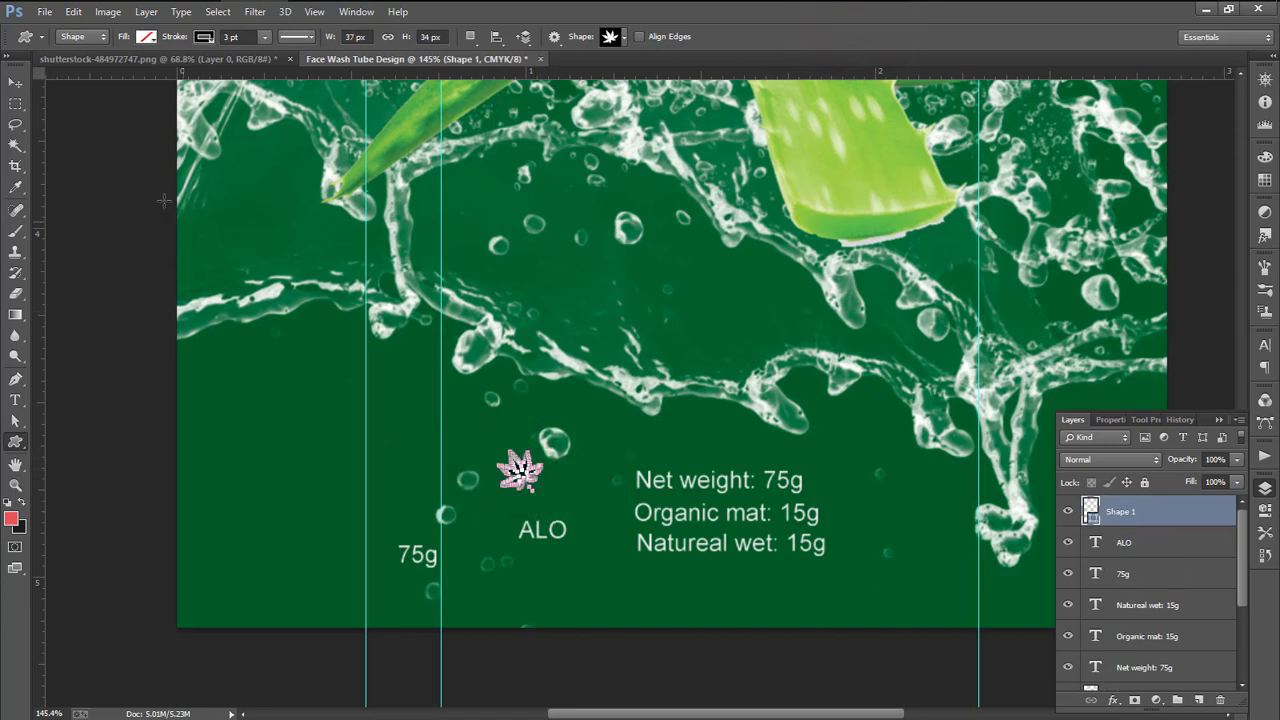
Remove the leaf shape's stroke, fill it with near-white and move it down to sit just above "ALO"
click(203, 36)
click(141, 75)
click(155, 38)
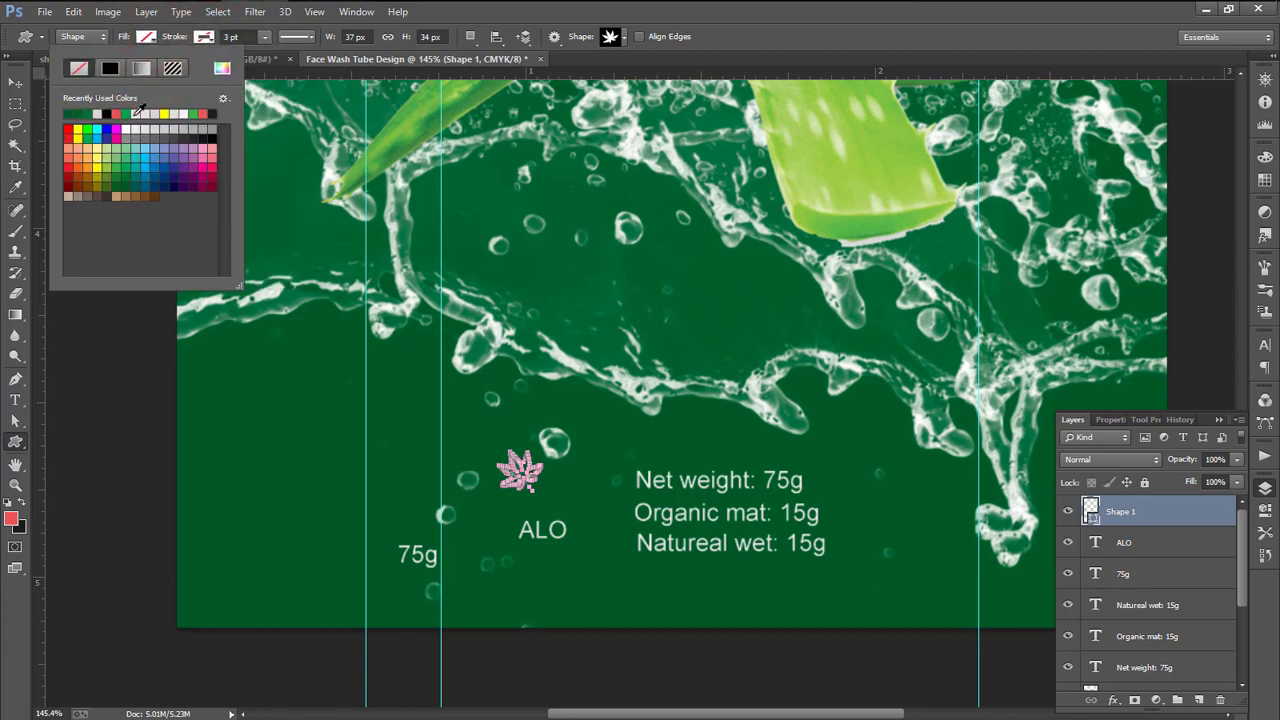
click(153, 117)
click(15, 82)
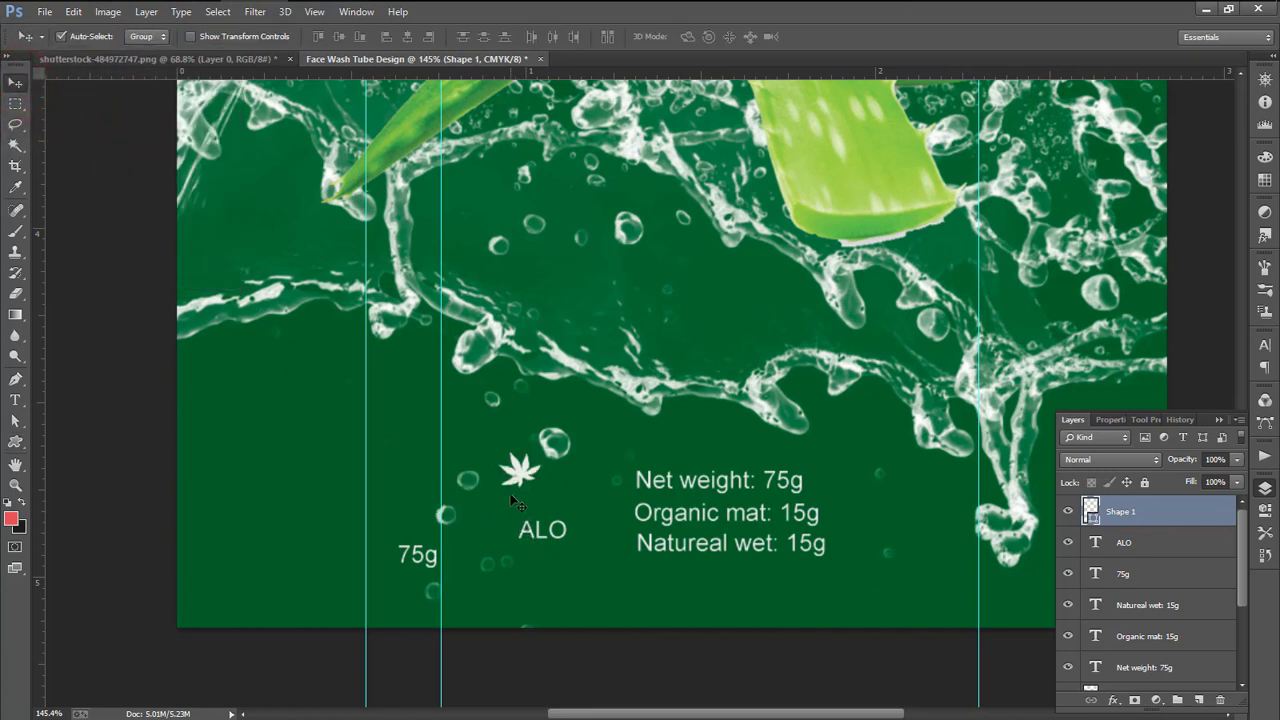
drag(513, 475, 512, 502)
Change the "15g" in the "Natureal wet" line to "100%"
double_click(1097, 605)
click(810, 545)
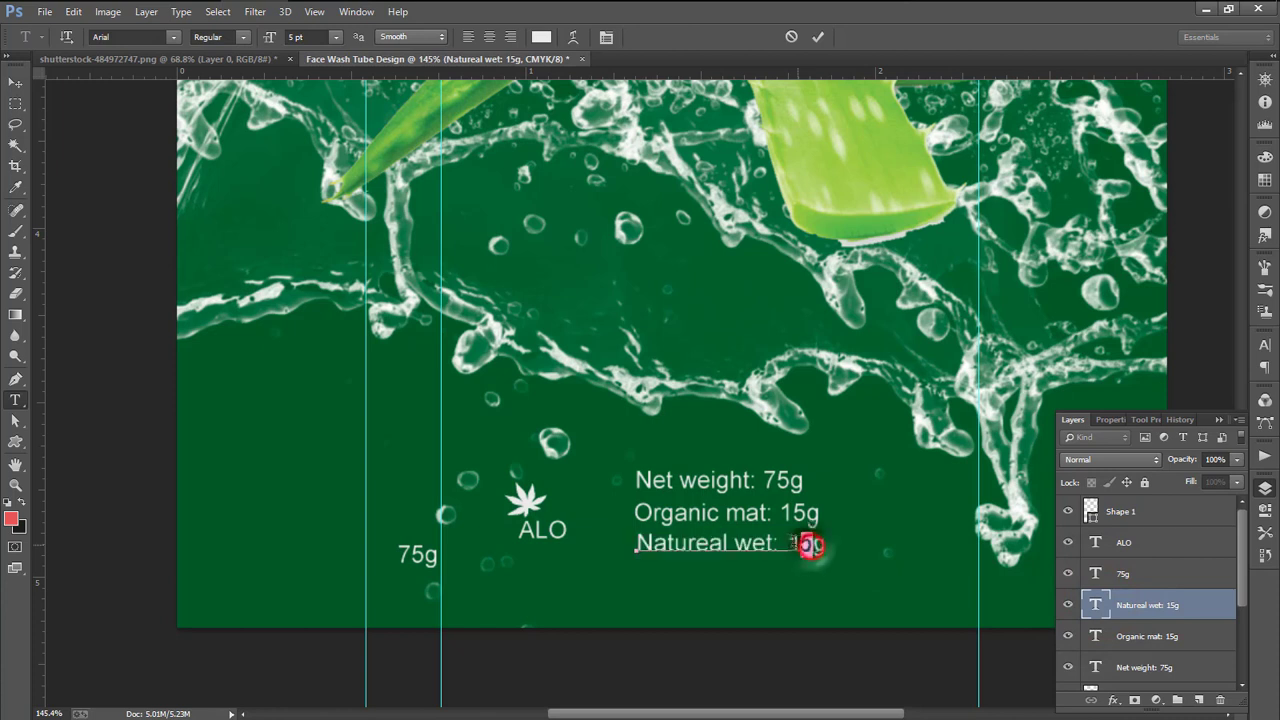
drag(795, 543, 789, 542)
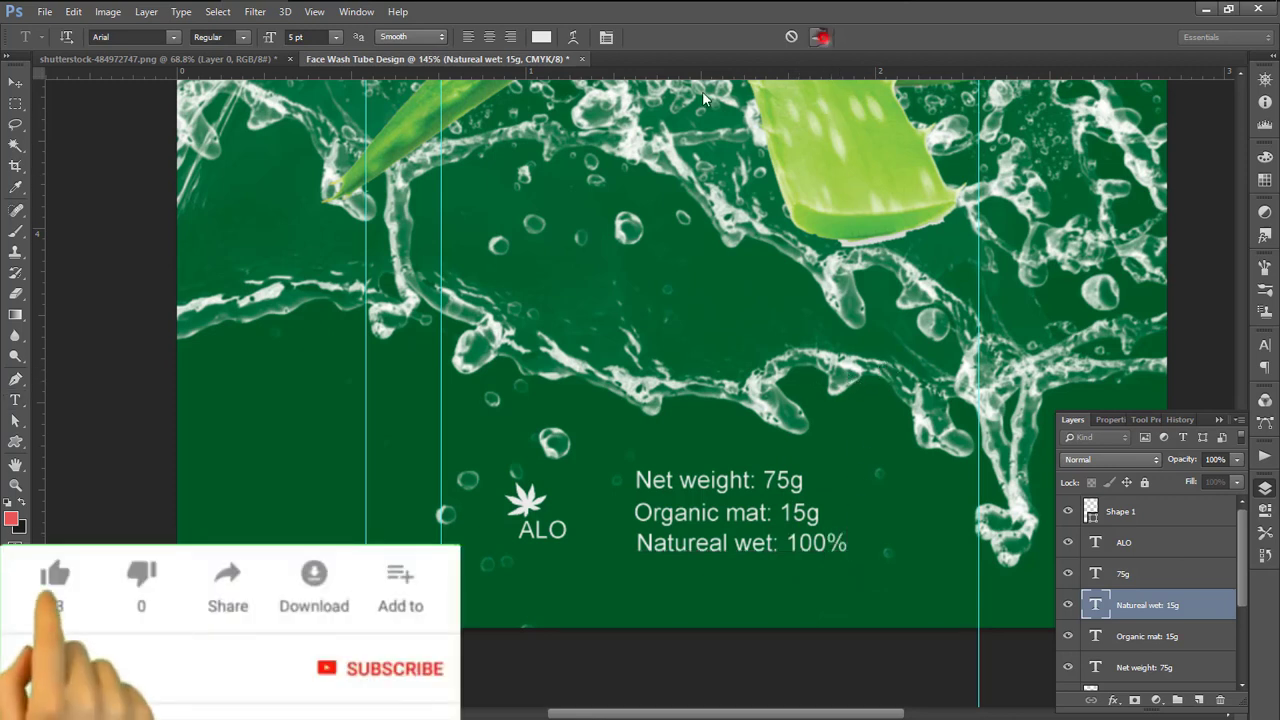
click(818, 36)
Draw a thin vertical ellipse about 3 by 71 px as a divider between "ALO" and the weight lines
drag(15, 441, 106, 466)
click(96, 470)
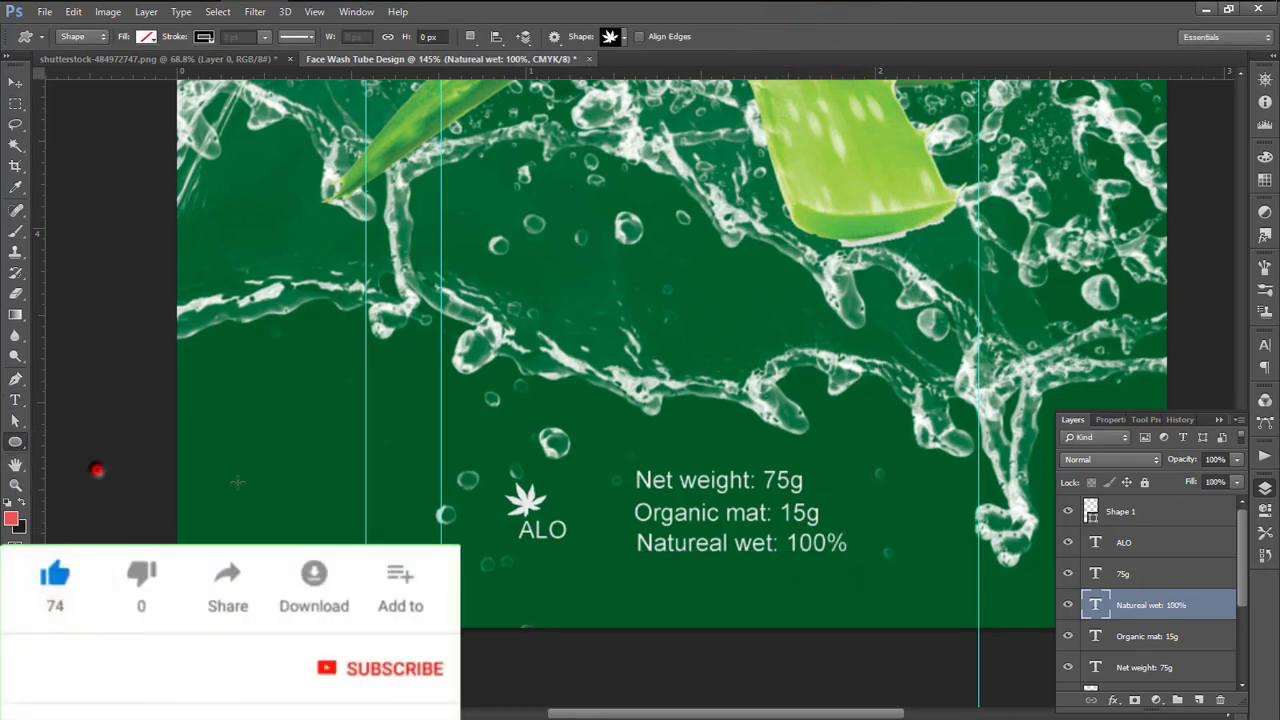
click(17, 442)
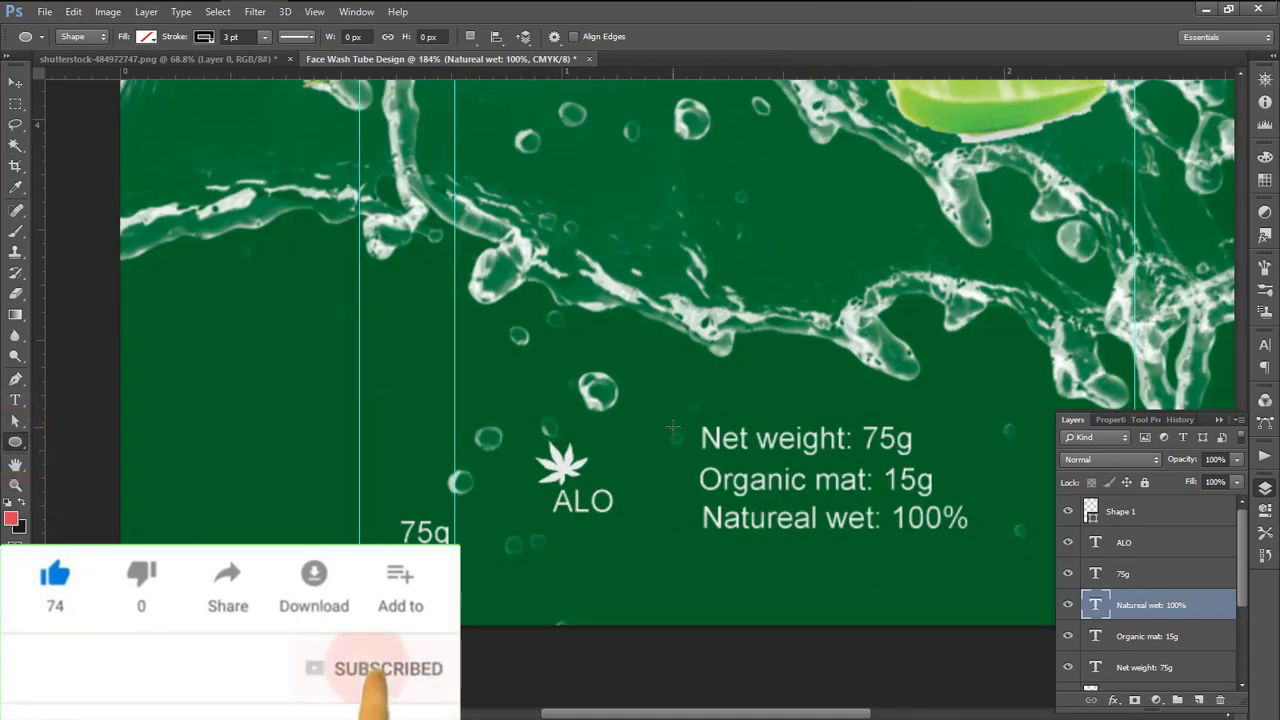
drag(674, 432, 675, 531)
Remove the divider ellipse's stroke, fill it with very light grey and nudge it about 3 px toward the weight lines
click(1100, 547)
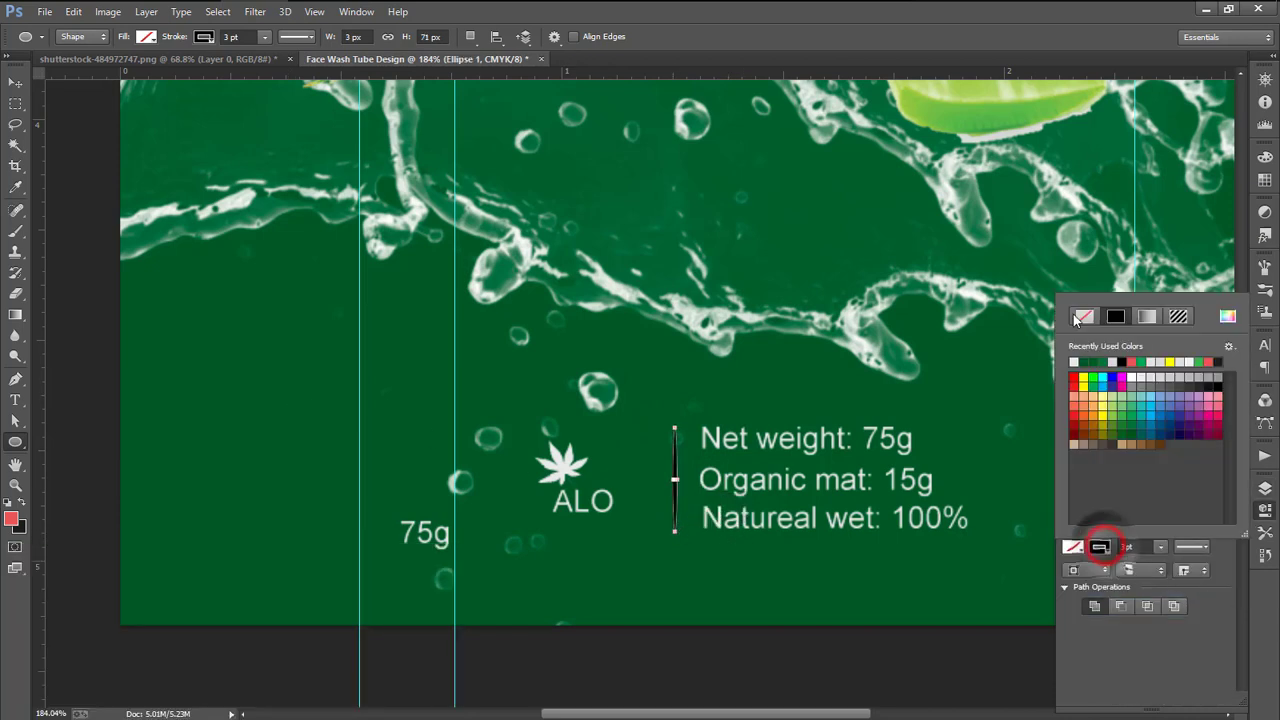
click(1084, 316)
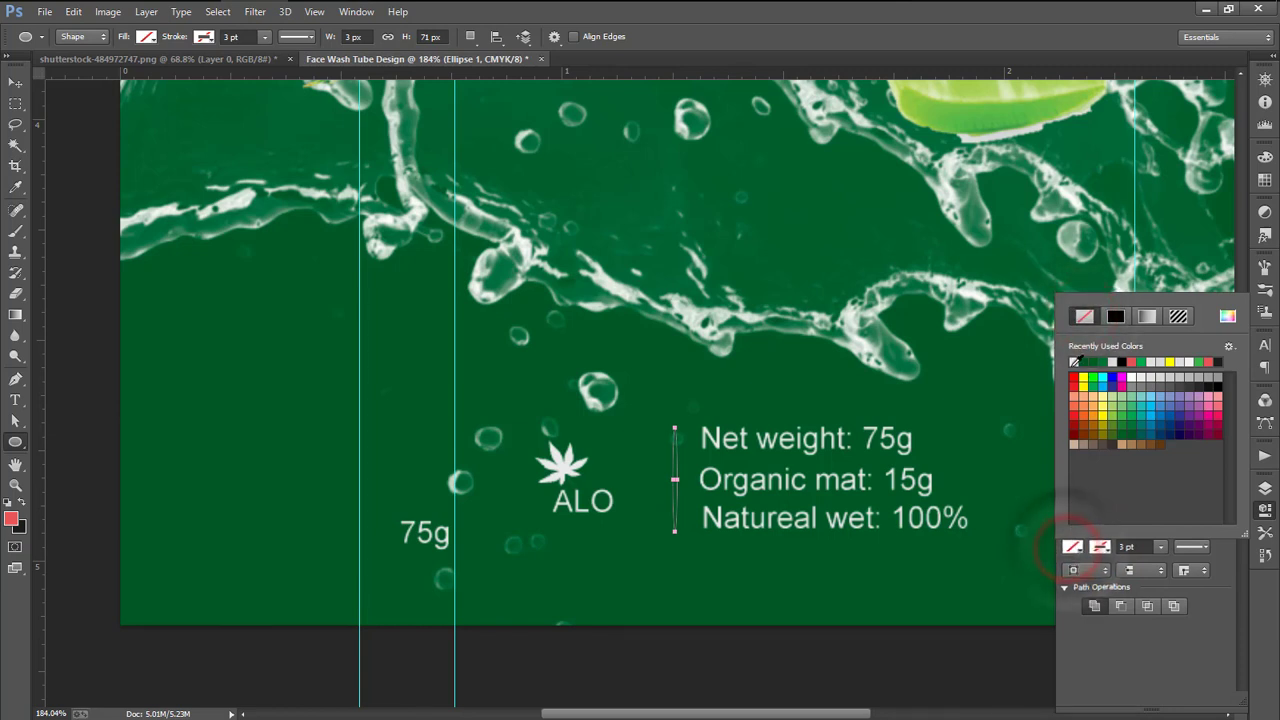
click(1073, 362)
click(14, 83)
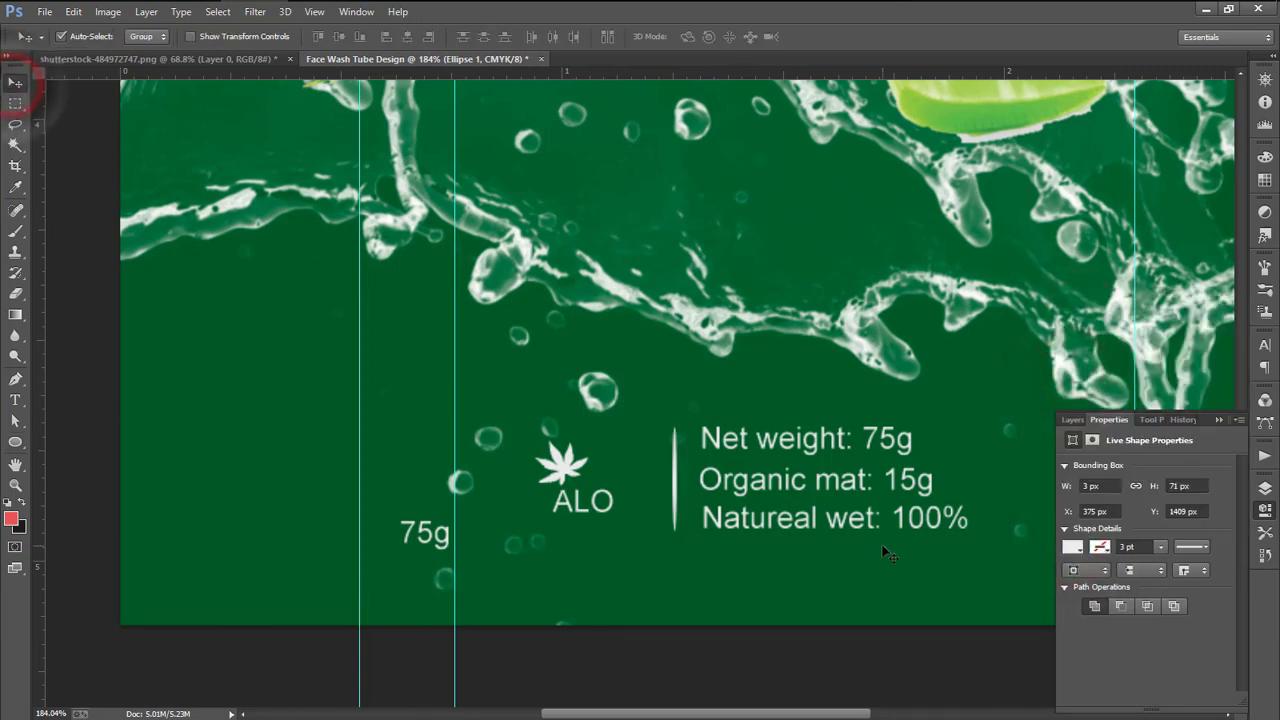
key(Right)
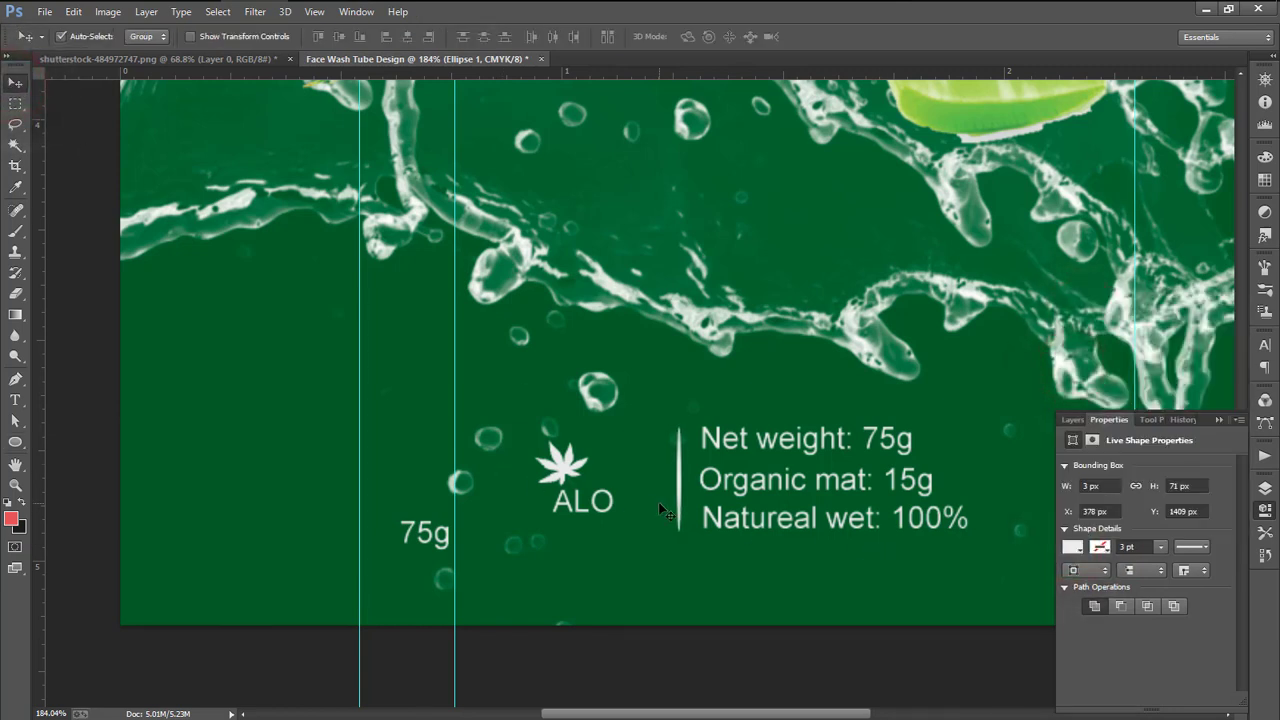
click(1072, 423)
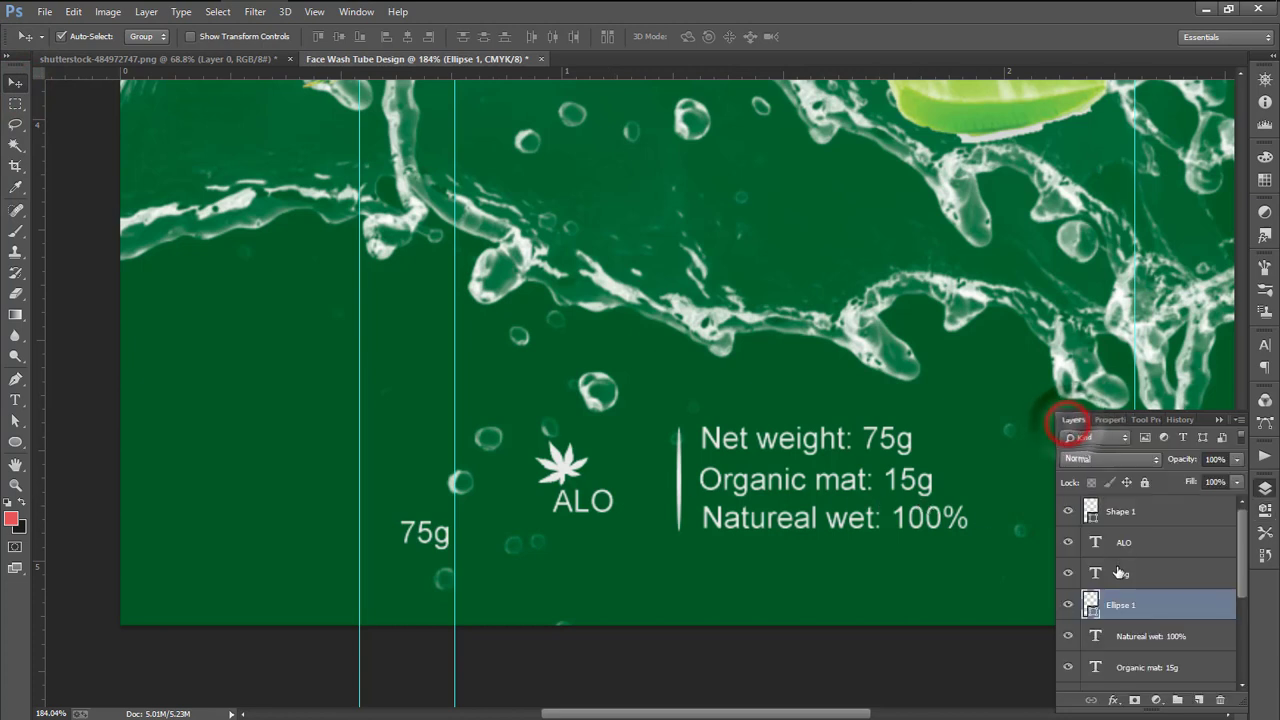
Enlarge the leaf shape and the "ALO" text together, keeping them beside the divider
click(1130, 540)
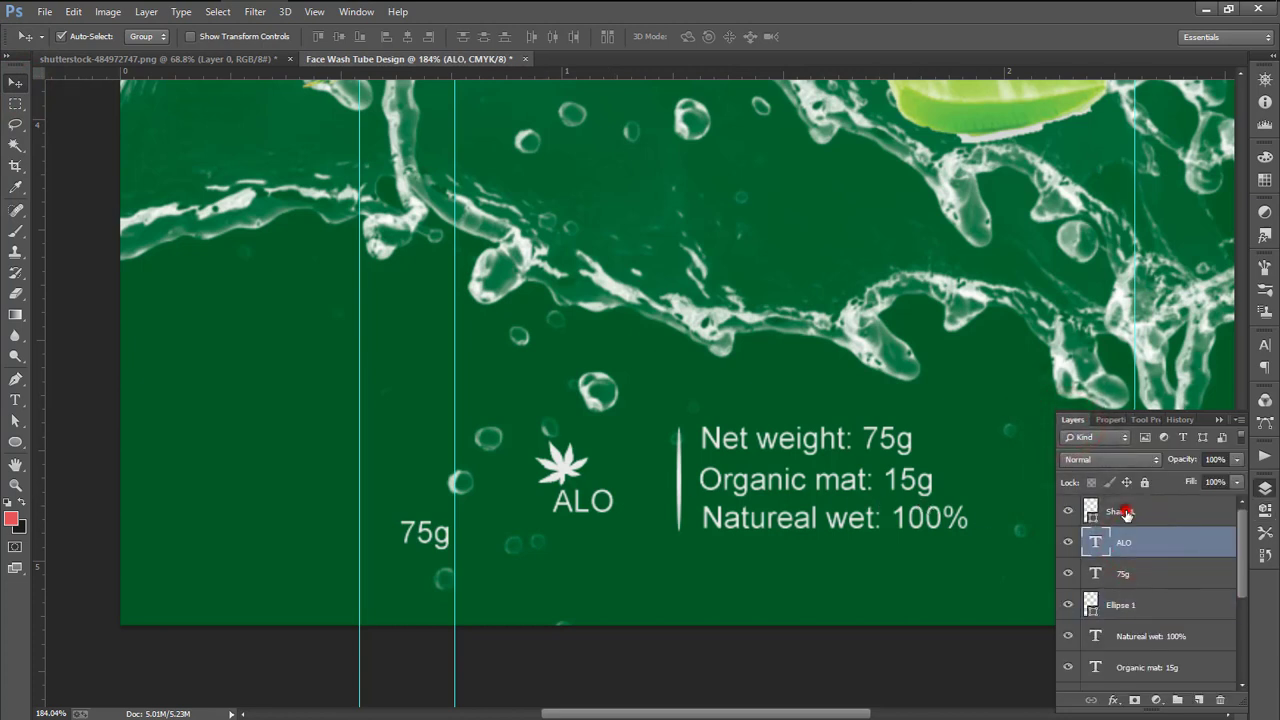
shift+click(1120, 511)
key(ctrl+t)
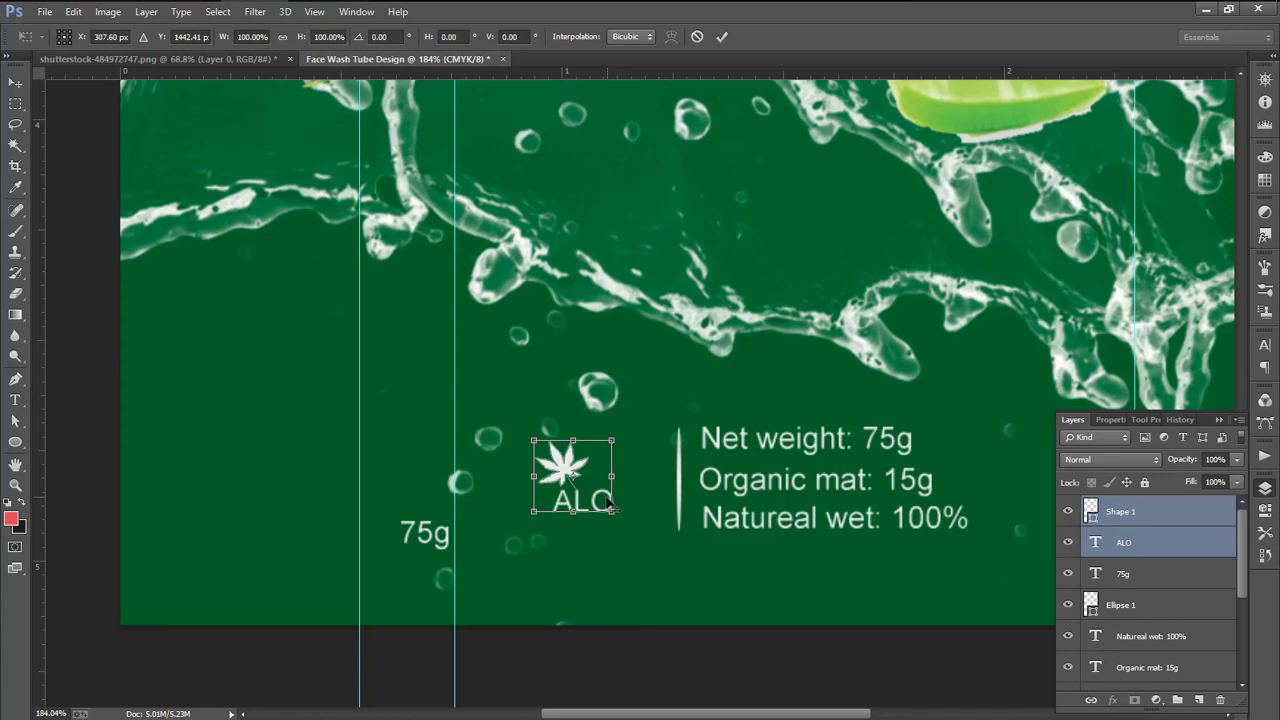
mouse_move(612, 509)
mouse_down()
mouse_move(645, 540)
mouse_move(637, 502)
mouse_move(665, 555)
mouse_move(636, 488)
mouse_move(634, 500)
mouse_up()
click(721, 36)
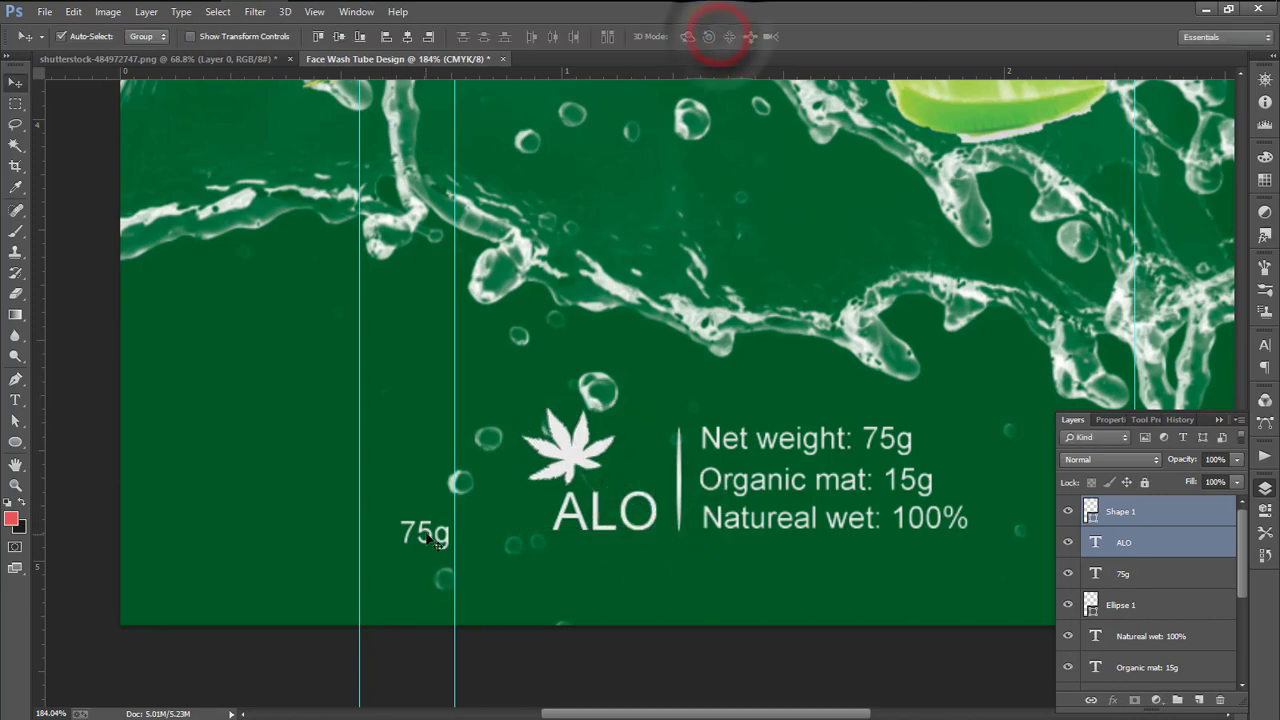
Move the separate "75g" text up so it sits level with "ALO"
drag(425, 537, 425, 508)
drag(659, 390, 640, 391)
drag(685, 607, 697, 644)
Shift the leaf, "ALO", divider and the three weight lines together to the right, leaving the separate "75g" in place
click(1117, 606)
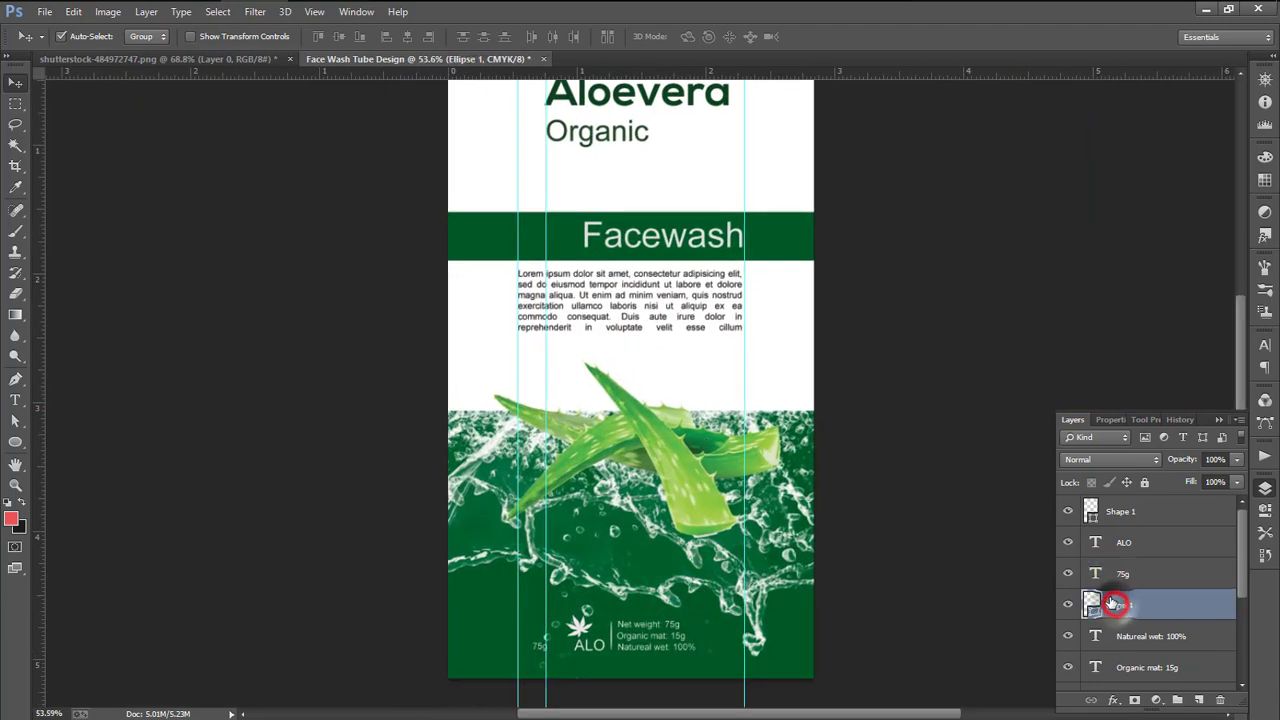
click(1124, 540)
ctrl+click(1129, 514)
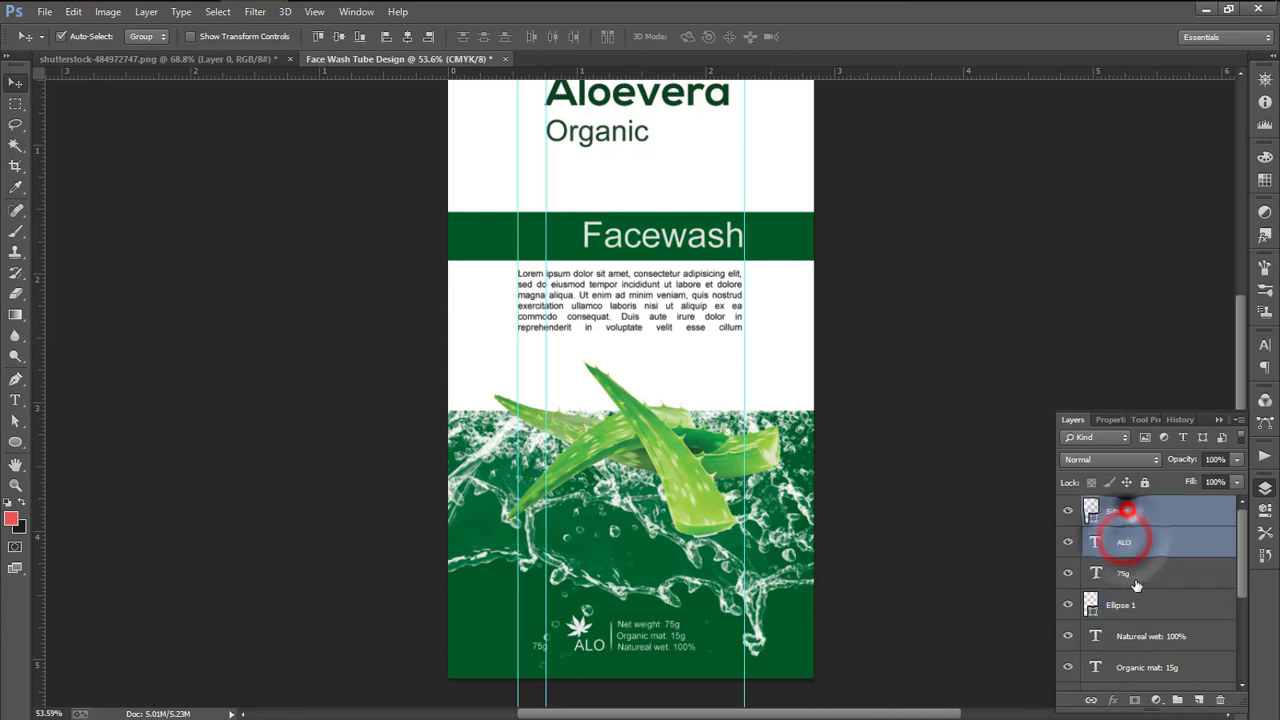
ctrl+click(1134, 640)
ctrl+click(1130, 667)
scroll(1131, 666, down, 1)
scroll(1131, 665, down, 1)
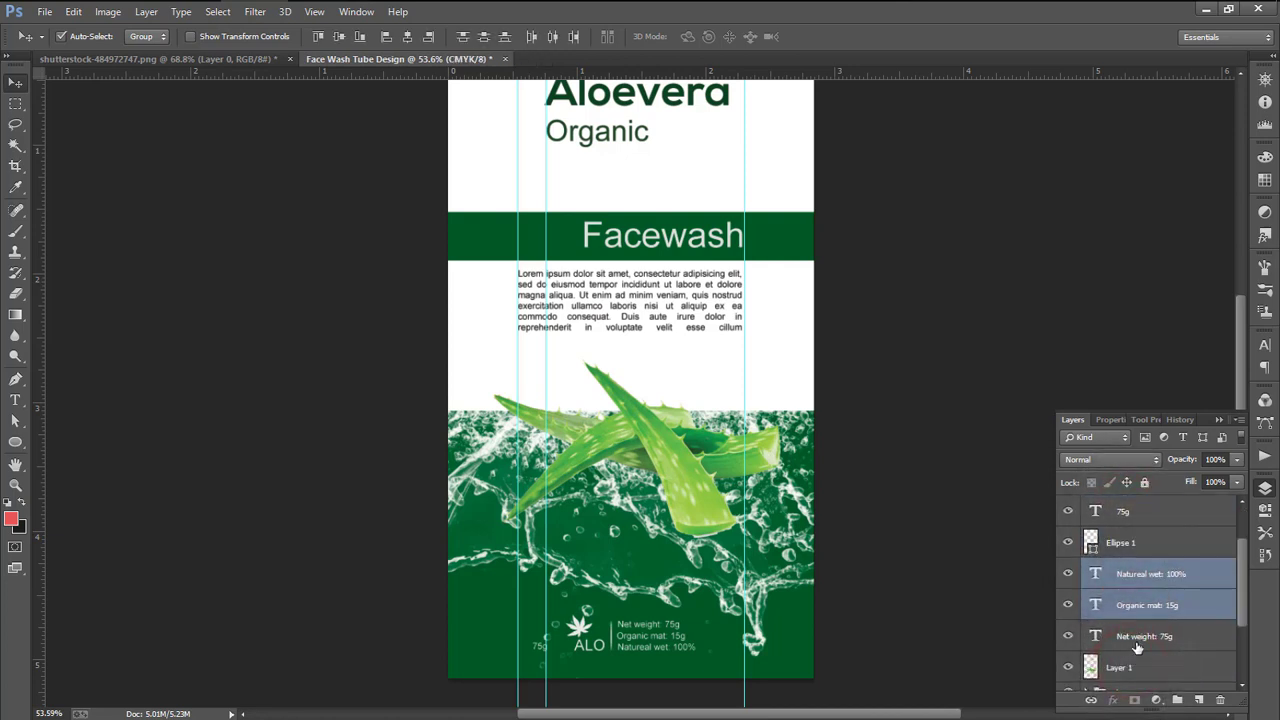
ctrl+click(1137, 637)
scroll(1132, 632, up, 2)
ctrl+click(1120, 607)
key(shift+Right)
key(shift+Right)
key(shift+Right)
key(shift+Right)
key(shift+Right)
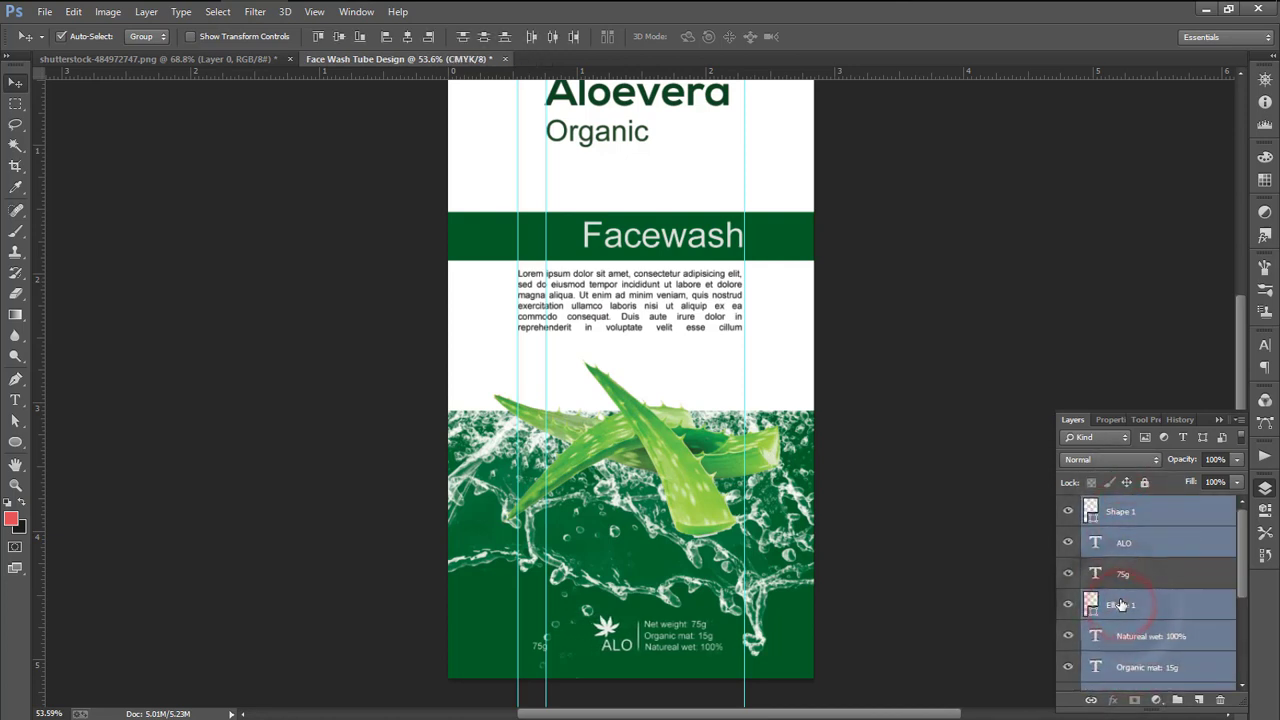
Nudge the separate "75g" text right until it starts just past the second vertical guide
click(1125, 571)
key(shift+Right)
key(shift+Right)
key(shift+Right)
key(shift+Right)
scroll(686, 363, up, 5)
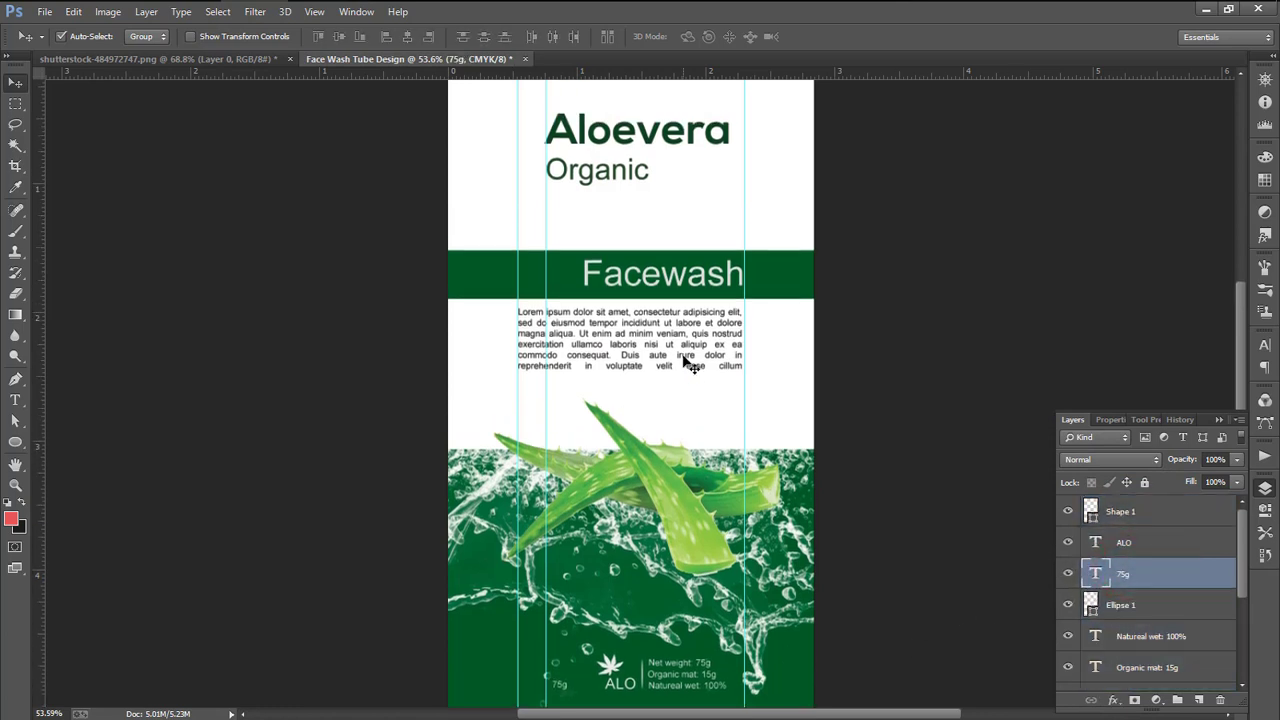
Turn on a Pattern Overlay for the white background Layer 0 and append the default patterns to the pattern list
scroll(1207, 610, down, 4)
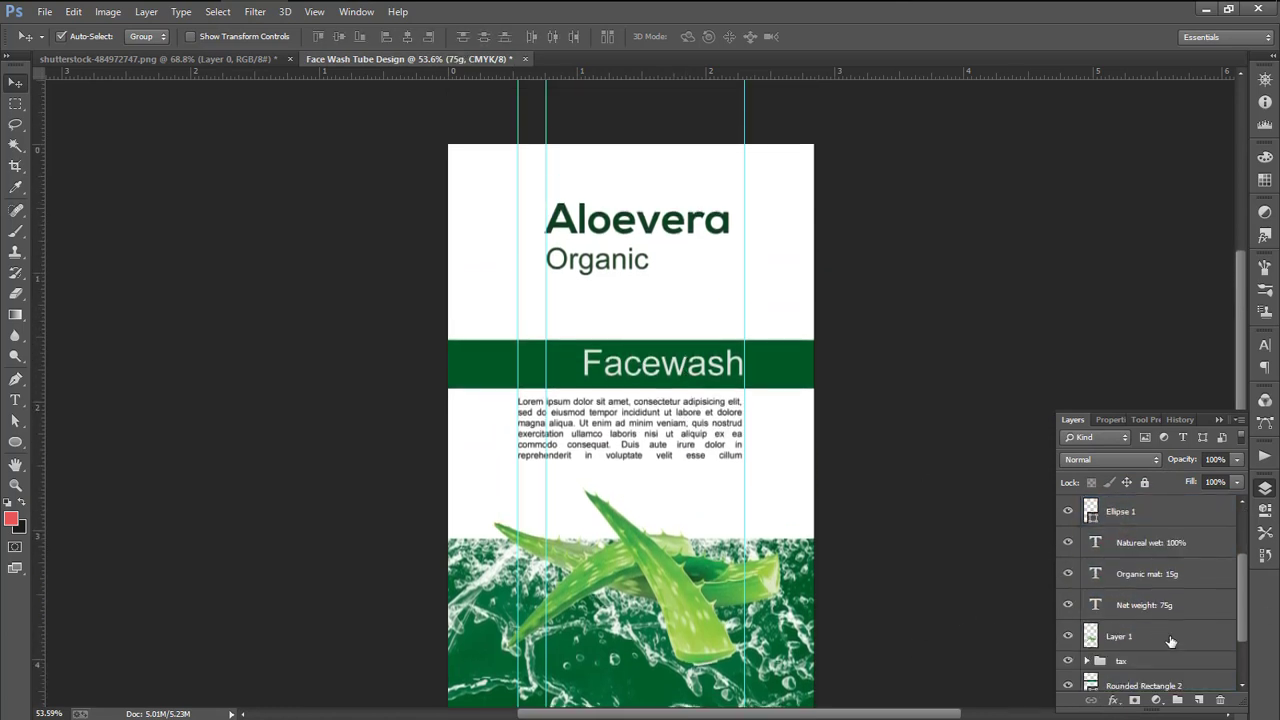
click(1208, 676)
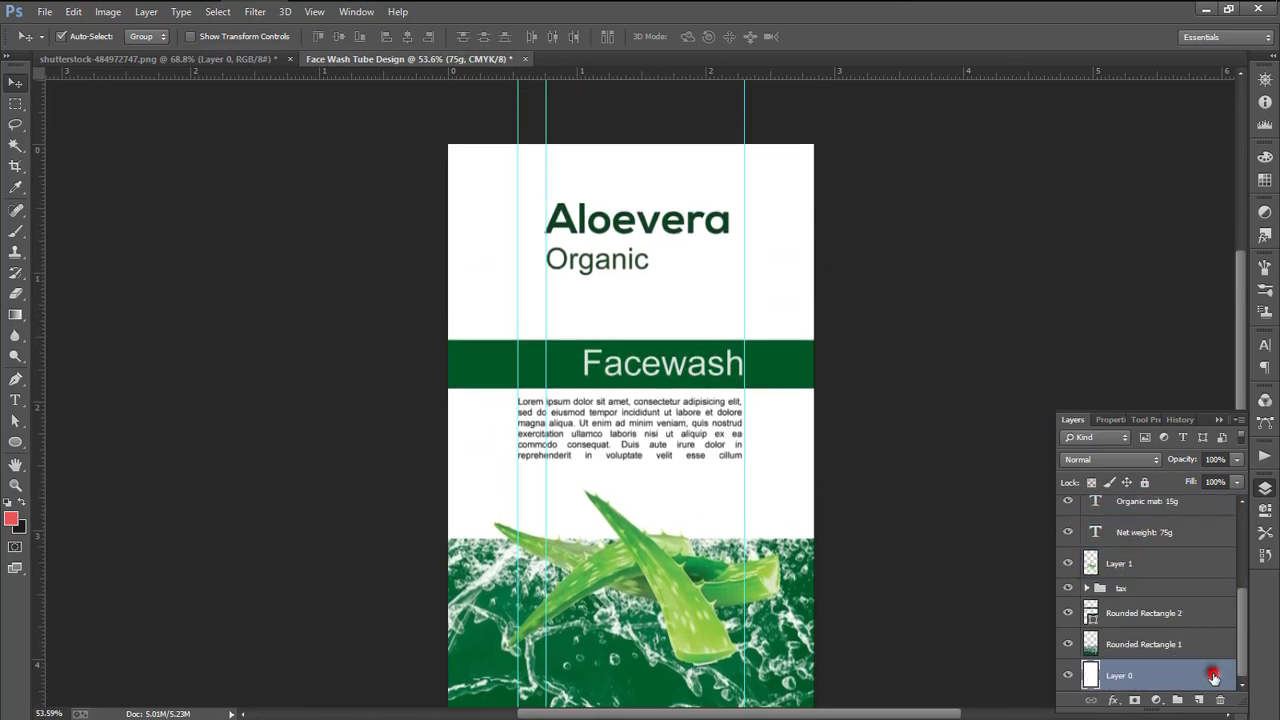
right_click(1145, 680)
click(1088, 26)
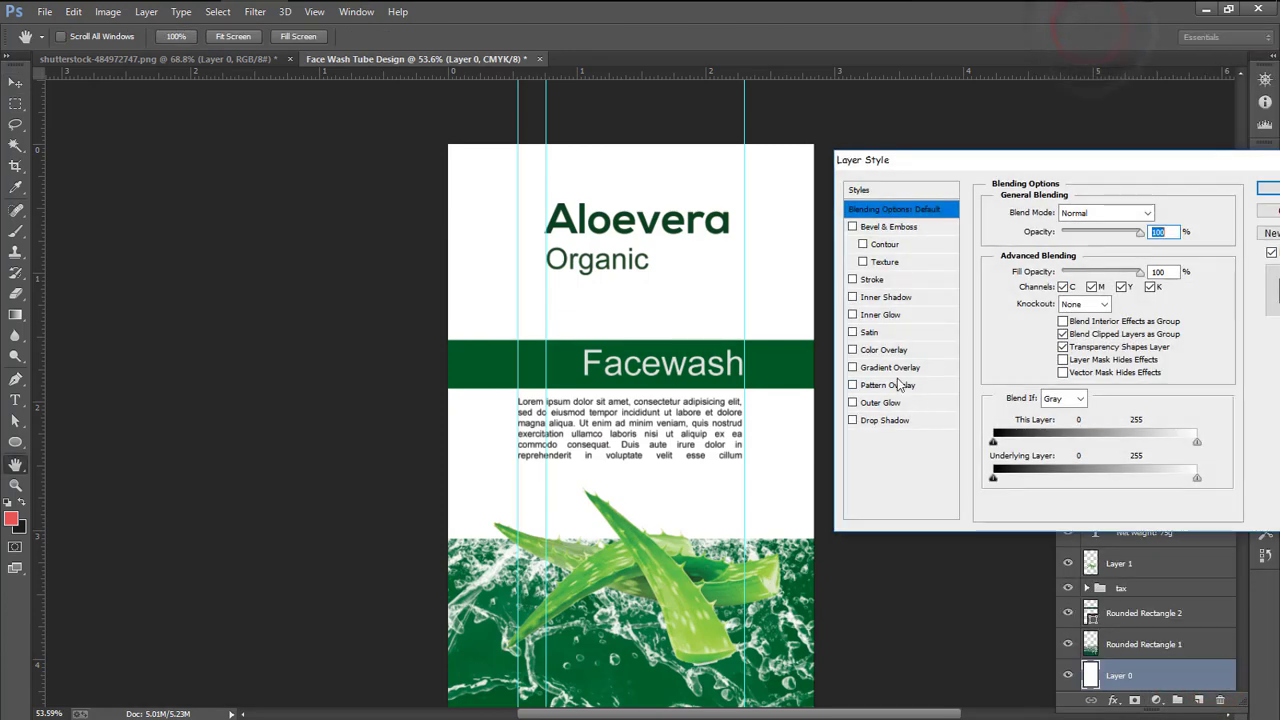
click(882, 386)
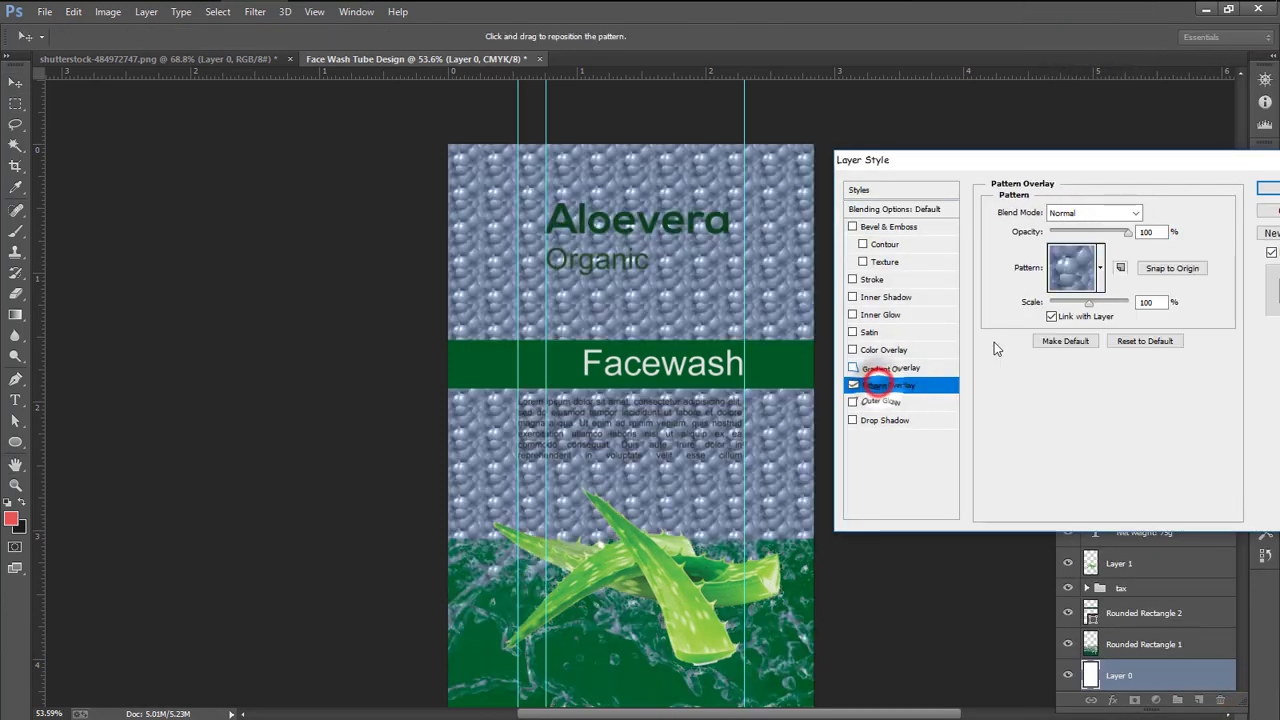
click(1097, 264)
click(1163, 308)
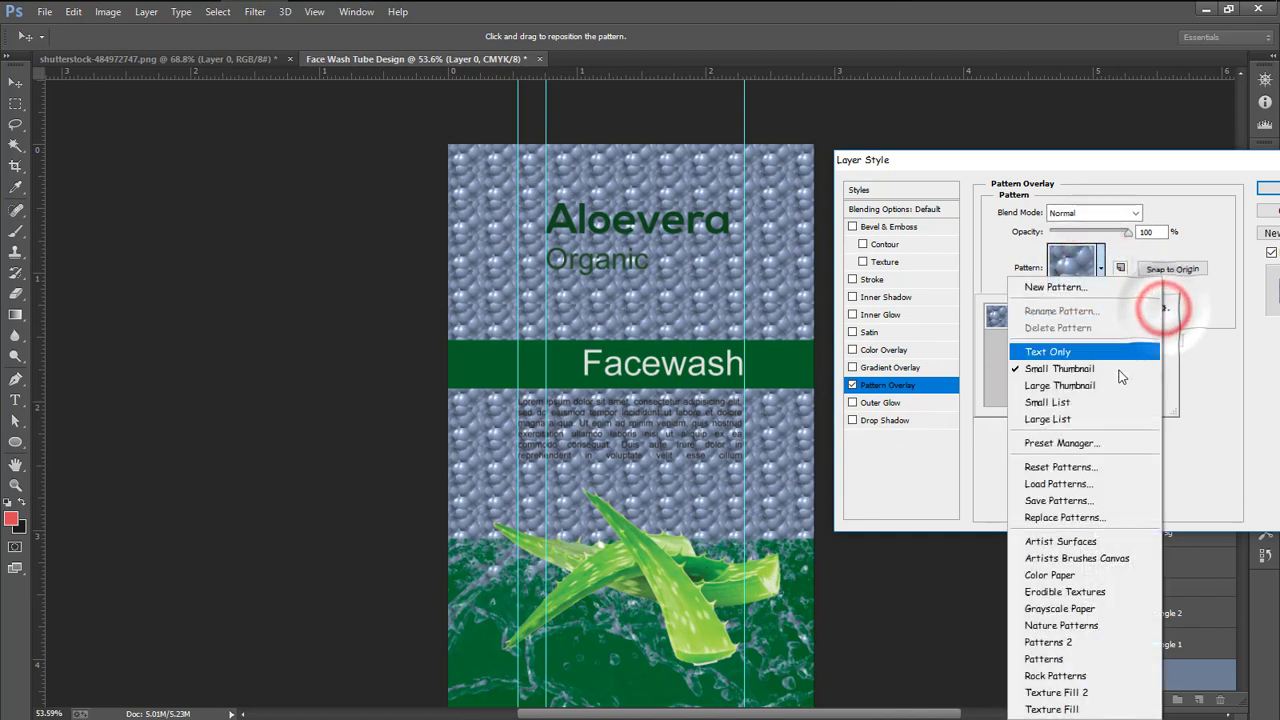
click(1076, 467)
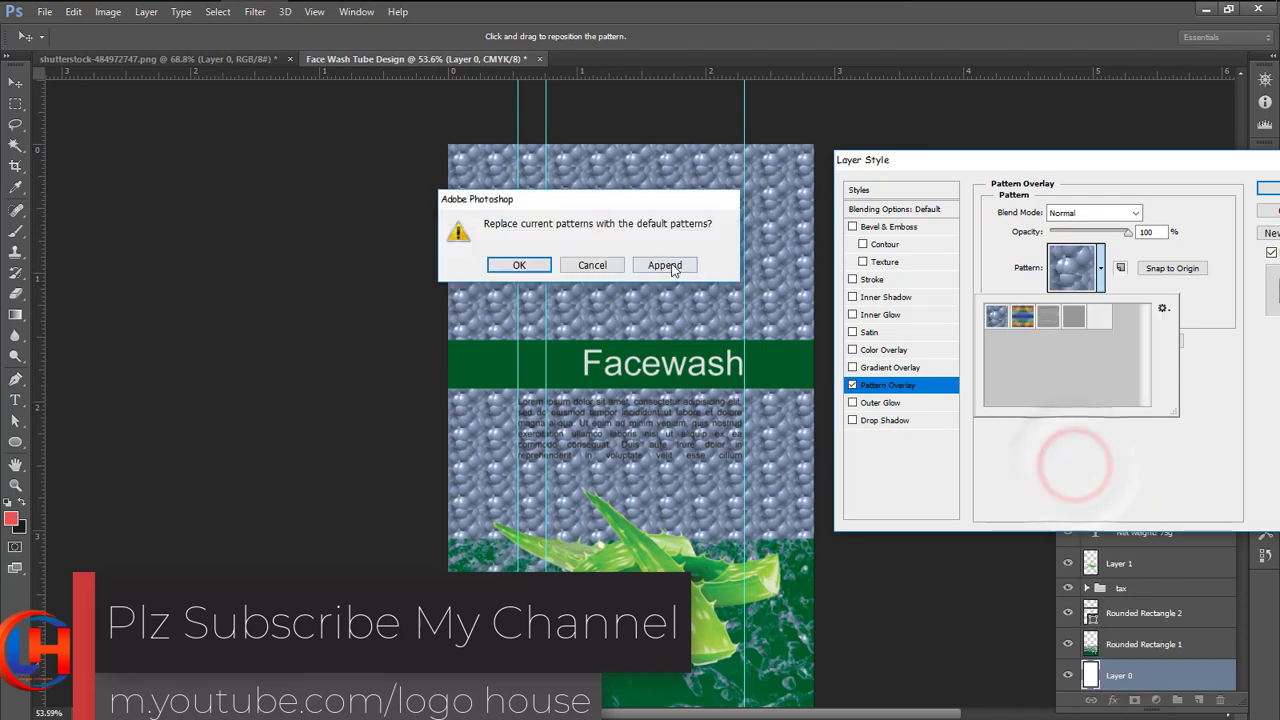
click(668, 262)
Use the near-white rough texture as the background's overlay pattern and scale it to just over 200%
click(1073, 343)
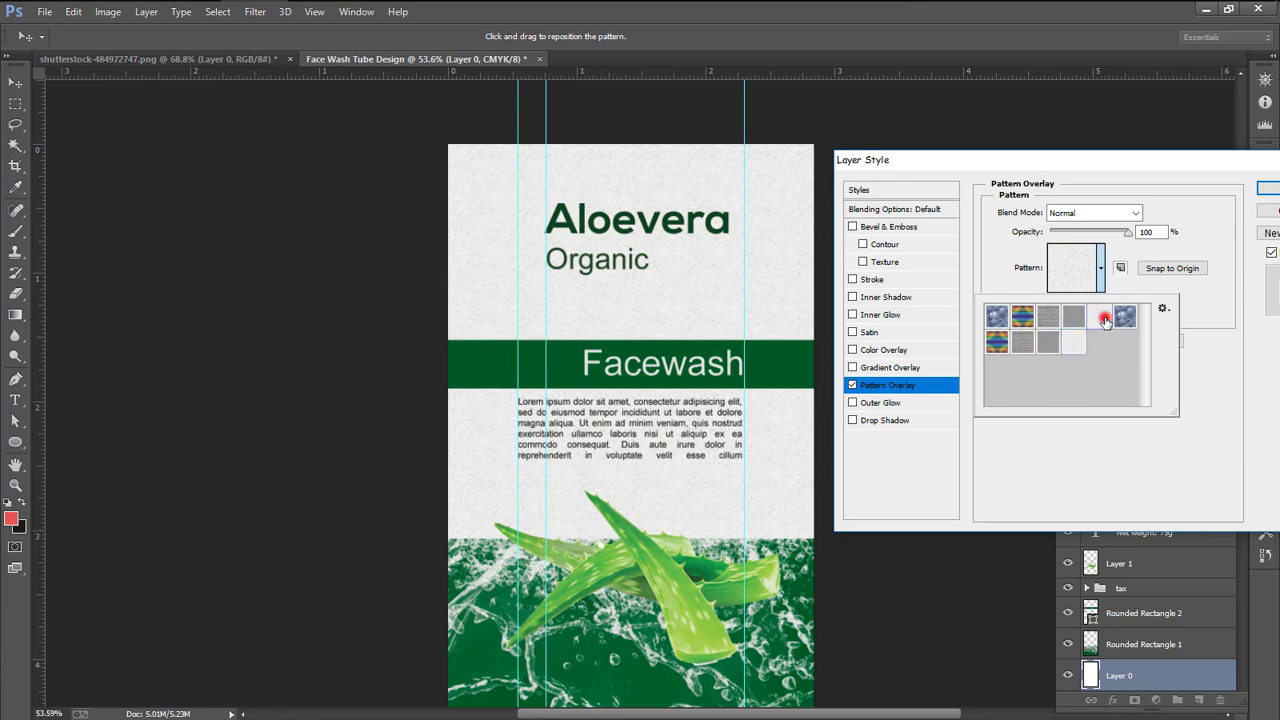
click(1045, 342)
click(1073, 343)
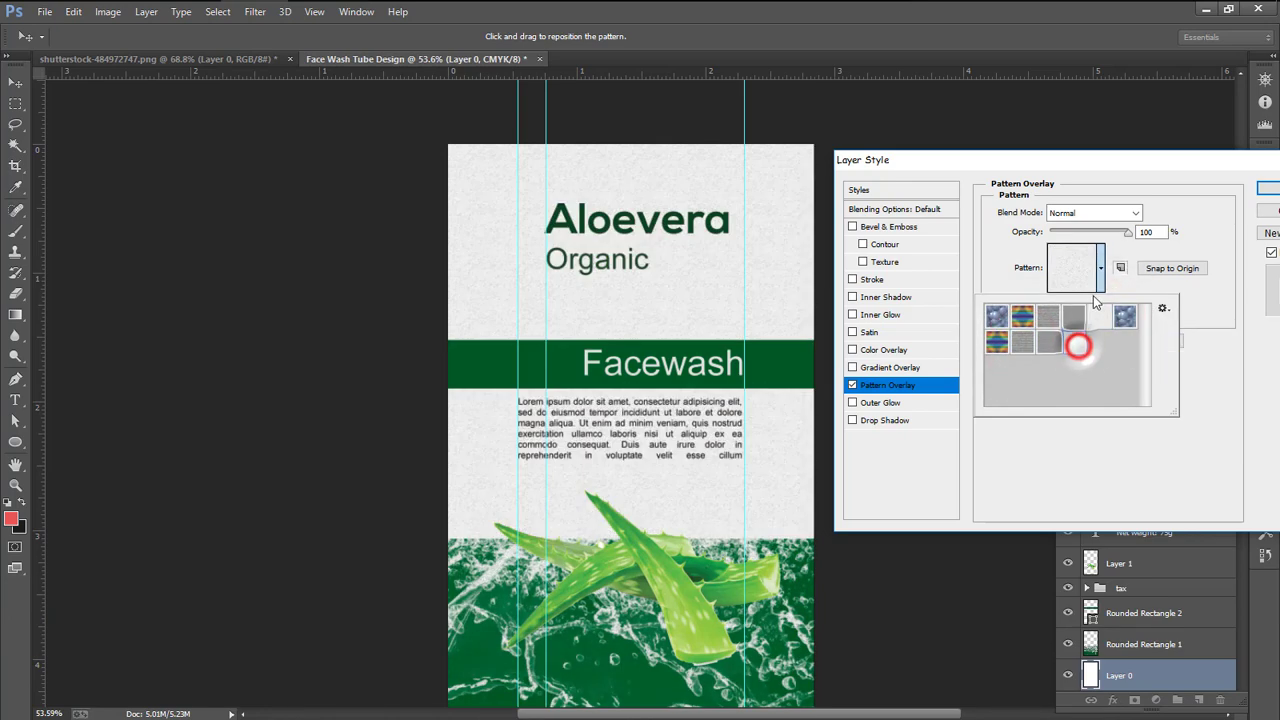
click(1200, 305)
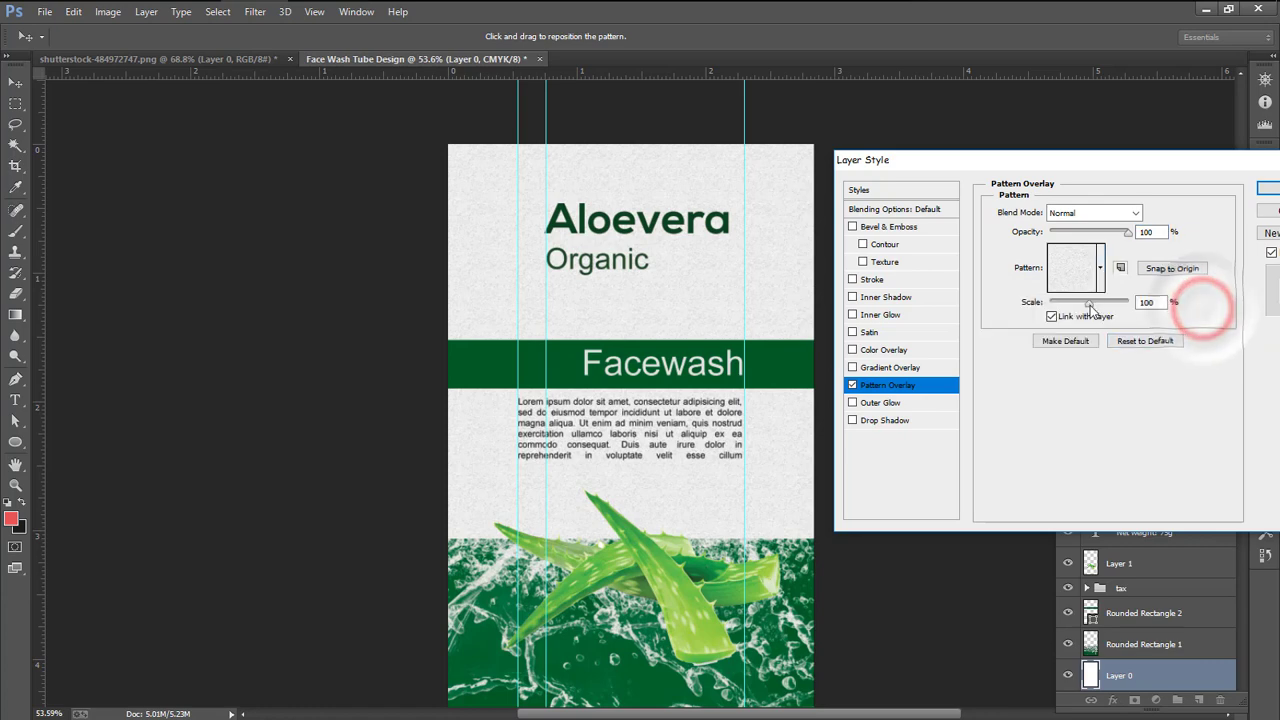
mouse_move(1090, 303)
mouse_down()
mouse_move(1113, 313)
mouse_move(1095, 304)
mouse_up()
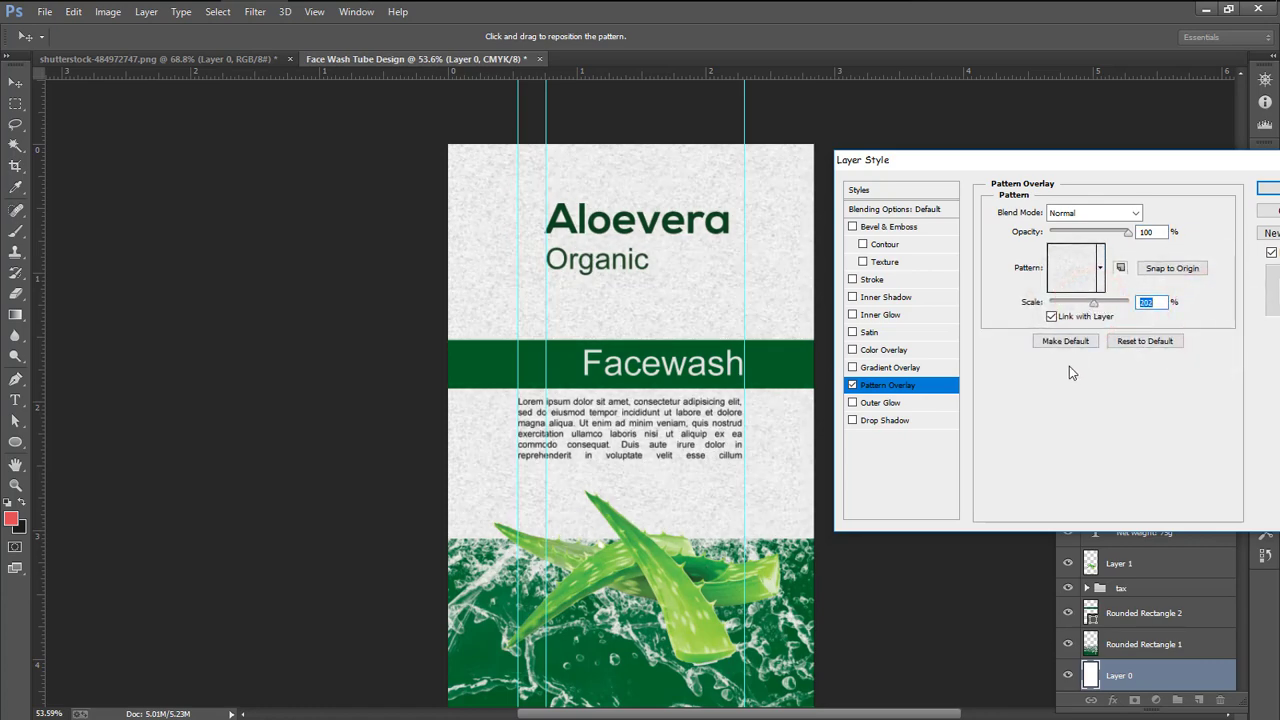
click(1262, 190)
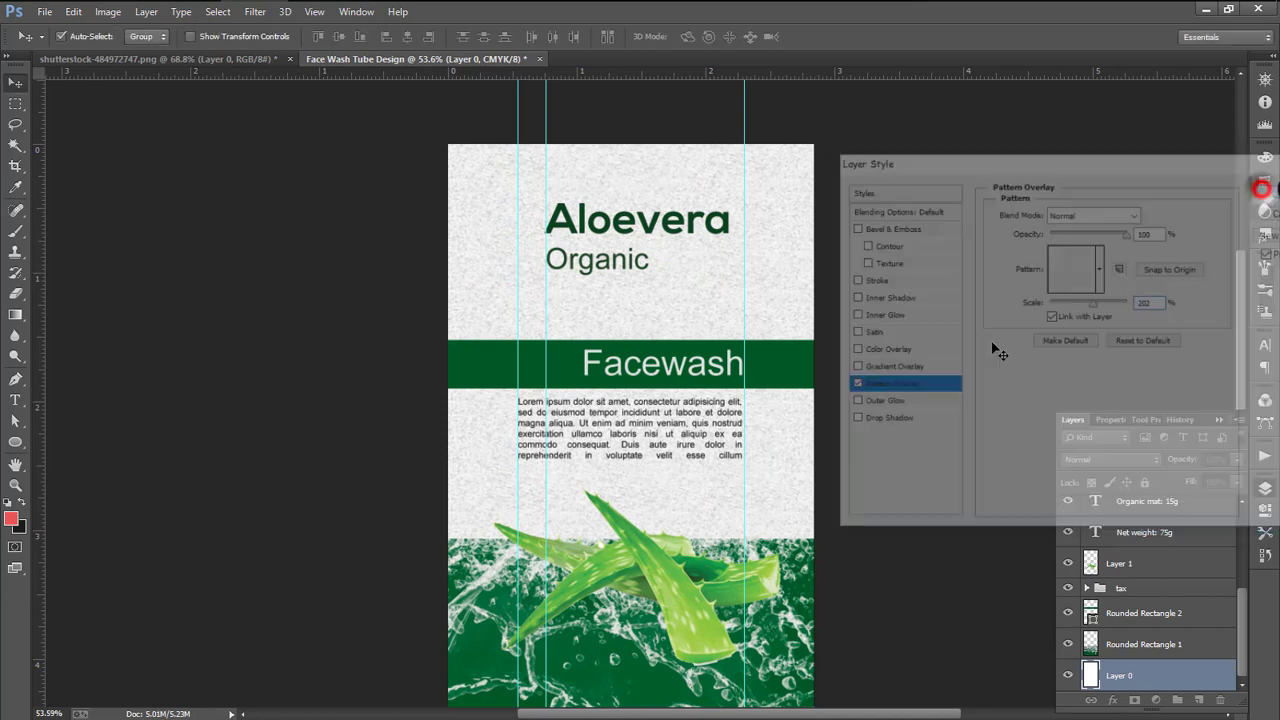
Enlarge the aloe vera leaves image to about 129% and position it across the full label width
scroll(683, 565, down, 1)
scroll(685, 562, down, 2)
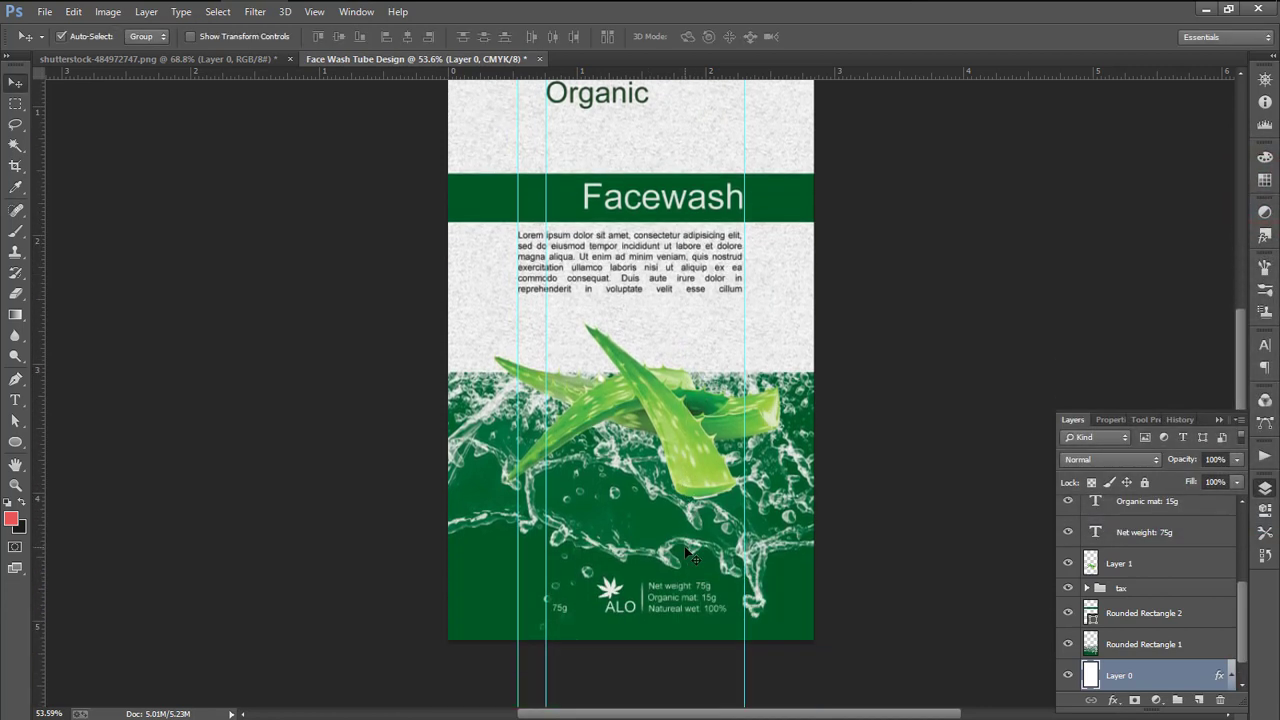
click(1126, 566)
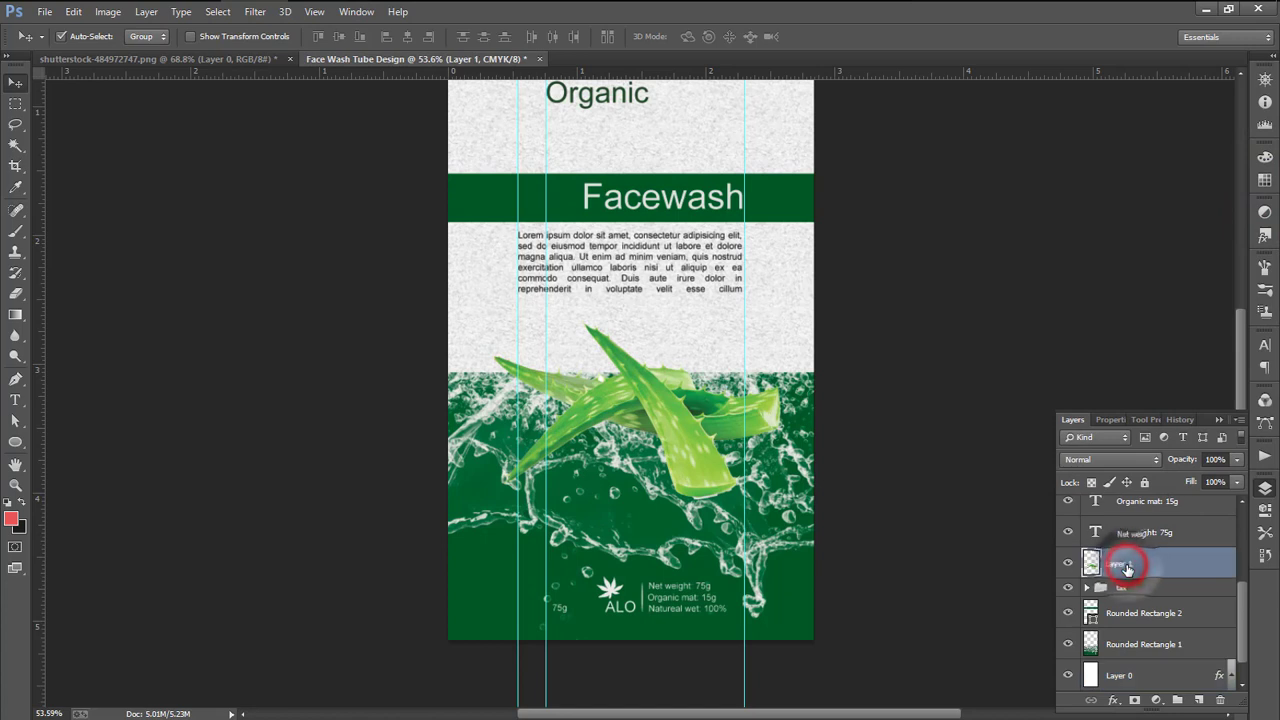
key(ctrl+t)
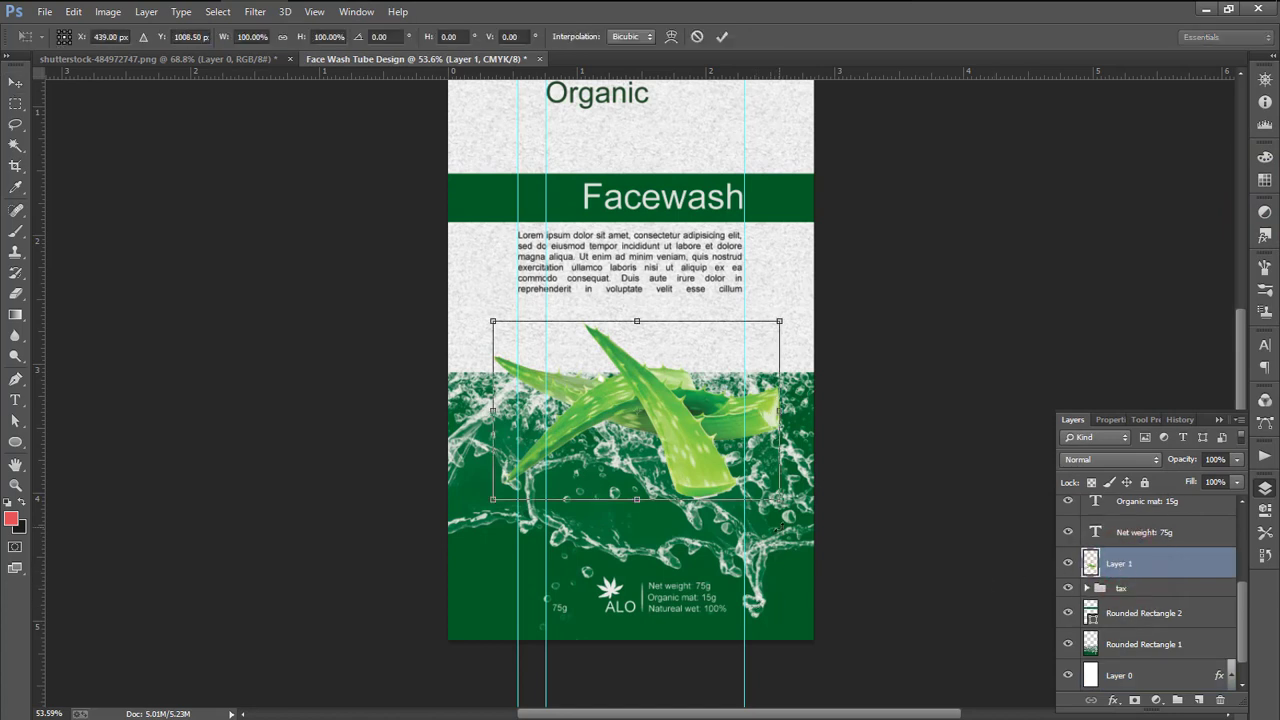
drag(779, 501, 821, 527)
drag(769, 455, 760, 476)
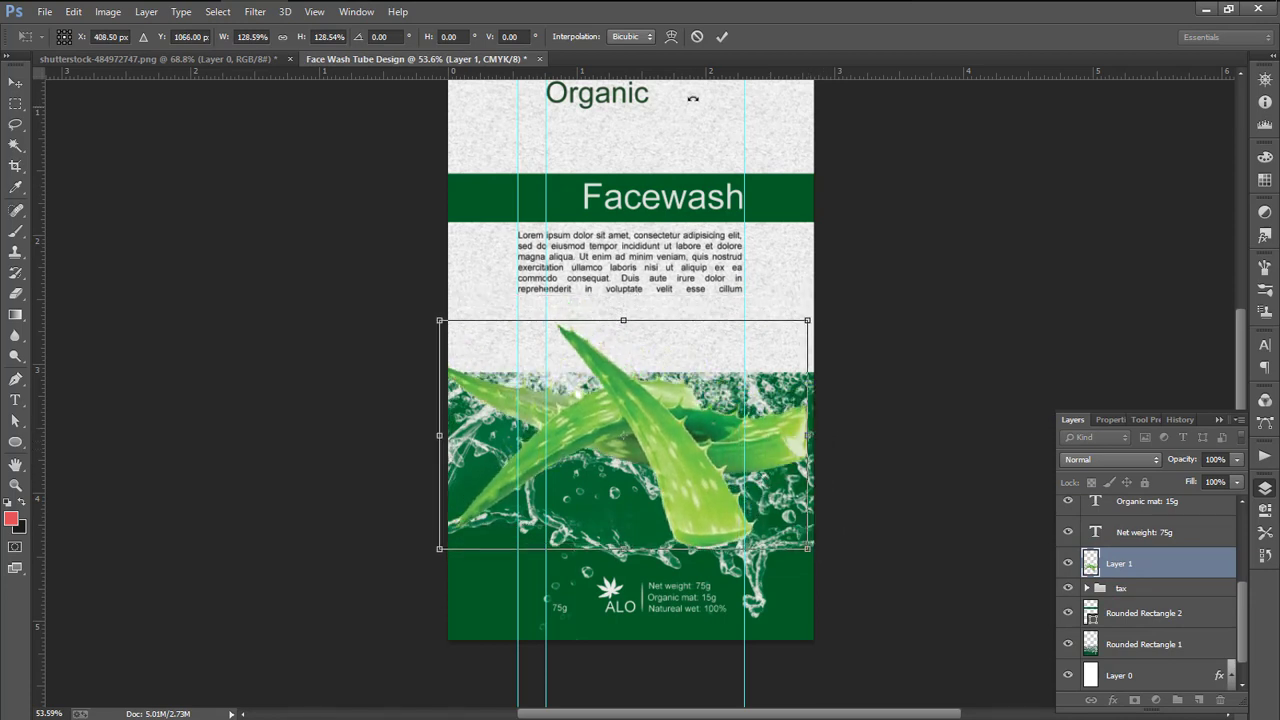
click(721, 37)
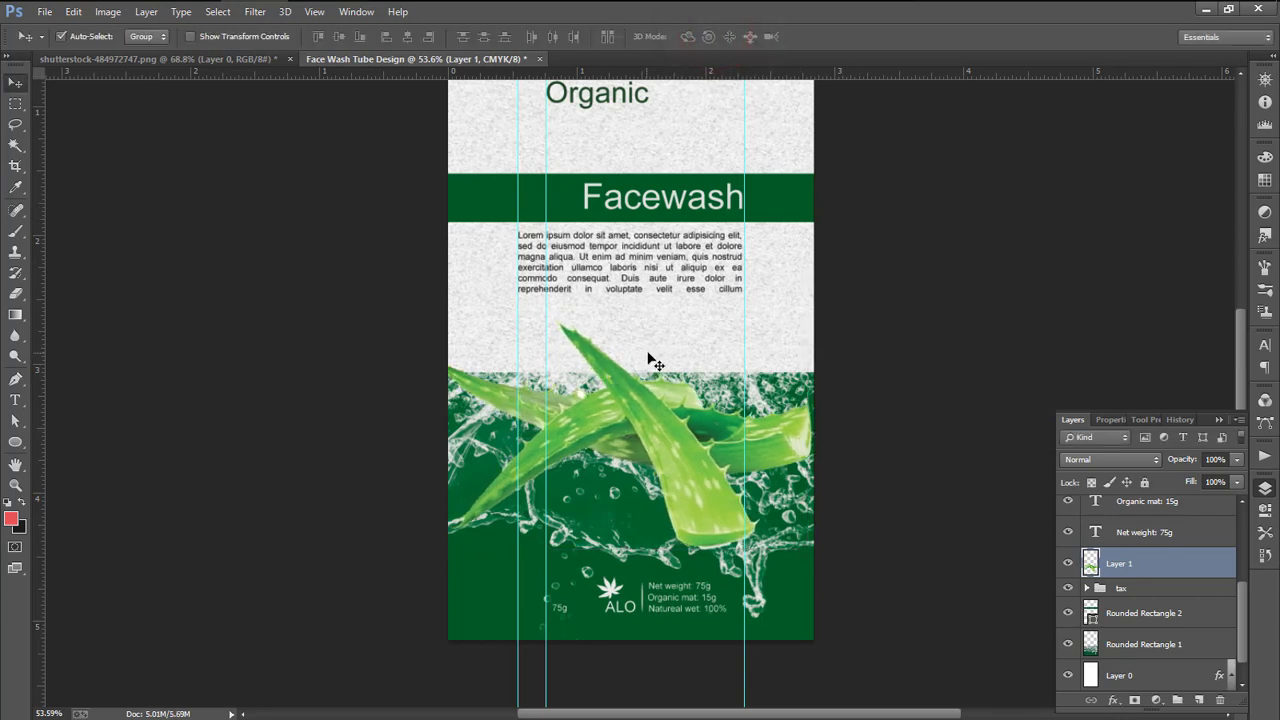
Move the Lorem ipsum paragraph a little over 20 px down, away from the "Facewash" band
drag(658, 296, 686, 323)
scroll(1150, 596, up, 3)
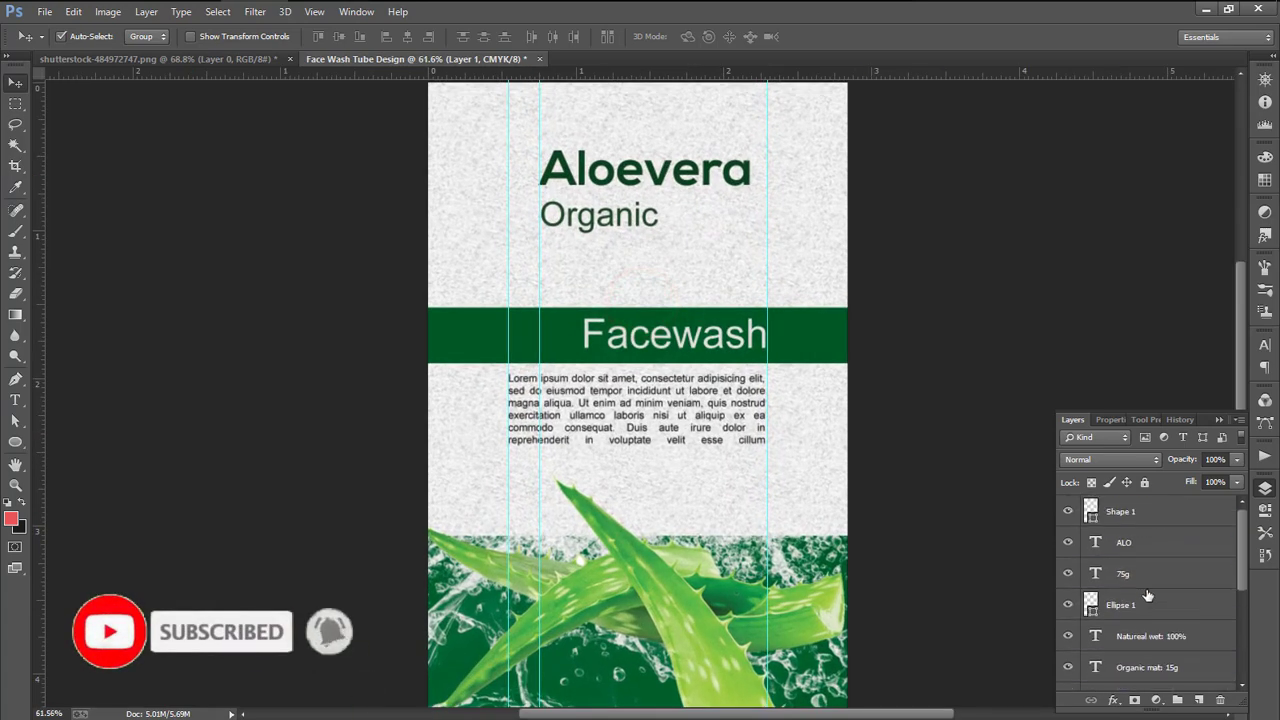
scroll(1134, 620, down, 3)
click(1088, 567)
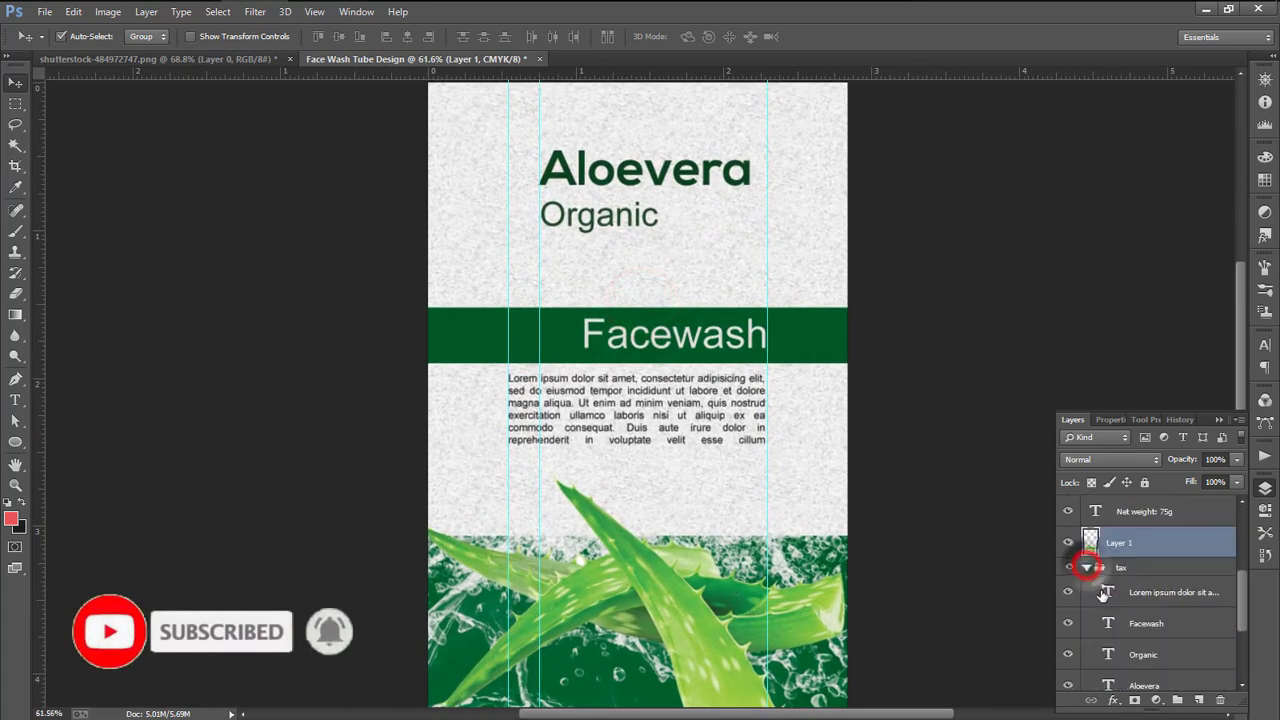
scroll(1130, 580, down, 1)
click(1172, 563)
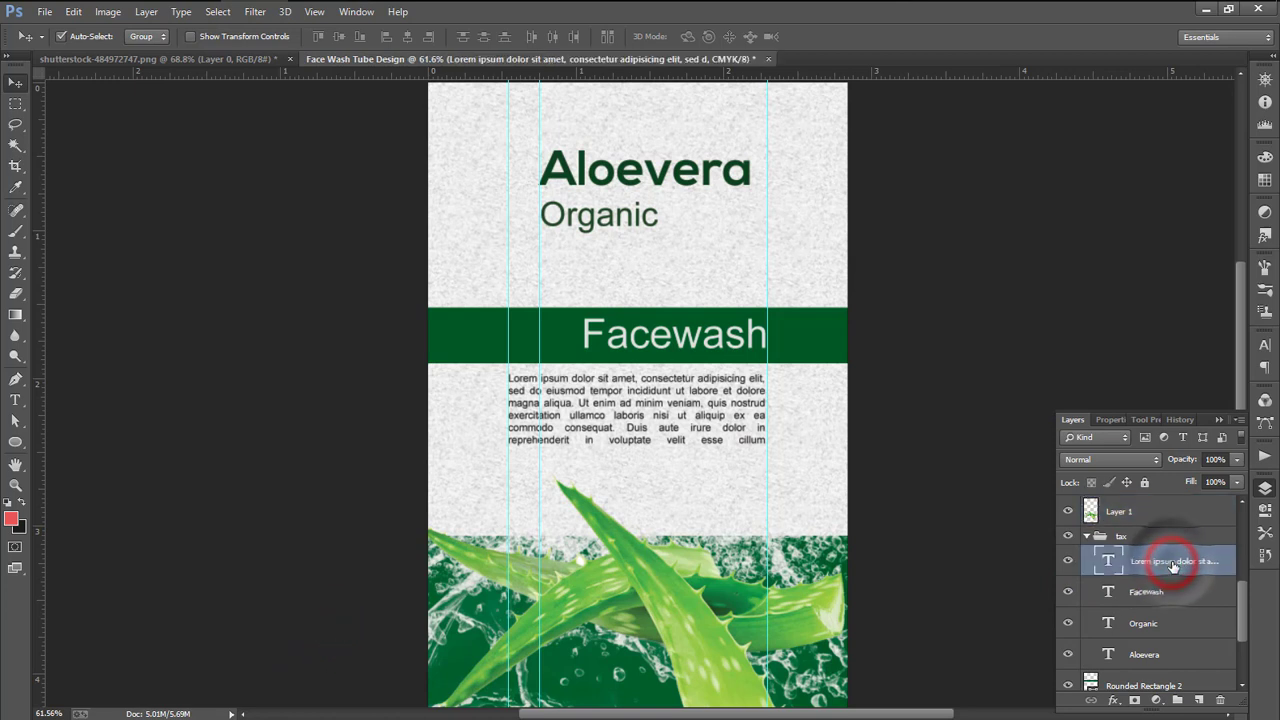
key(Down)
key(Down)
key(Down)
key(Down)
key(Down)
key(Down)
key(Down)
key(Down)
key(Down)
key(Down)
key(Down)
key(Down)
key(Down)
key(Down)
key(Down)
key(Down)
key(Down)
key(Down)
key(Down)
key(Down)
key(Down)
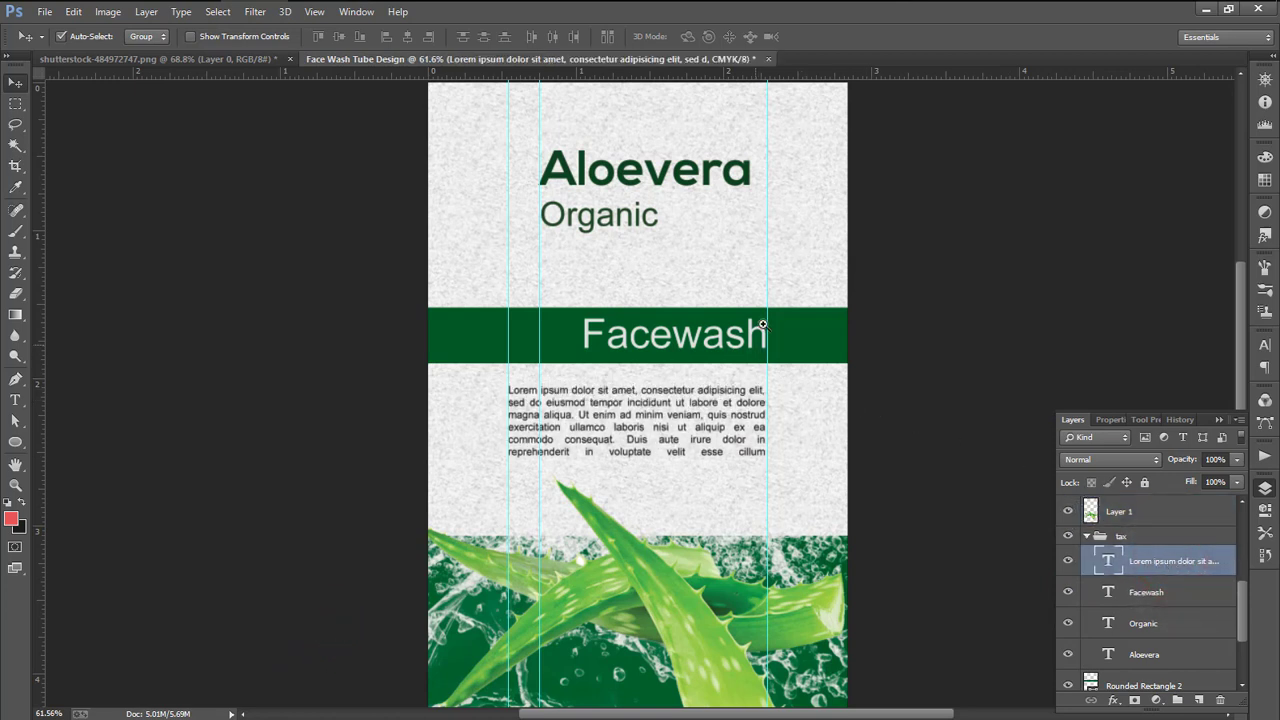
Move the "Aloevera" and "Organic" texts down together by about 20 px
drag(763, 322, 743, 308)
scroll(1175, 598, up, 1)
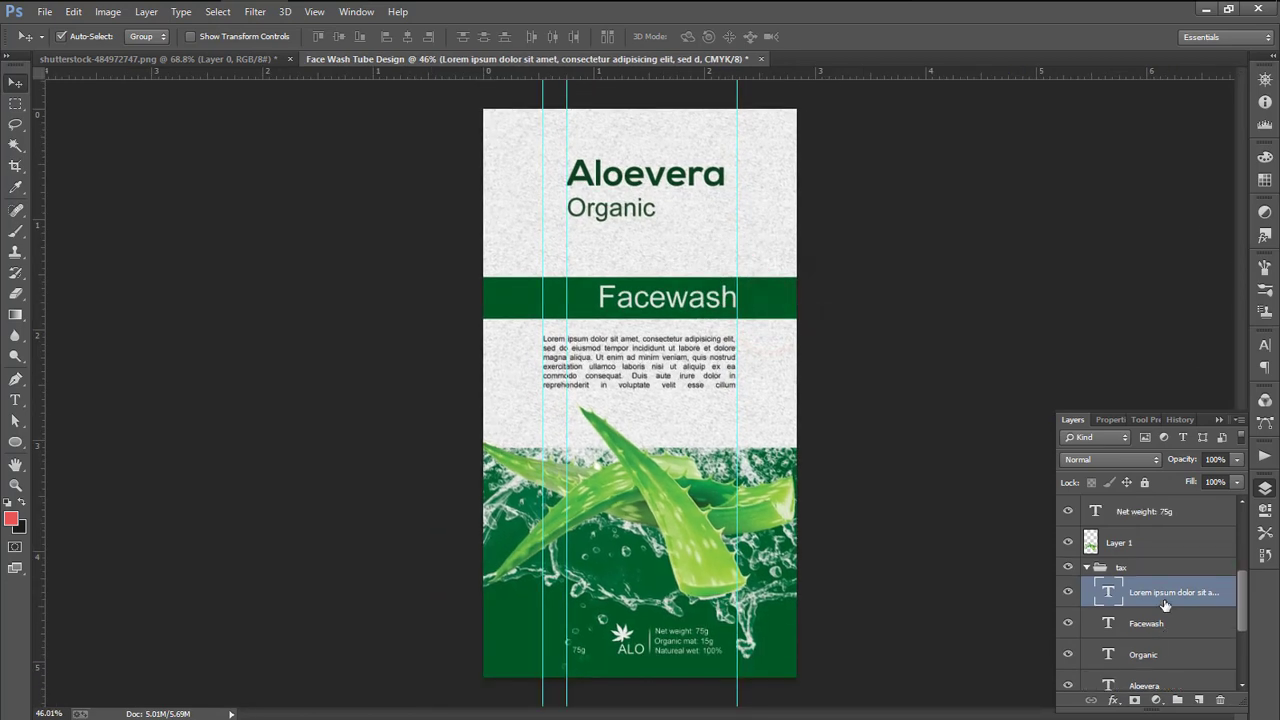
scroll(1166, 604, up, 4)
scroll(1174, 650, down, 8)
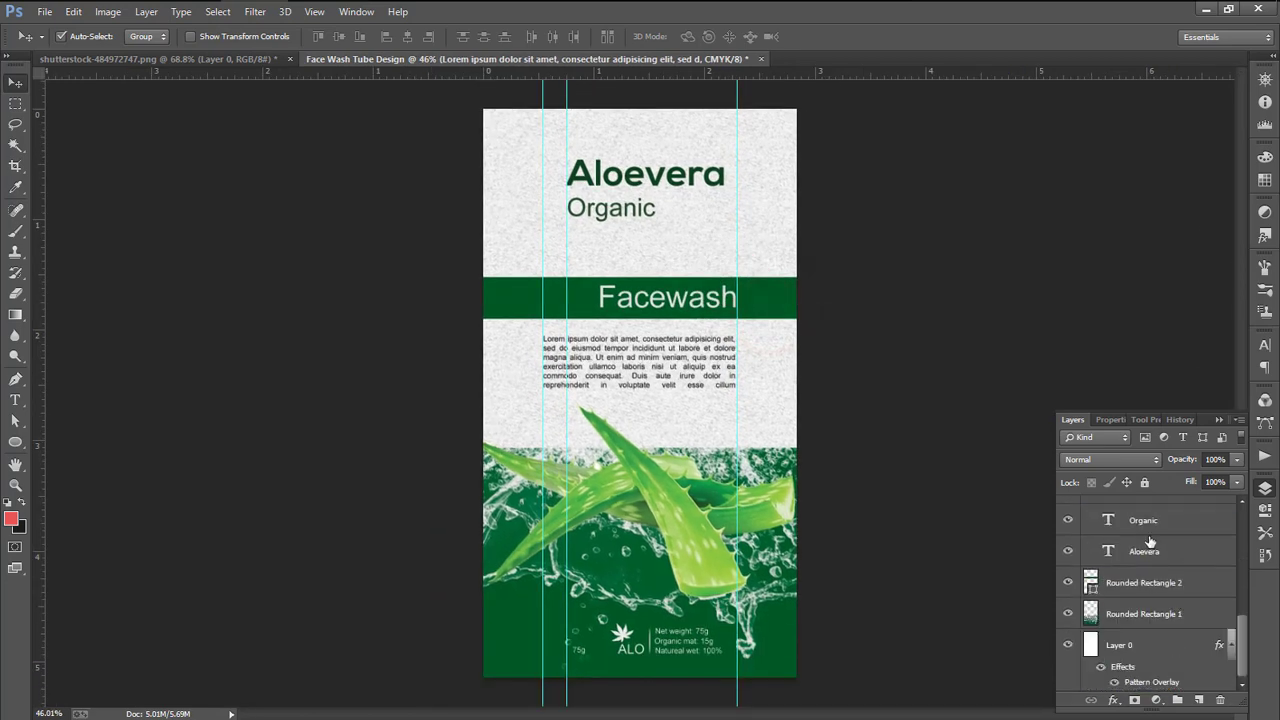
click(1153, 553)
shift+click(1151, 526)
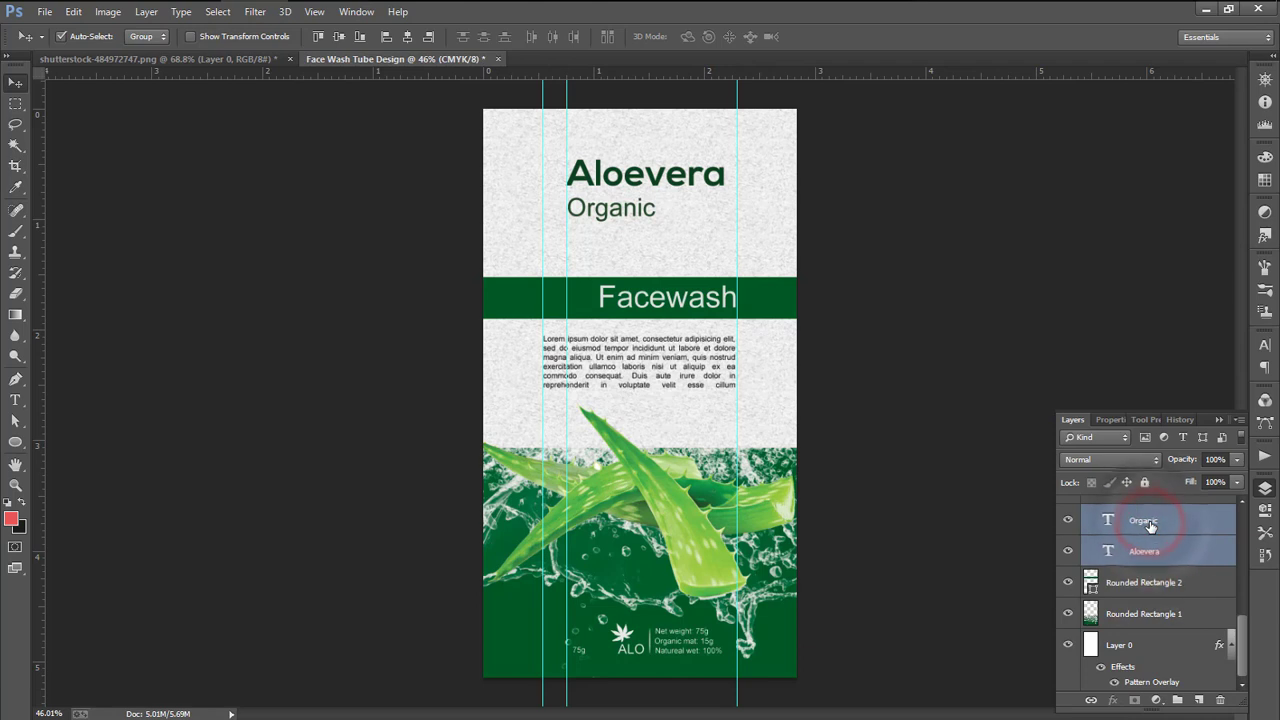
key(Down)
key(Down)
key(Down)
key(Down)
key(Down)
key(Down)
key(Down)
key(Down)
key(Down)
key(Down)
key(Down)
key(Down)
key(Down)
key(Down)
key(Down)
key(Down)
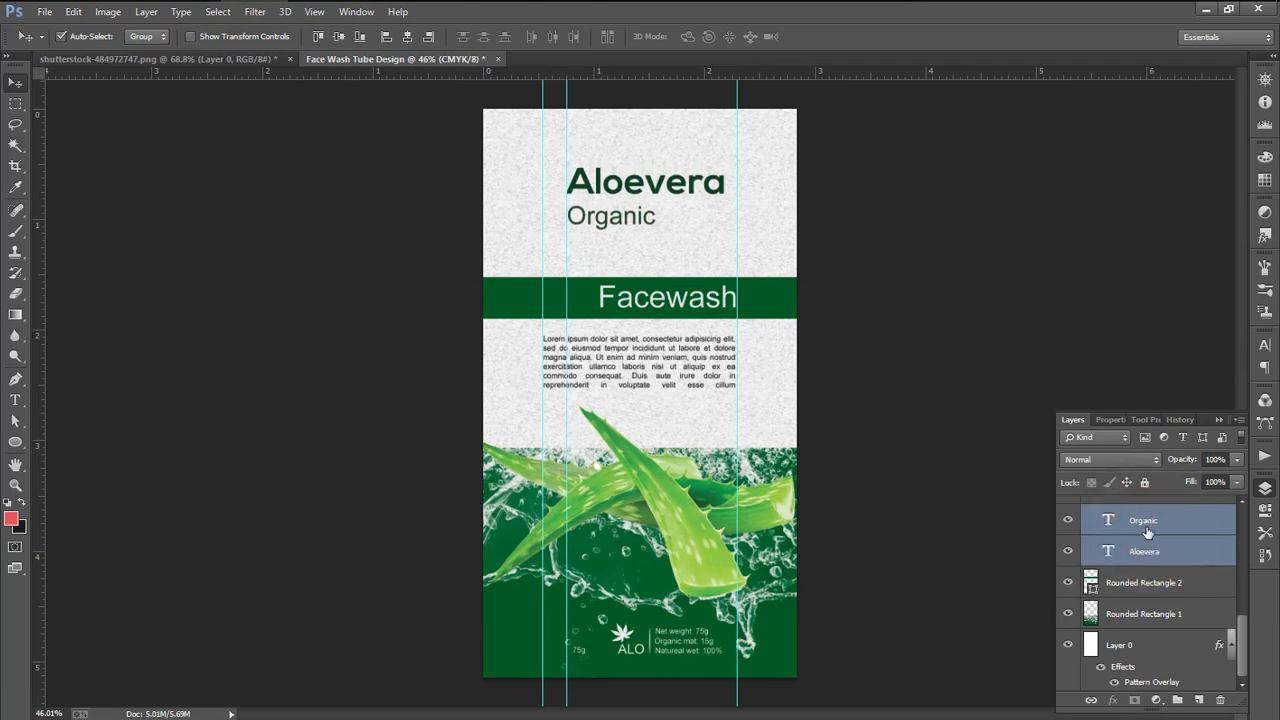
Move only the "Organic" text about 25 px further down to widen the gap below "Aloevera"
click(1147, 521)
key(Down)
key(Down)
key(Down)
key(Down)
key(Down)
key(Down)
key(Down)
key(Down)
key(Down)
key(Down)
key(Down)
key(Down)
key(Down)
key(Down)
key(Down)
key(Down)
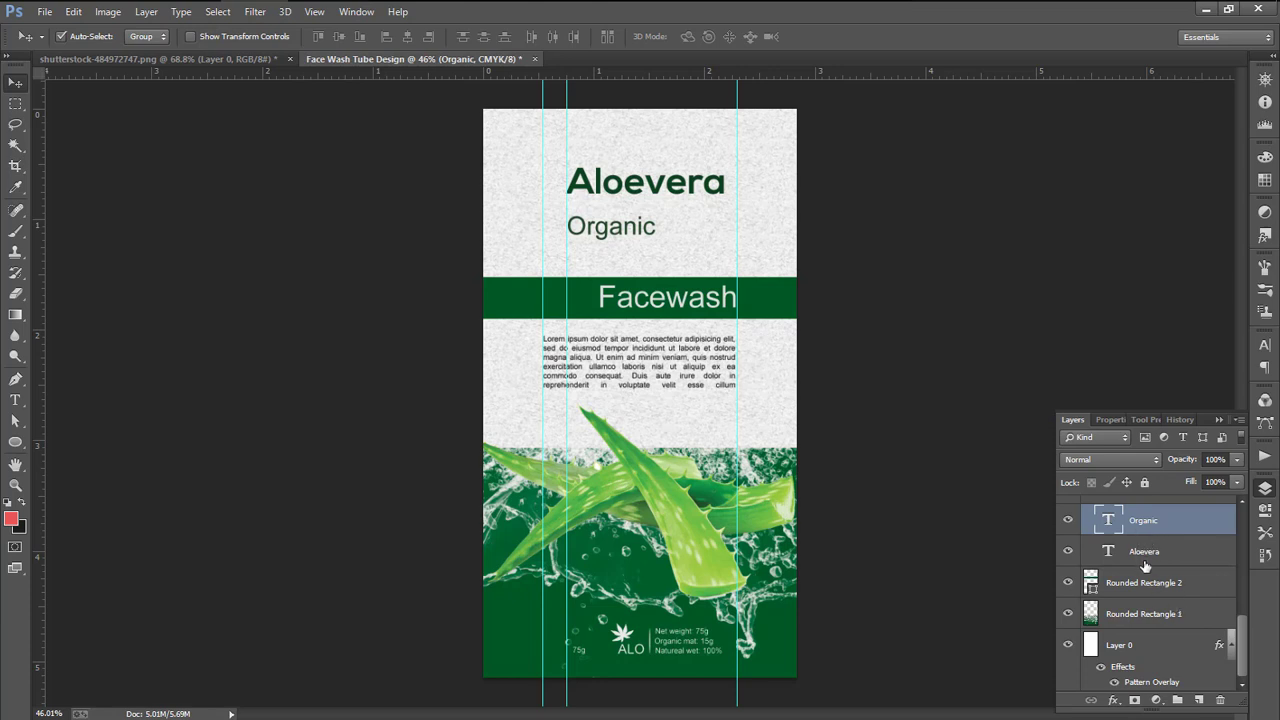
Move the "Facewash" text and its green band together about 17 px up, closer to "Organic"
click(1146, 583)
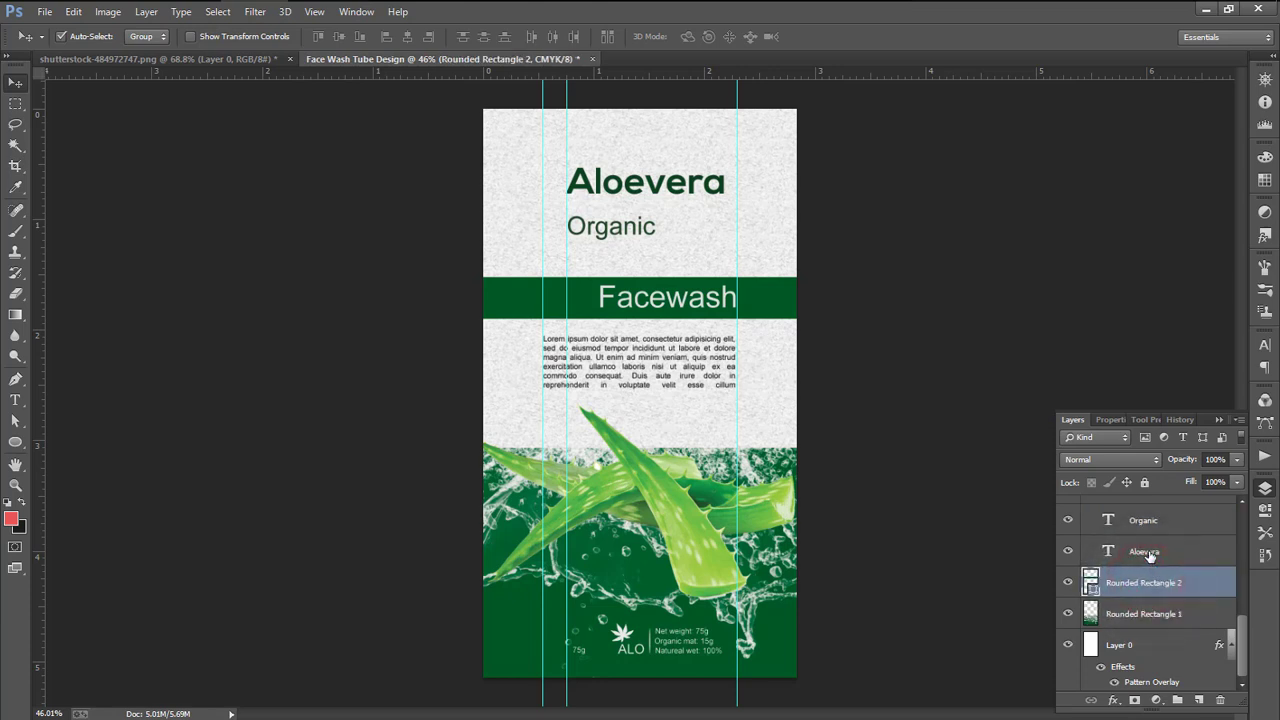
scroll(1175, 600, up, 1)
ctrl+click(1140, 518)
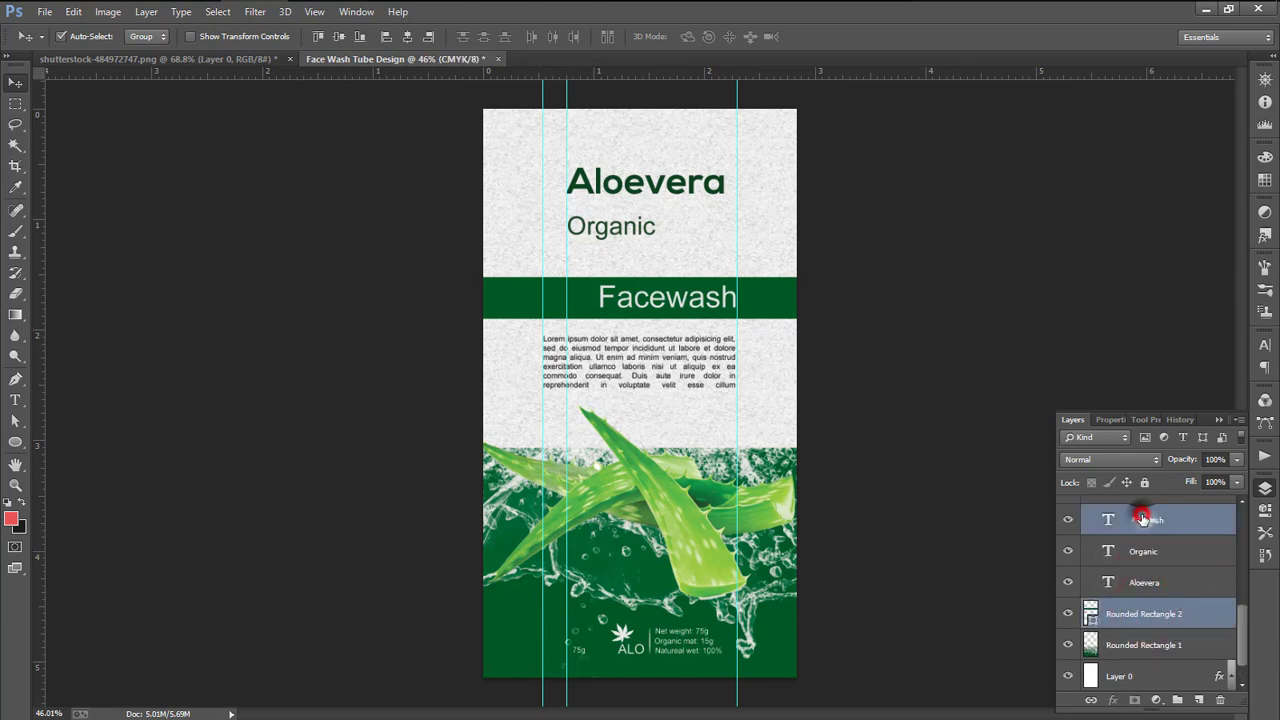
key(Up)
key(Up)
key(Up)
key(Up)
key(Up)
key(Up)
key(Up)
key(Up)
key(Up)
key(Up)
key(Up)
key(Up)
key(Up)
key(Up)
key(Up)
key(Up)
key(Up)
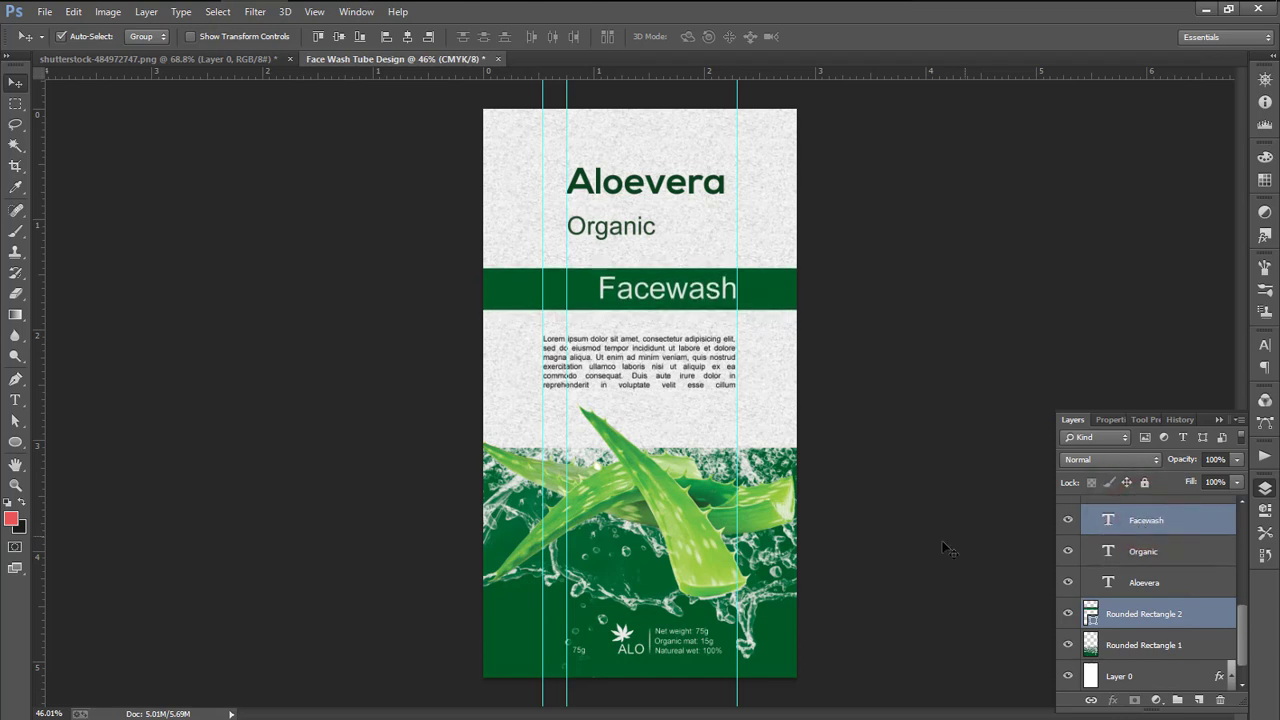
Group all label layers from Shape 1 down to Layer 0 into one group
click(782, 510)
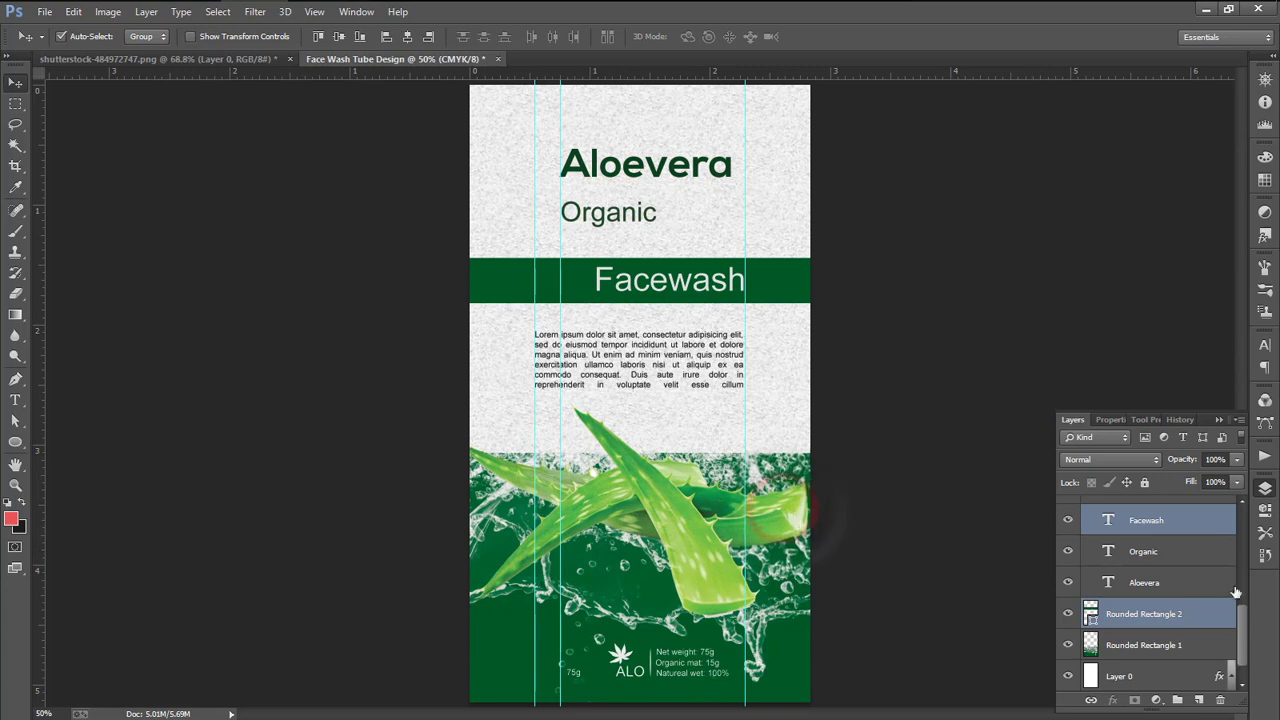
drag(1242, 631, 1241, 516)
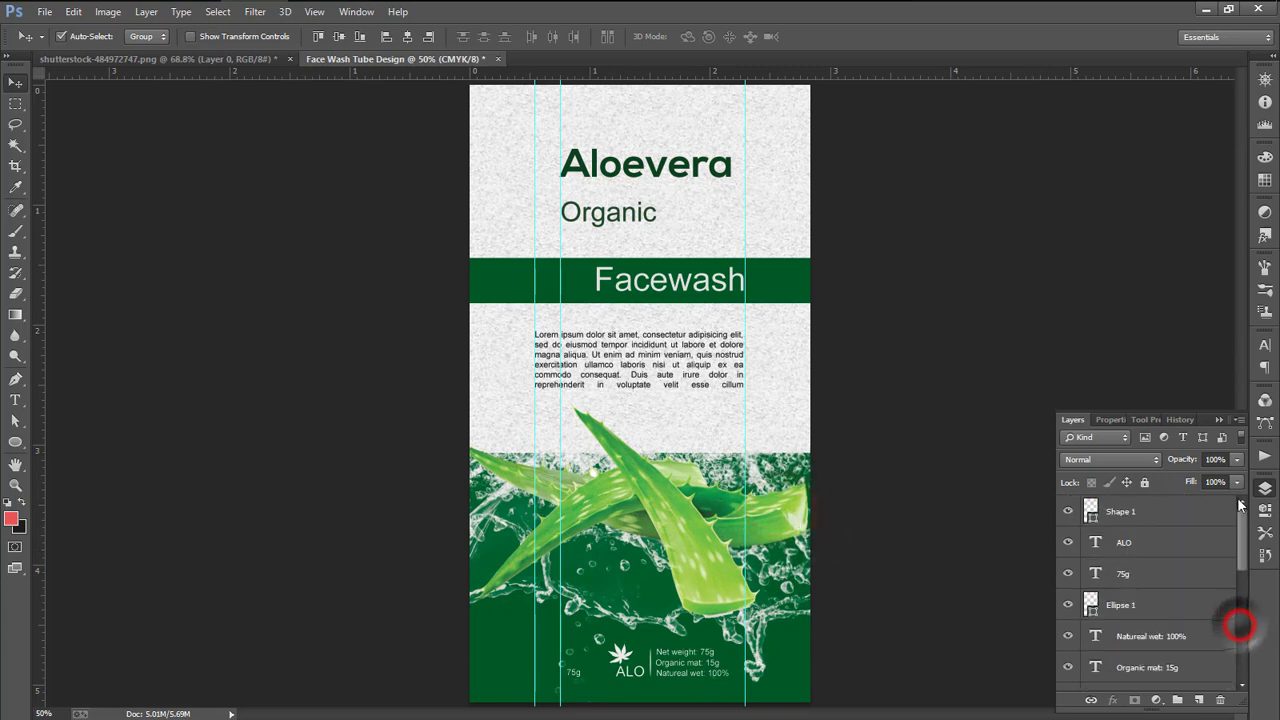
click(1127, 512)
scroll(1140, 600, down, 10)
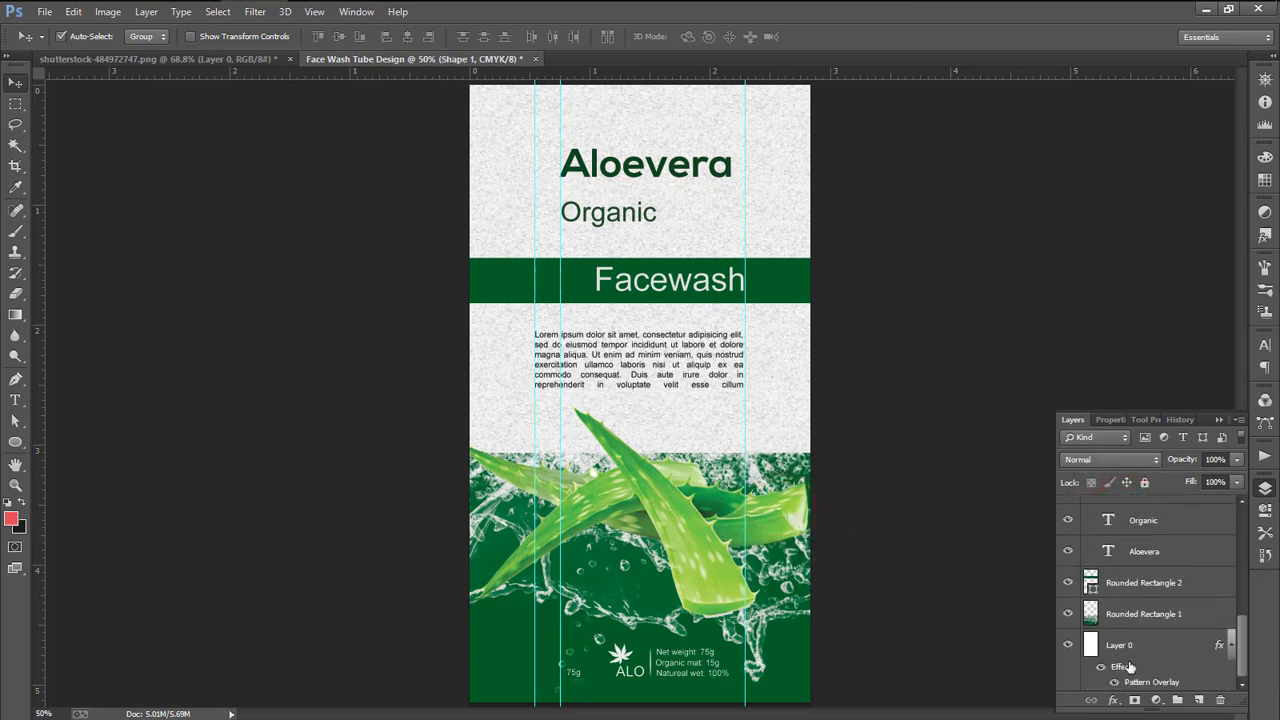
shift+click(1131, 643)
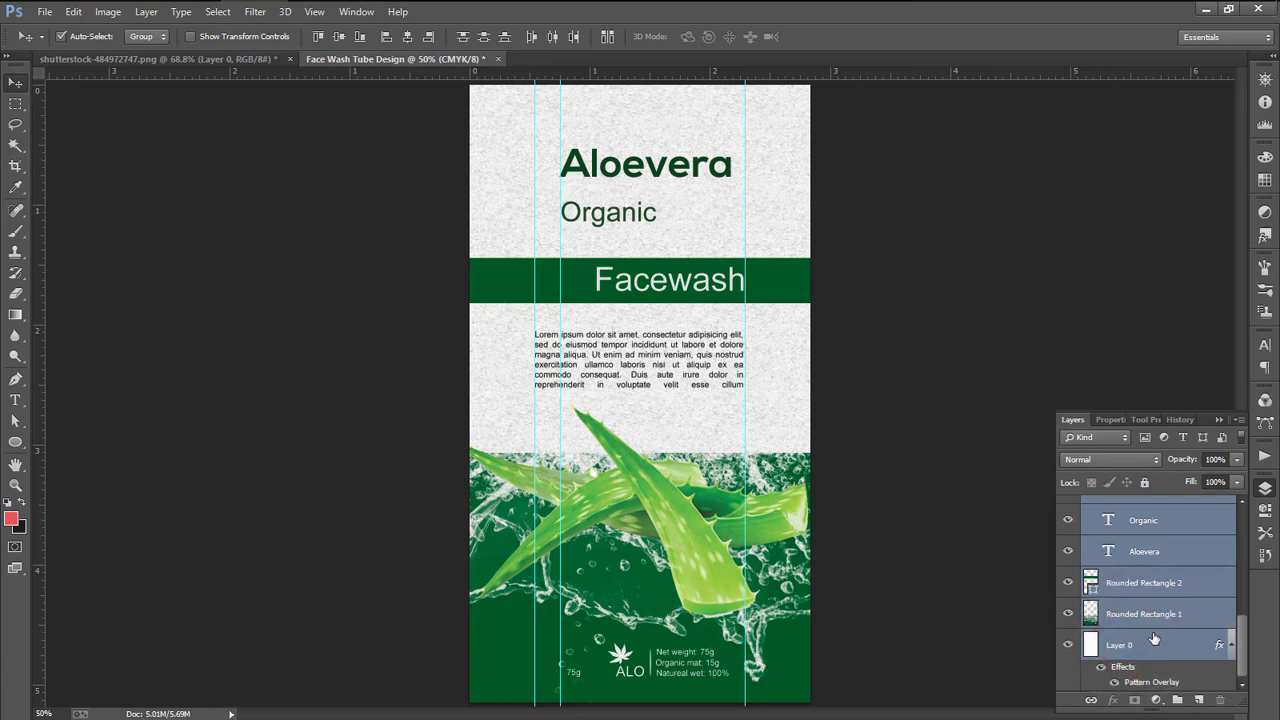
drag(1152, 620, 1165, 678)
drag(1176, 703, 1177, 702)
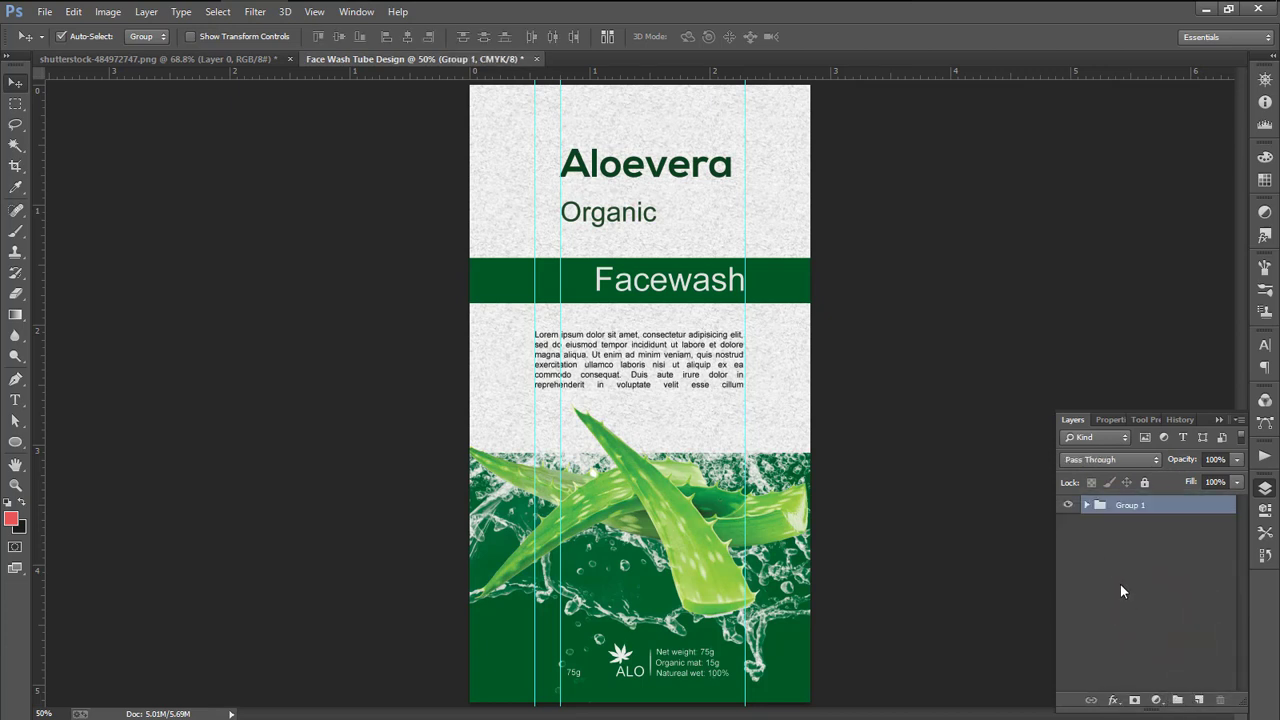
click(1121, 543)
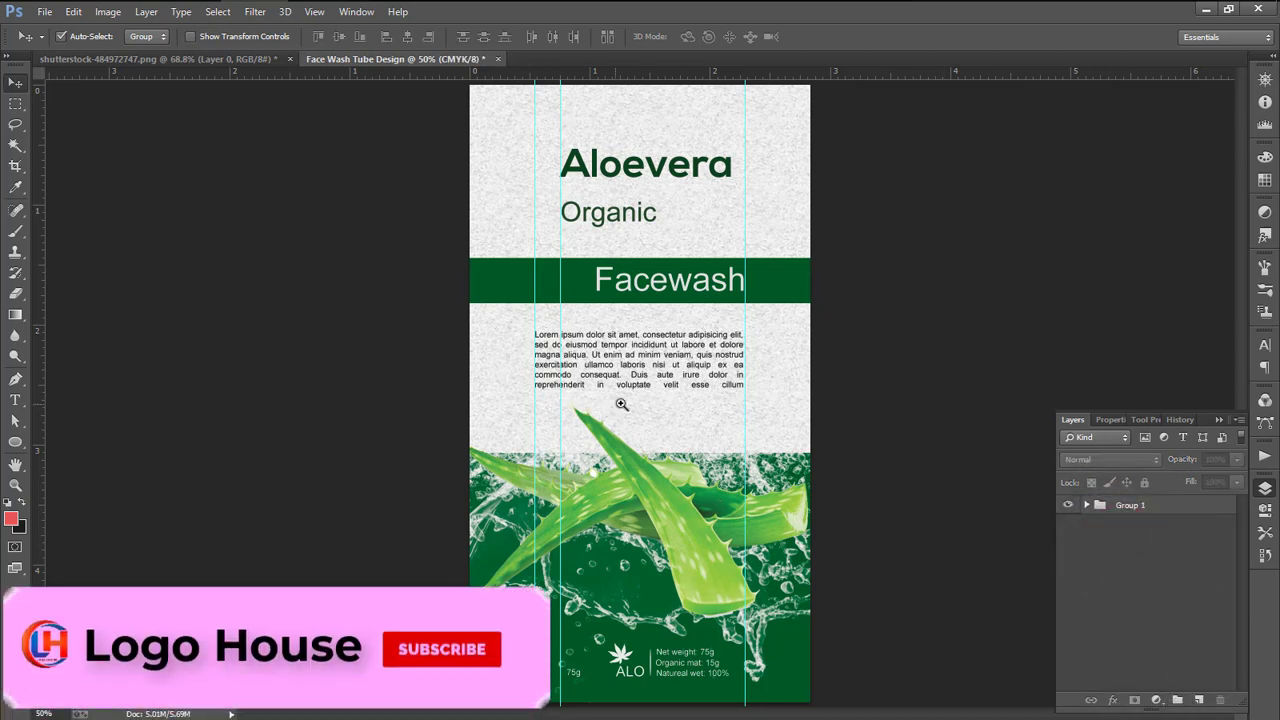
Hide the guides, select the whole label canvas with the Rectangular Marquee tool and copy it merged
drag(624, 400, 596, 394)
click(15, 104)
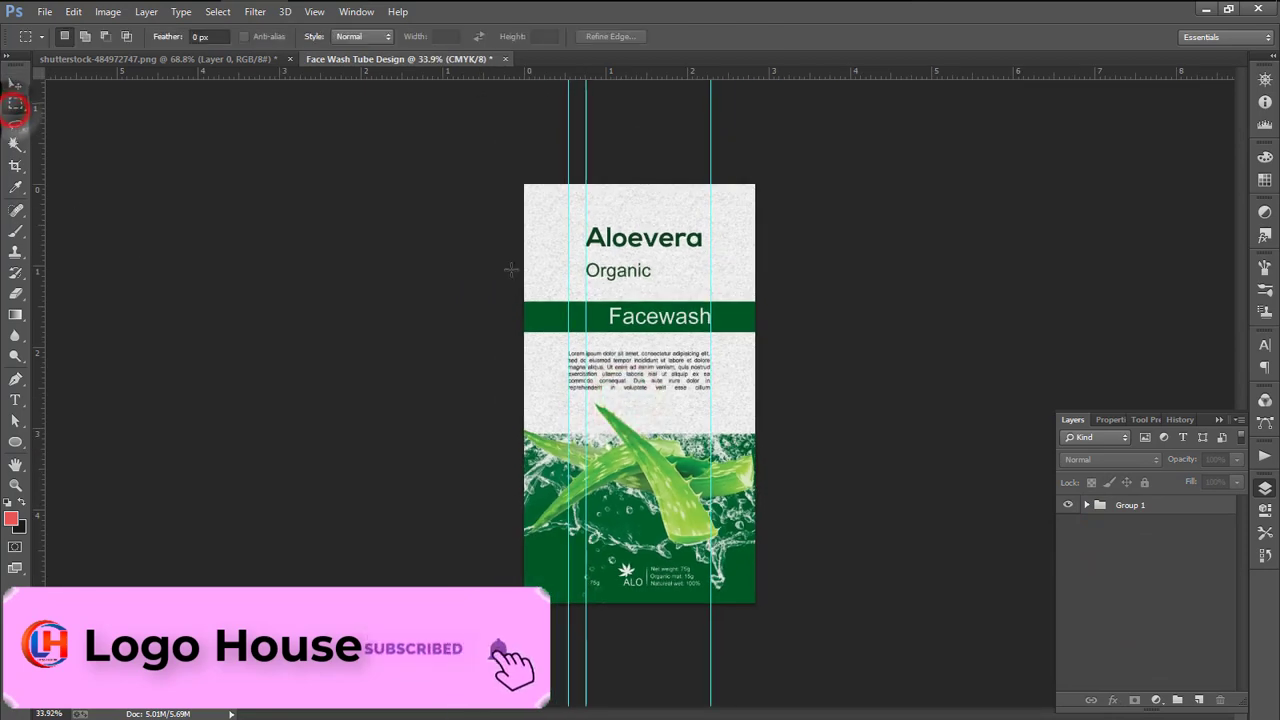
key(ctrl+semicolon)
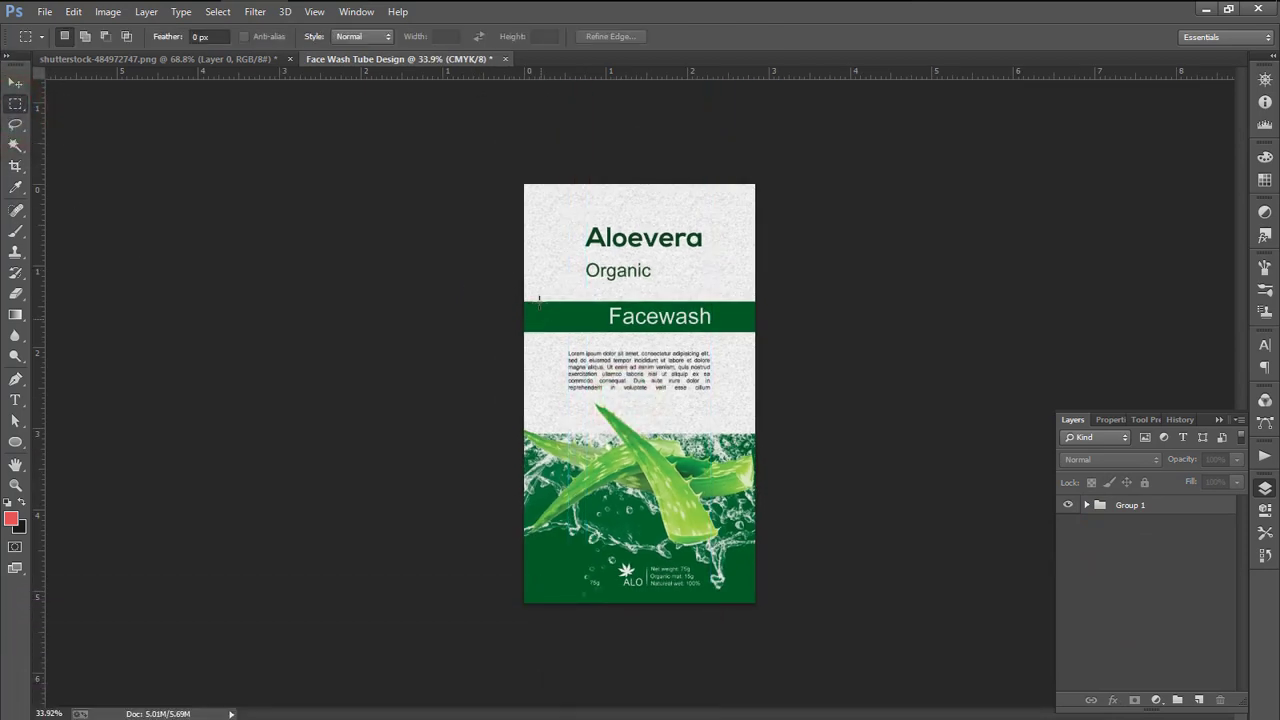
drag(496, 155, 842, 630)
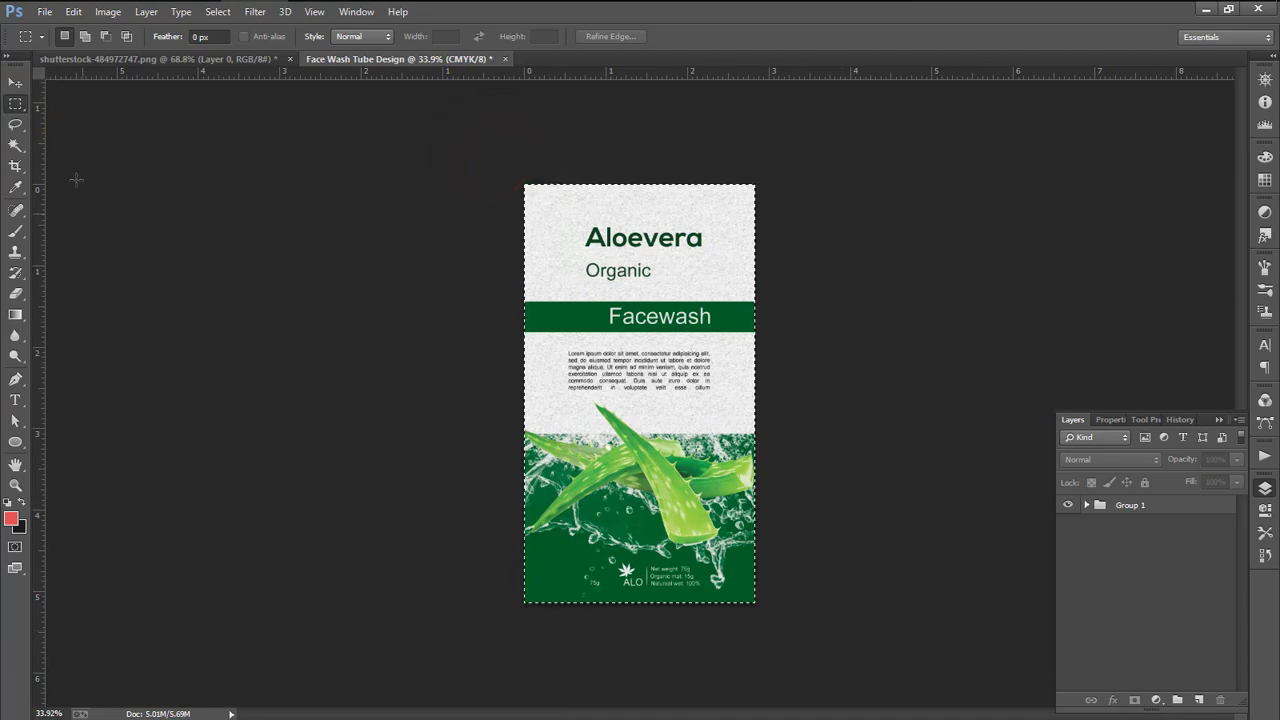
click(73, 12)
click(157, 145)
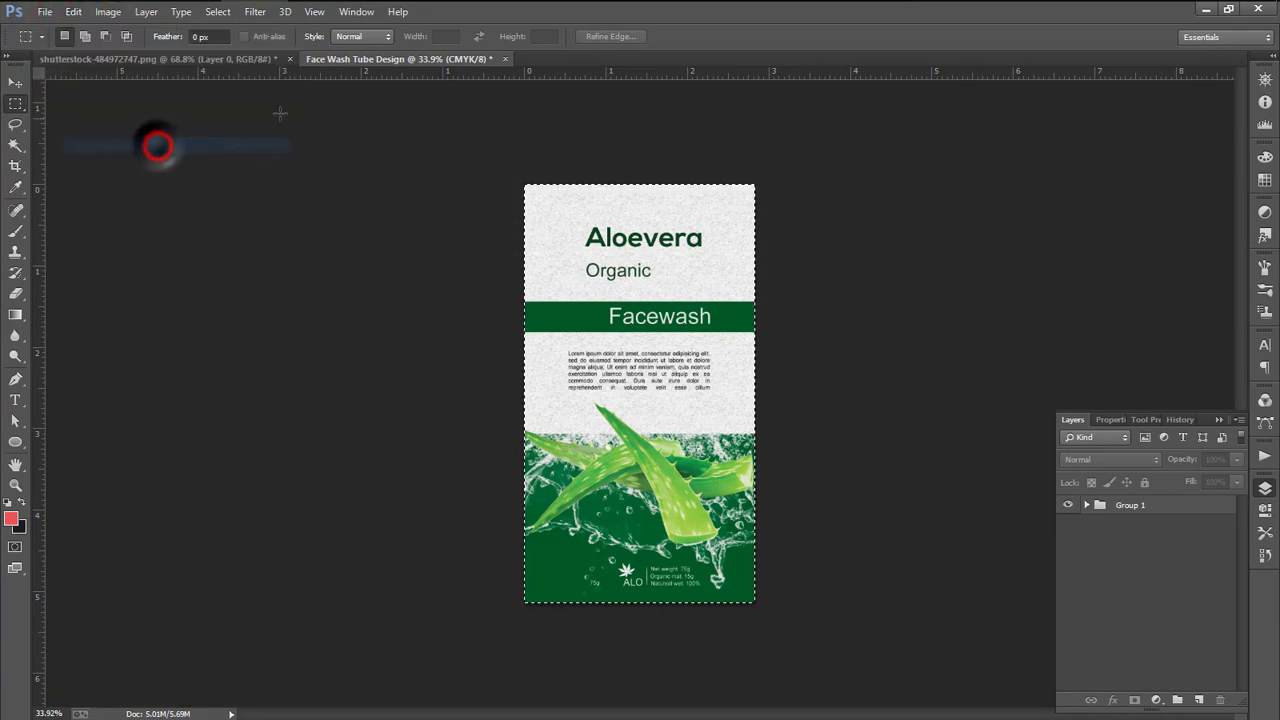
Open Cosmetic Tube Mockup 01.psd and the contents of its "BUT YOUR DESIGN HERE" smart object
click(45, 11)
click(85, 47)
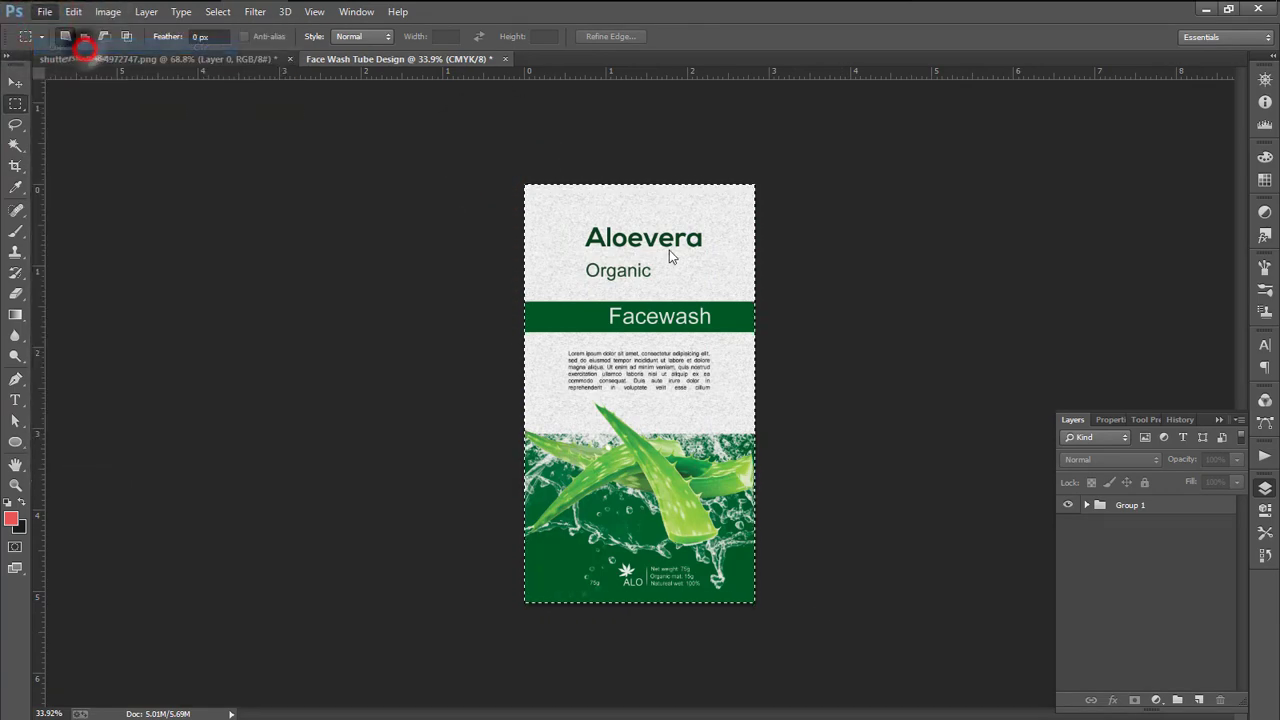
double_click(384, 262)
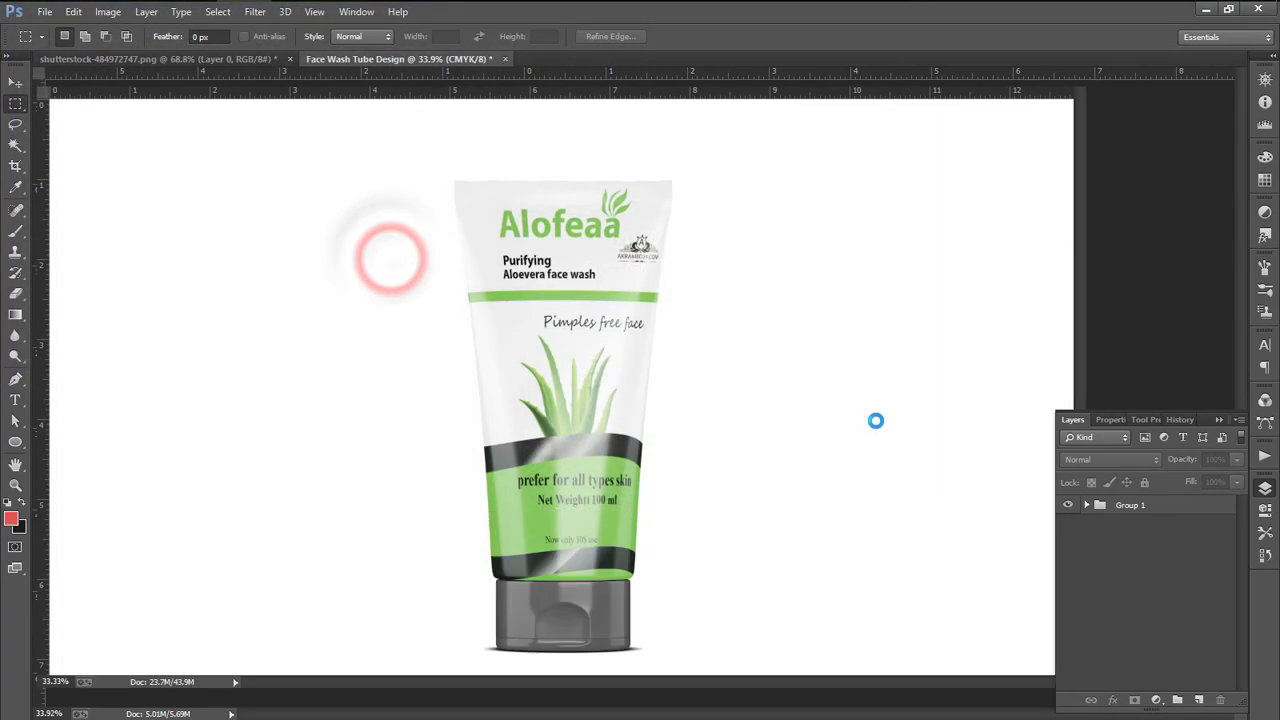
double_click(1112, 525)
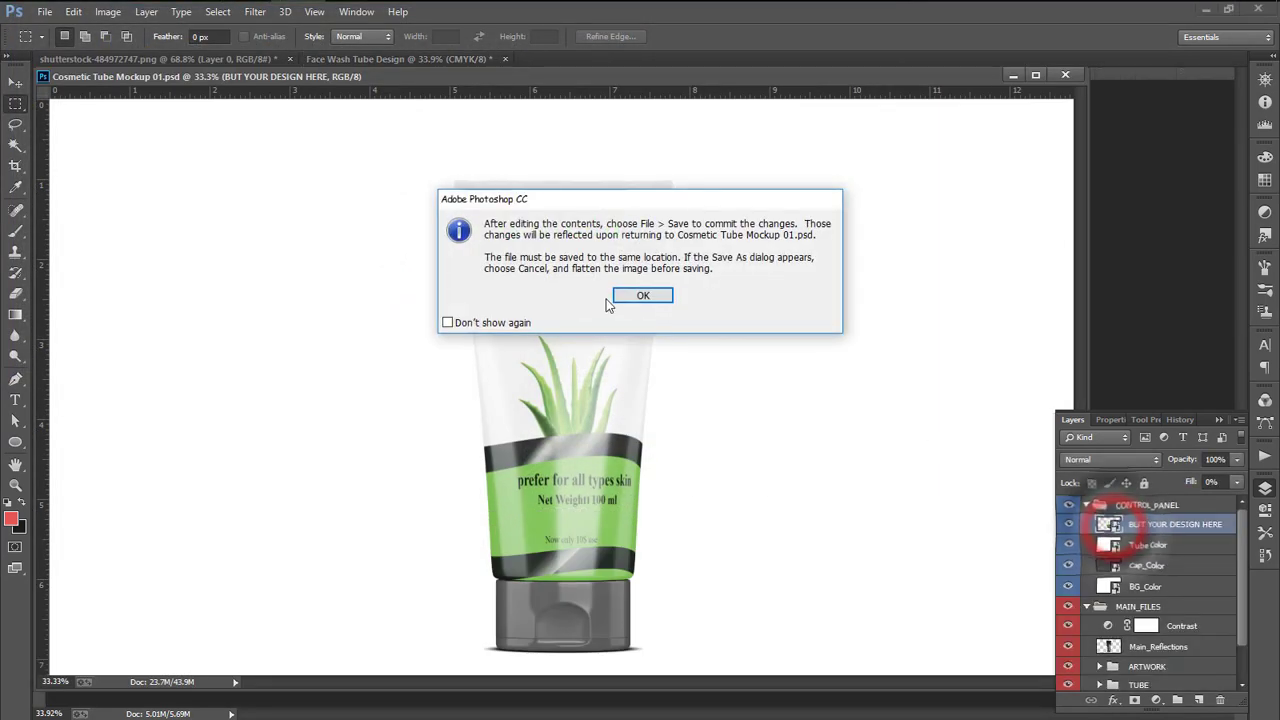
click(640, 295)
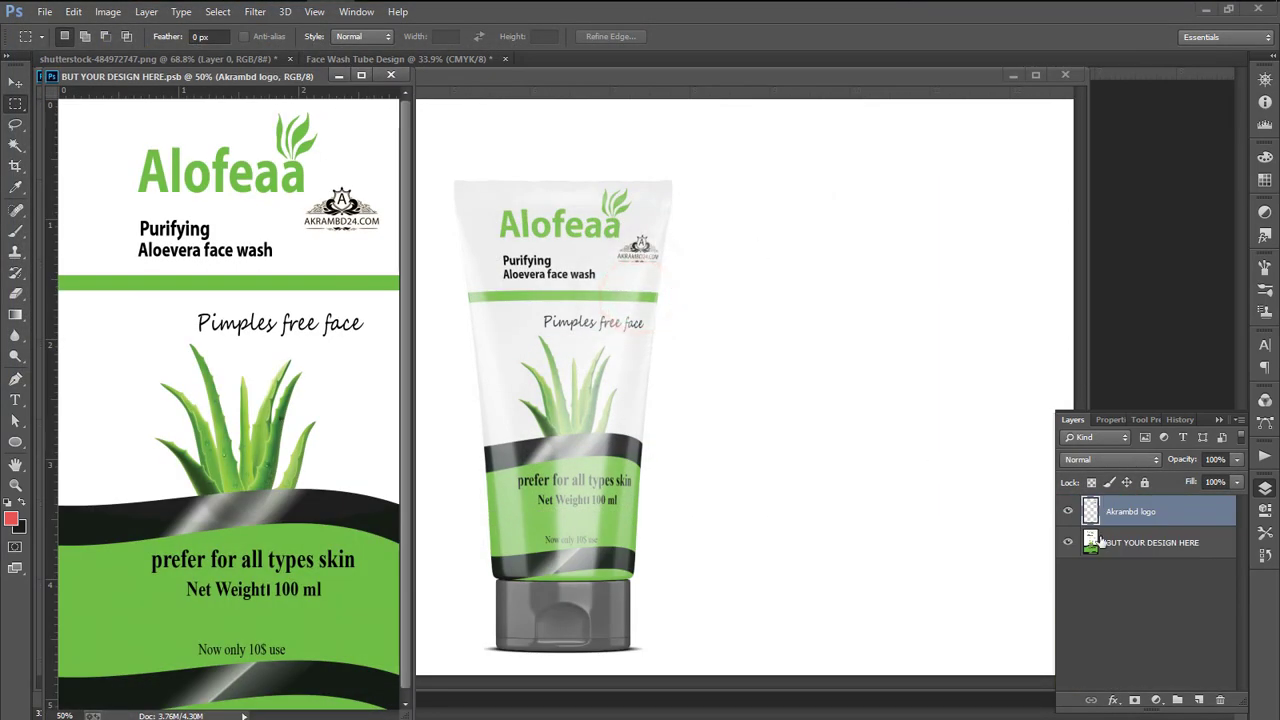
Hide the "BUT YOUR DESIGN HERE" and "Akrambd logo" layers and paste the copied label artwork into the smart object
click(1066, 543)
click(1067, 511)
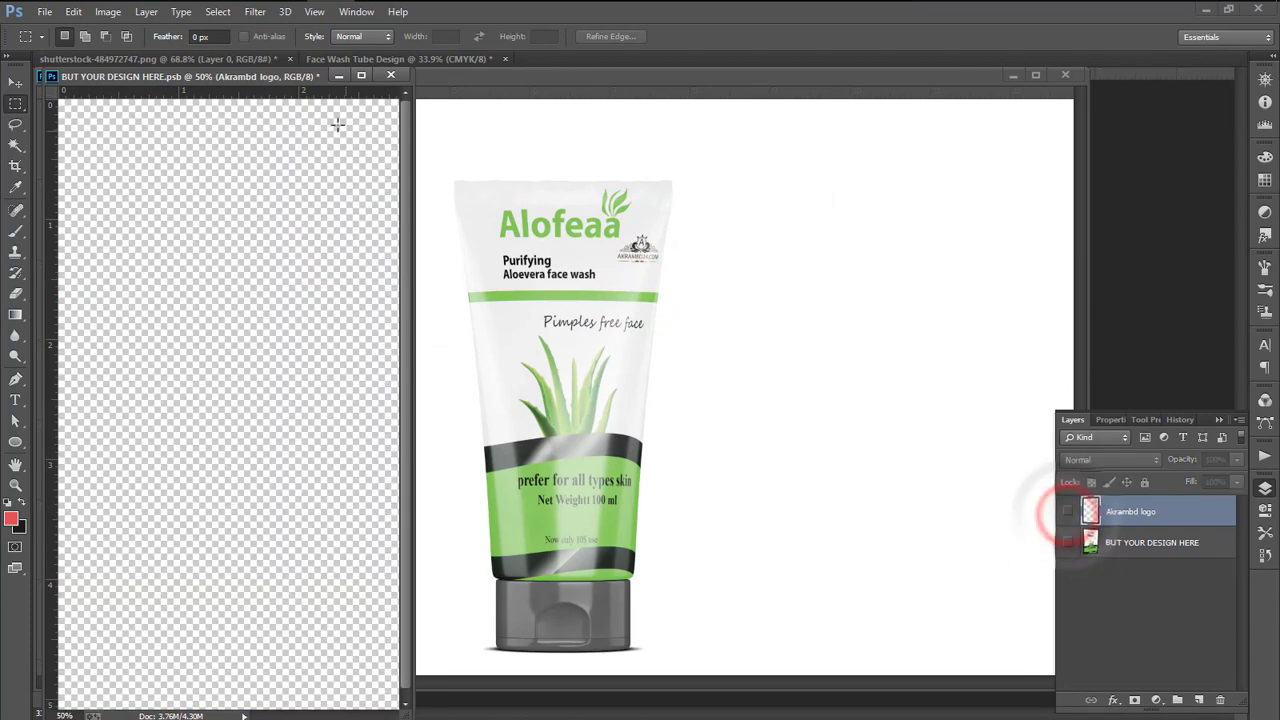
click(73, 11)
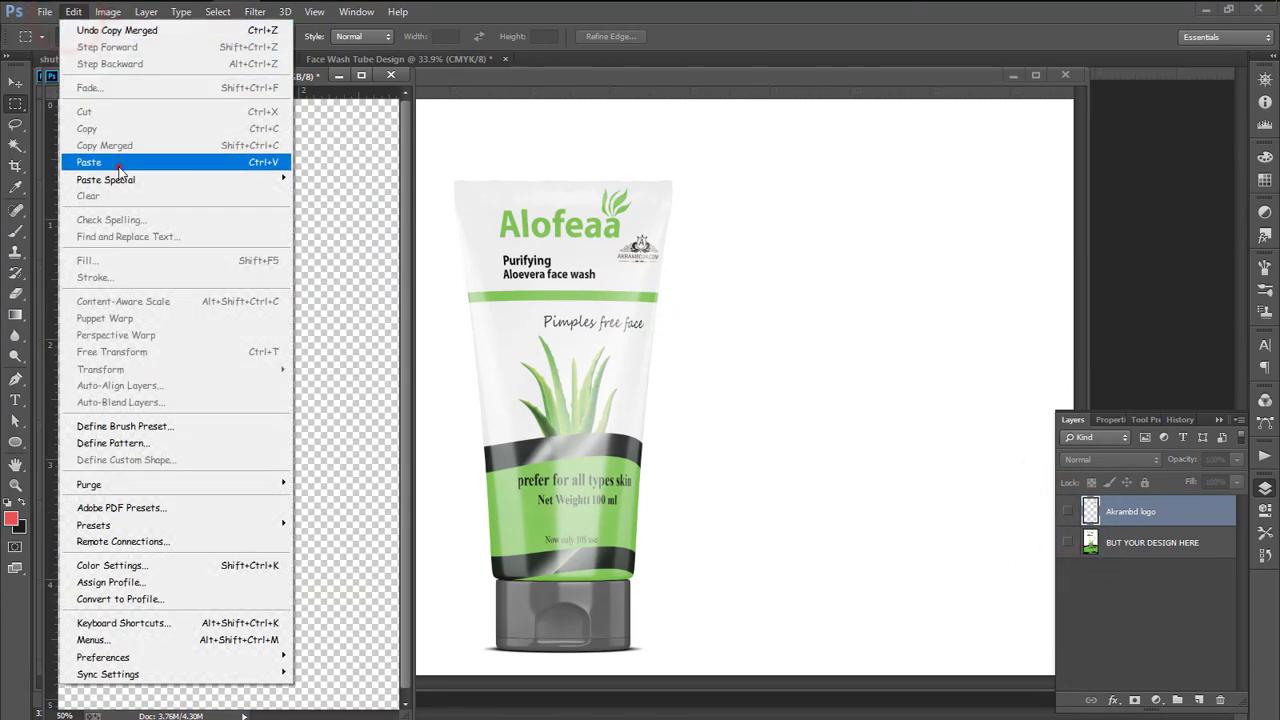
click(118, 163)
Close the smart object with its changes saved and dock the tube mockup window among the document tabs
click(391, 75)
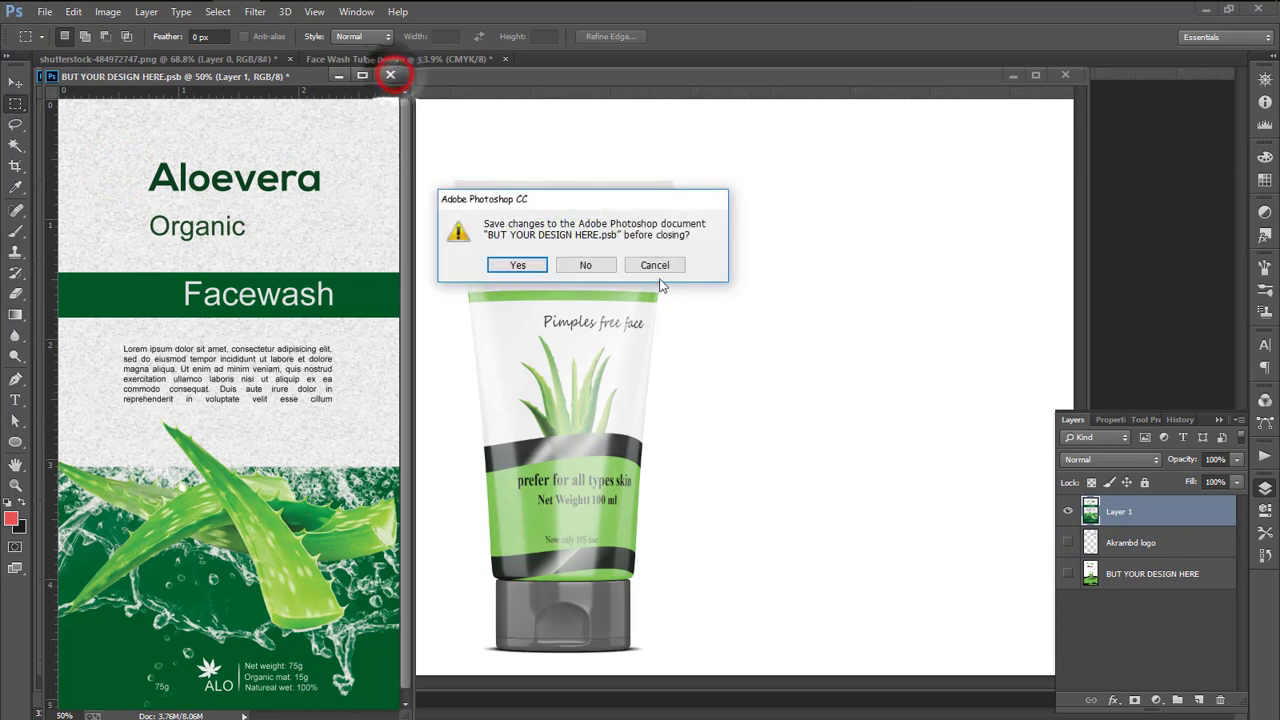
click(510, 265)
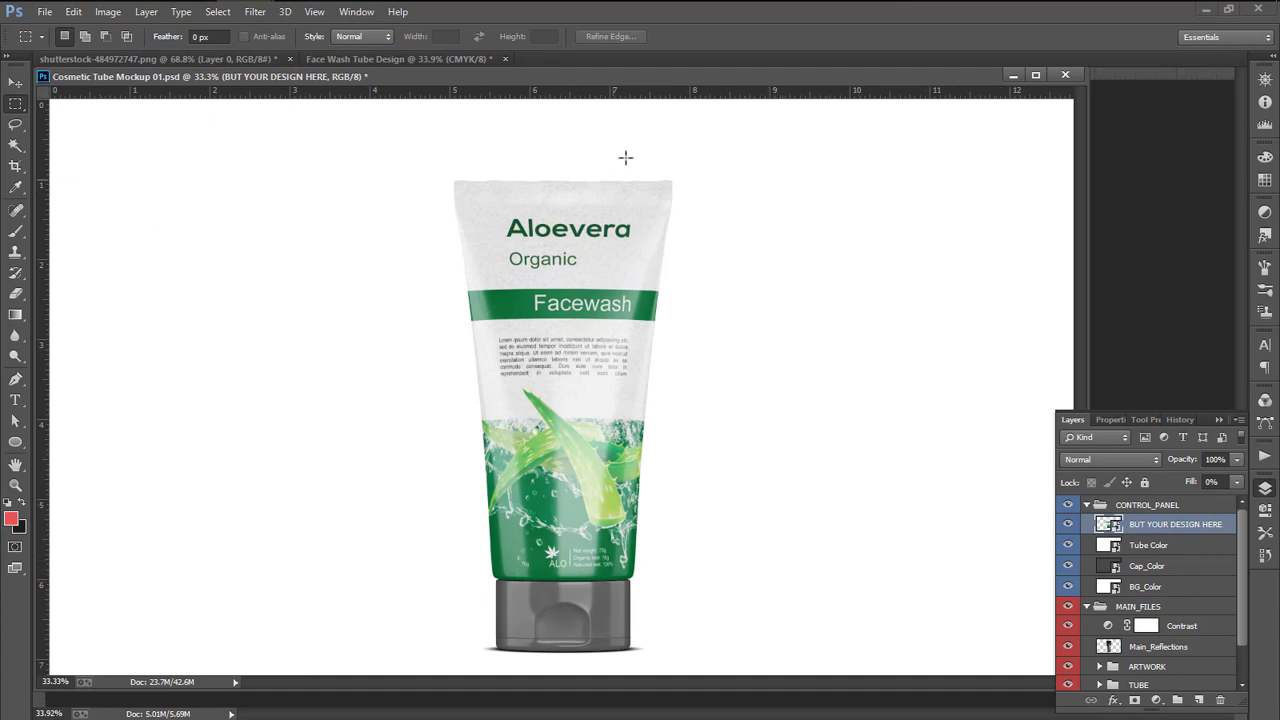
drag(640, 67, 672, 60)
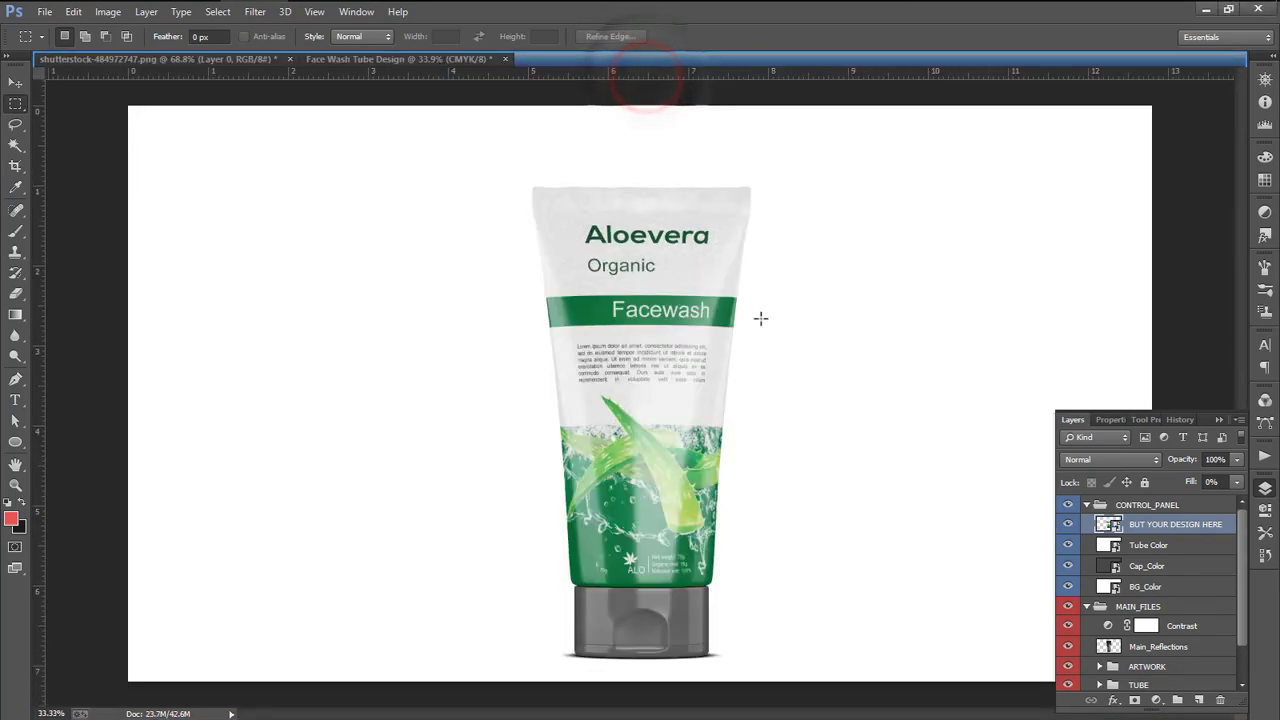
click(714, 60)
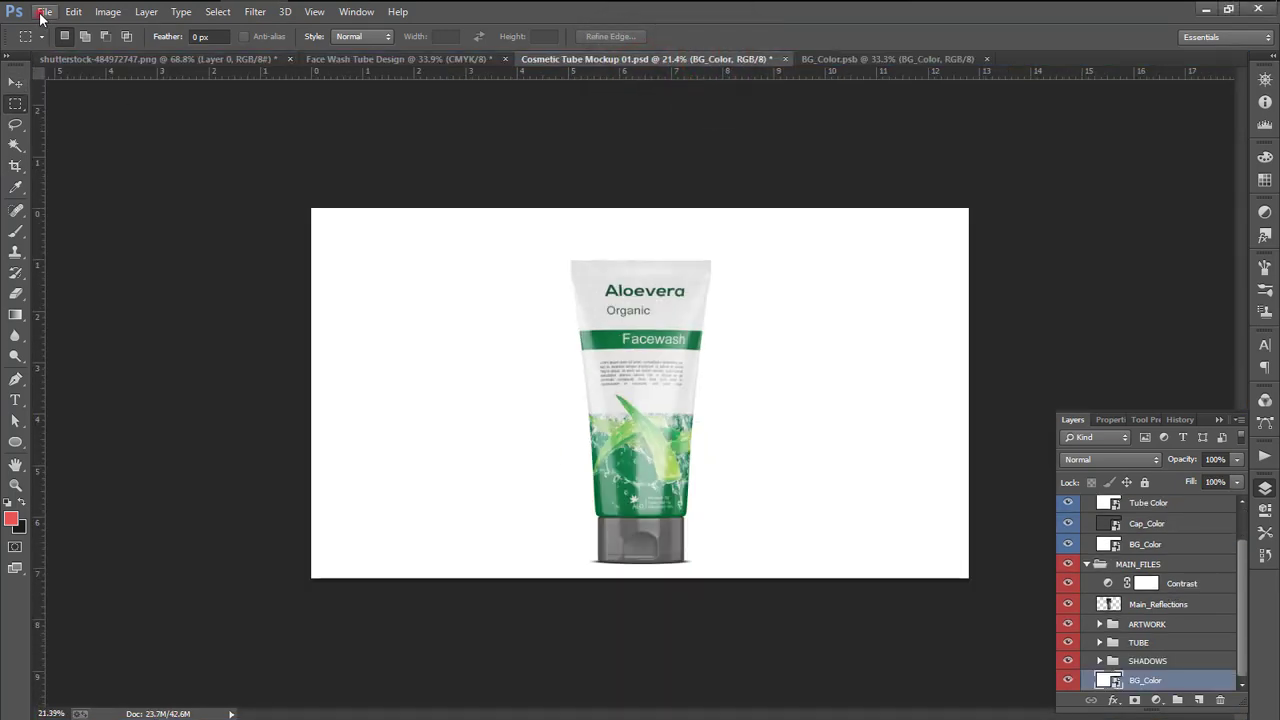
Save the tube mockup to the Desktop as a PNG named "Cosmetic Tube Mockup 01" with the default PNG options
click(42, 14)
click(86, 172)
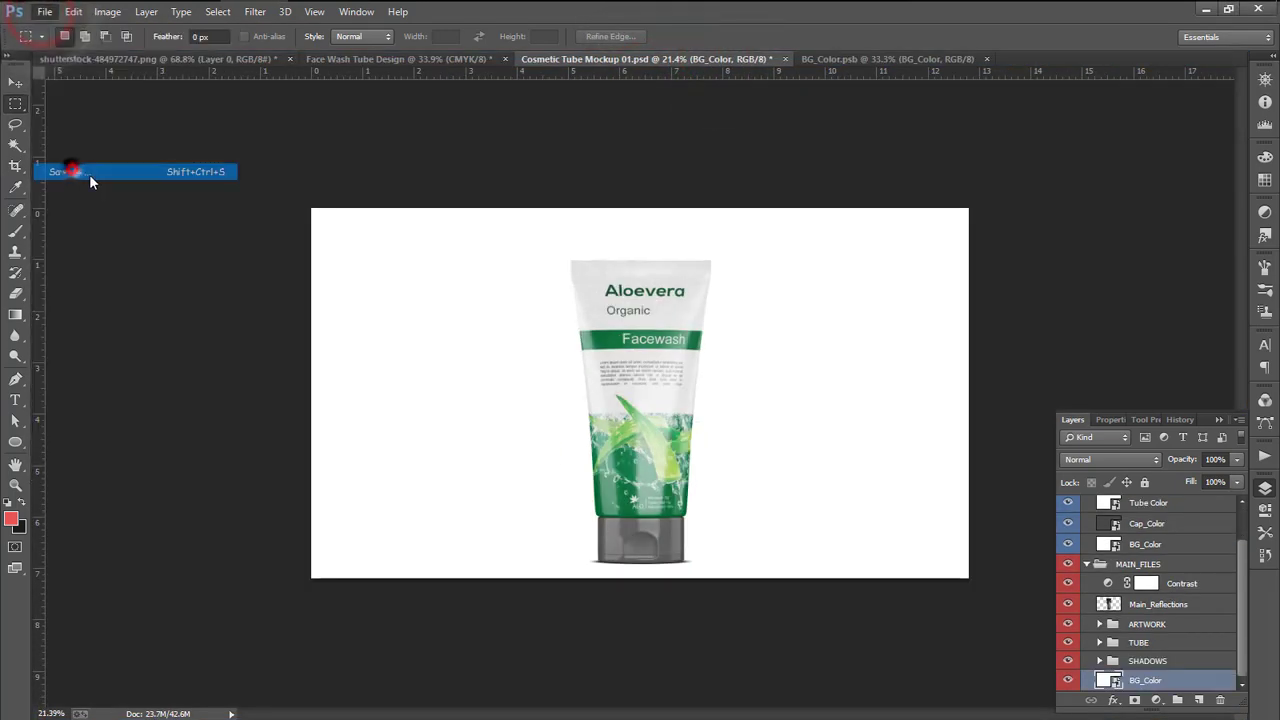
click(60, 113)
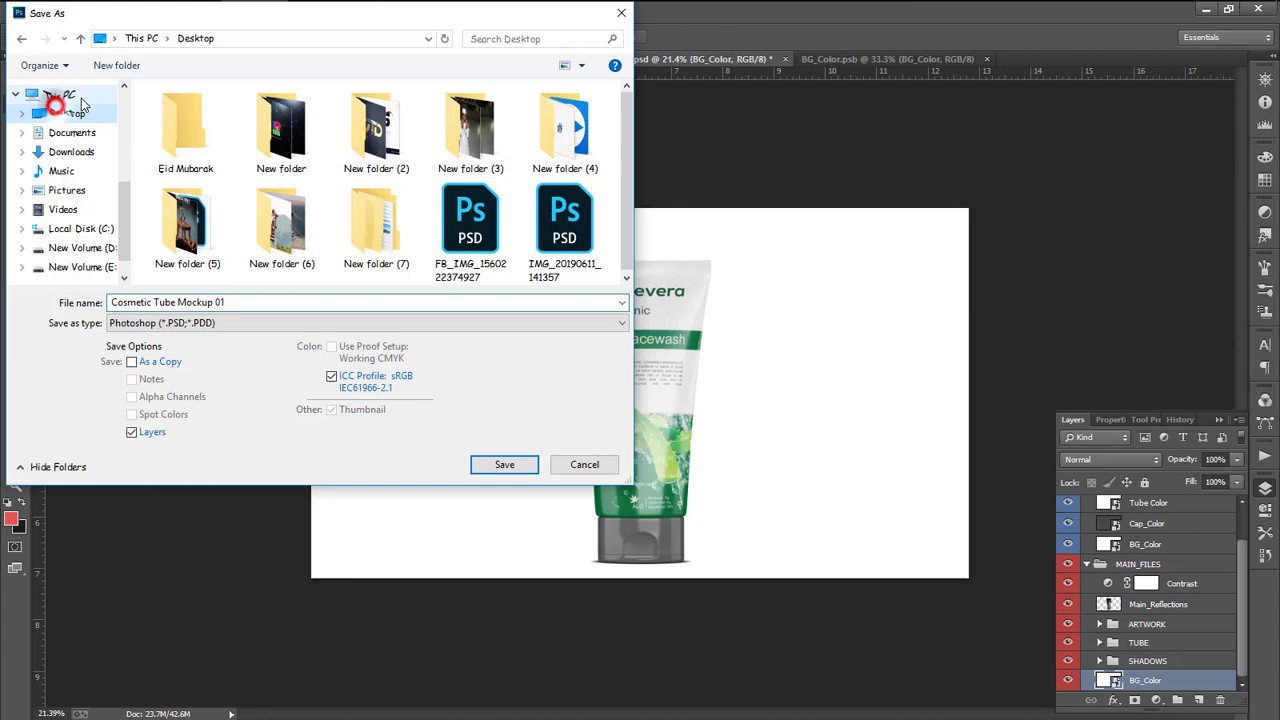
click(170, 322)
click(165, 542)
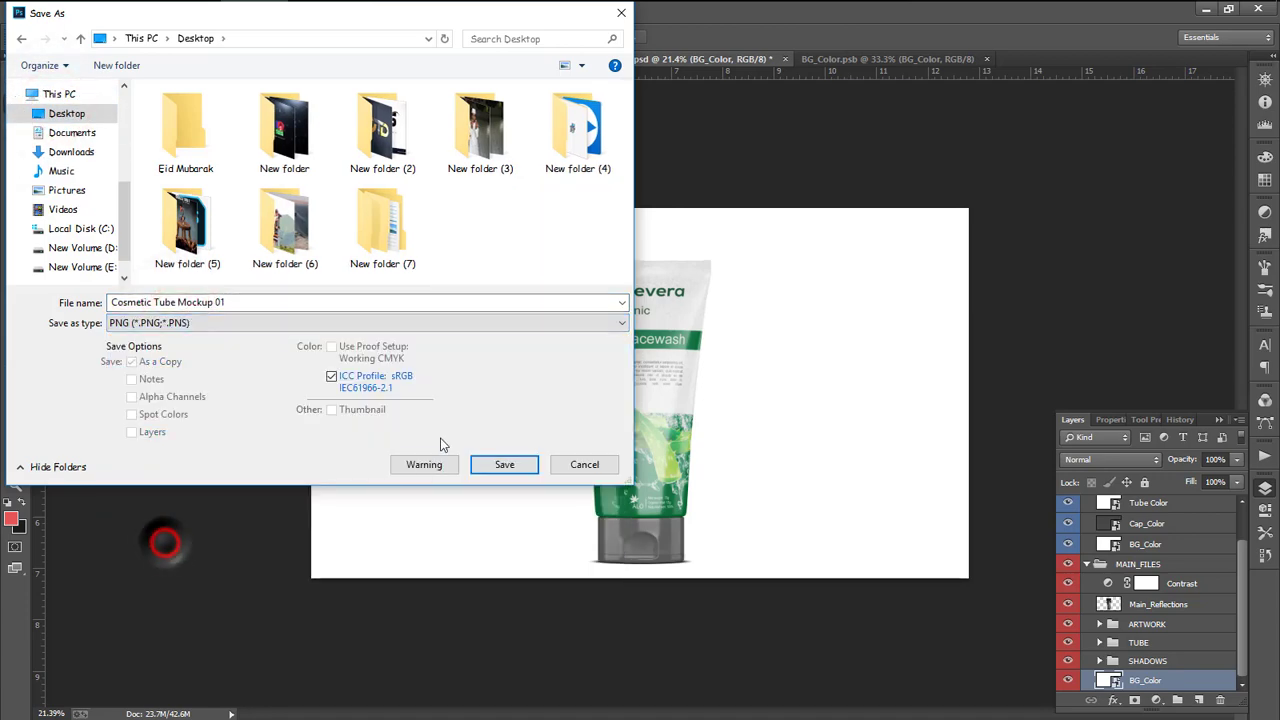
click(500, 464)
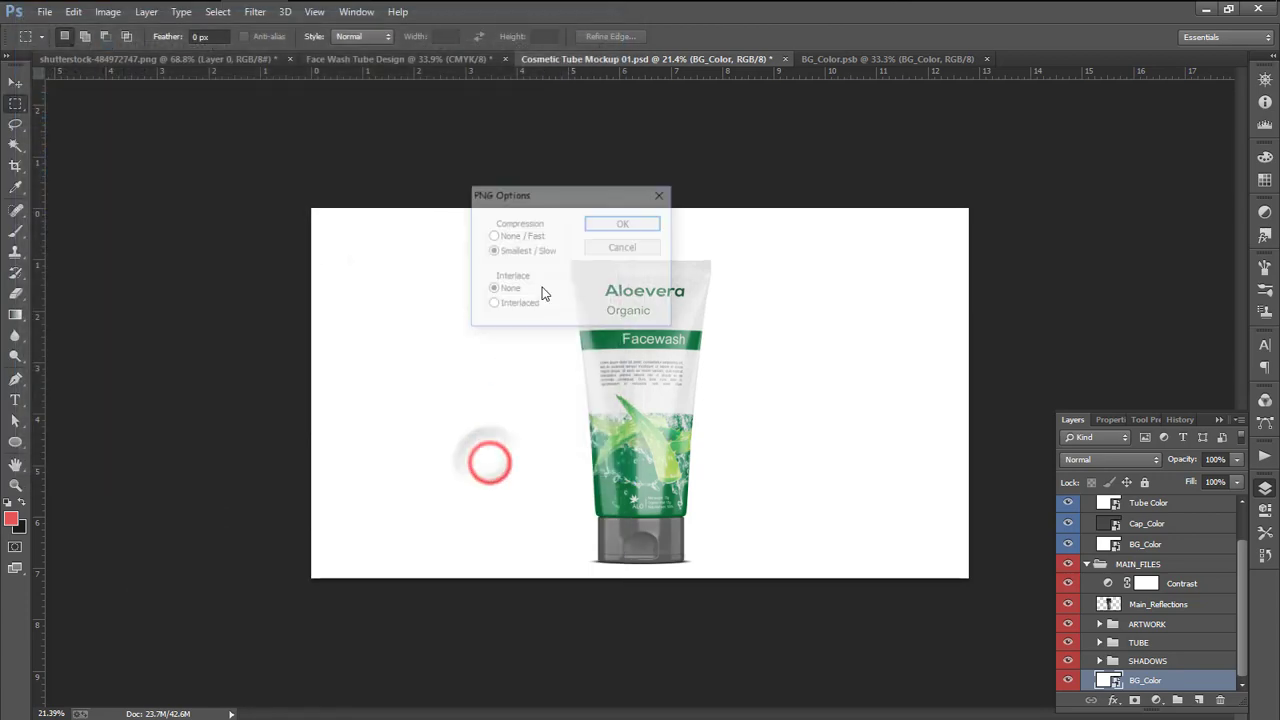
click(606, 224)
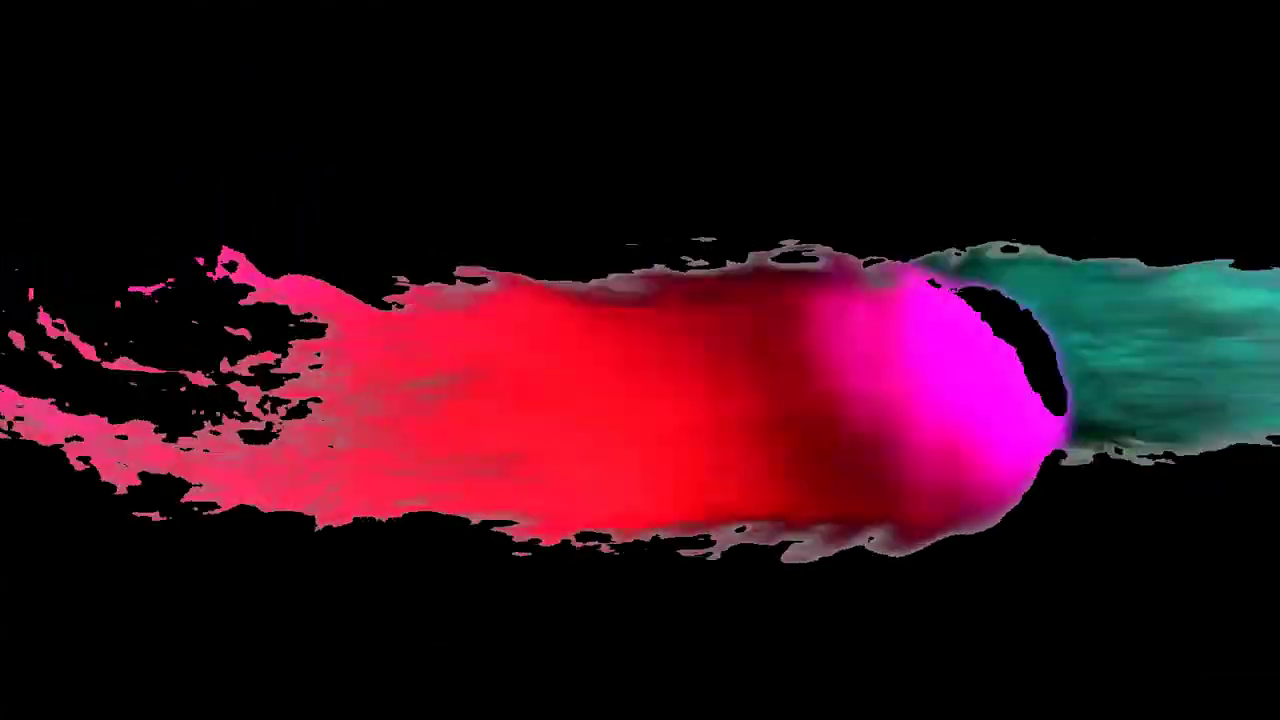